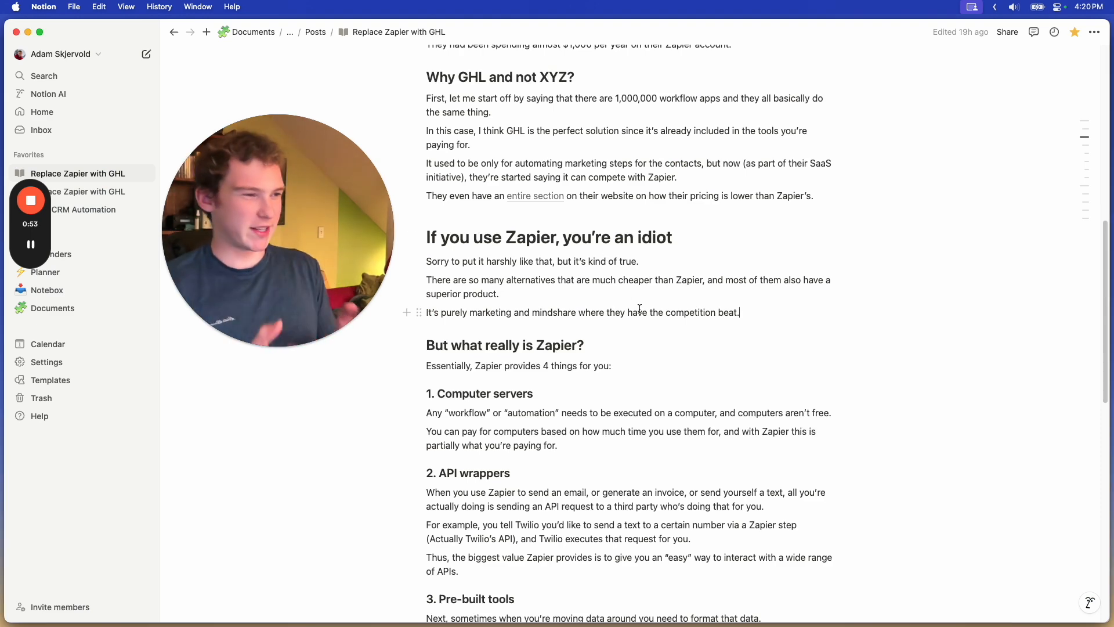
- Review the "But what really is Zapier?" section, highlighting the Computer servers heading and its paragraph on paying for computer time
scroll(639, 308, "down", 5)
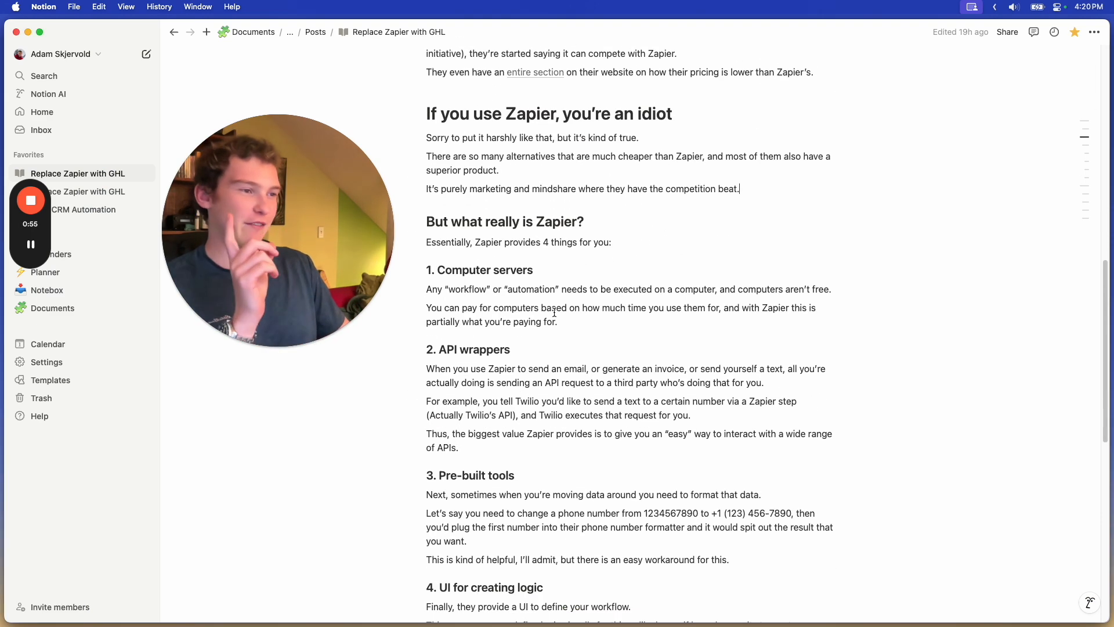
scroll(553, 312, "up", 2)
double_click(546, 211)
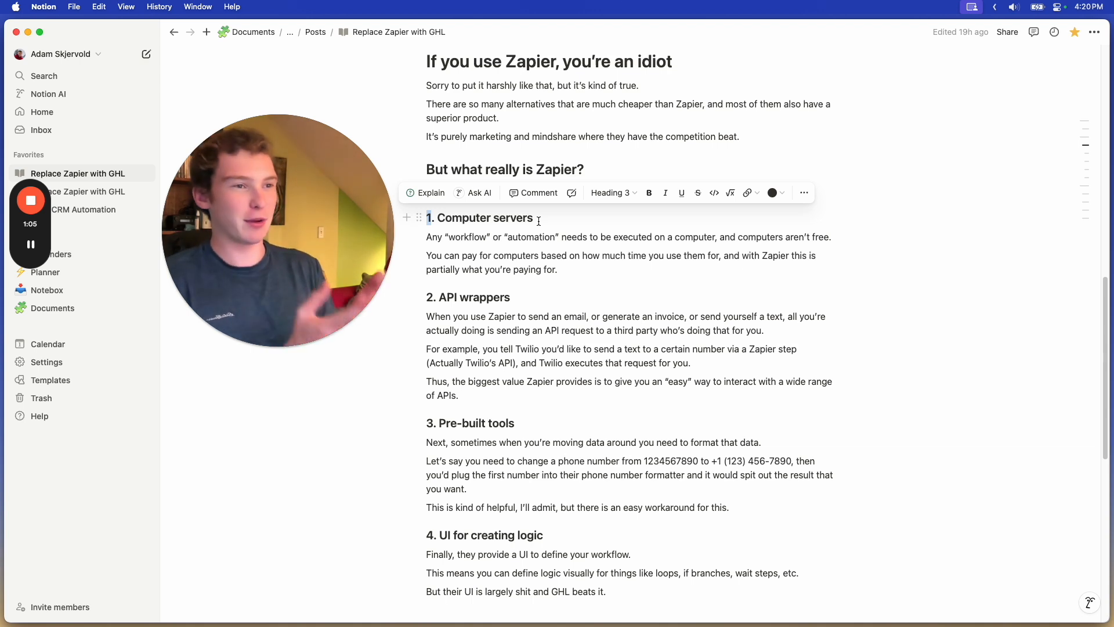
left_click(584, 223)
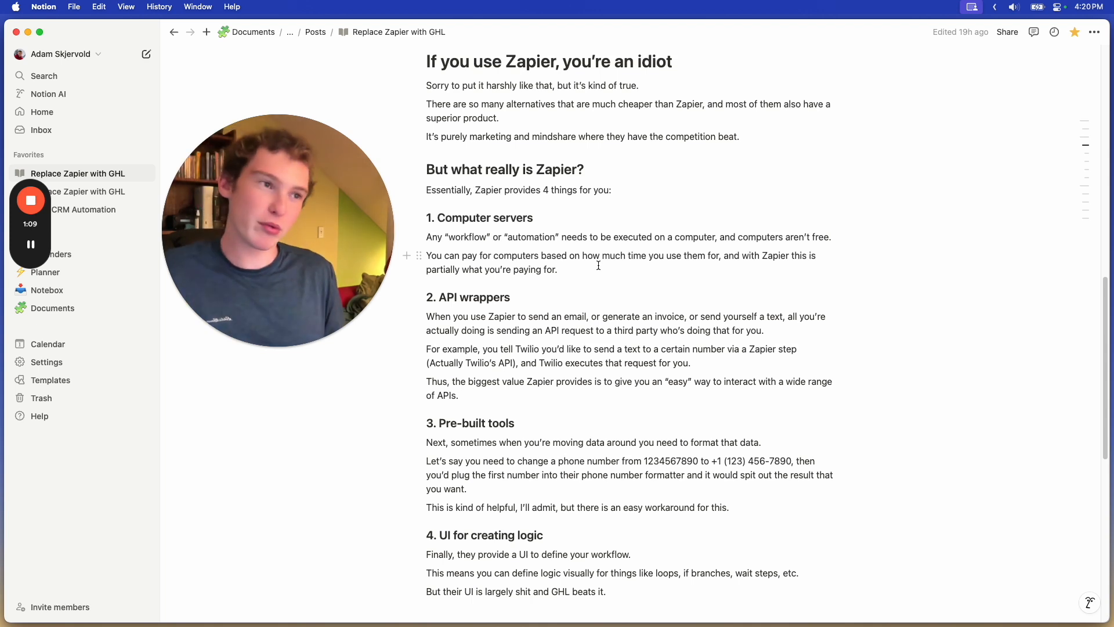
left_click_drag(598, 274, 385, 248)
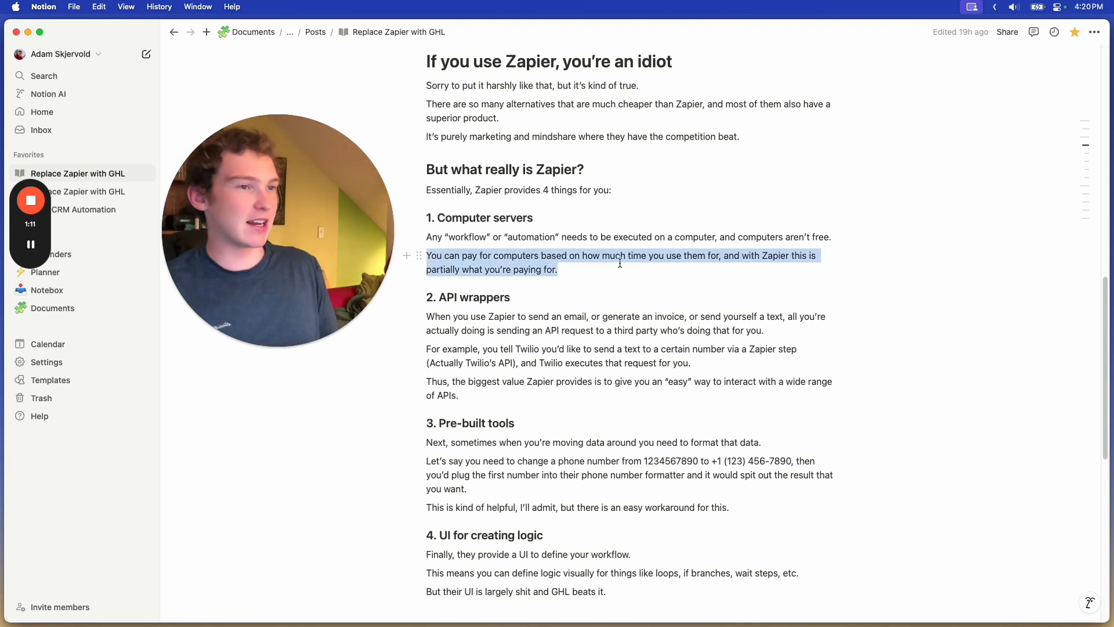
key("Right")
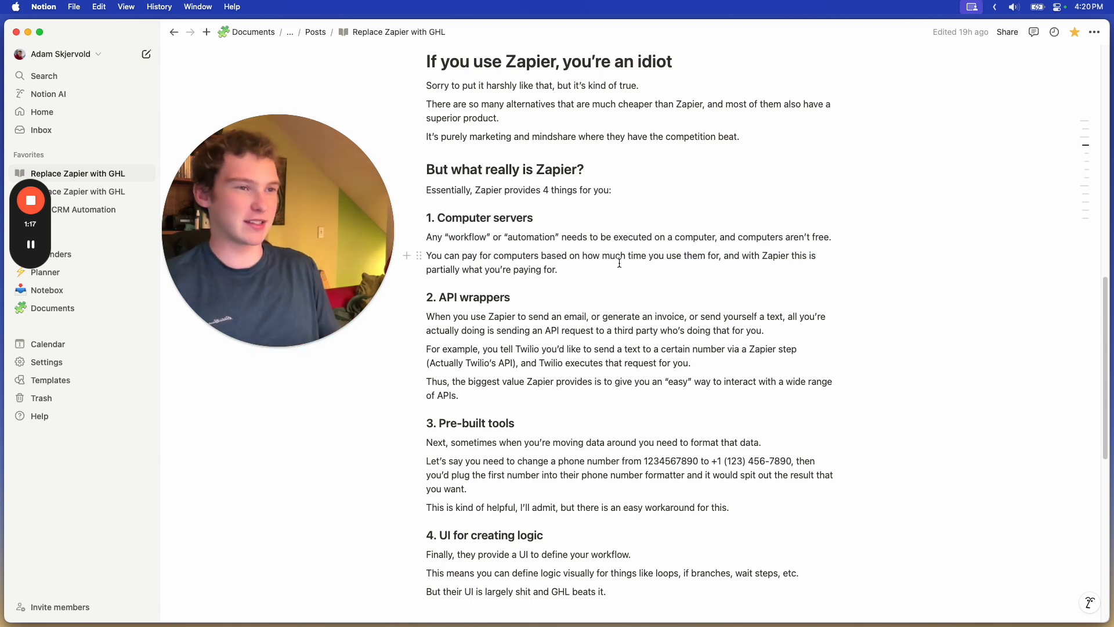
triple_click(546, 272)
left_click(547, 272)
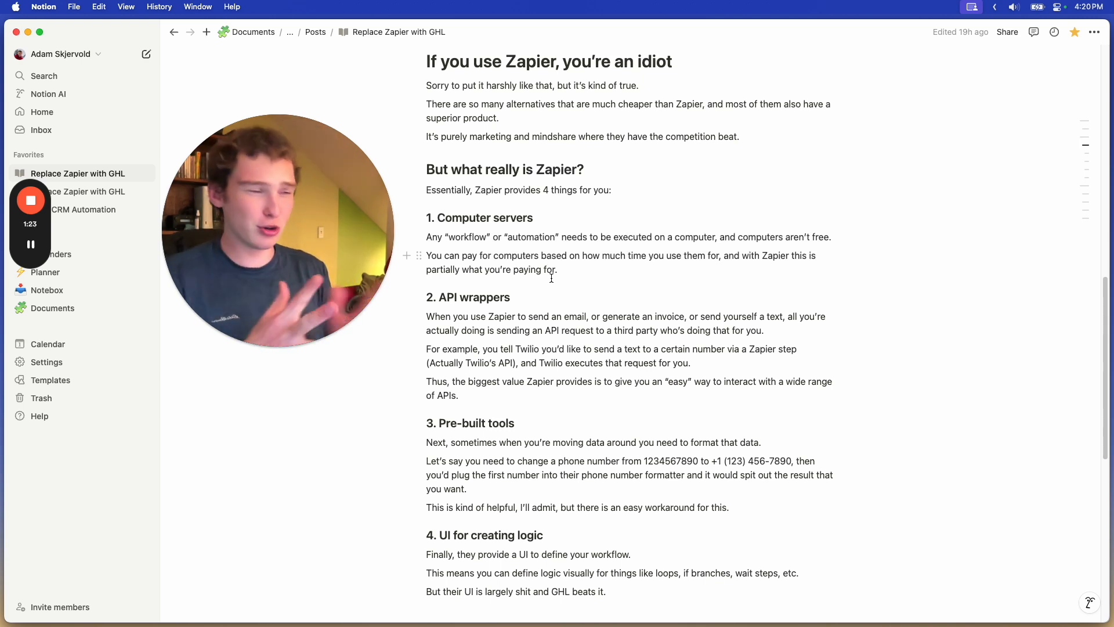
triple_click(531, 275)
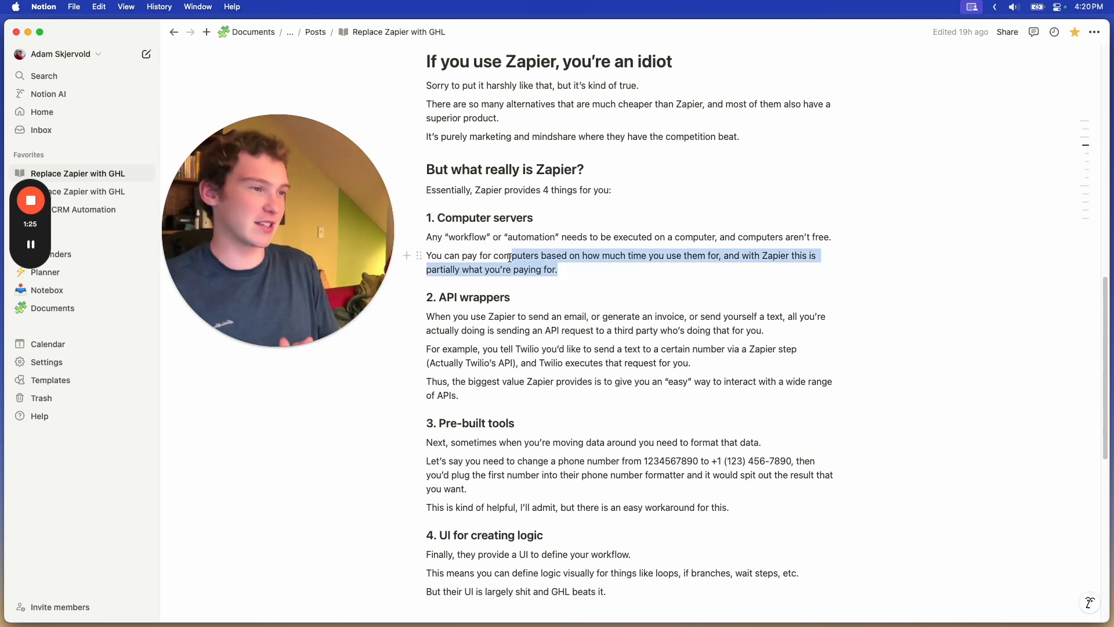
left_click(531, 275)
- Read the "2. API wrappers" section, highlighting its text up to the paragraph on interacting with a wide range of APIs
scroll(568, 272, "down", 1)
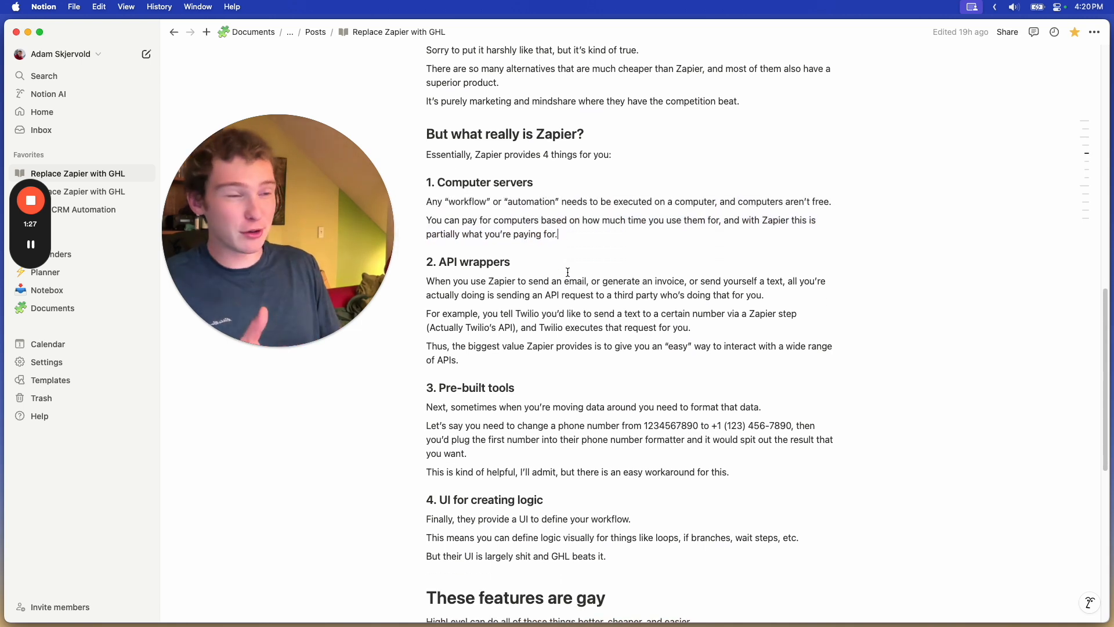
scroll(567, 280, "down", 1)
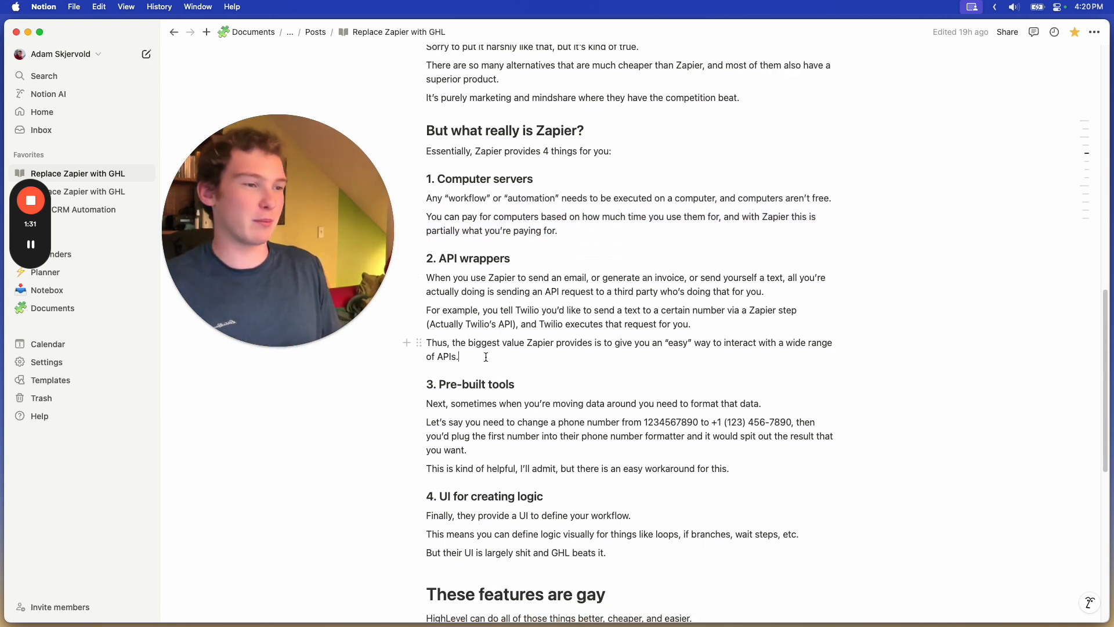
left_click_drag(487, 357, 435, 261)
left_click(469, 296)
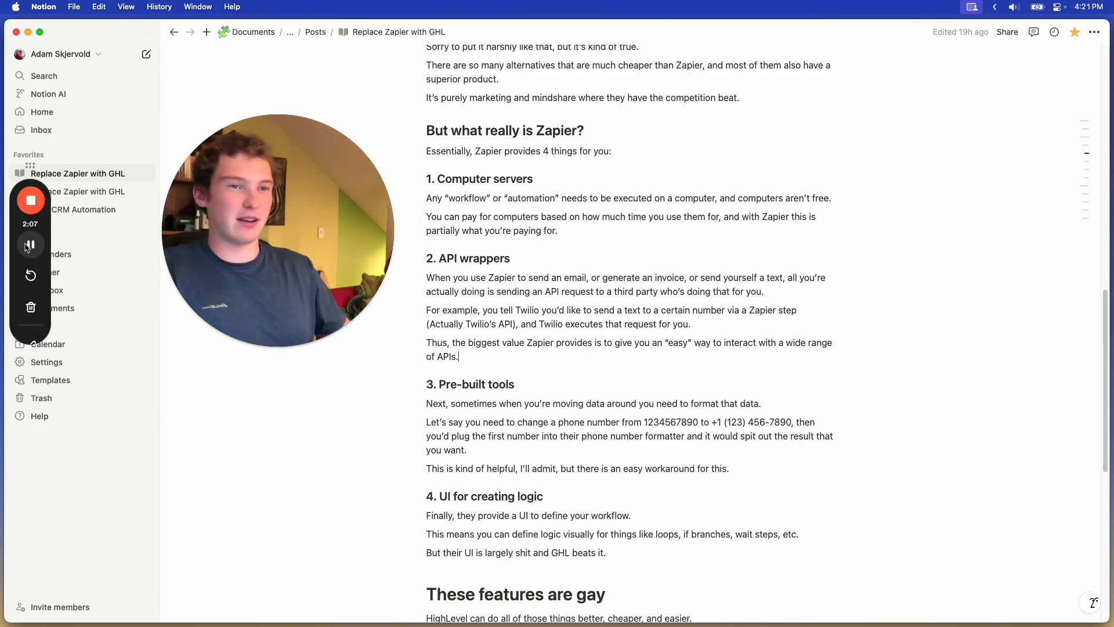
- Switch to the Zenbooker Job Completed Zap in Arc and examine the field mappings of its Create Customer step
key("super+Tab")
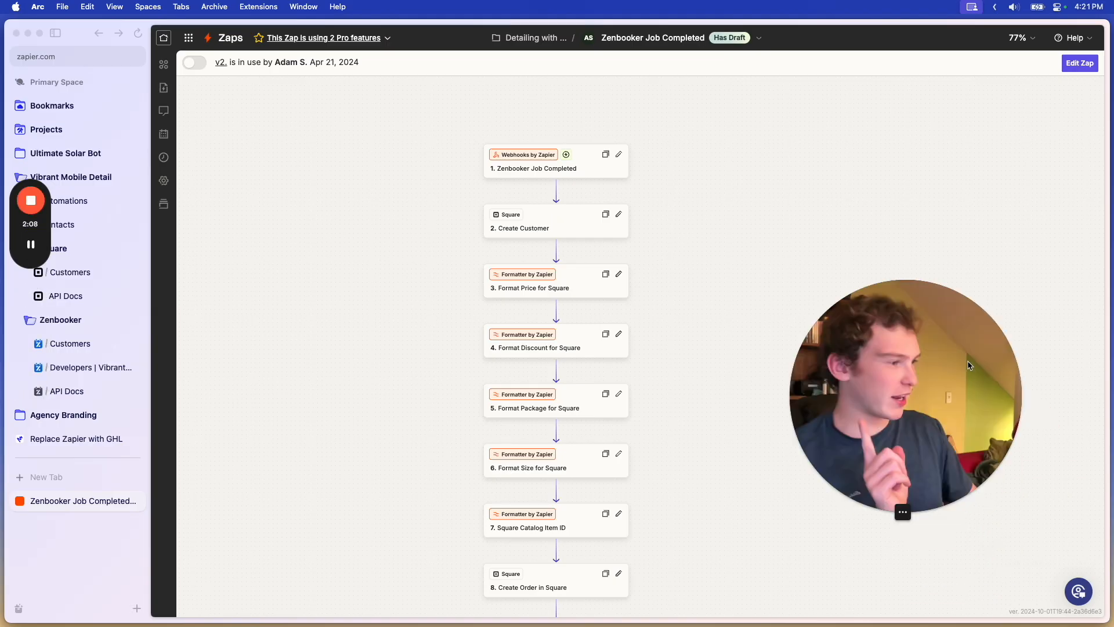
scroll(652, 157, "up", 5)
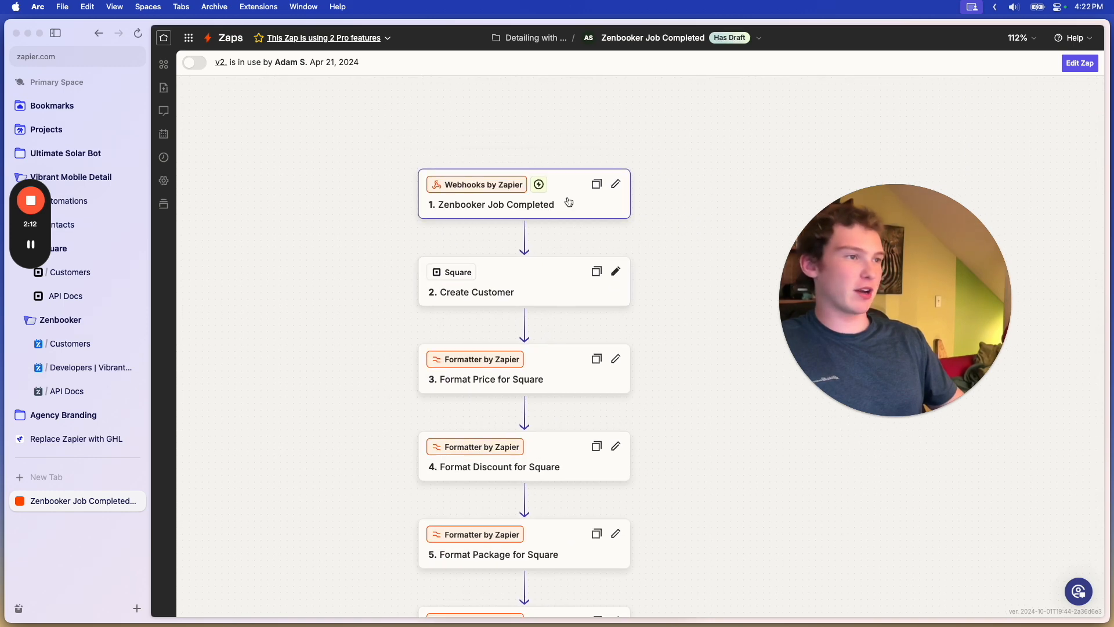
left_click(616, 271)
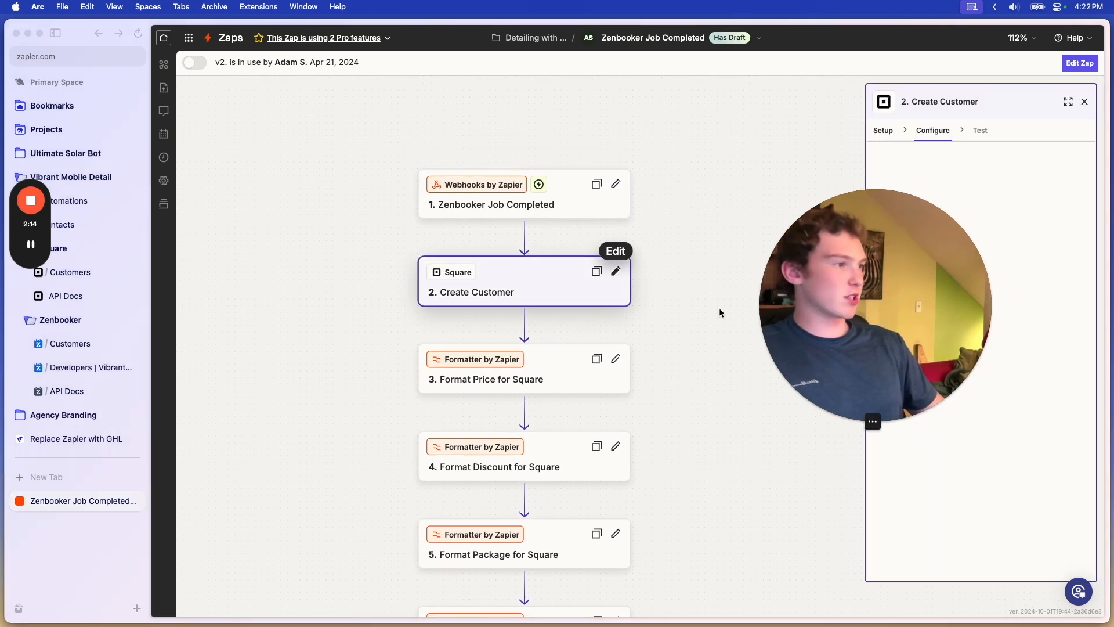
scroll(957, 302, "down", 3)
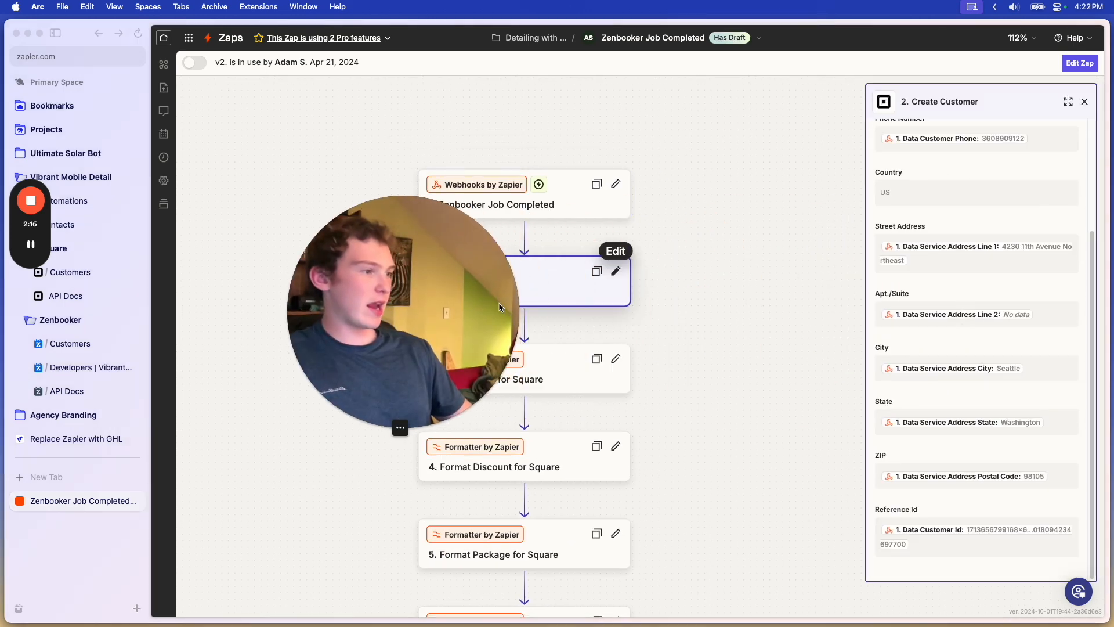
scroll(704, 299, "down", 3)
scroll(721, 330, "left", 4)
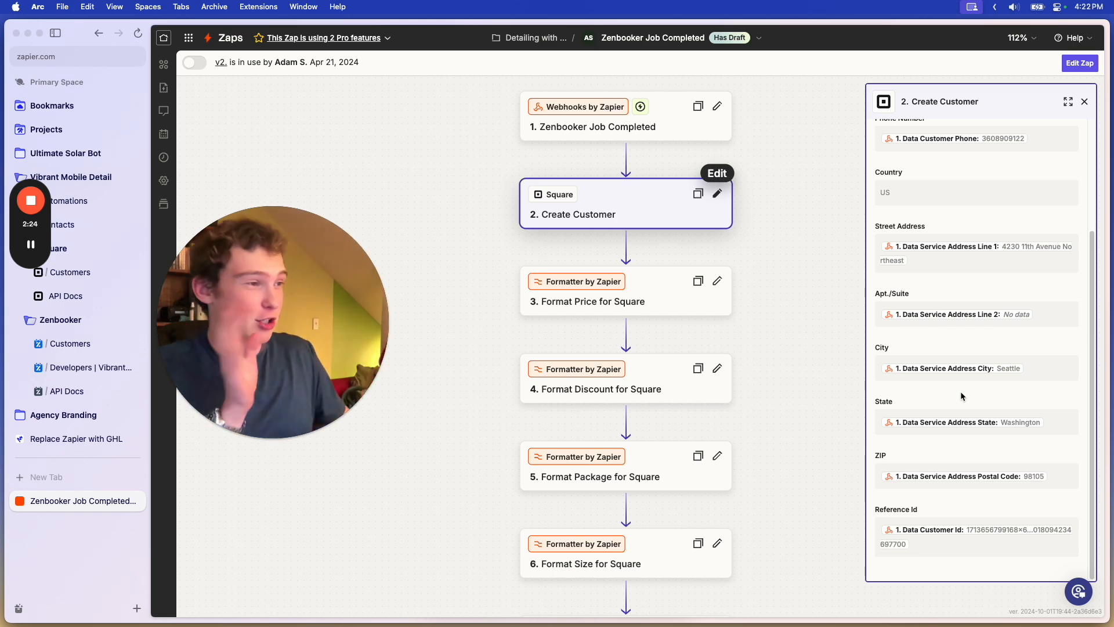
- Look through the remaining Zap steps, inspect Create Order in Square and Create Invoice in Square, and close the step details
scroll(693, 394, "down", 5)
scroll(693, 394, "down", 5)
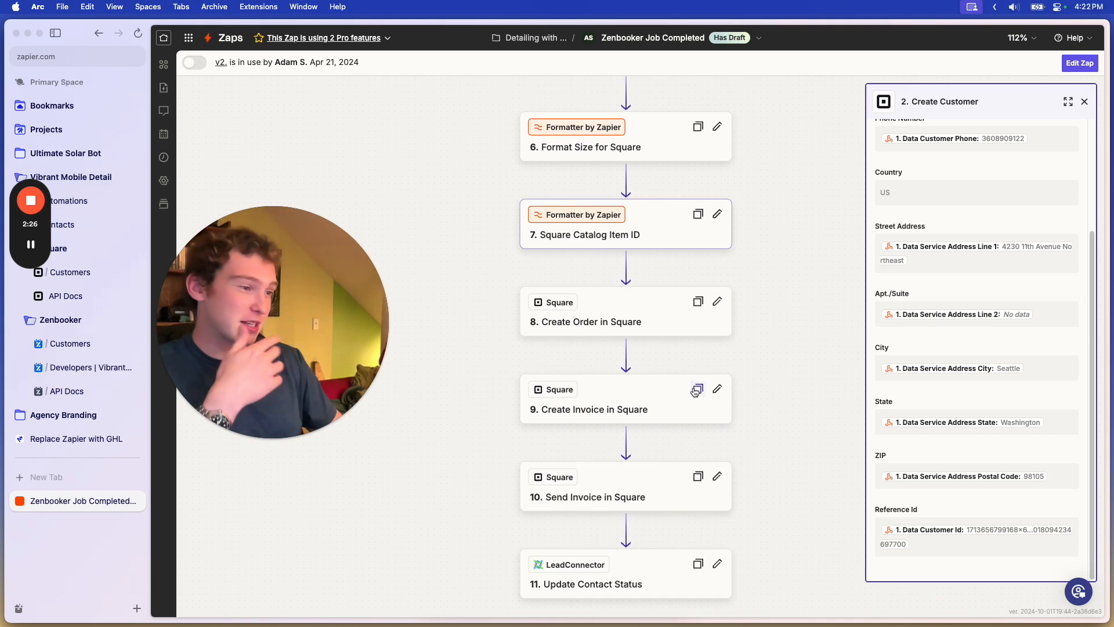
scroll(657, 347, "up", 3)
scroll(658, 347, "up", 2)
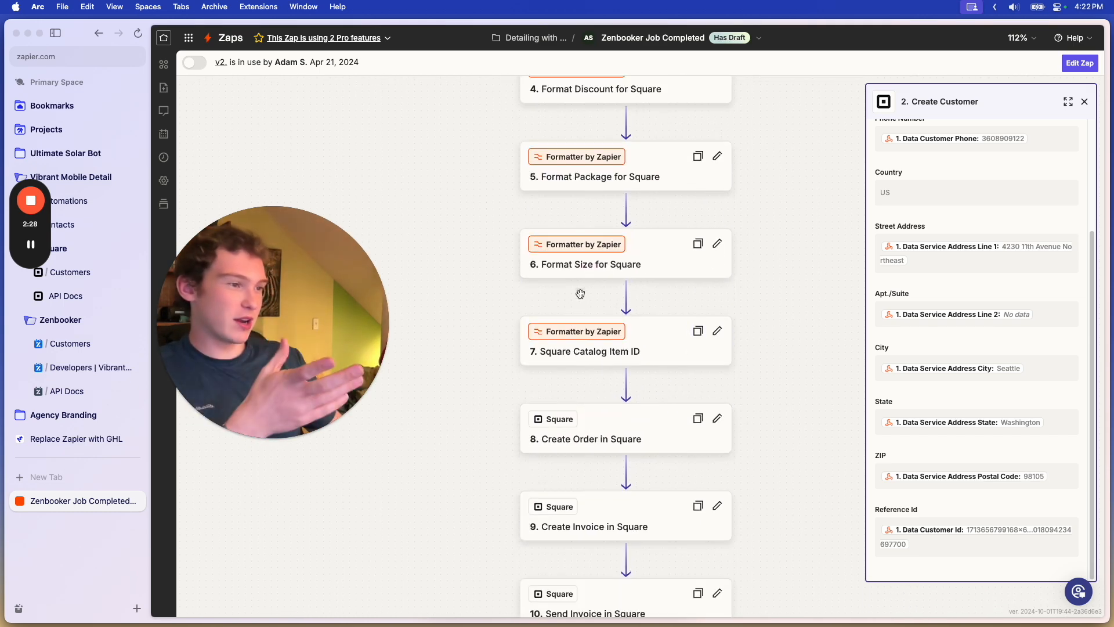
scroll(579, 294, "down", 3)
scroll(639, 400, "up", 1)
scroll(624, 286, "up", 1)
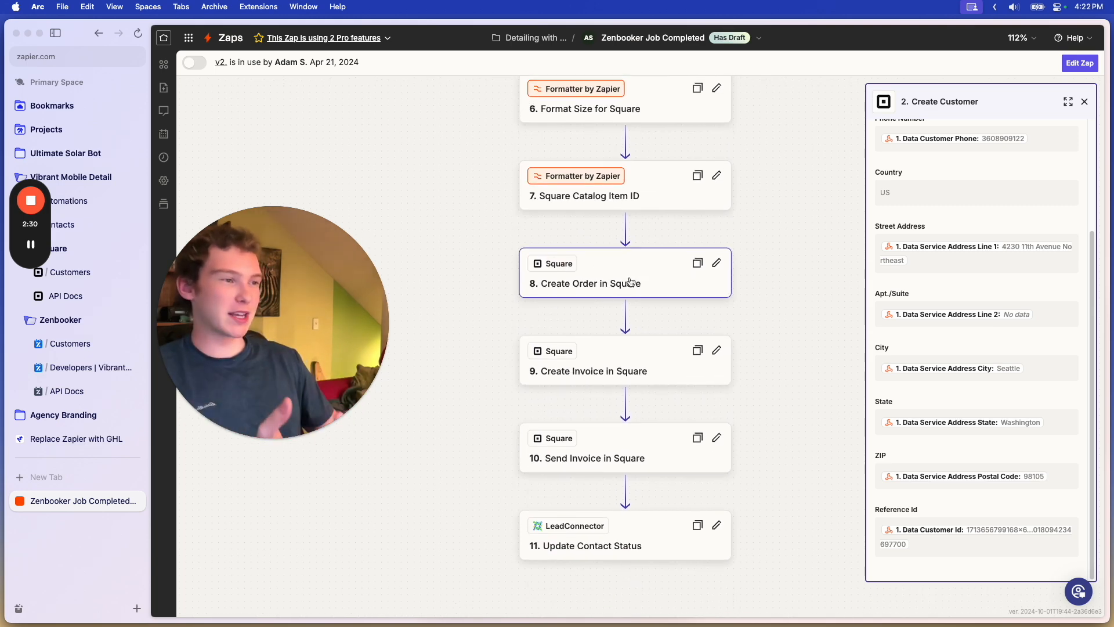
left_click(605, 276)
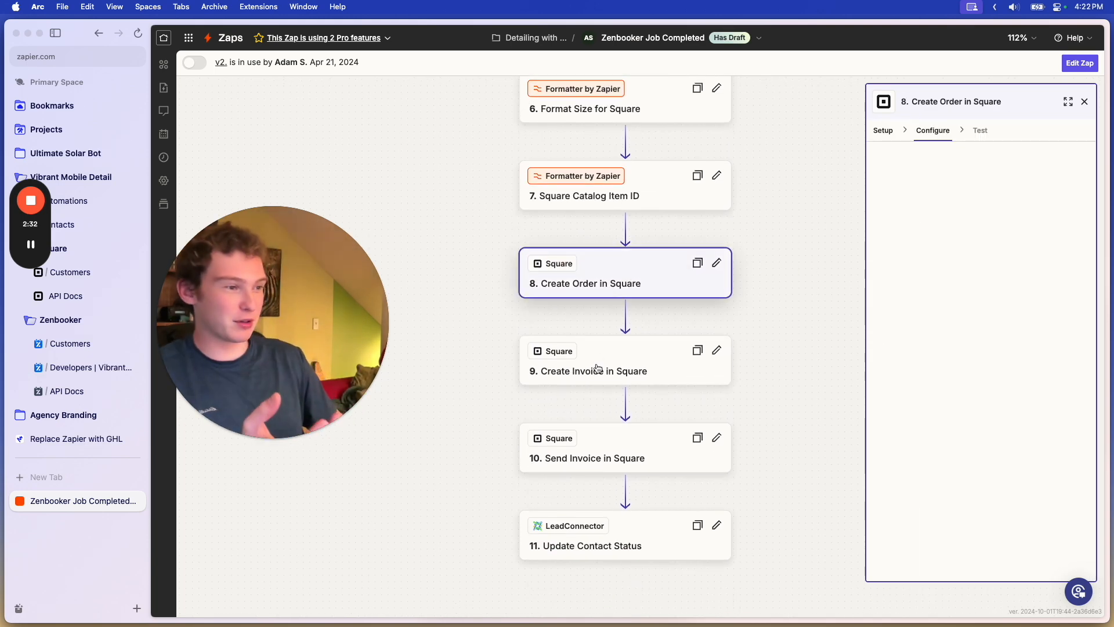
left_click(560, 371)
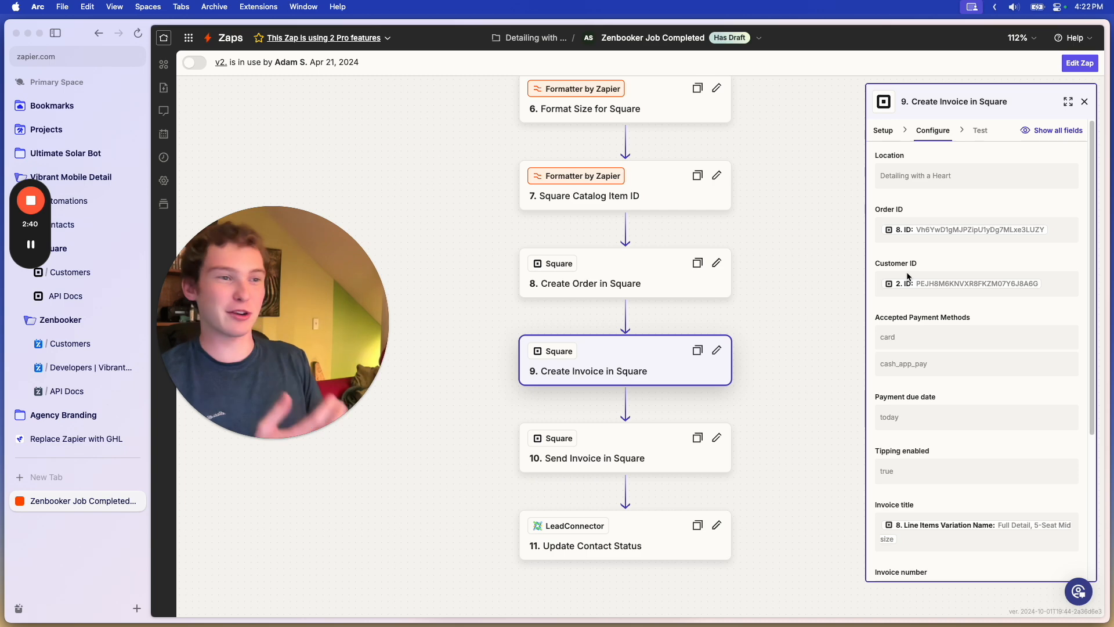
left_click(1086, 102)
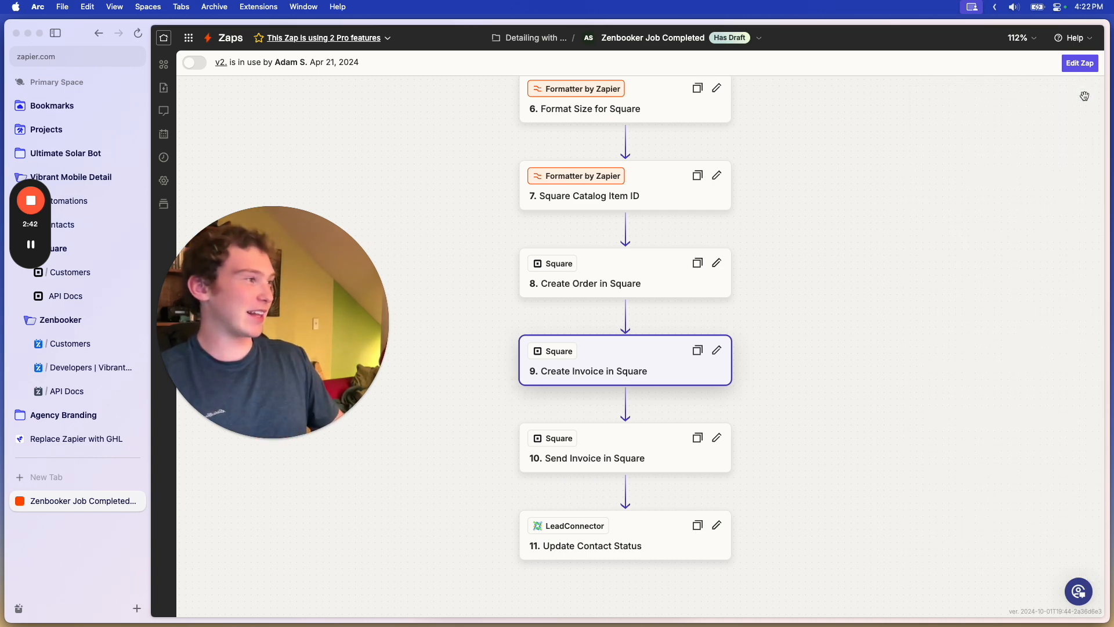
- Return to the Notion document and read on to the "3. Pre-built tools" section
mouse_move(463, 621)
left_click(509, 587)
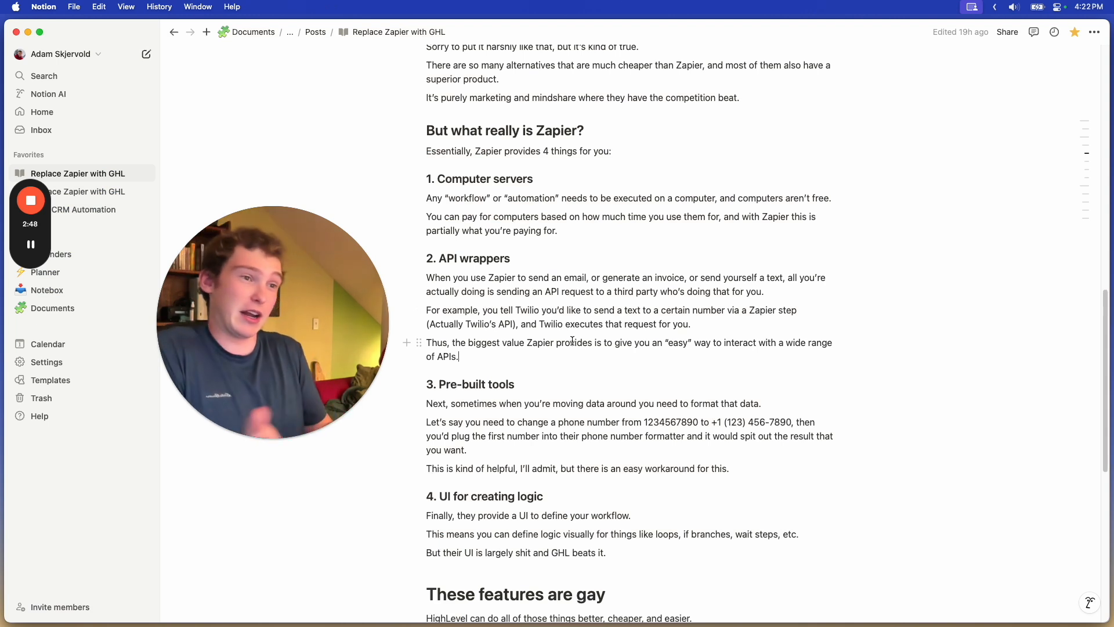
scroll(575, 360, "down", 1)
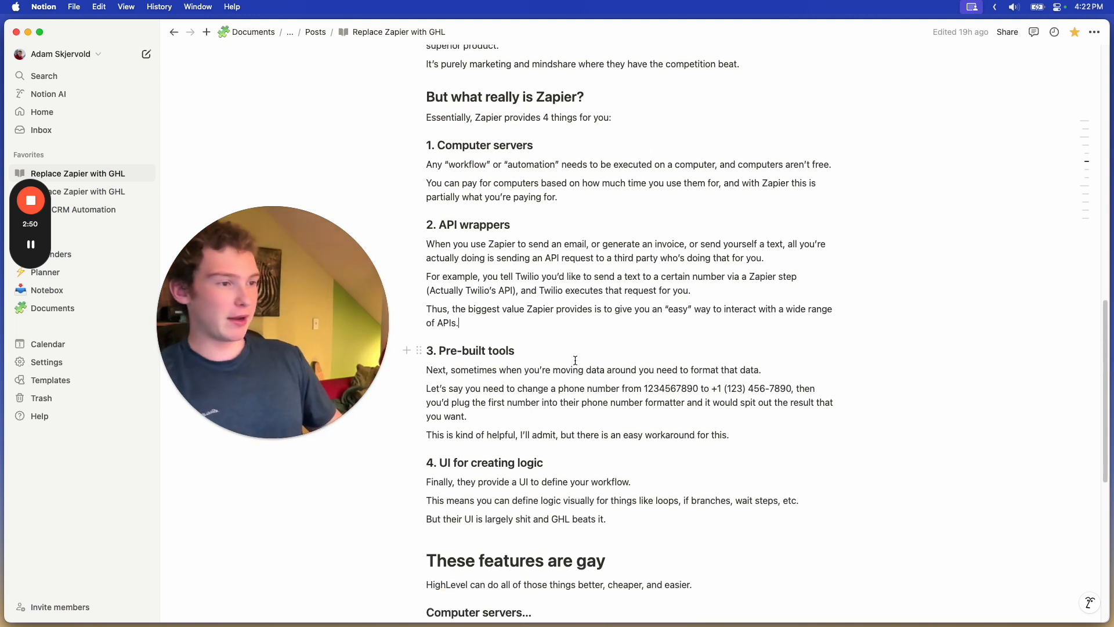
scroll(575, 361, "down", 1)
left_click(562, 346)
- Switch back to the Zap in Arc and examine the Format Price for Square step's math configuration and test output
mouse_move(338, 613)
left_click(445, 588)
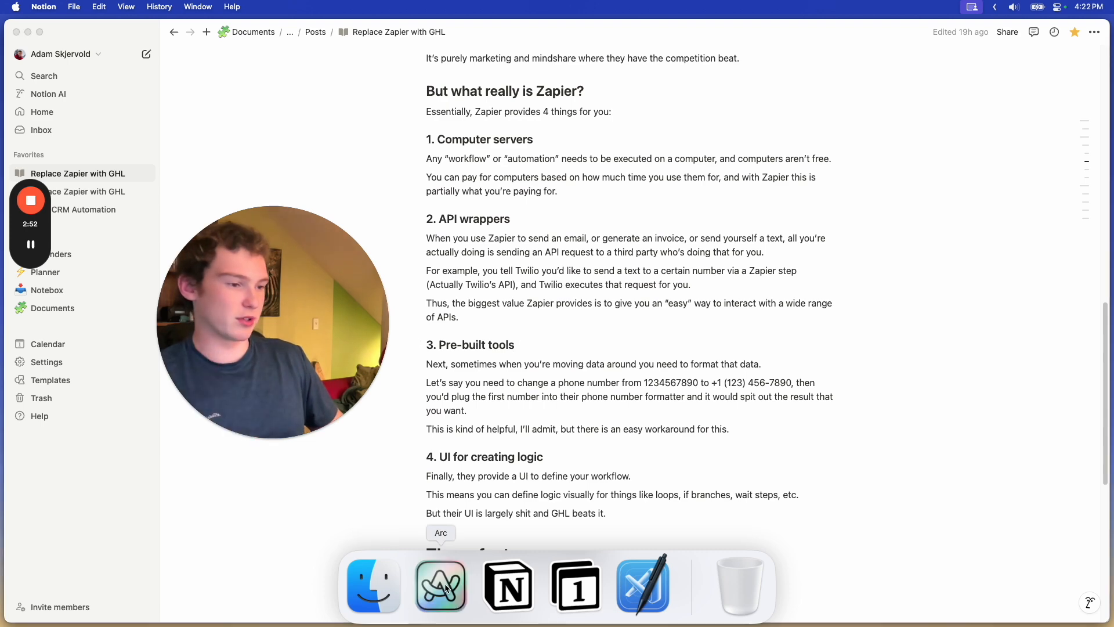
scroll(654, 226, "up", 10)
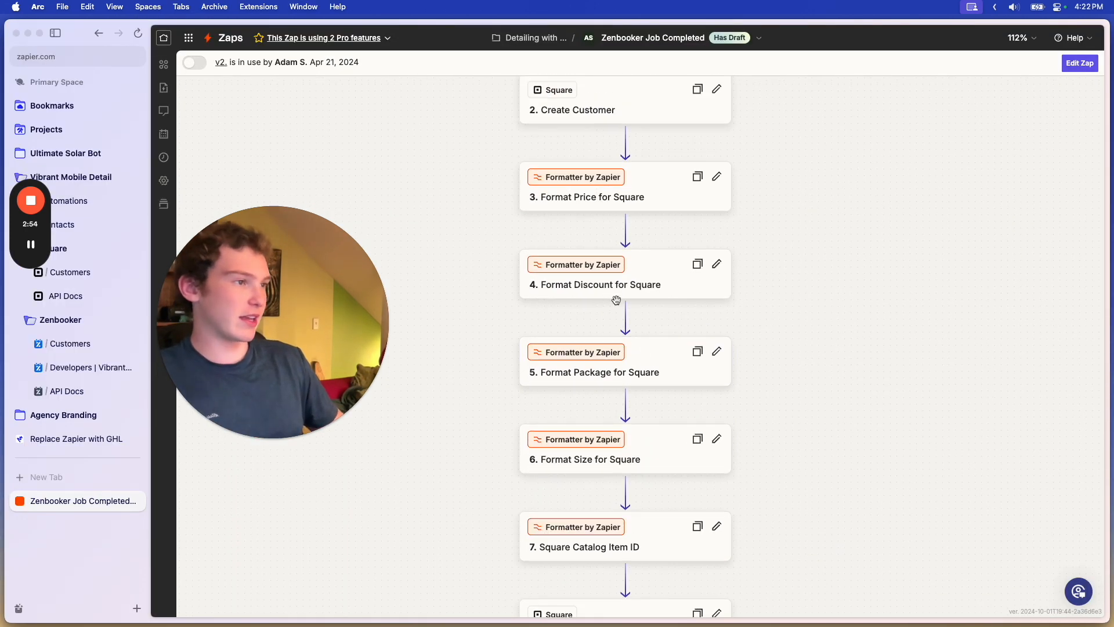
left_click(691, 198)
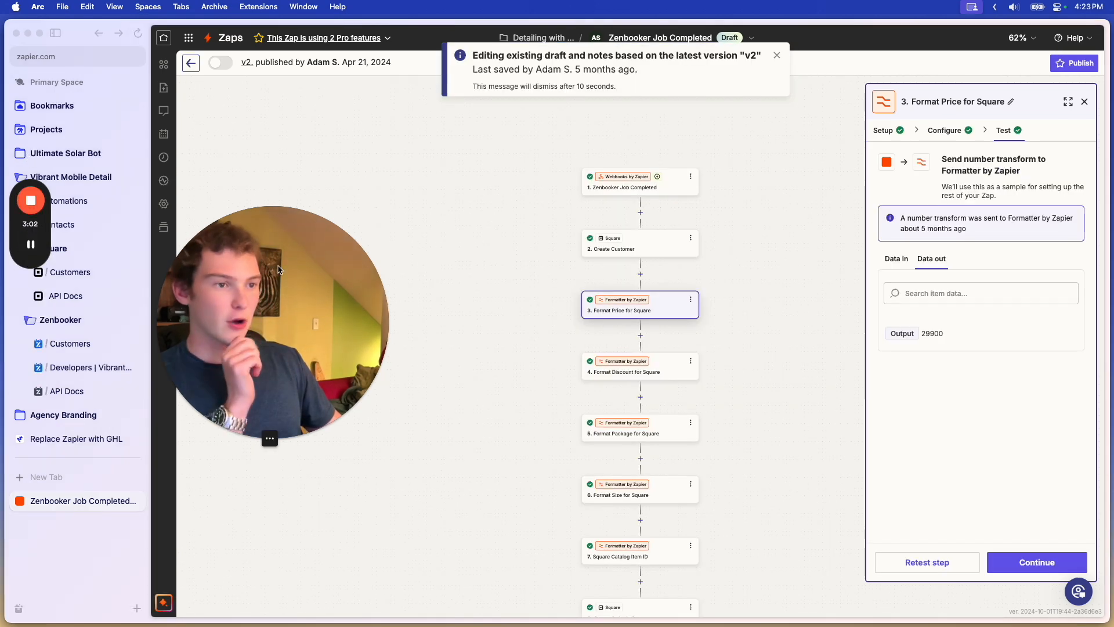
left_click(958, 293)
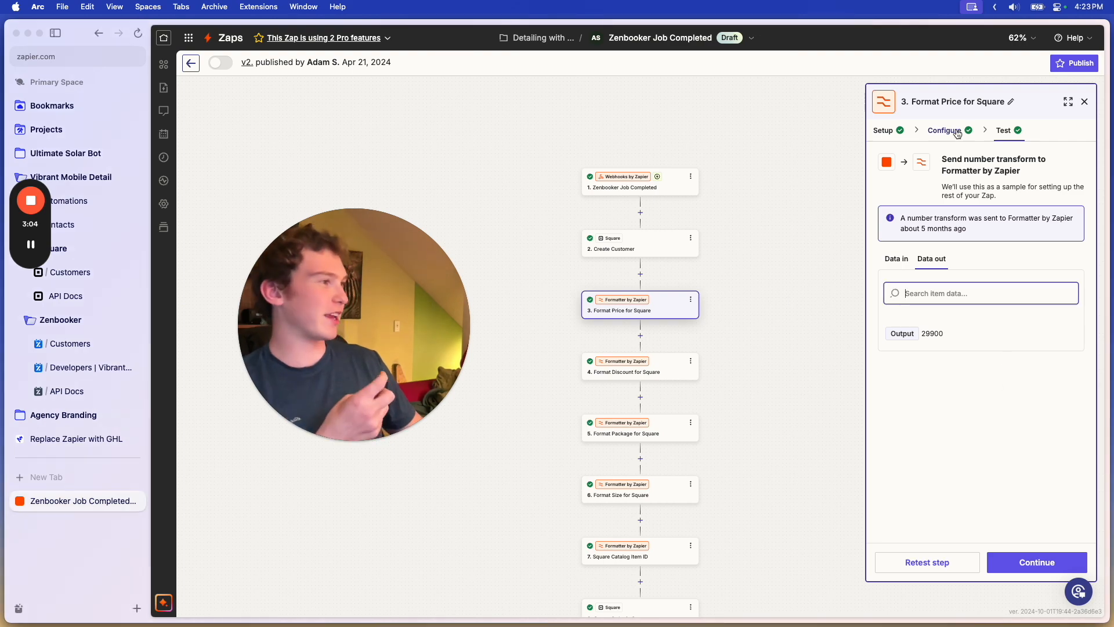
left_click(945, 131)
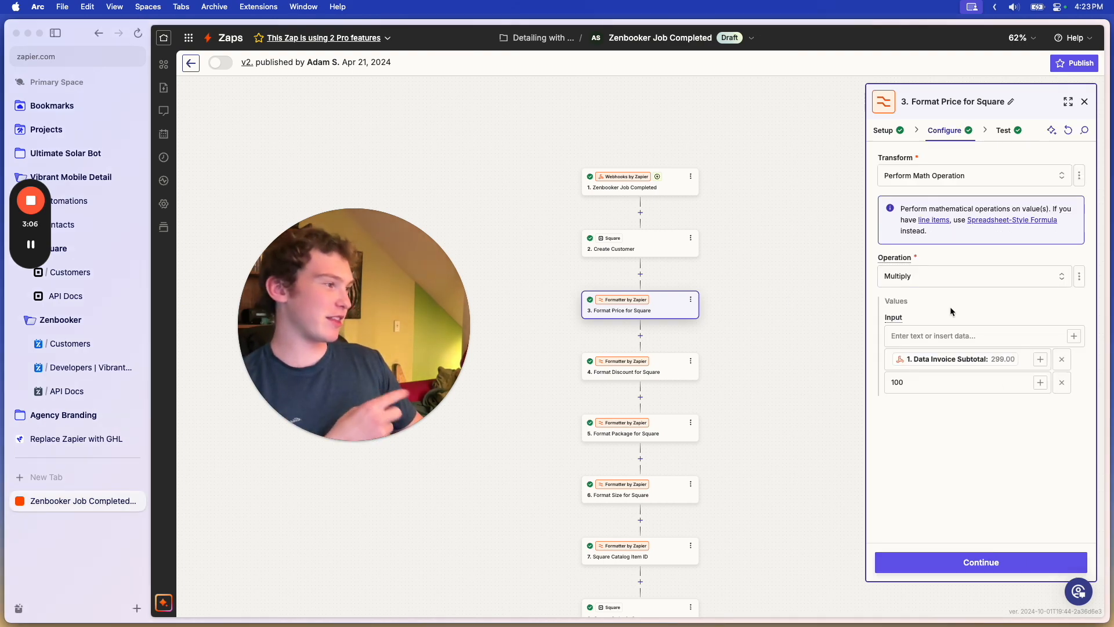
left_click(1001, 135)
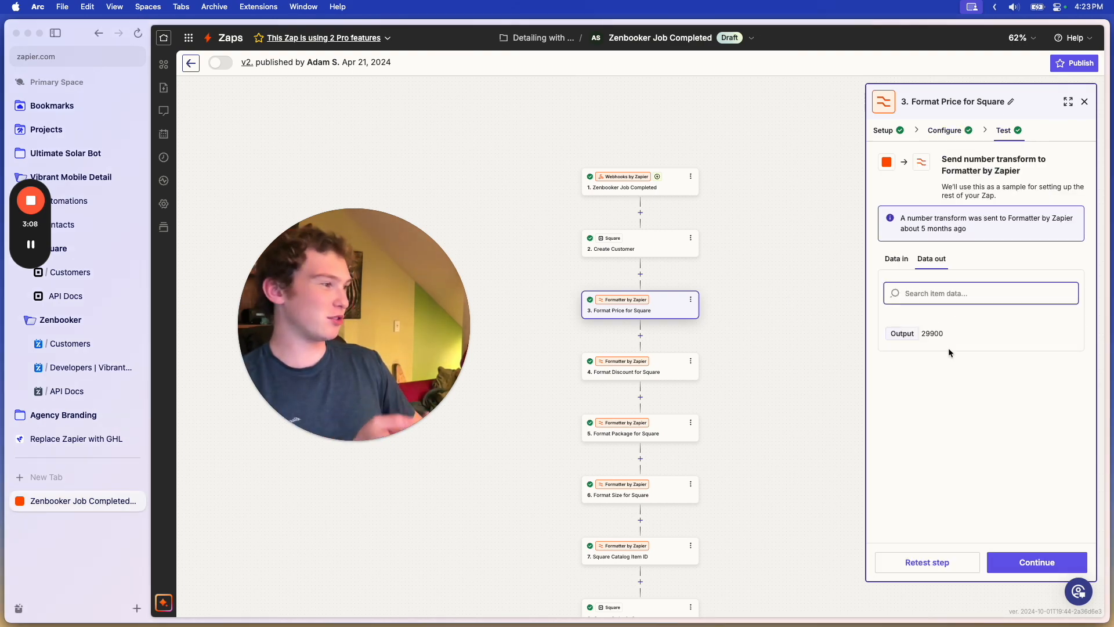
double_click(935, 335)
left_click(744, 319)
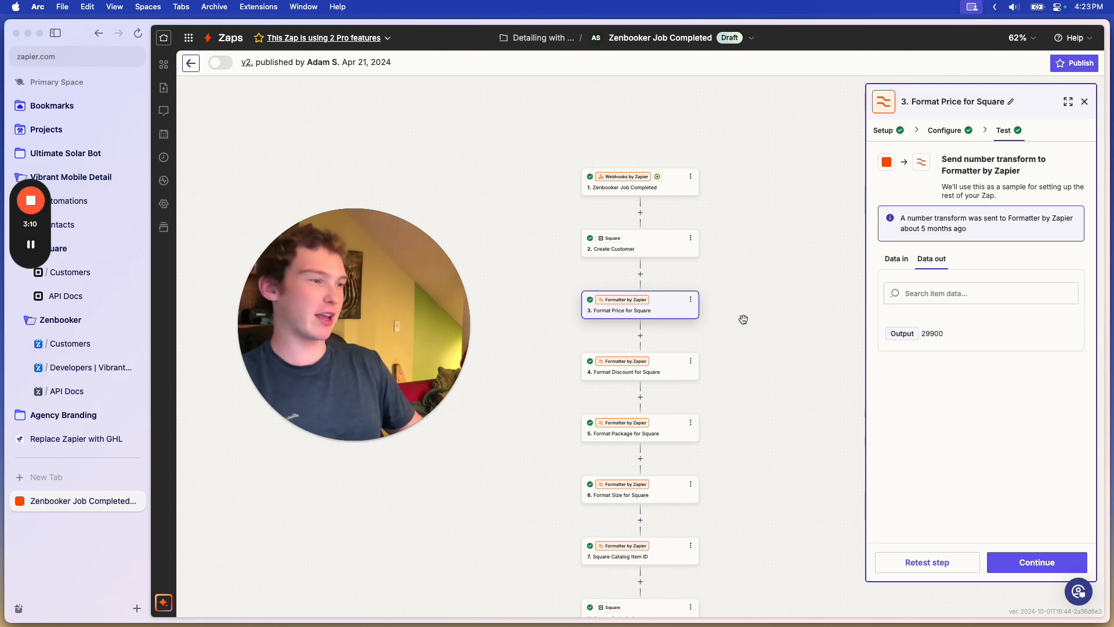
- Examine the test output and math configuration of the Format Discount for Square step
left_click_drag(743, 319, 754, 188)
left_click(672, 226)
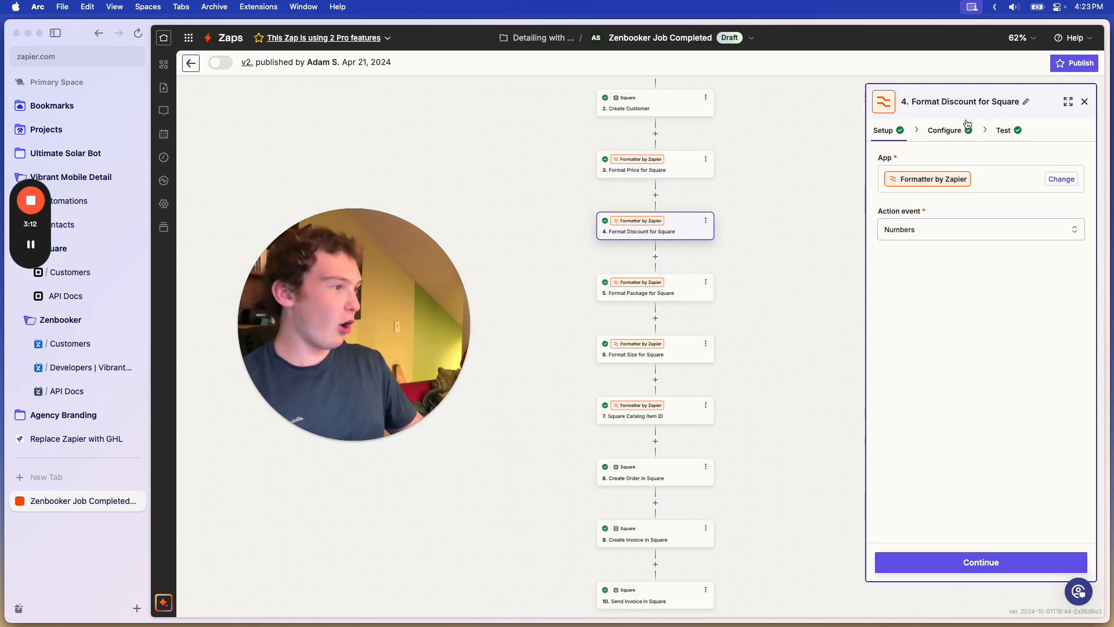
left_click(1010, 132)
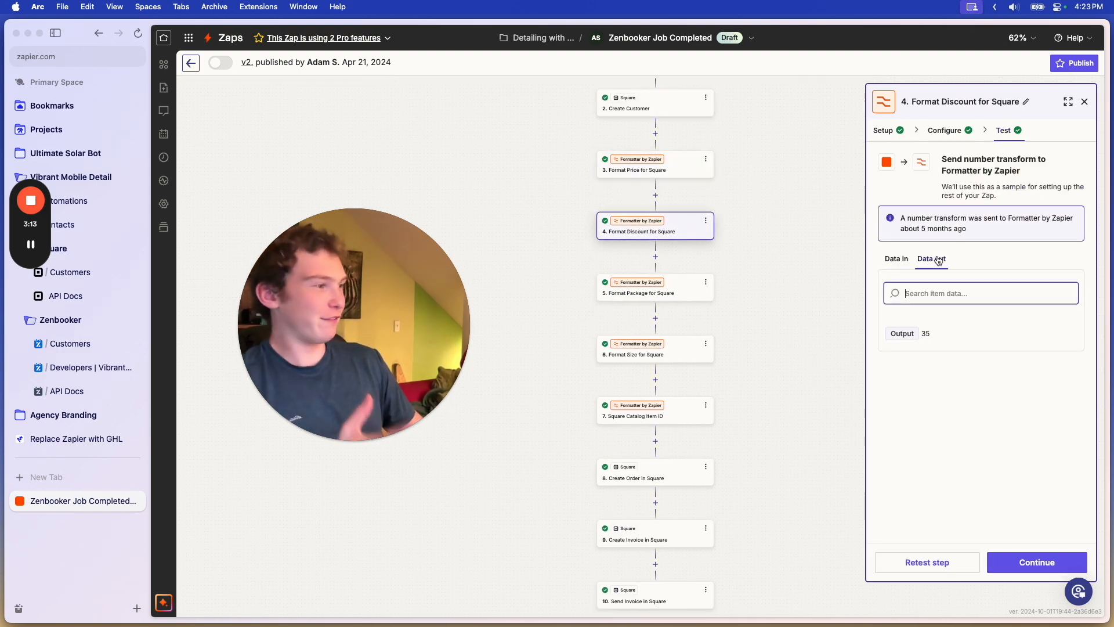
left_click(954, 132)
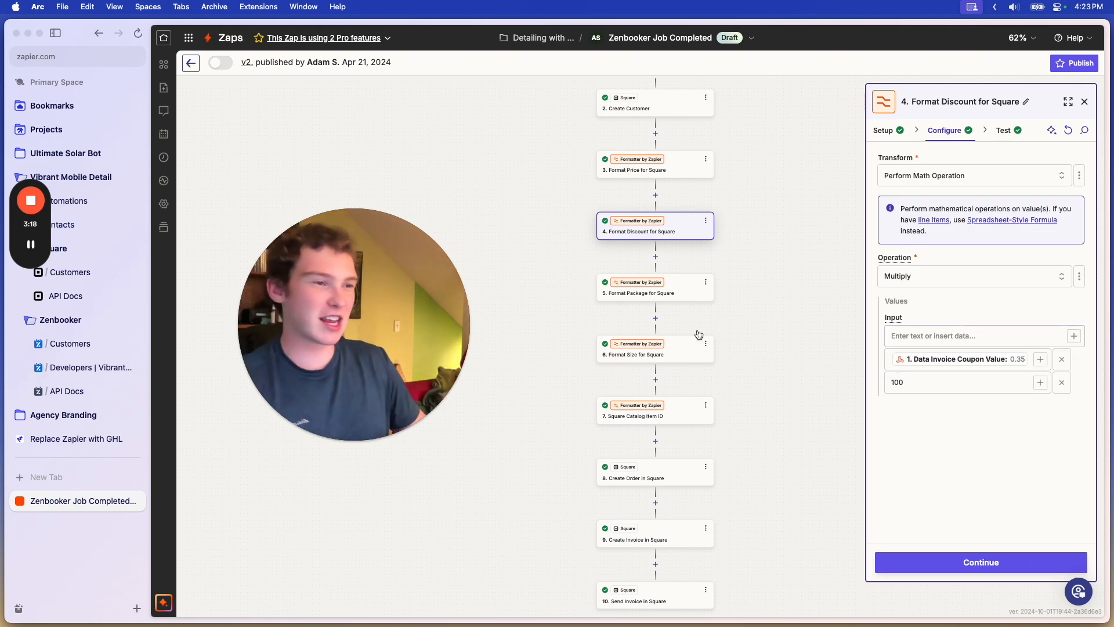
left_click_drag(789, 353, 768, 298)
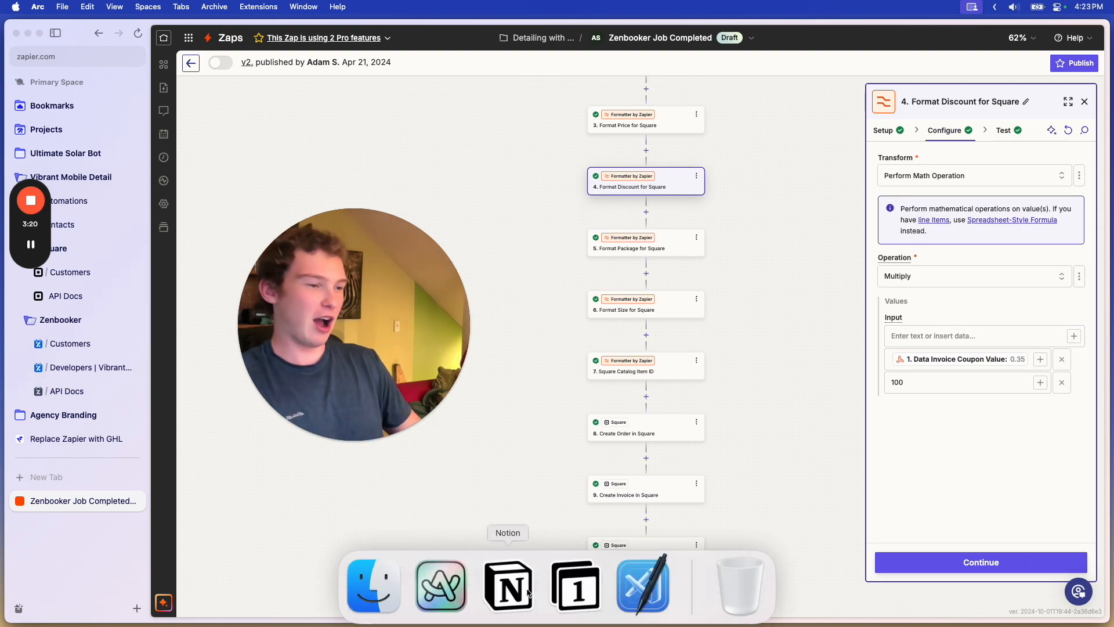
- Return to the Notion document and continue reading from the Pre-built tools section towards "4. UI for creating logic"
left_click(510, 583)
left_click_drag(380, 319, 286, 356)
left_click(587, 395)
scroll(587, 395, "down", 1)
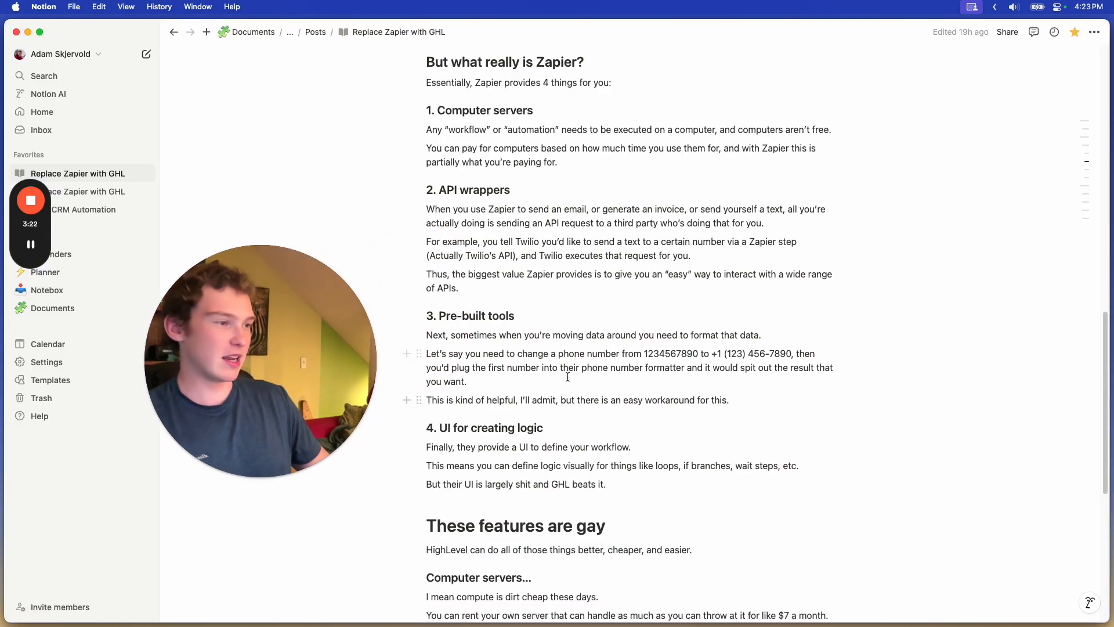
- Examine the phone number formatting example in the "3. Pre-built tools" section, highlighting the original number and its formatted version
left_click_drag(538, 355, 724, 353)
left_click(598, 349)
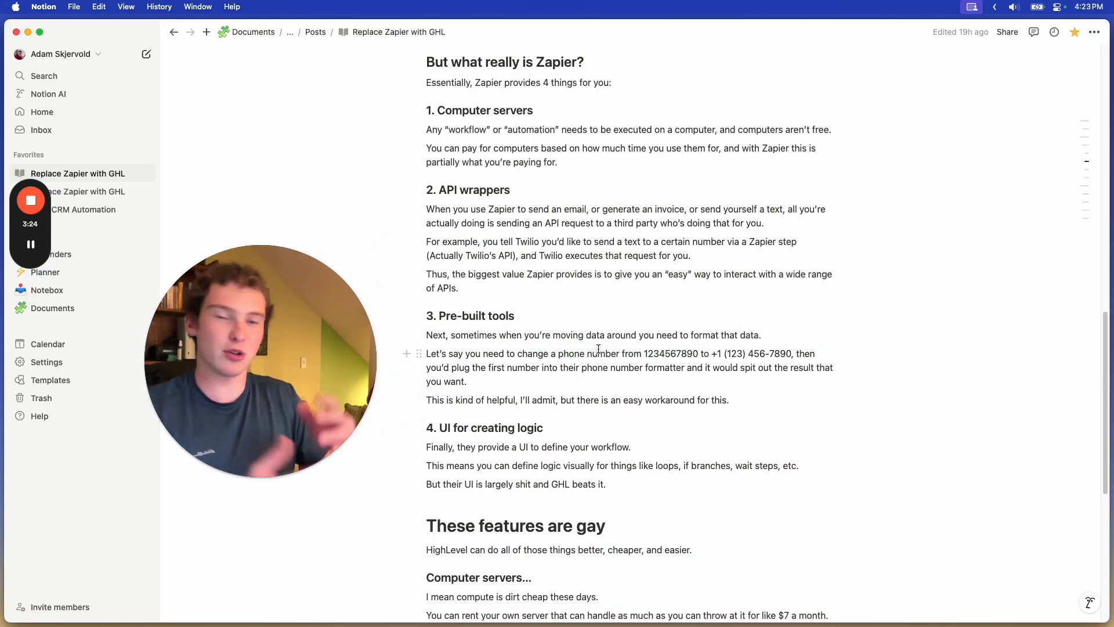
double_click(673, 356)
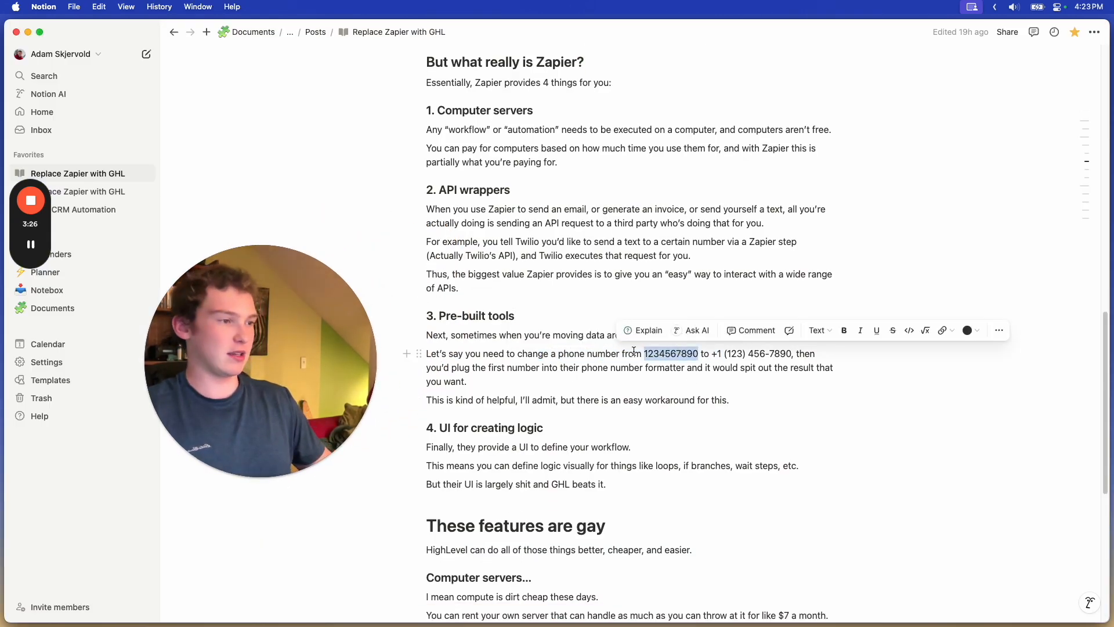
left_click(717, 355)
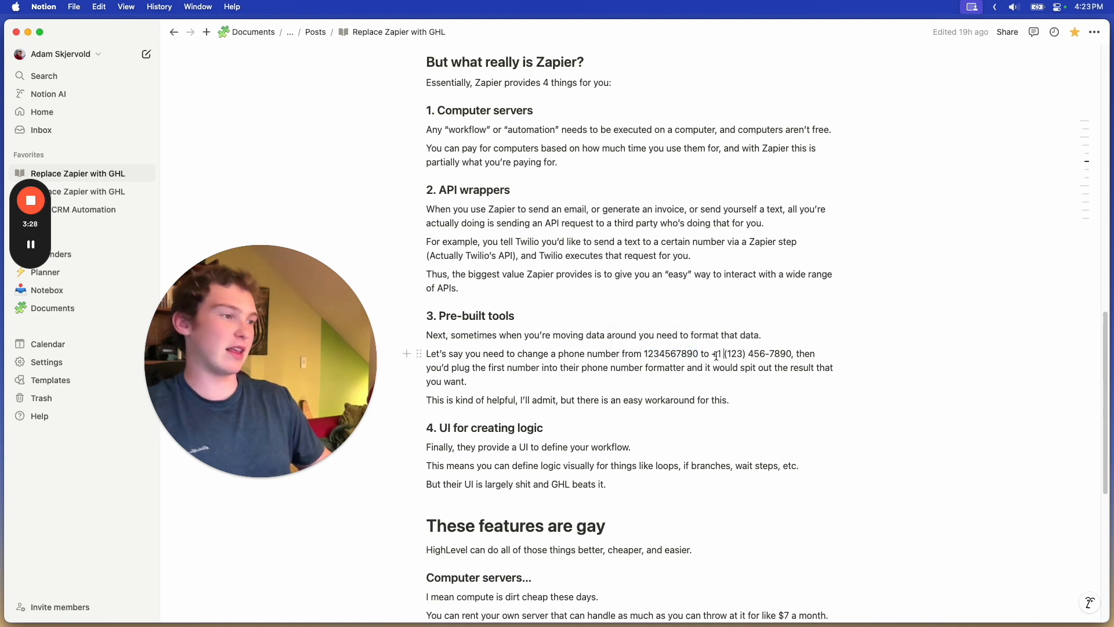
left_click_drag(713, 353, 795, 353)
left_click(748, 354)
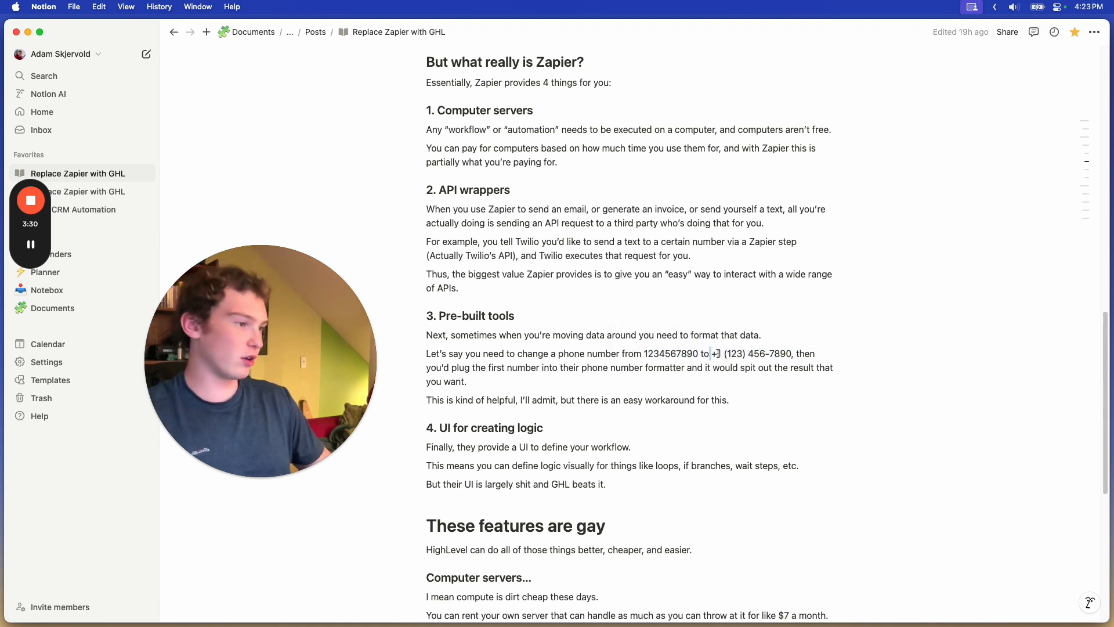
left_click_drag(721, 353, 743, 354)
left_click(745, 355)
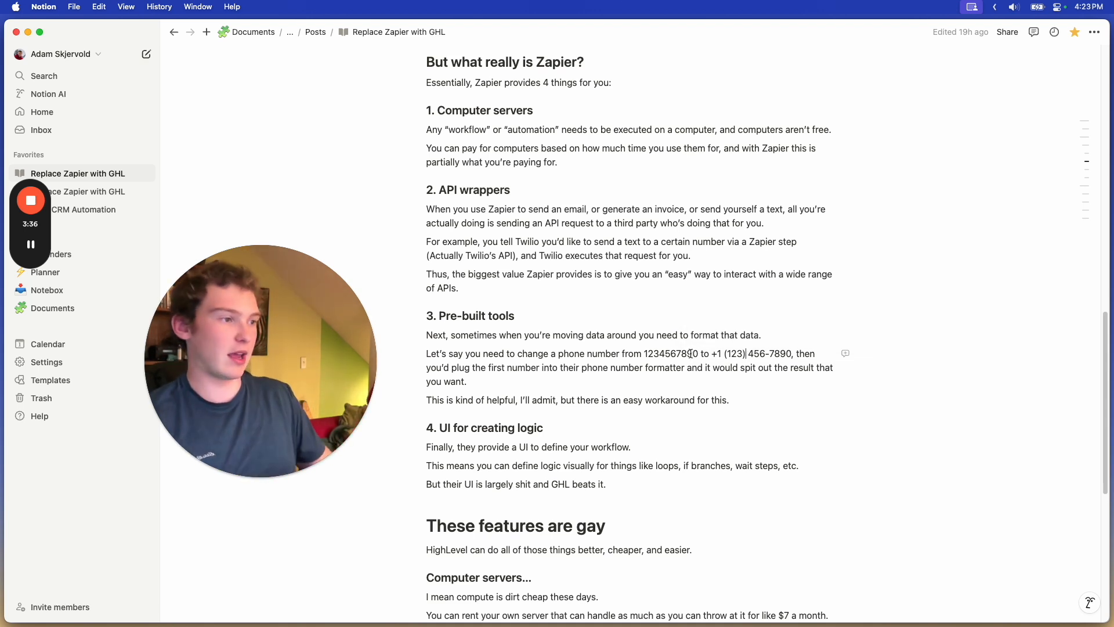
left_click_drag(719, 353, 778, 357)
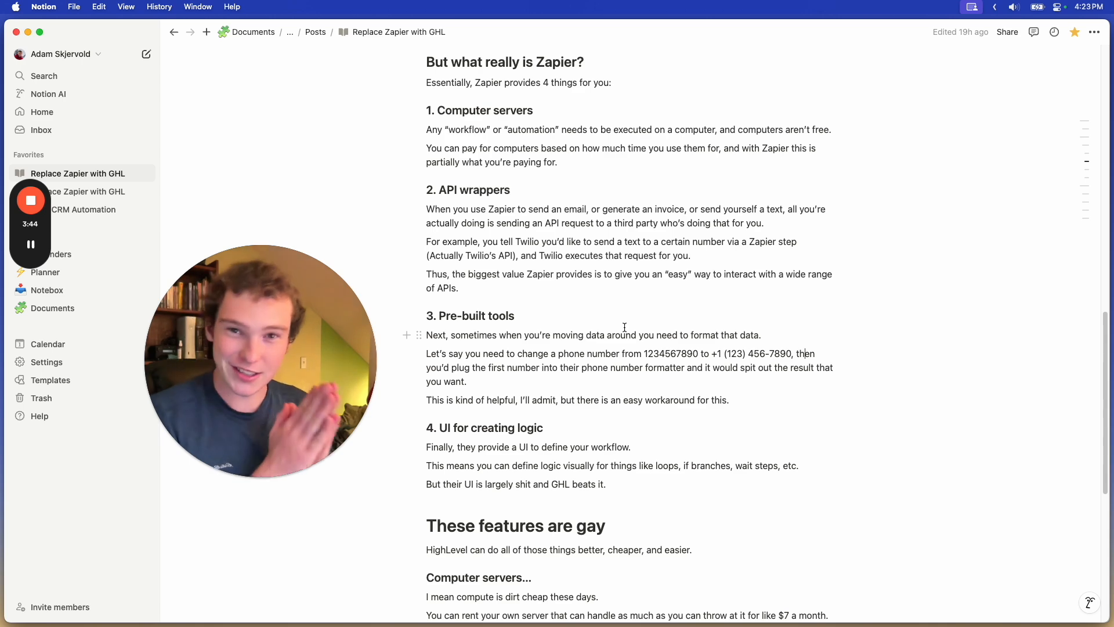
- Read on to the "4. UI for creating logic" section of the document
scroll(625, 326, "down", 7)
scroll(615, 328, "up", 3)
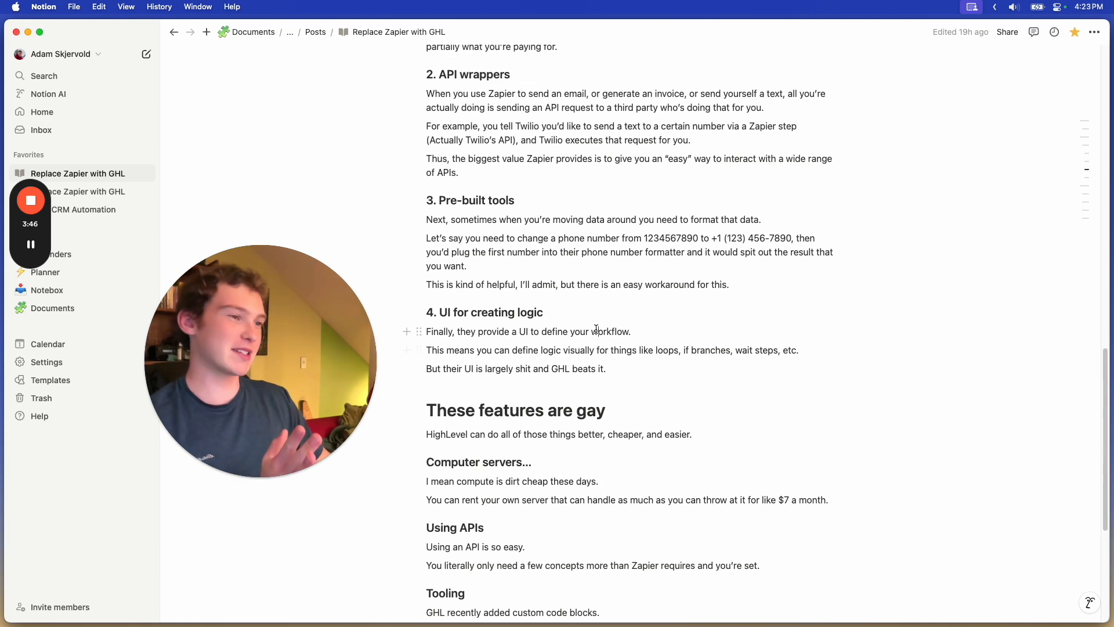
left_click(626, 315)
scroll(604, 360, "up", 2)
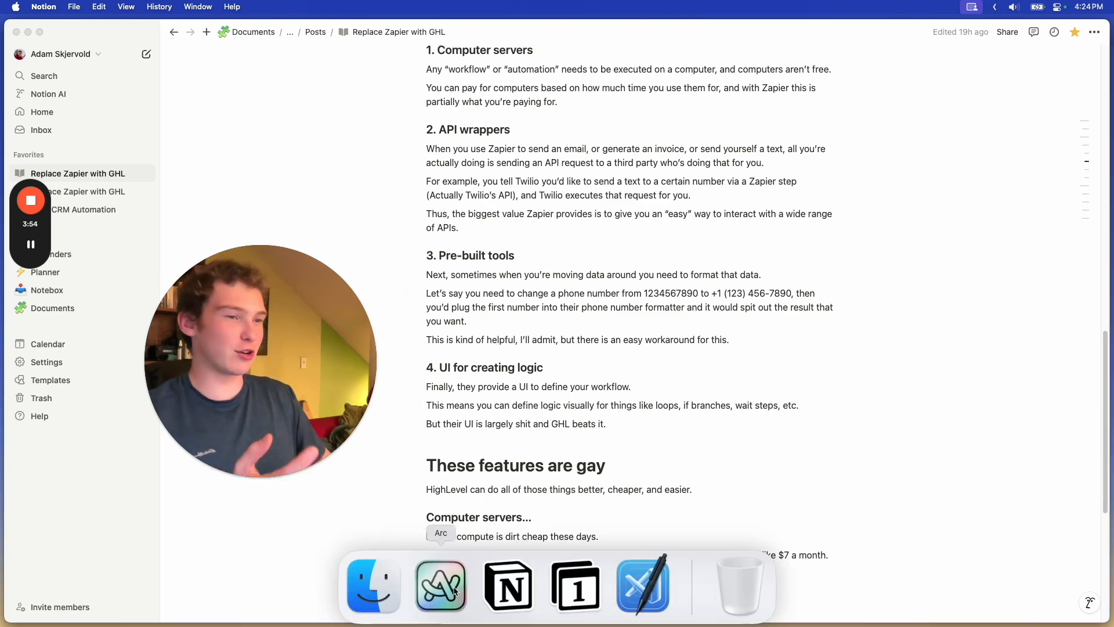
- Switch to Arc and create a new Zap from the Zaps list in Zapier
left_click(440, 580)
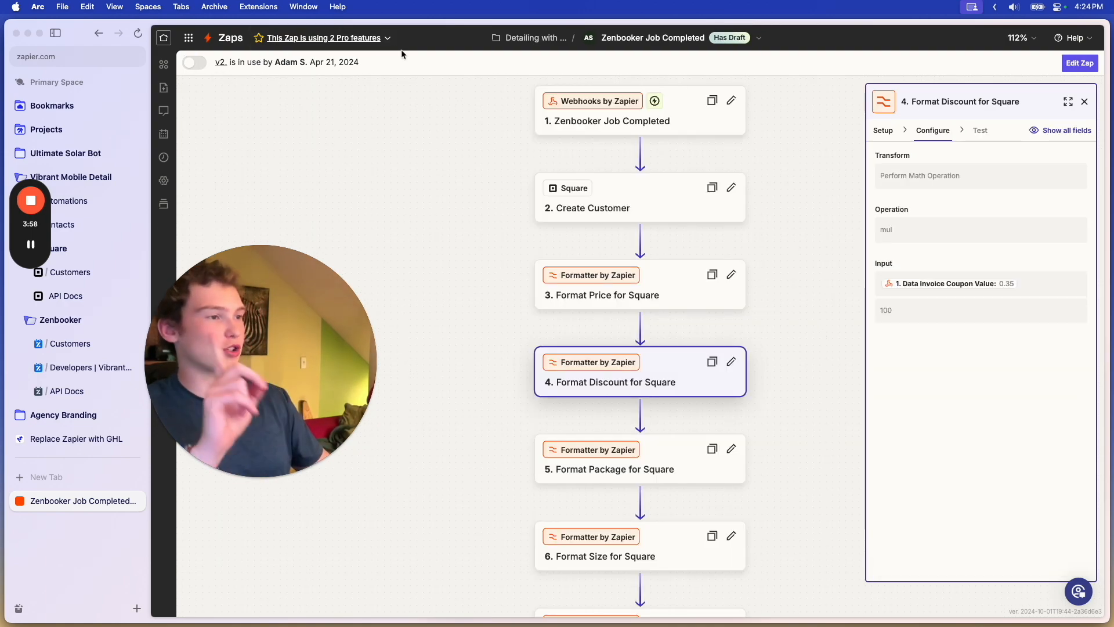
left_click(164, 37)
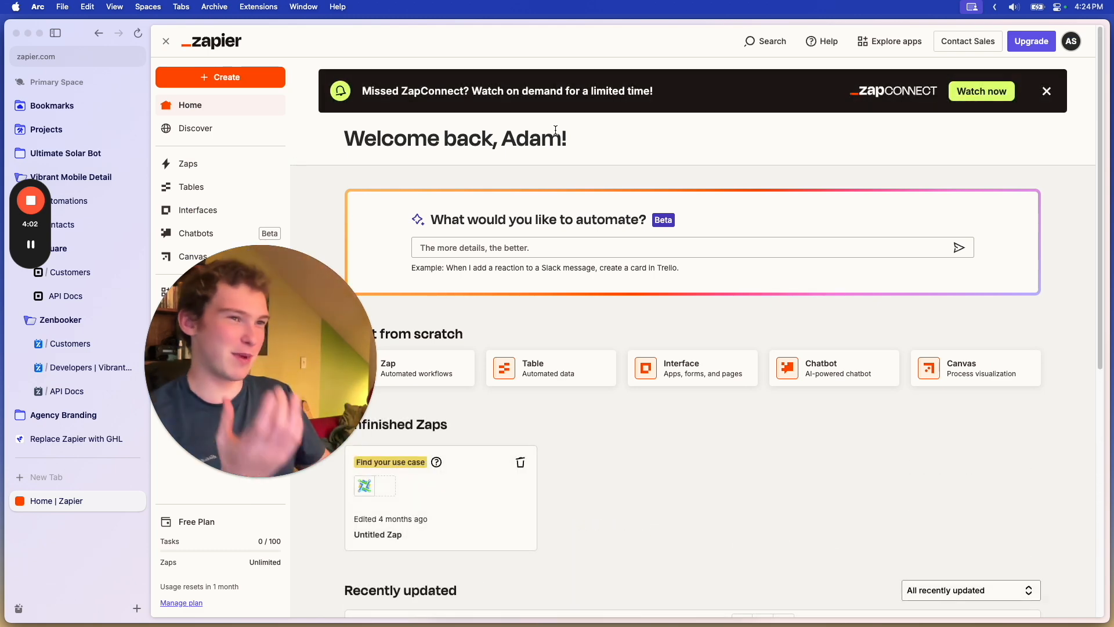
left_click_drag(292, 319, 239, 370)
left_click(222, 166)
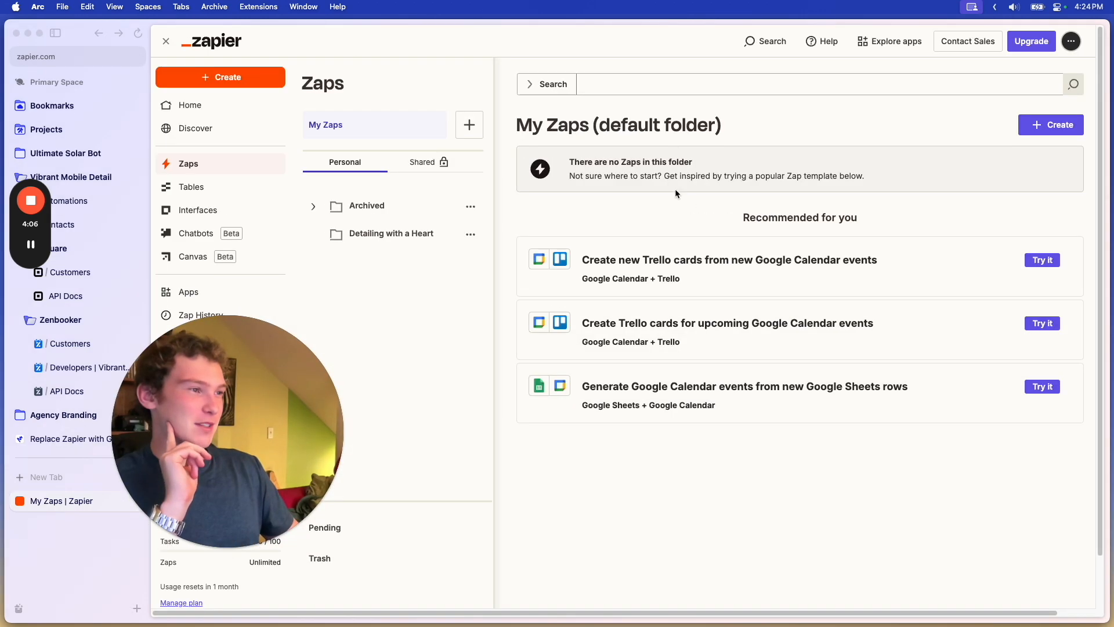
left_click(1051, 126)
left_click(965, 253)
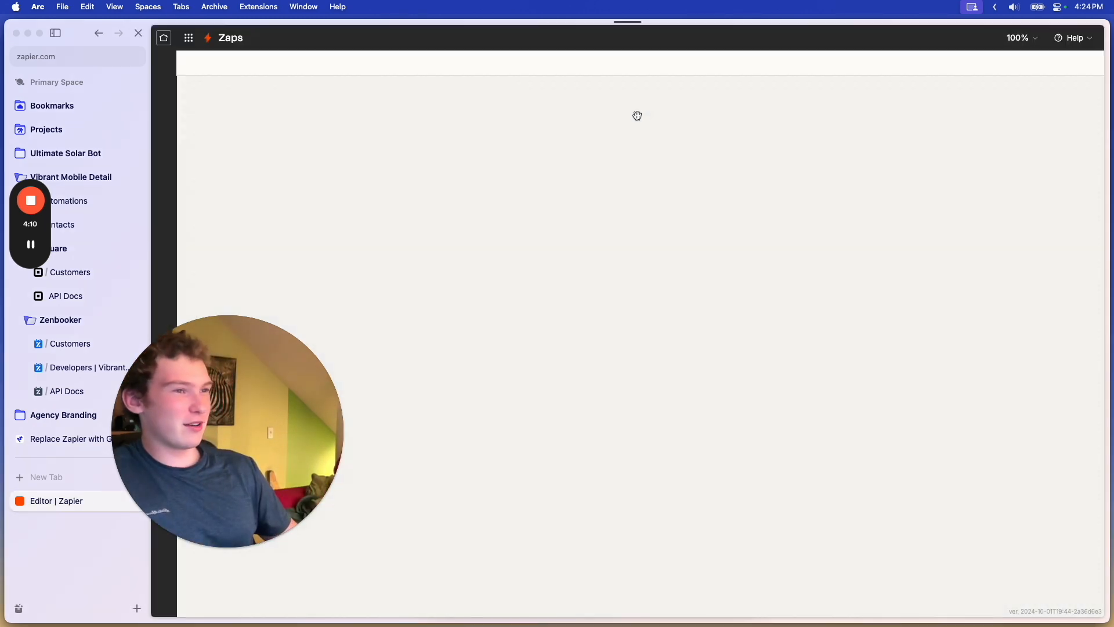
- Use Looping by Zapier as the app for the new Zap's action step
scroll(831, 221, "right", 3)
scroll(831, 221, "down", 2)
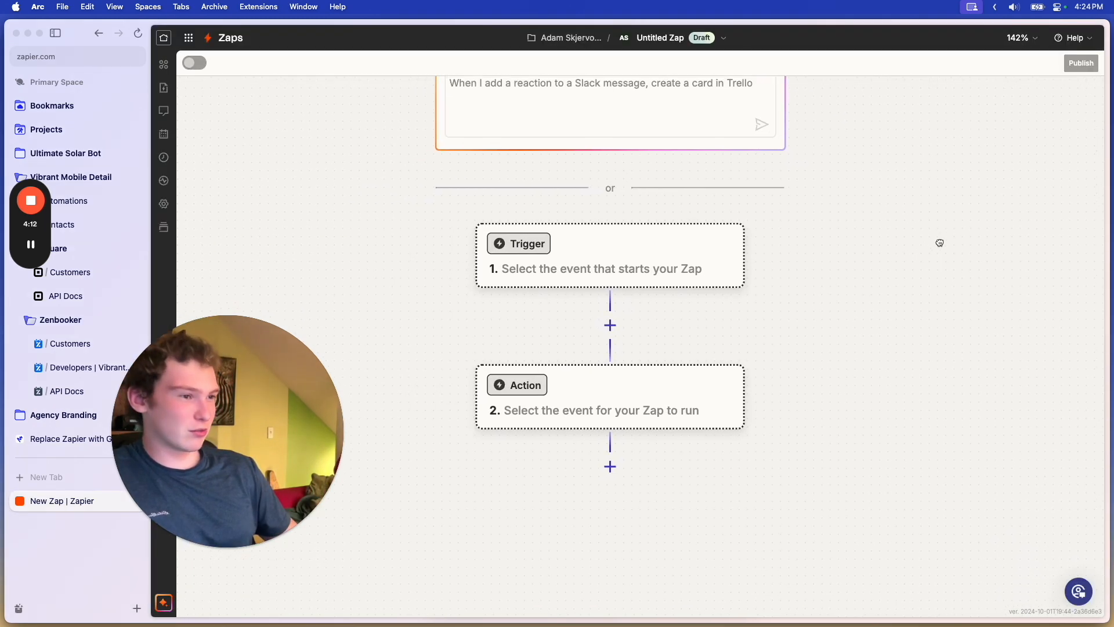
left_click(644, 238)
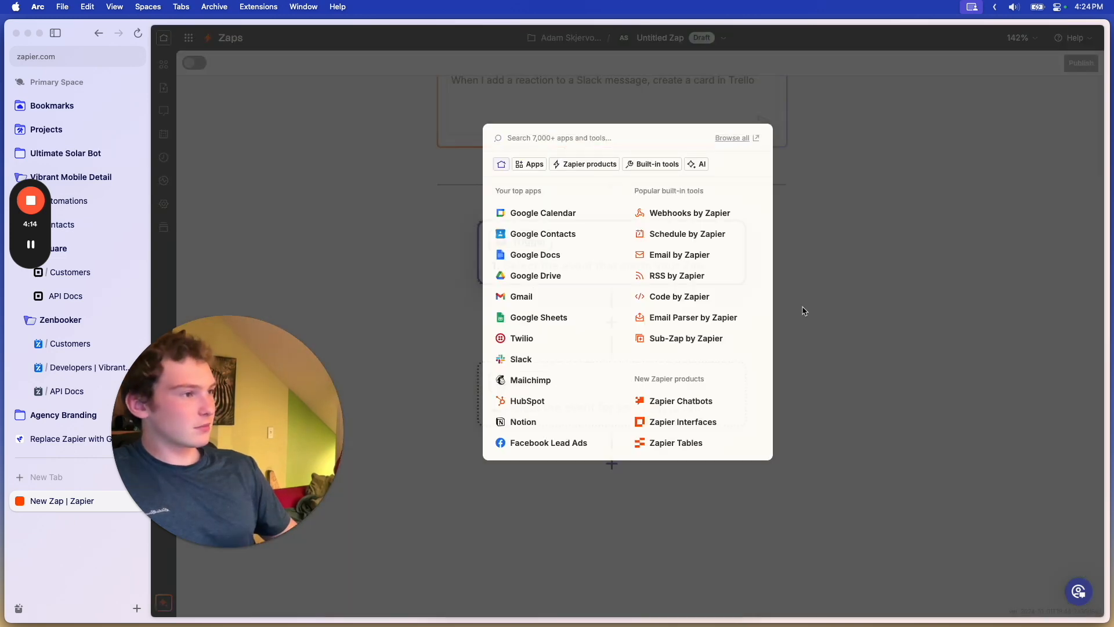
left_click(766, 281)
left_click(548, 313)
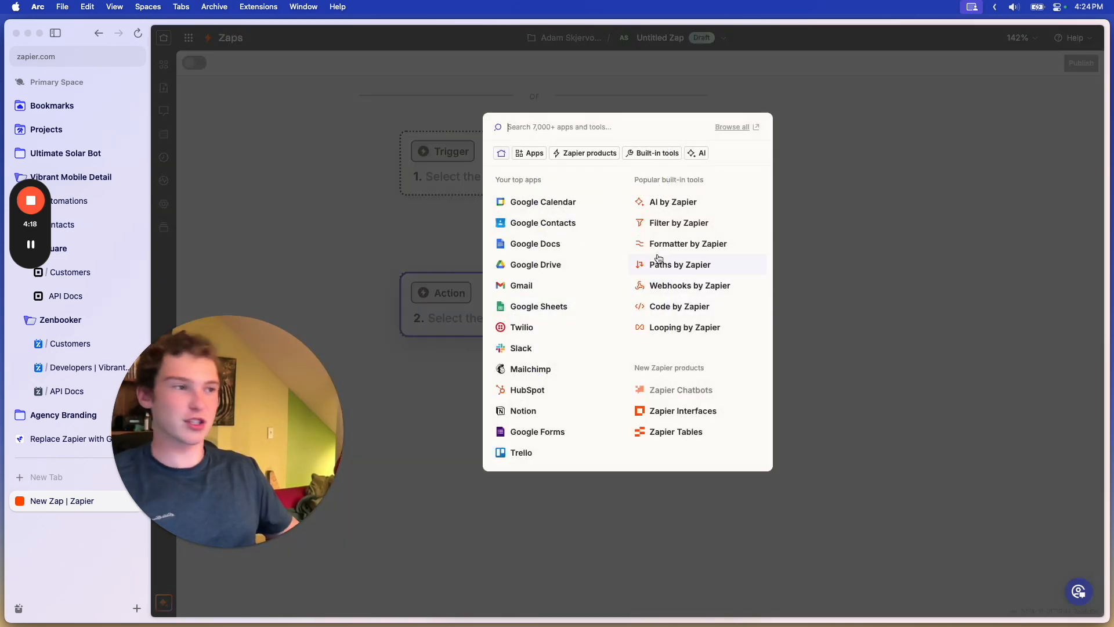
left_click(669, 334)
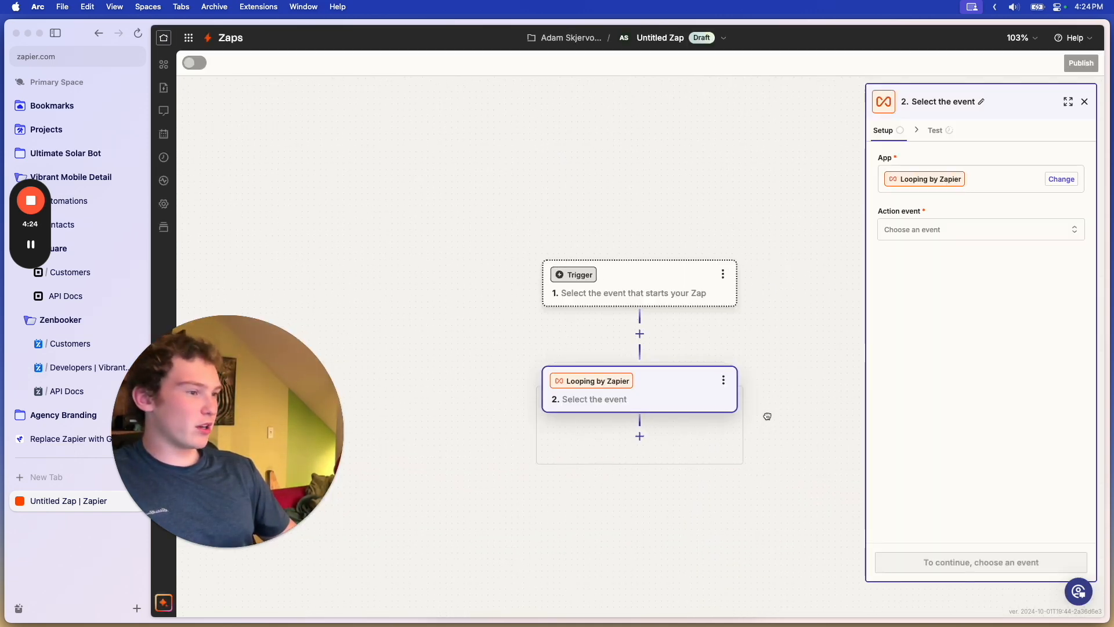
- Set the loop step's action event to Create Loop From Line Items and continue to its configuration
left_click(941, 227)
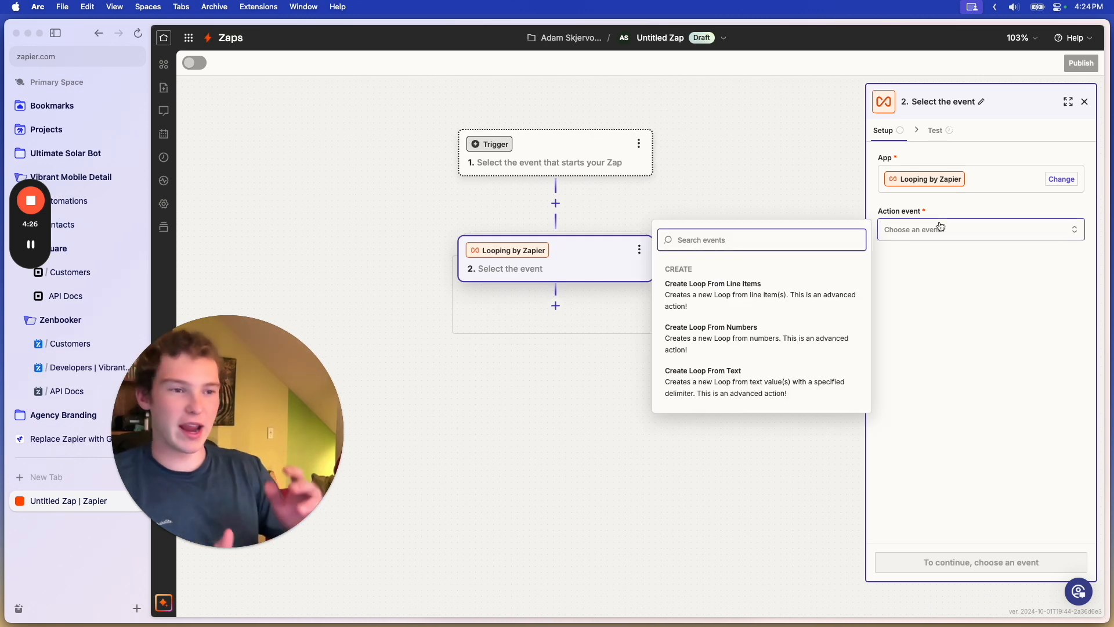
left_click(736, 313)
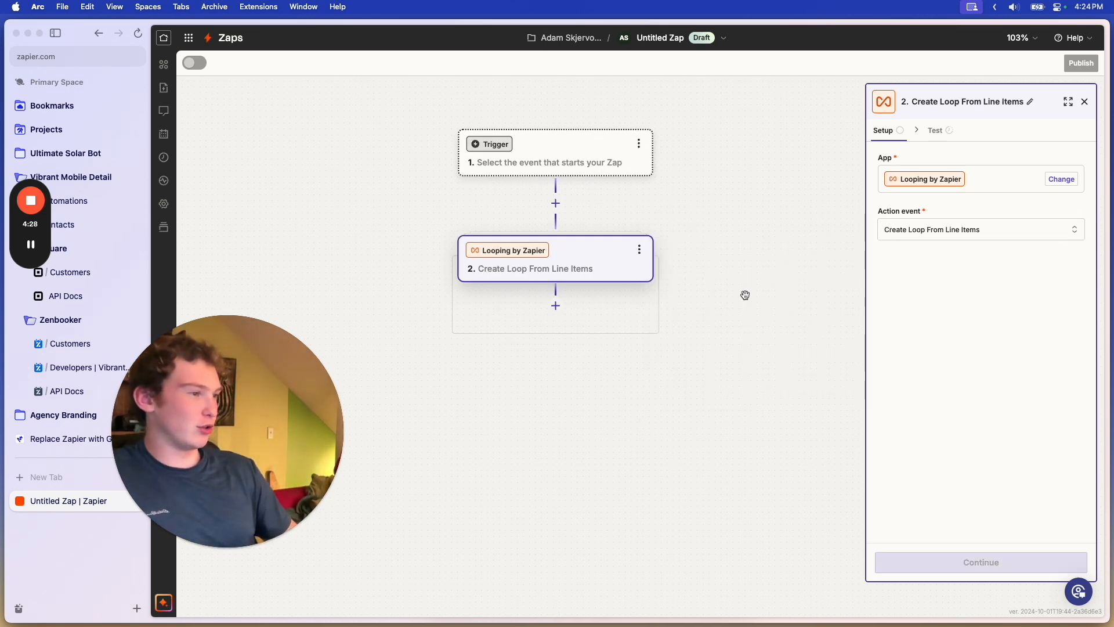
left_click(980, 562)
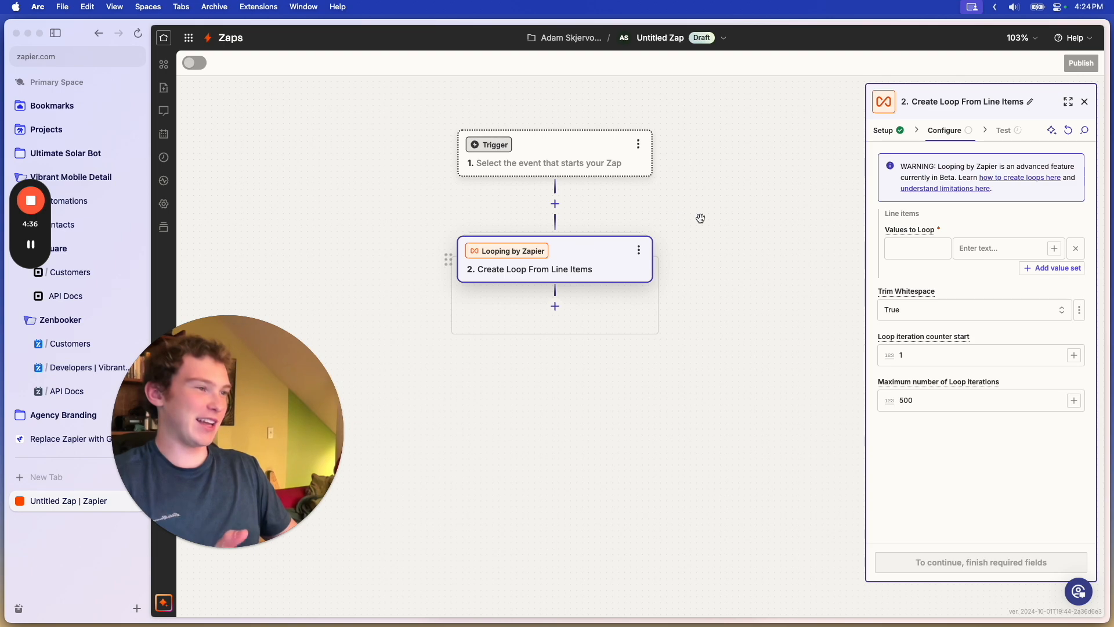
- Delete the Create Loop From Line Items step from the Zap
left_click(639, 250)
left_click(697, 402)
left_click(701, 400)
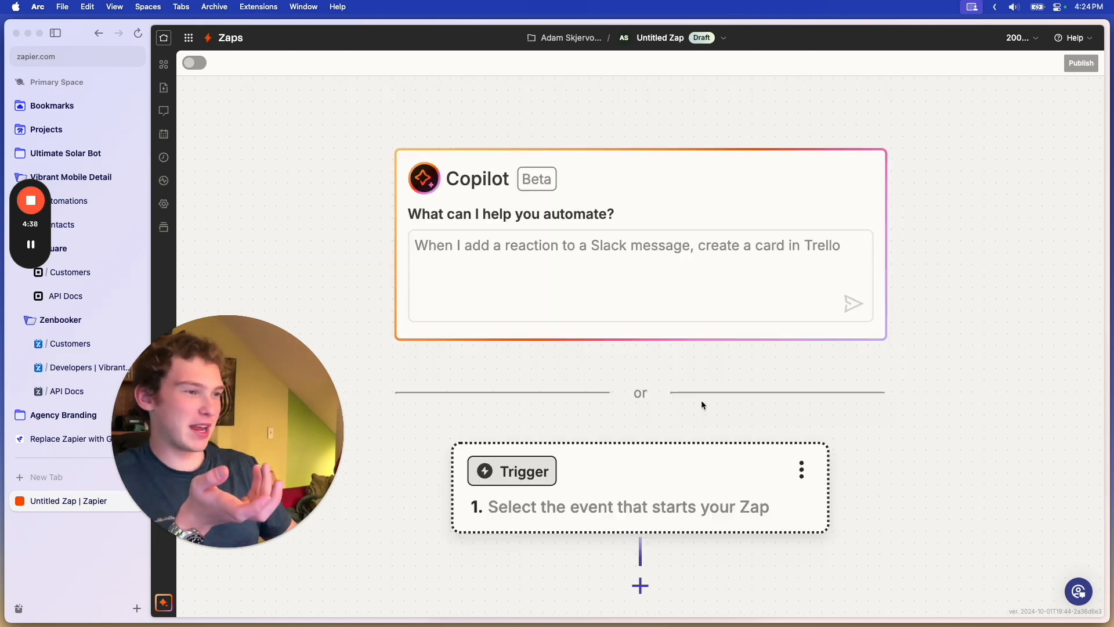
left_click_drag(661, 384, 703, 226)
left_click(859, 413)
- Add a Paths by Zapier step below the trigger to split the Zap into two paths
scroll(898, 434, "down", 3)
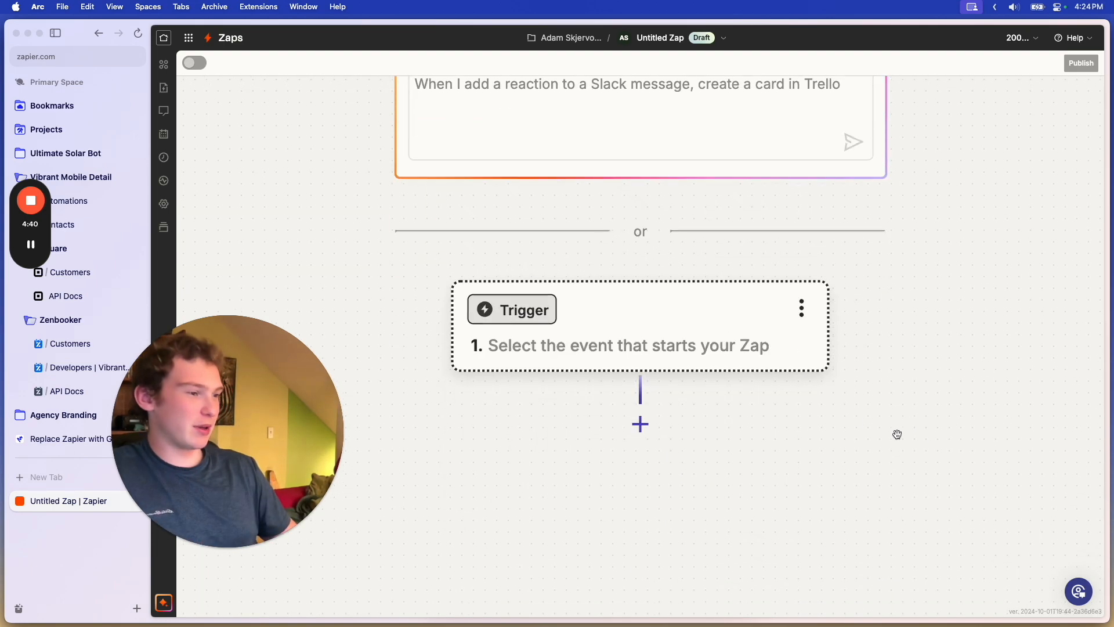
left_click(588, 296)
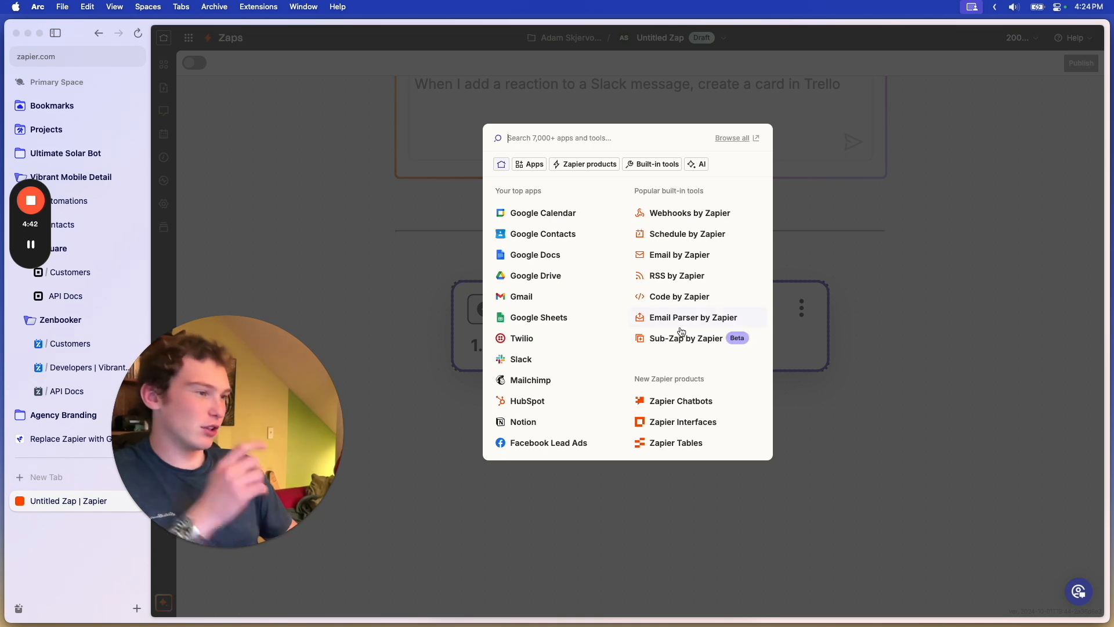
left_click(1021, 318)
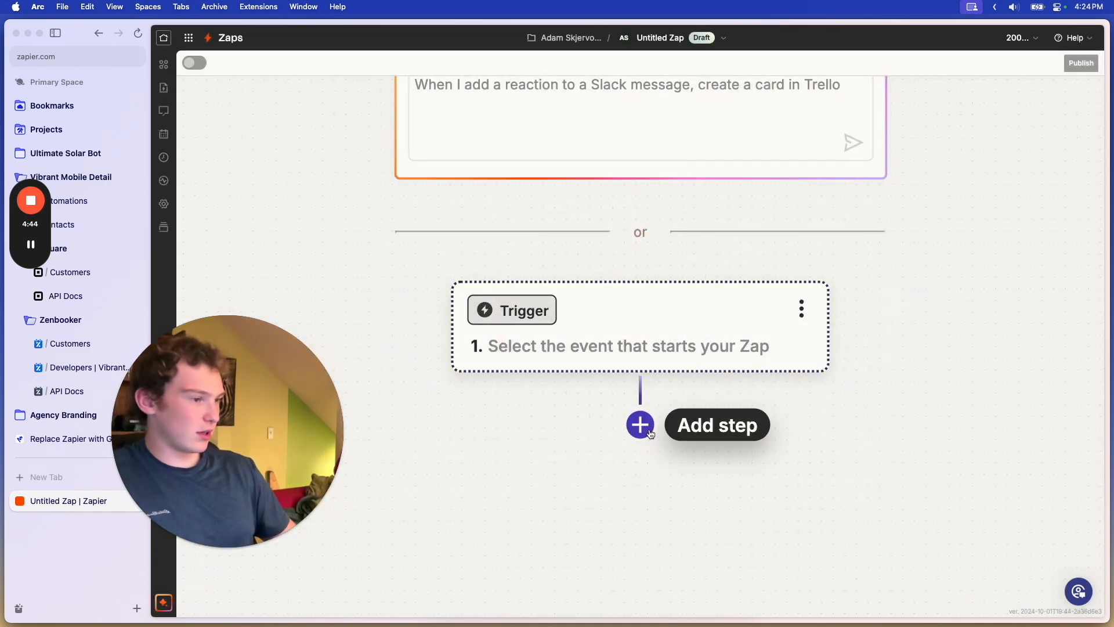
left_click(641, 423)
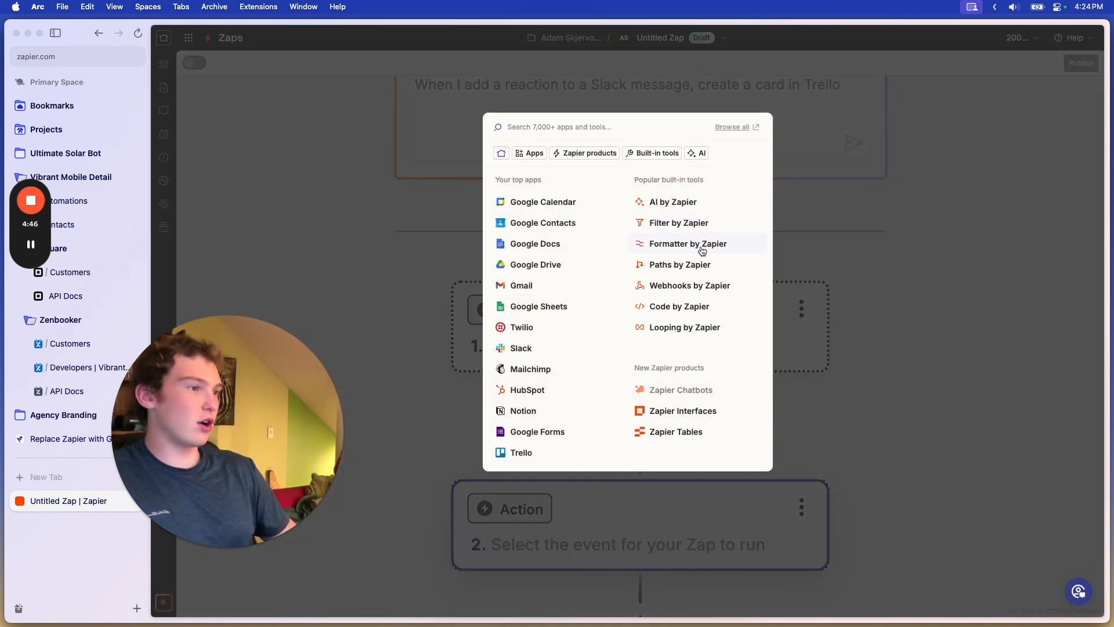
left_click(694, 263)
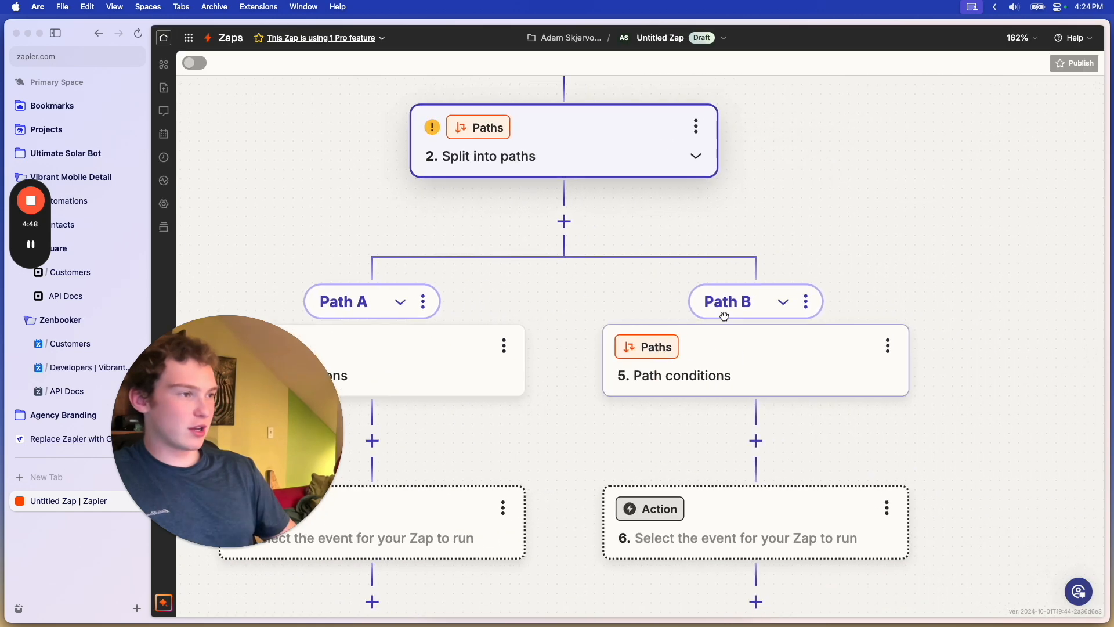
scroll(562, 363, "down", 5)
left_click_drag(582, 346, 560, 238)
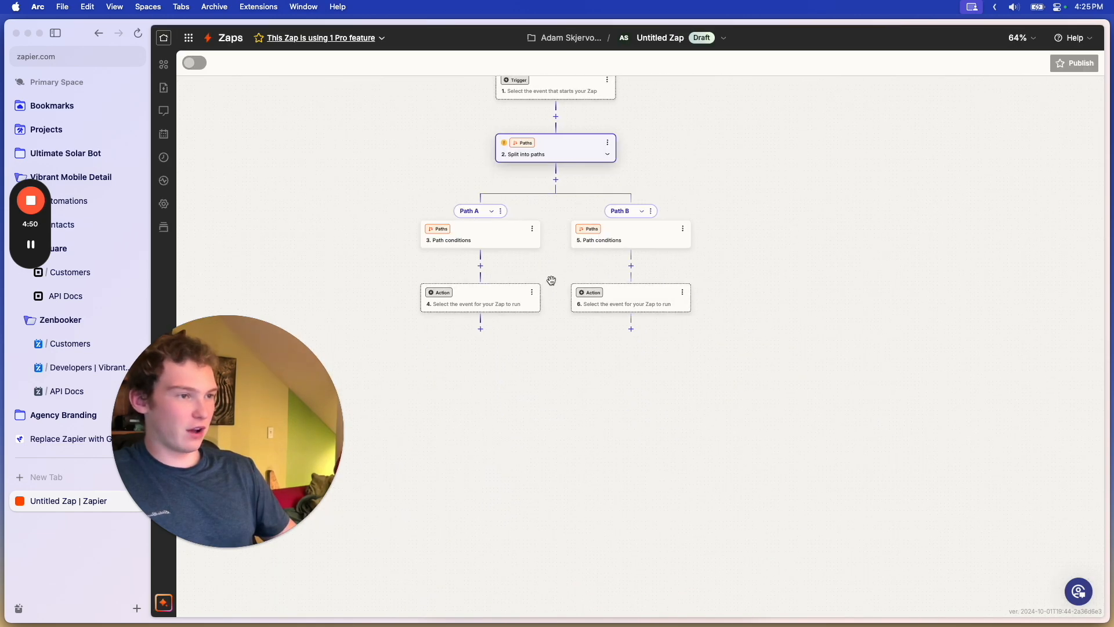
- Add a Looping by Zapier step below the empty action in Path A
scroll(553, 279, "up", 2)
scroll(558, 260, "up", 2)
left_click(480, 378)
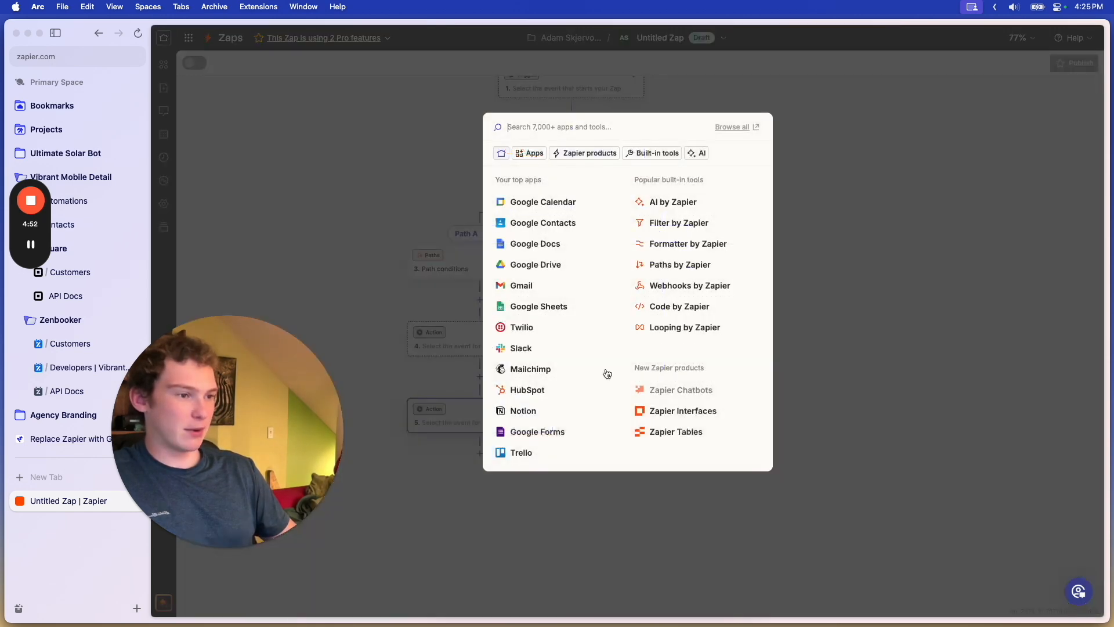
left_click(685, 328)
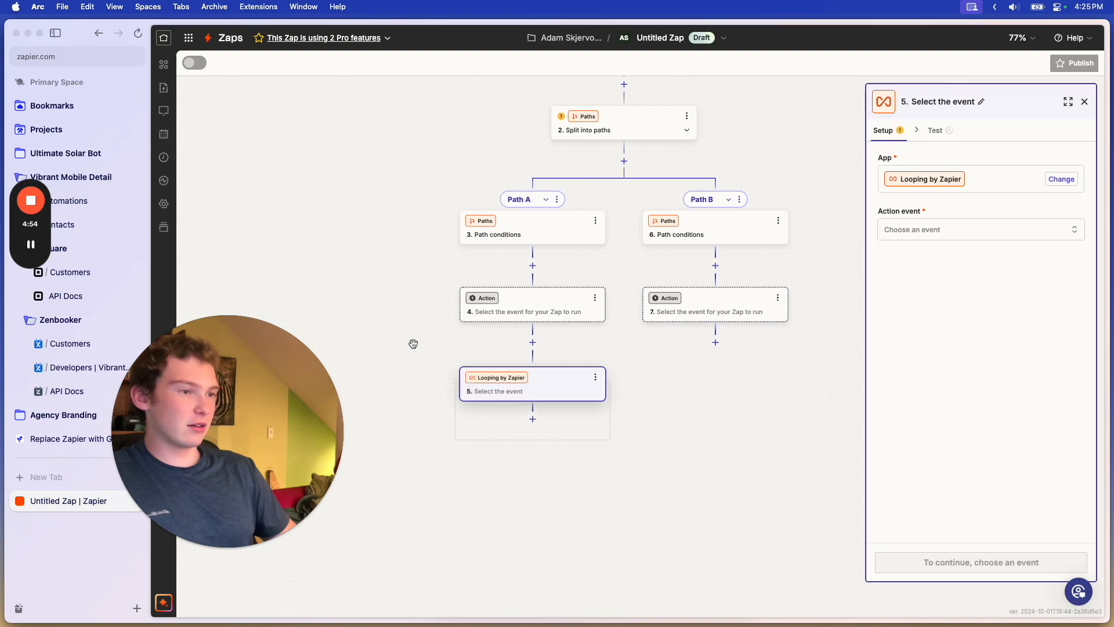
left_click(31, 244)
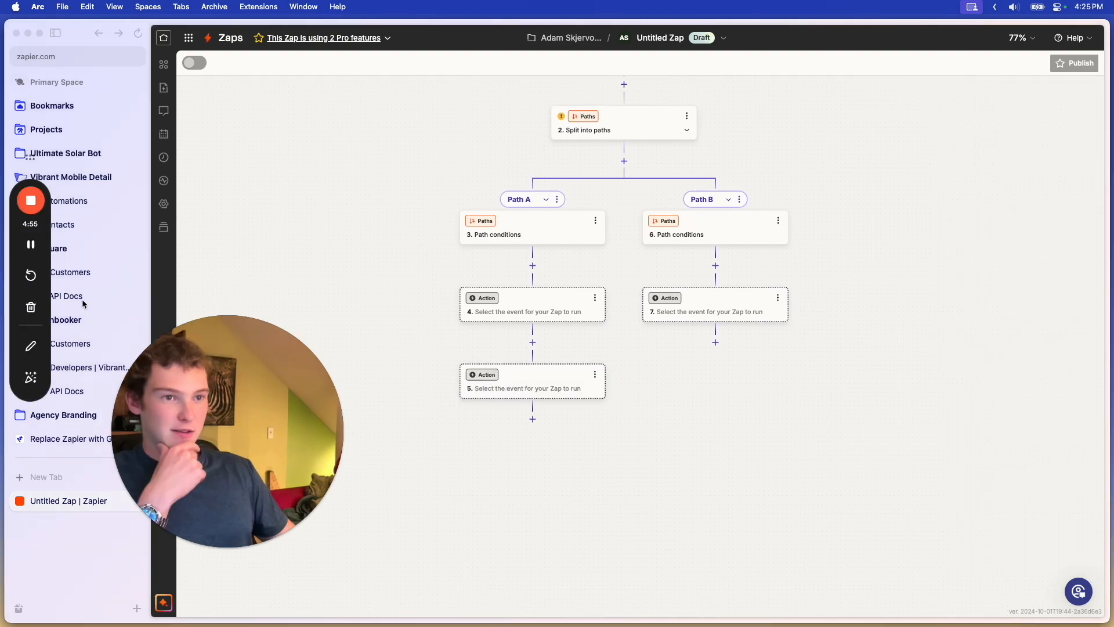
left_click_drag(221, 407, 278, 282)
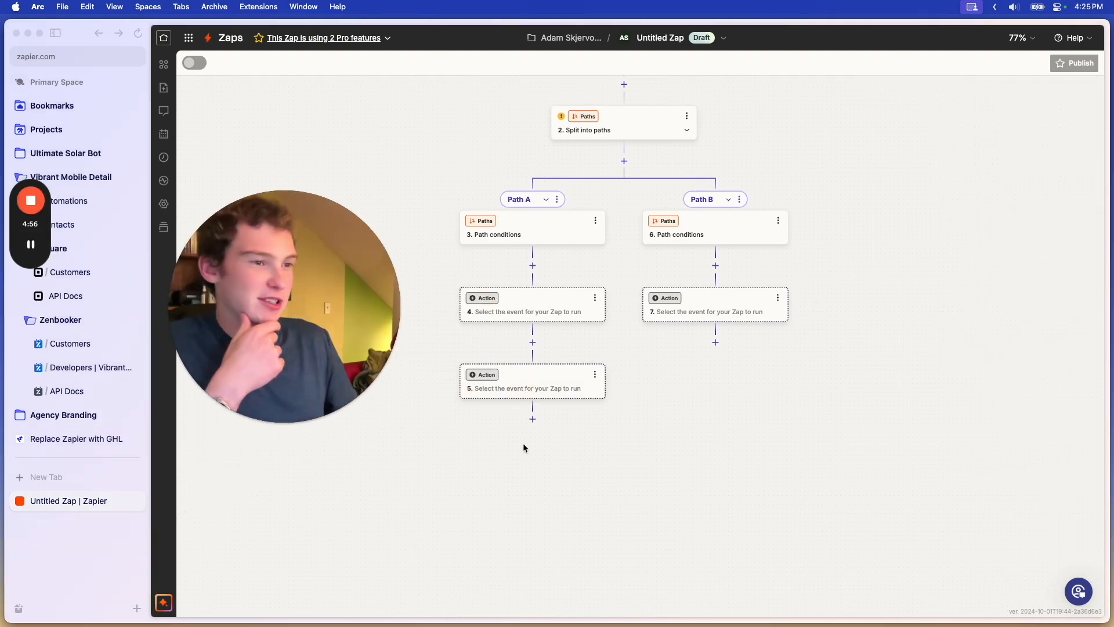
left_click_drag(319, 354, 369, 450)
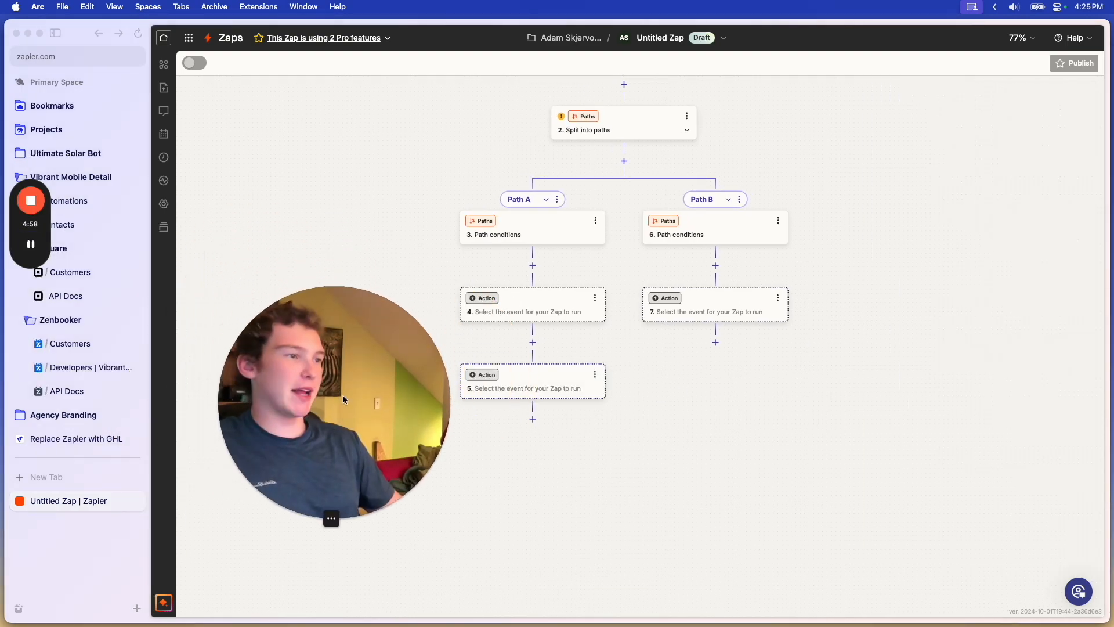
left_click_drag(592, 221, 682, 239)
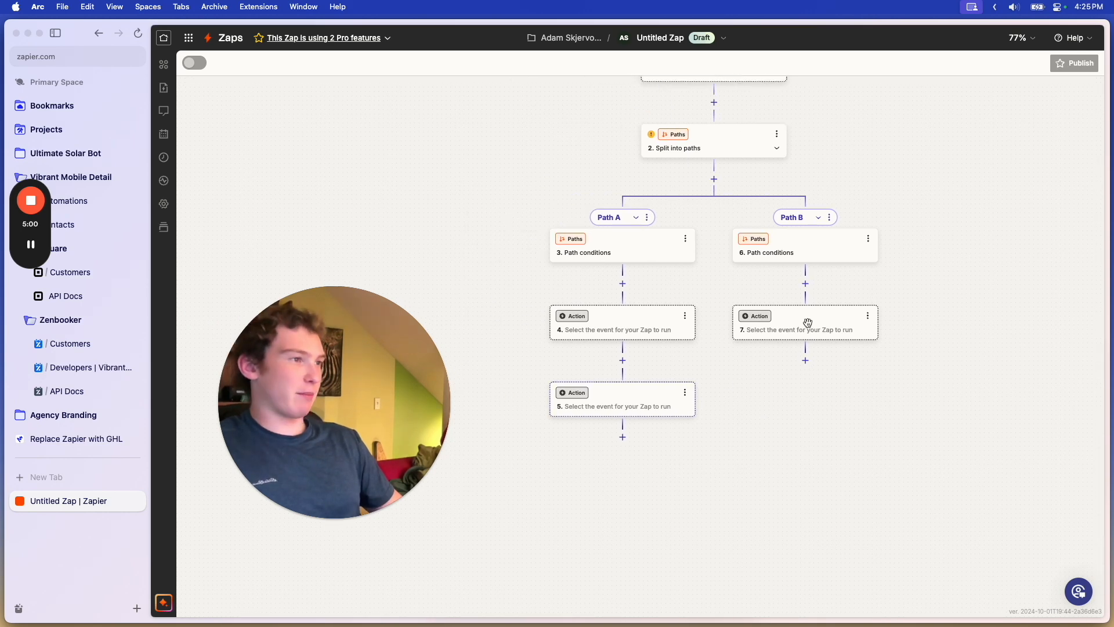
left_click_drag(757, 438, 704, 507)
left_click_drag(367, 378, 842, 228)
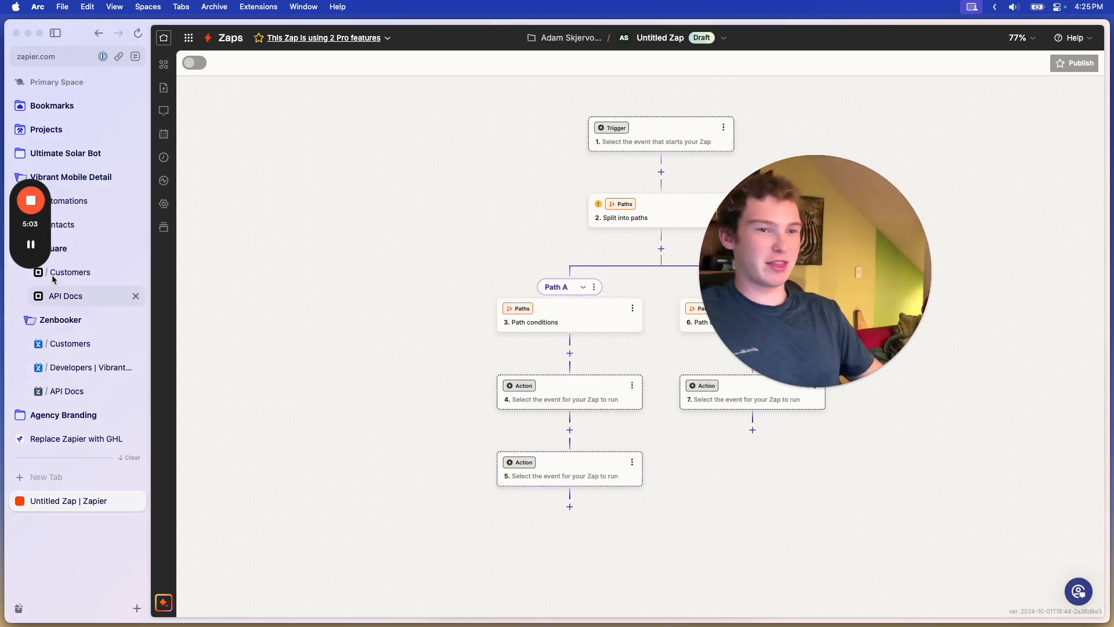
left_click(31, 244)
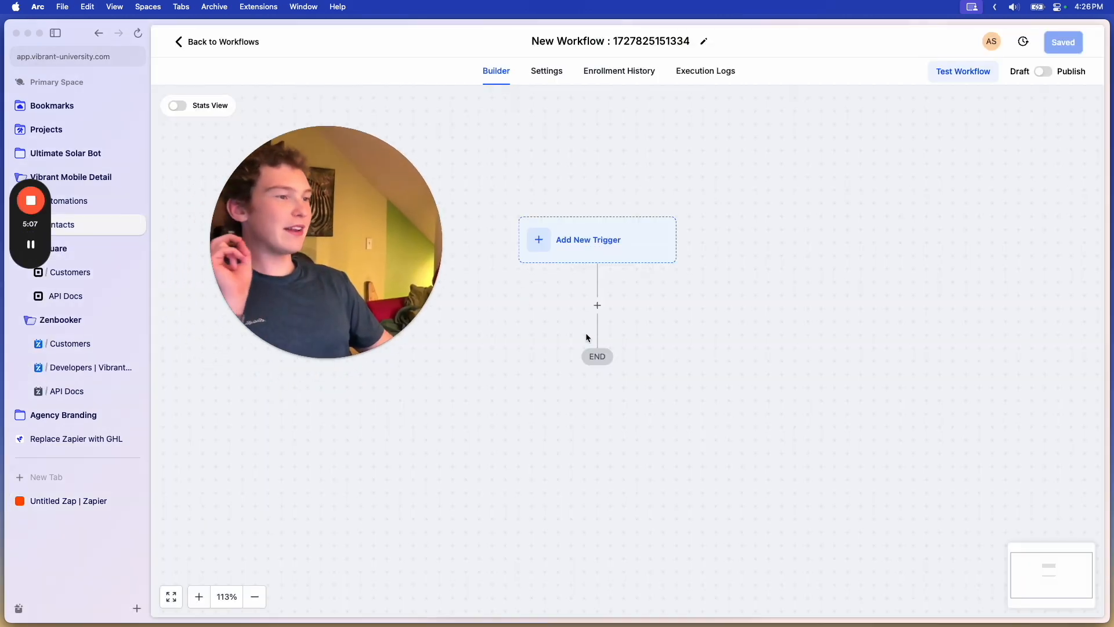
- Add a Custom Code action to the workflow below the empty trigger and look over its default properties and code
left_click(597, 307)
type("code")
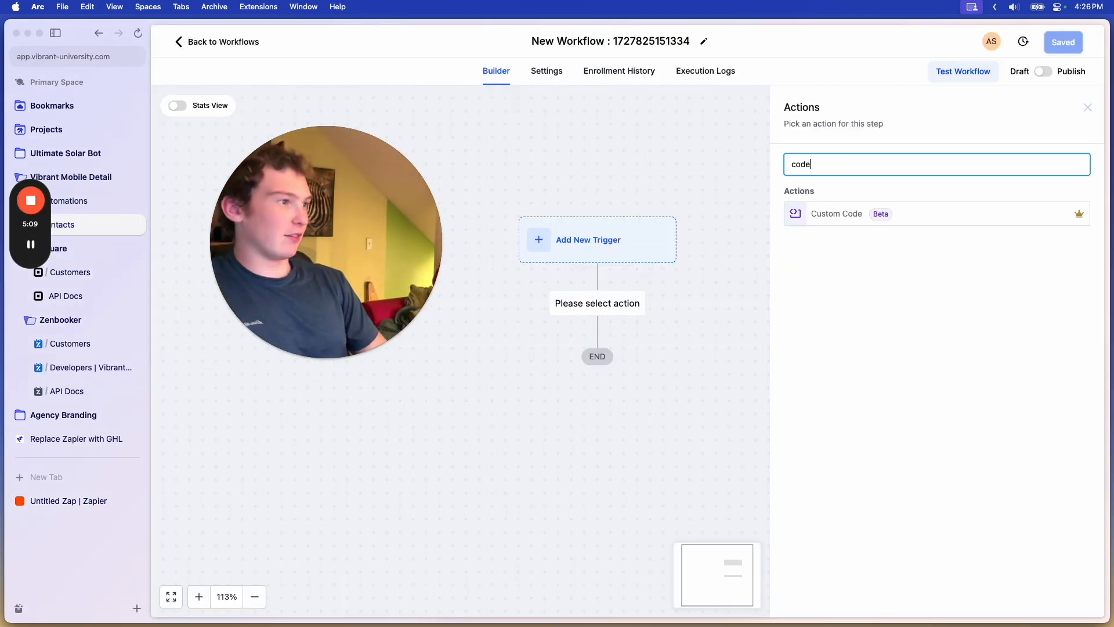
left_click(813, 225)
scroll(781, 301, "down", 6)
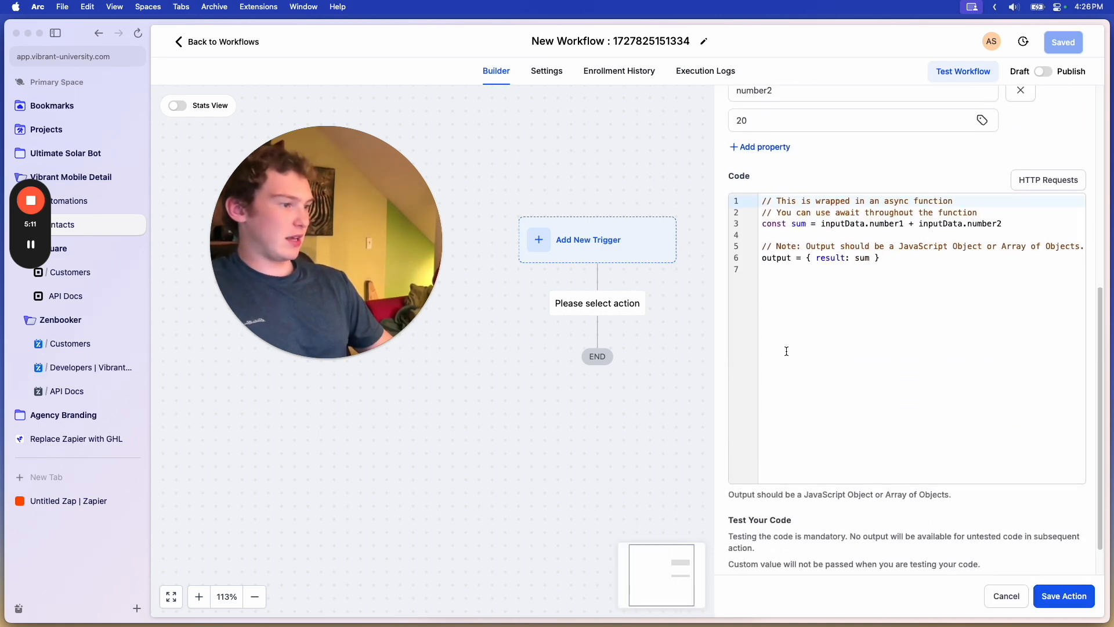
scroll(785, 351, "up", 4)
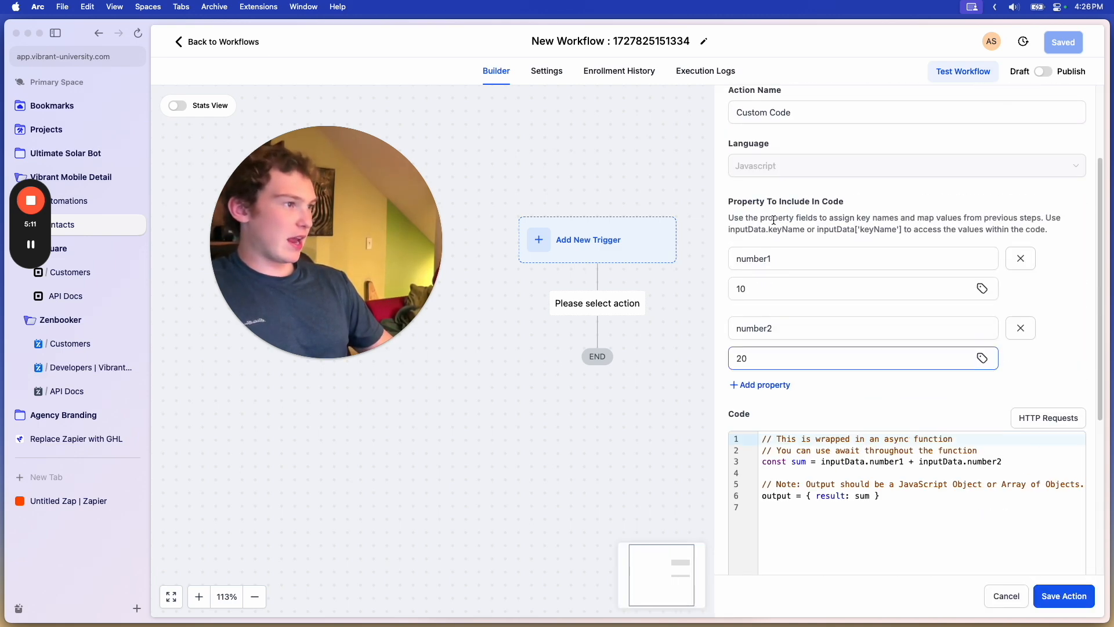
- Remove the number2 property from the custom code action and rename the remaining property key to start
left_click(1021, 328)
left_click(812, 259)
key("BackSpace")
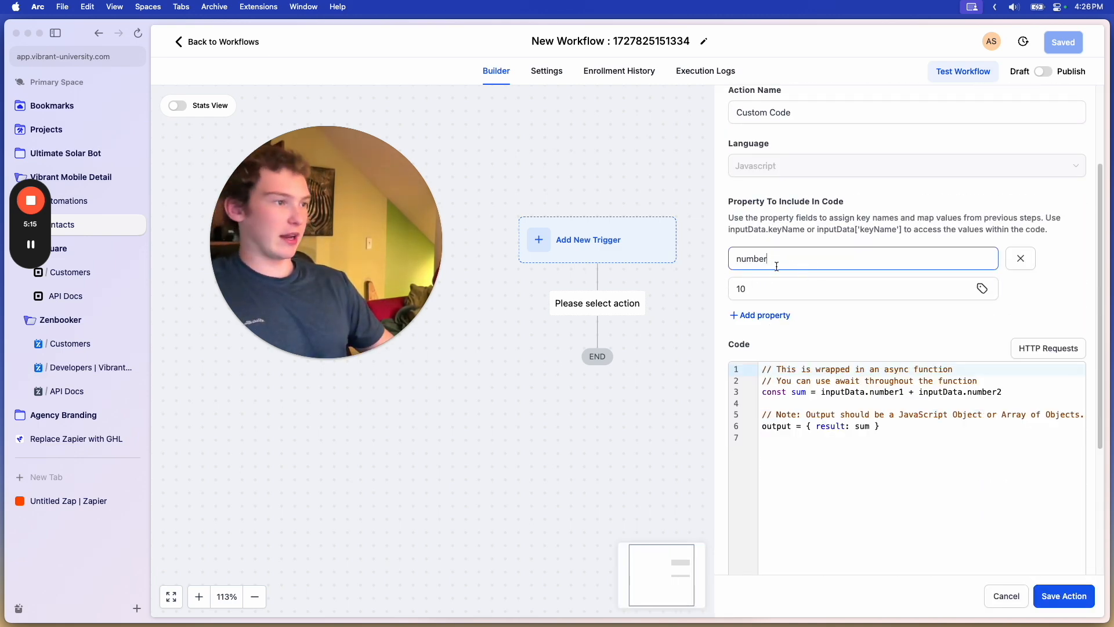
type("start")
- Replace the sample code with output = { number: inputData.start }, run the code test, and save the action
scroll(891, 339, "down", 3)
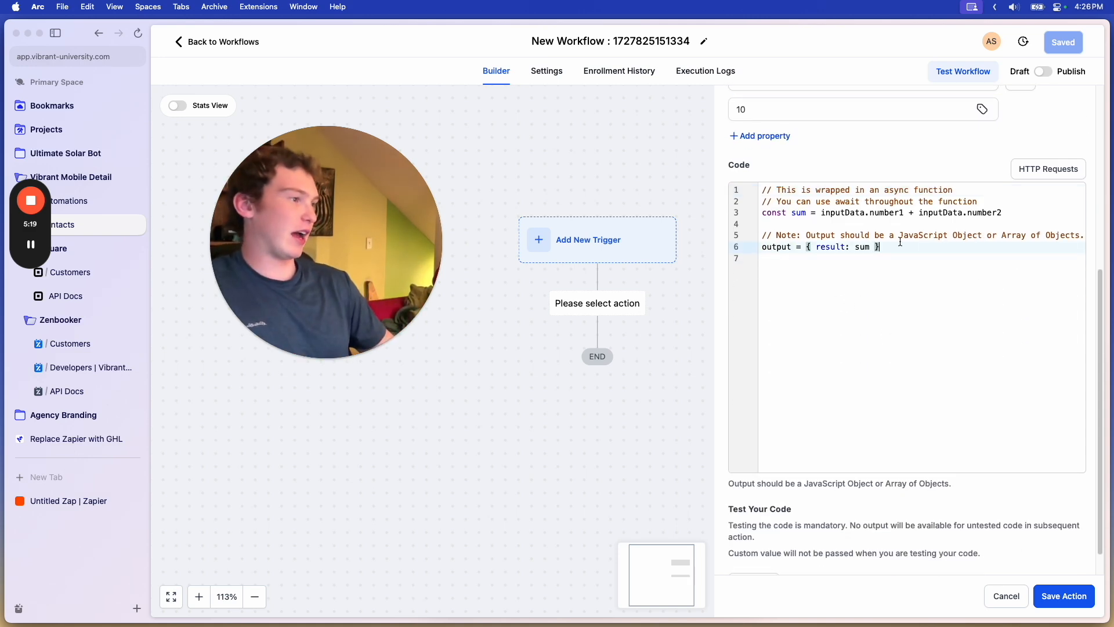
key("super+a")
type("o")
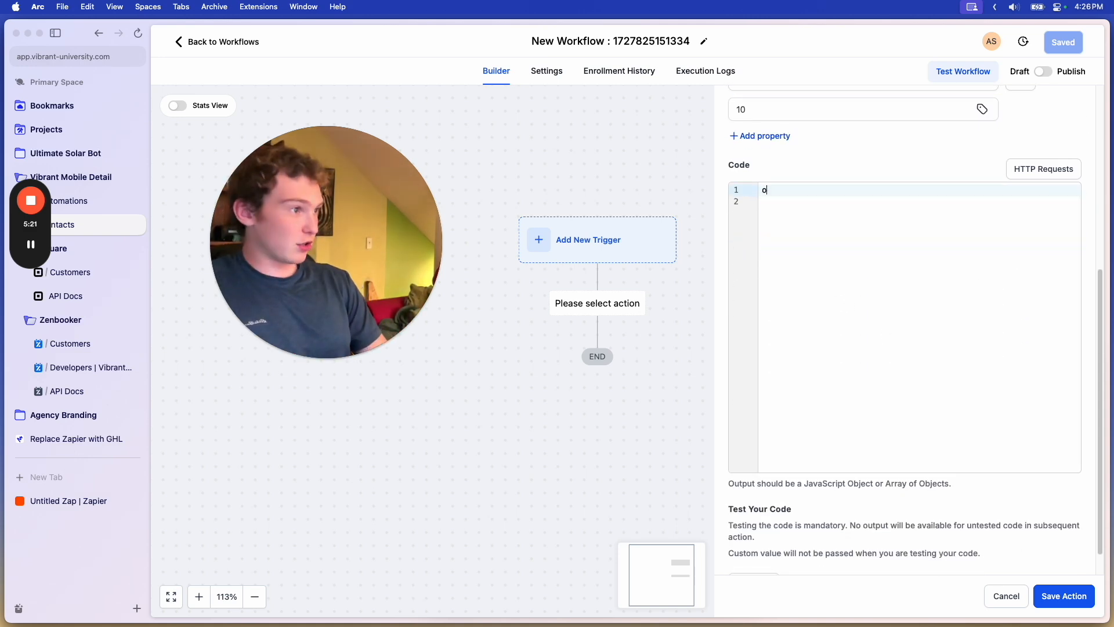
type("utput = ")
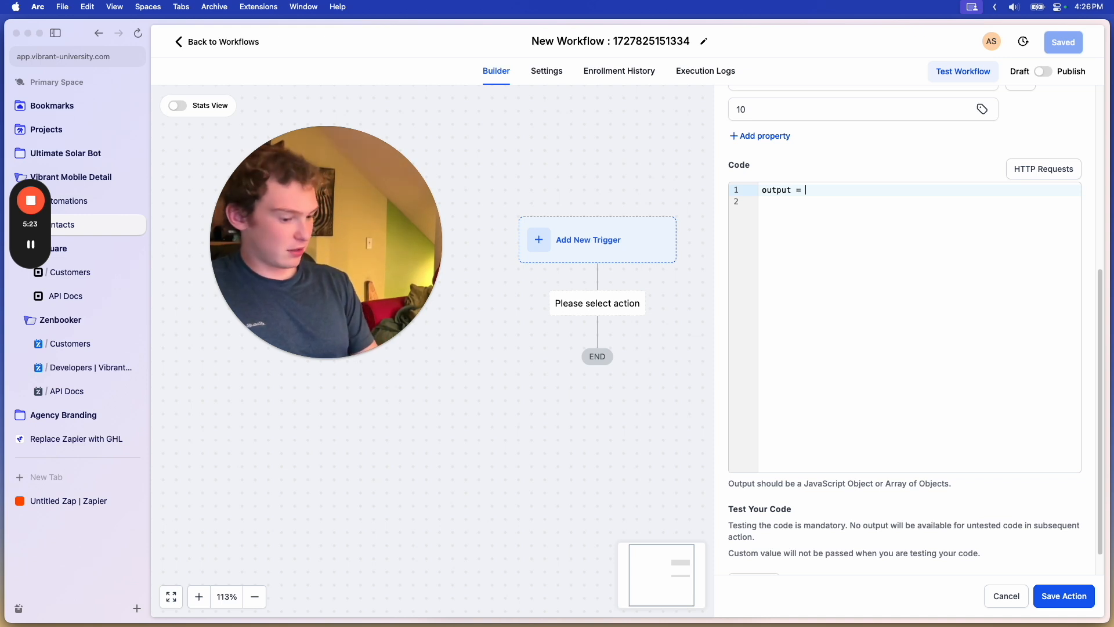
type("{ number: inputData.")
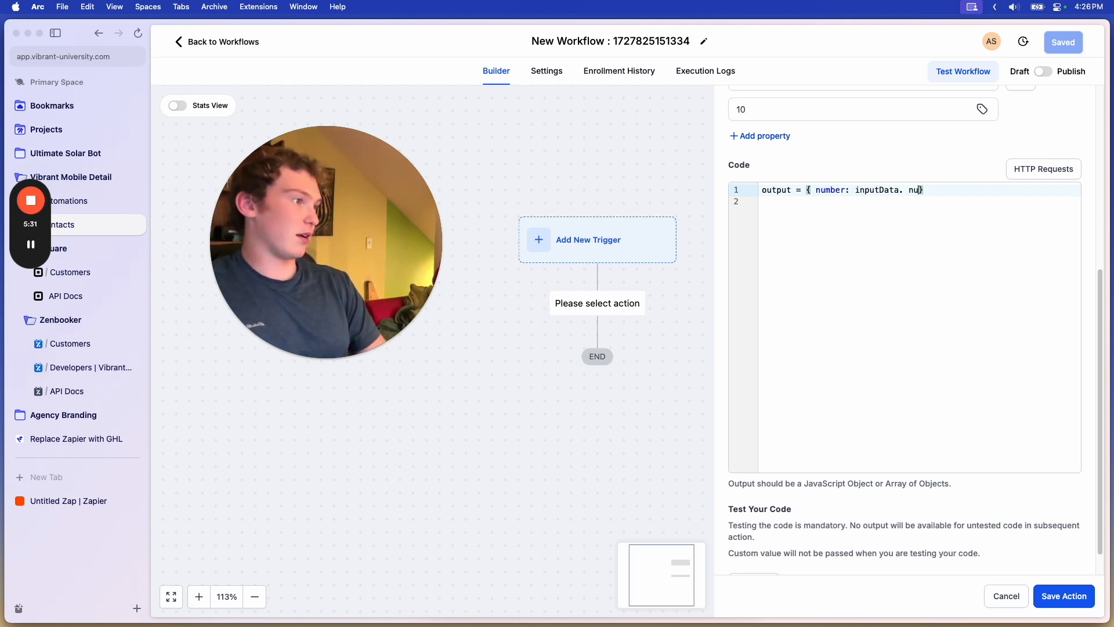
scroll(996, 269, "up", 5)
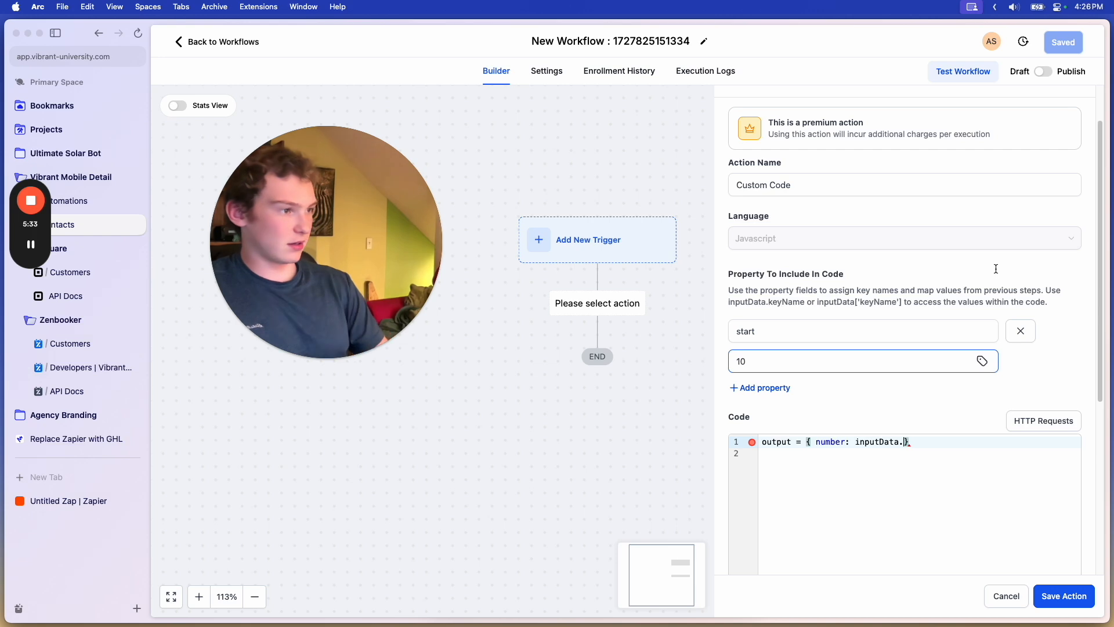
type("start")
scroll(905, 410, "down", 5)
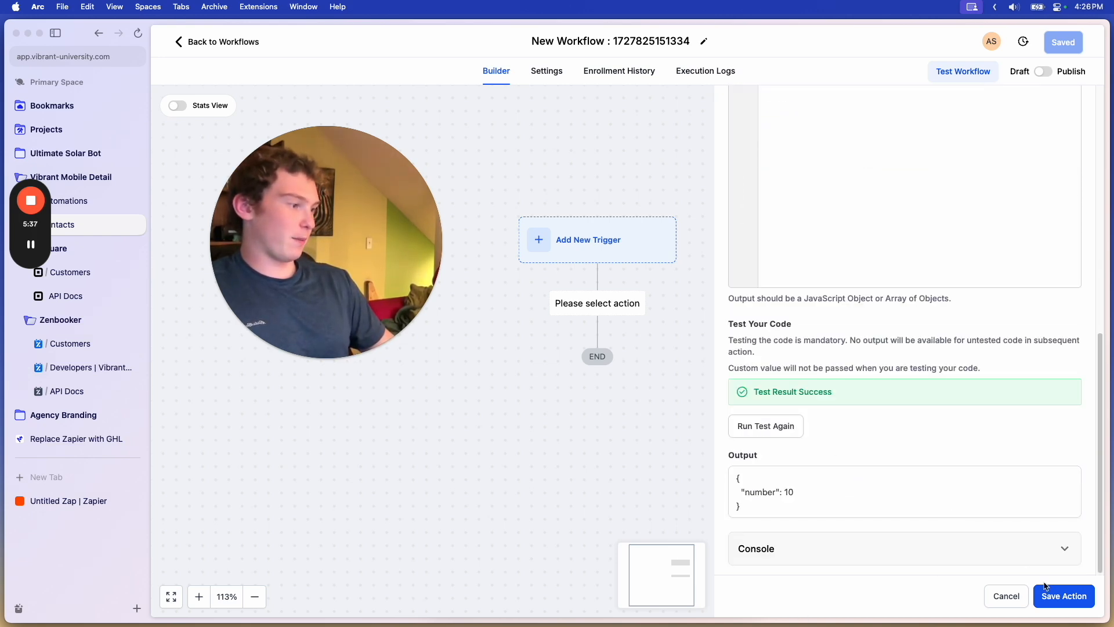
left_click(1057, 598)
- Add a Send SMS action below the custom code step with the message "sdfsdf" and save it
scroll(704, 225, "down", 5)
left_click(622, 193)
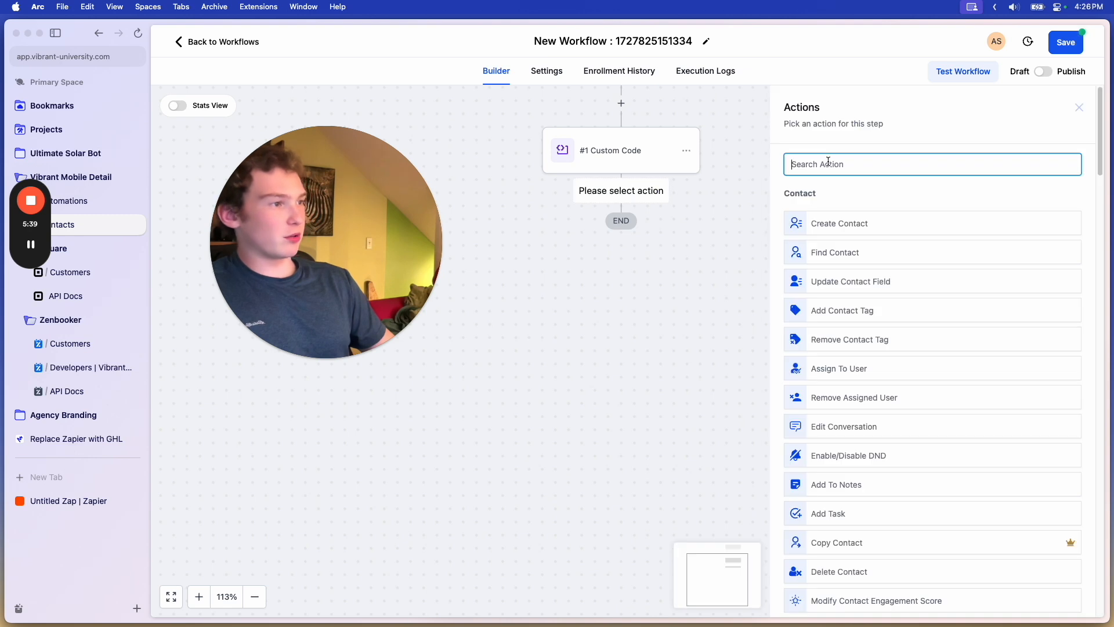
type("sms")
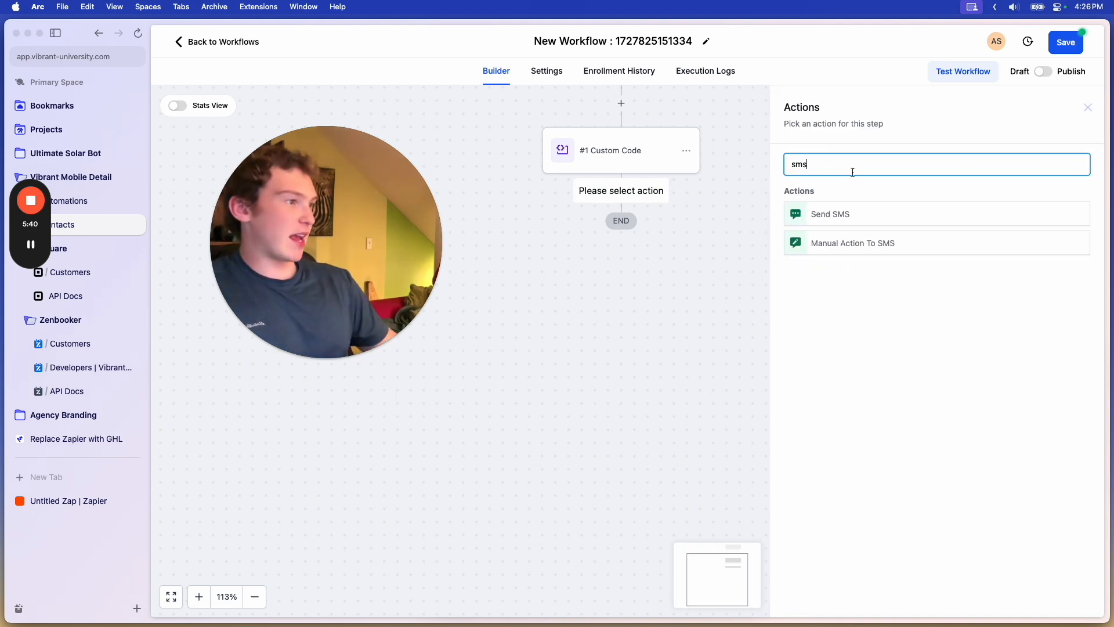
left_click(856, 229)
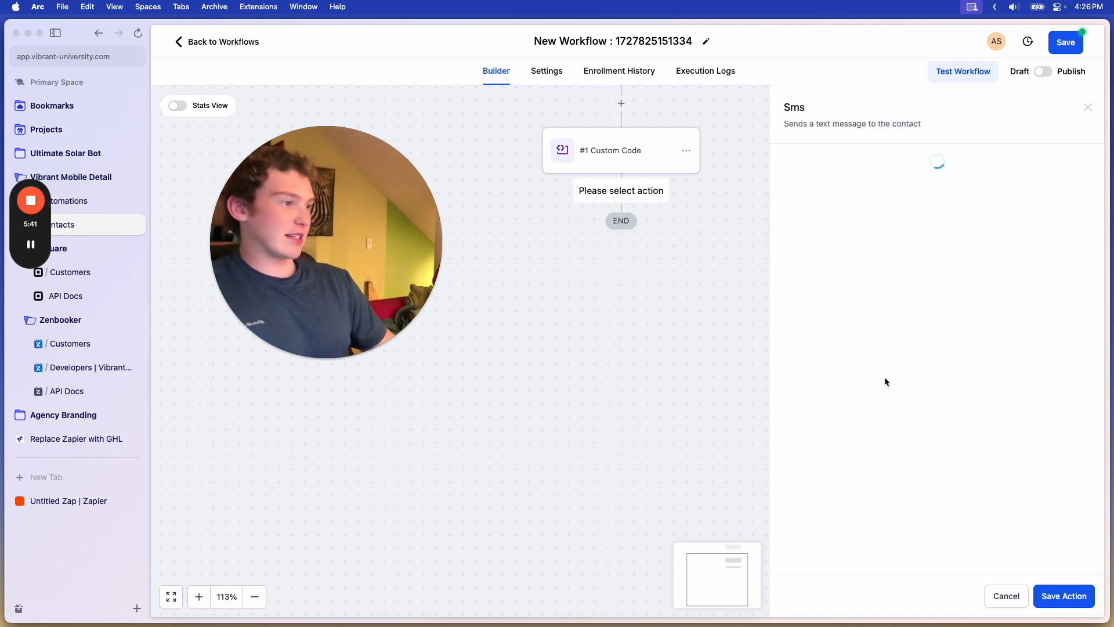
type("sdfsdf")
left_click(1071, 596)
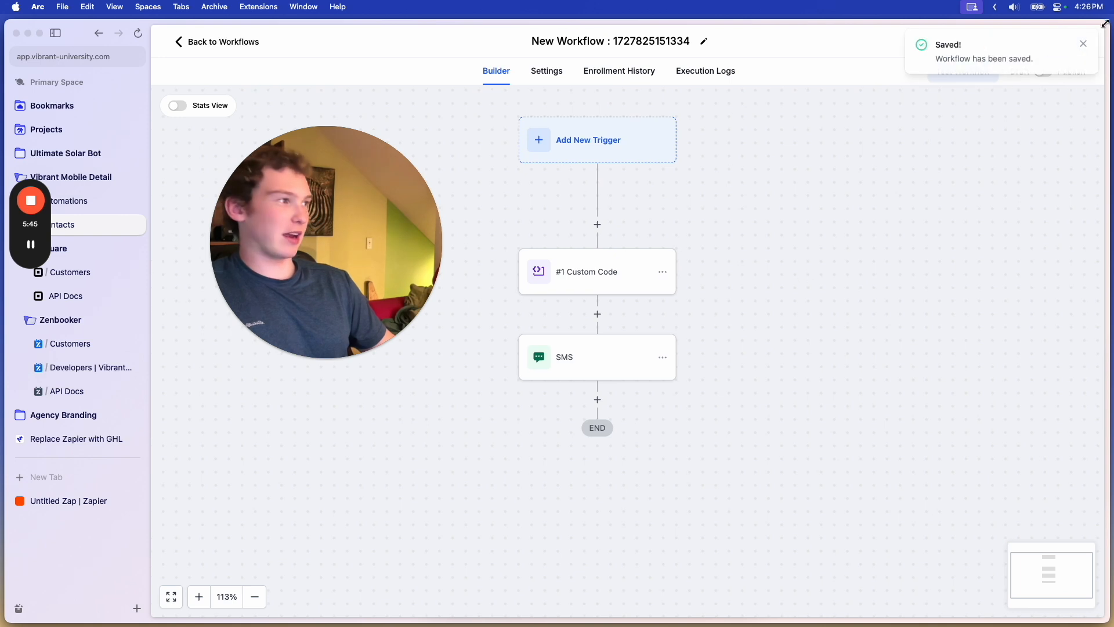
left_click(1084, 43)
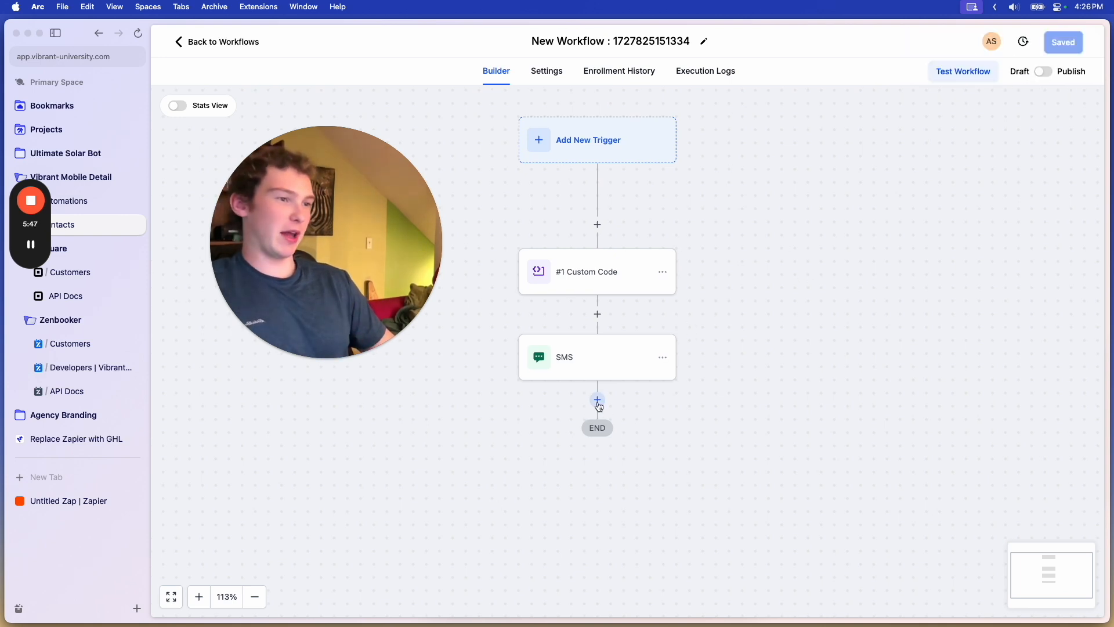
left_click(598, 401)
type("wa")
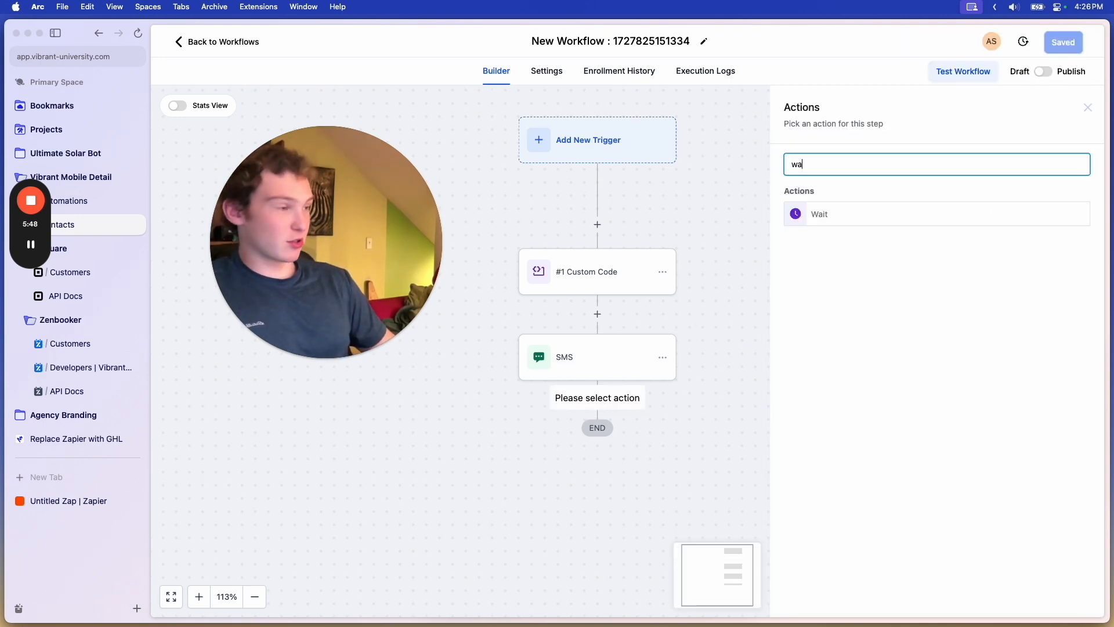
left_click(839, 217)
left_click(575, 288)
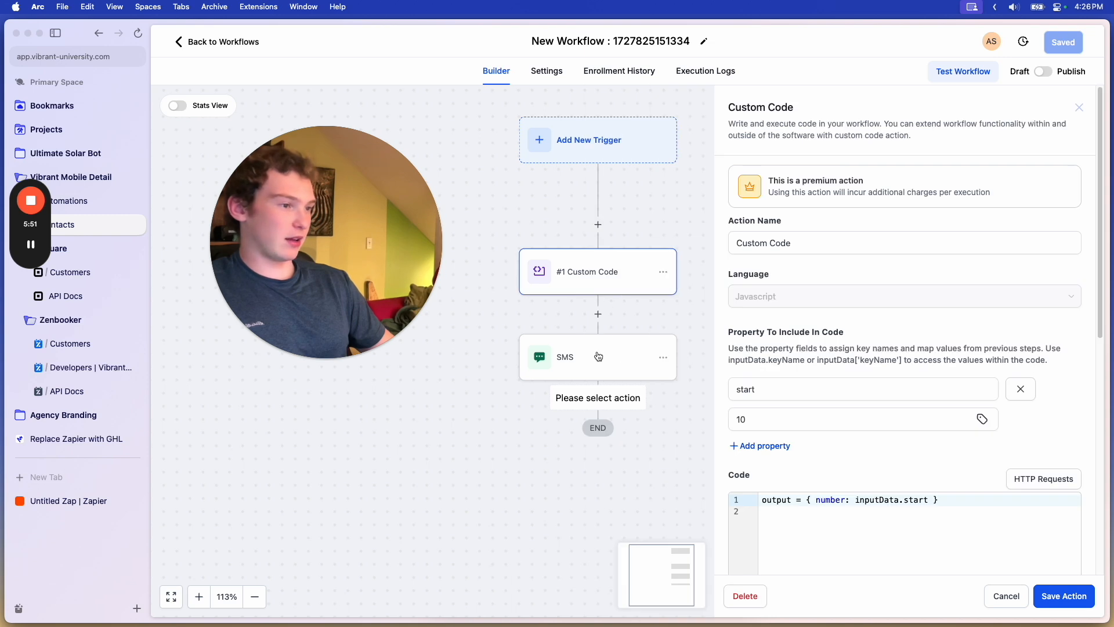
left_click(623, 359)
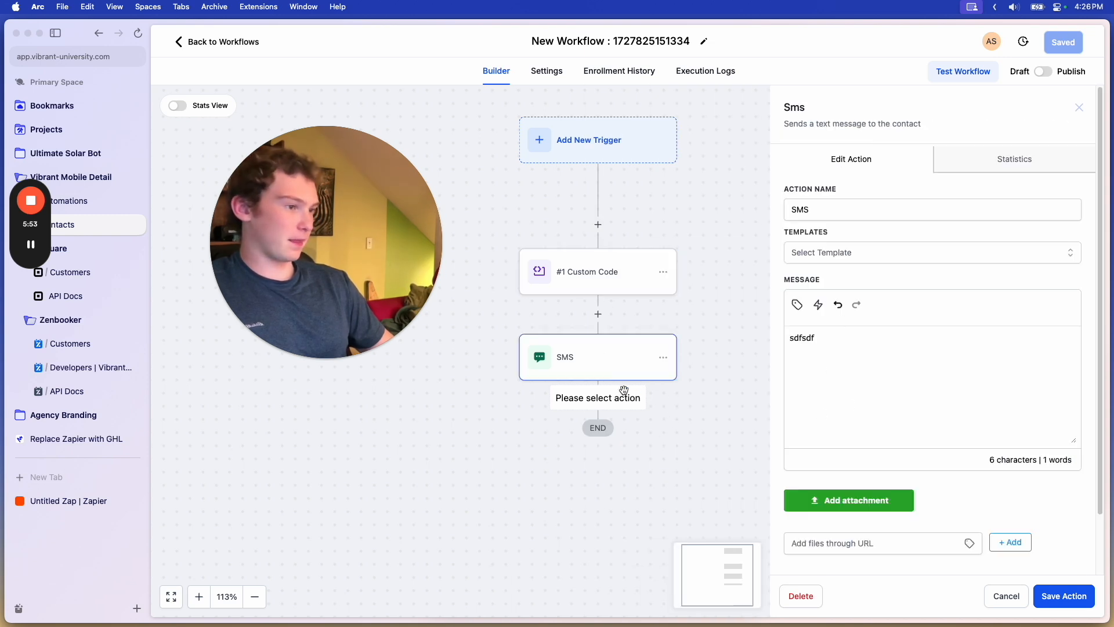
left_click(1081, 113)
- Add a Wait action below the SMS step with a time delay of 1 minute and save it
left_click(598, 384)
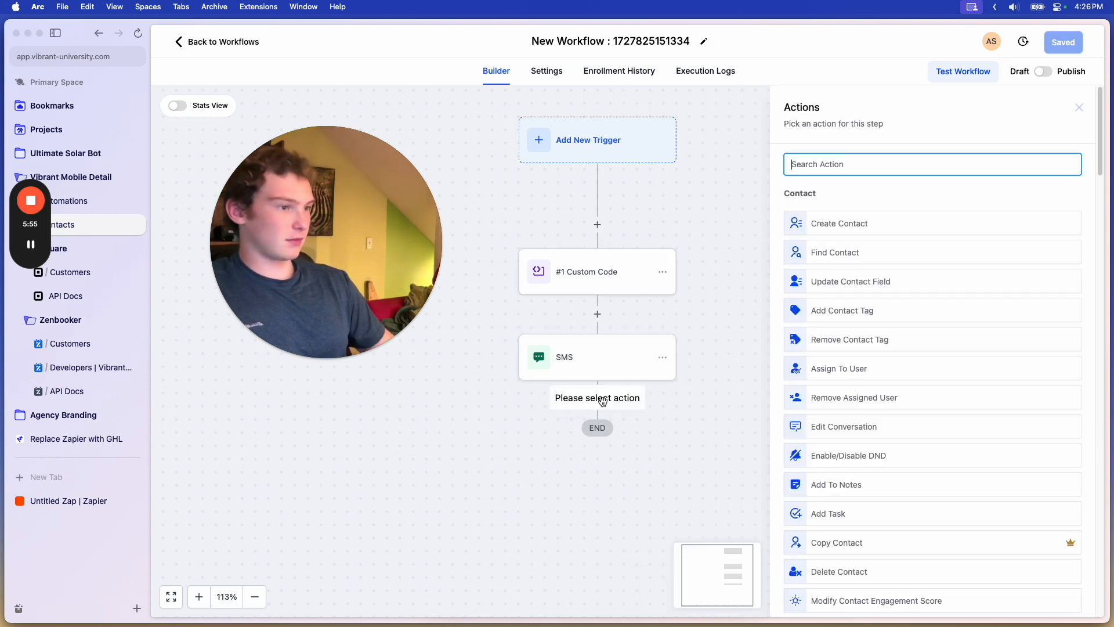
type("wait")
left_click(841, 209)
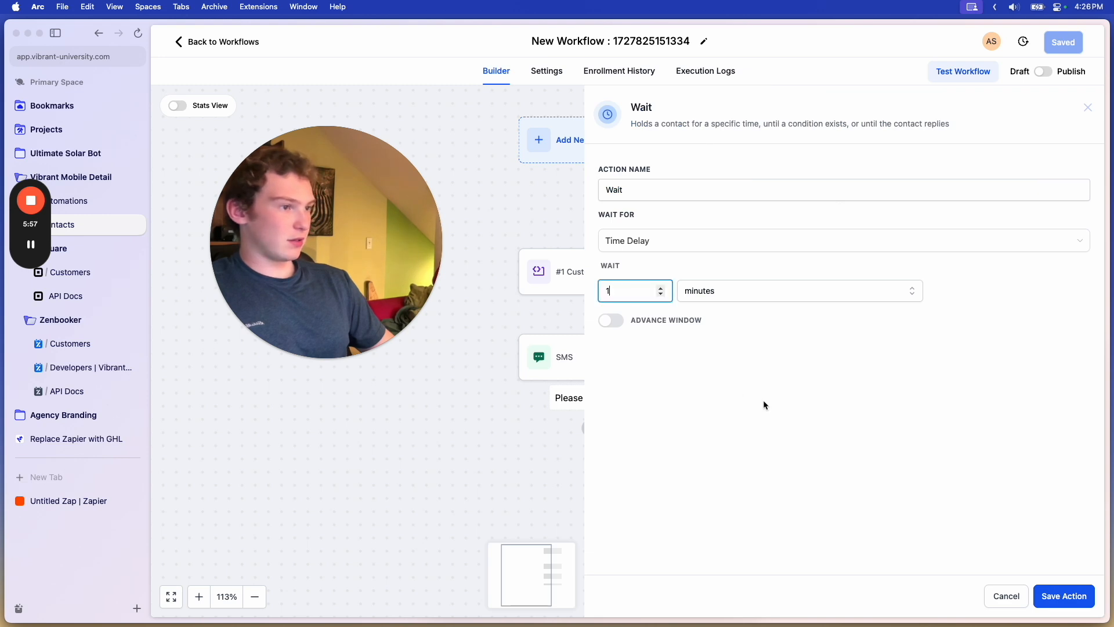
left_click(1054, 594)
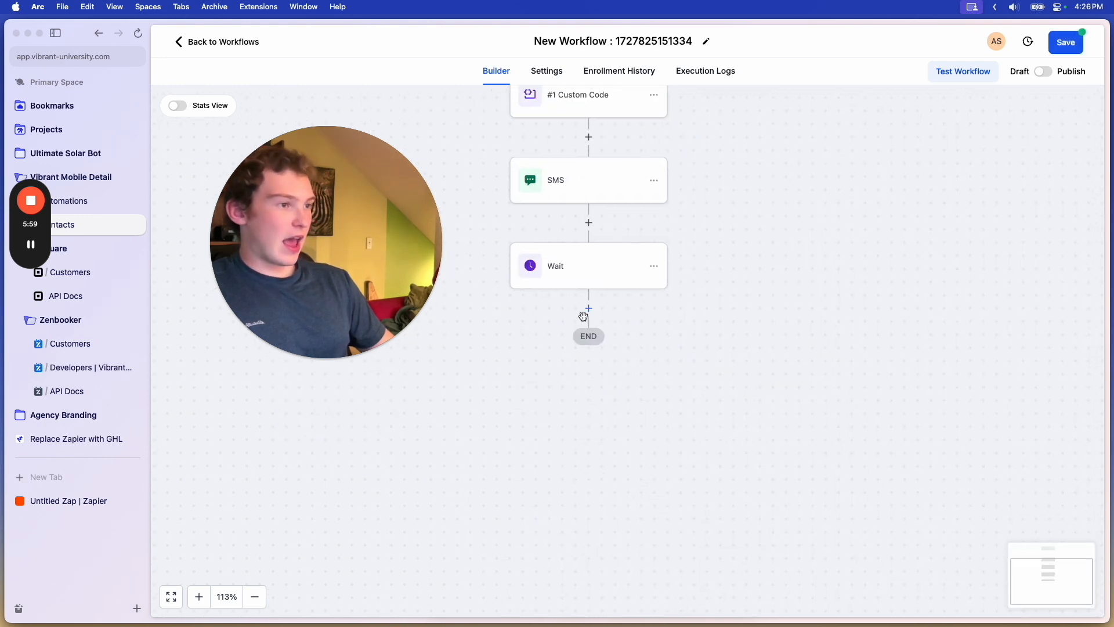
- Add a second Custom Code action below the Wait step
left_click(589, 309)
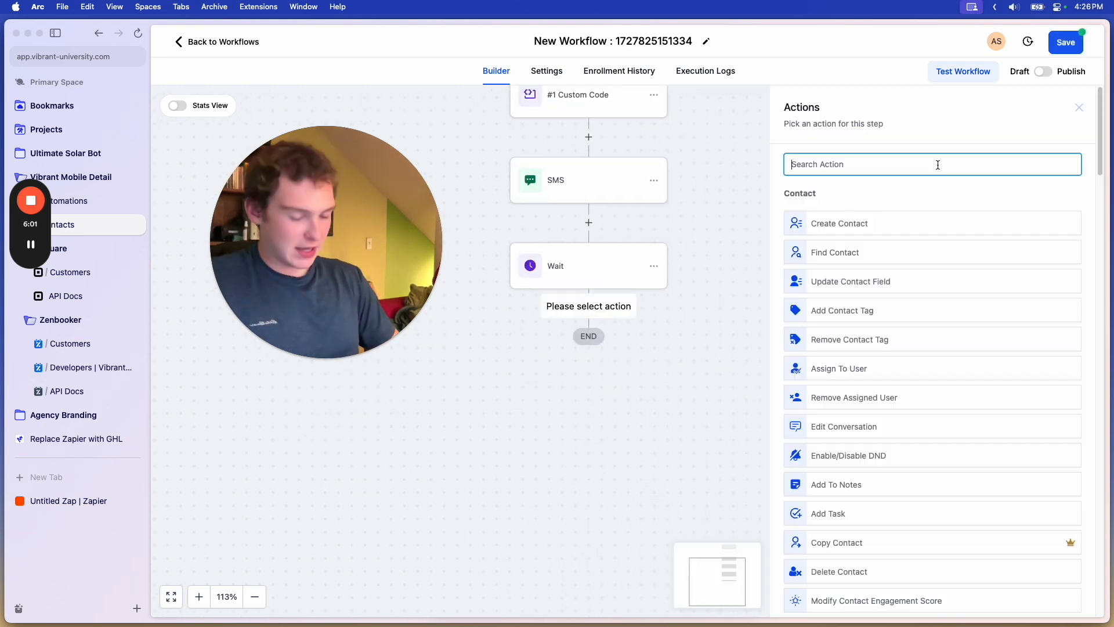
type("code")
left_click(832, 217)
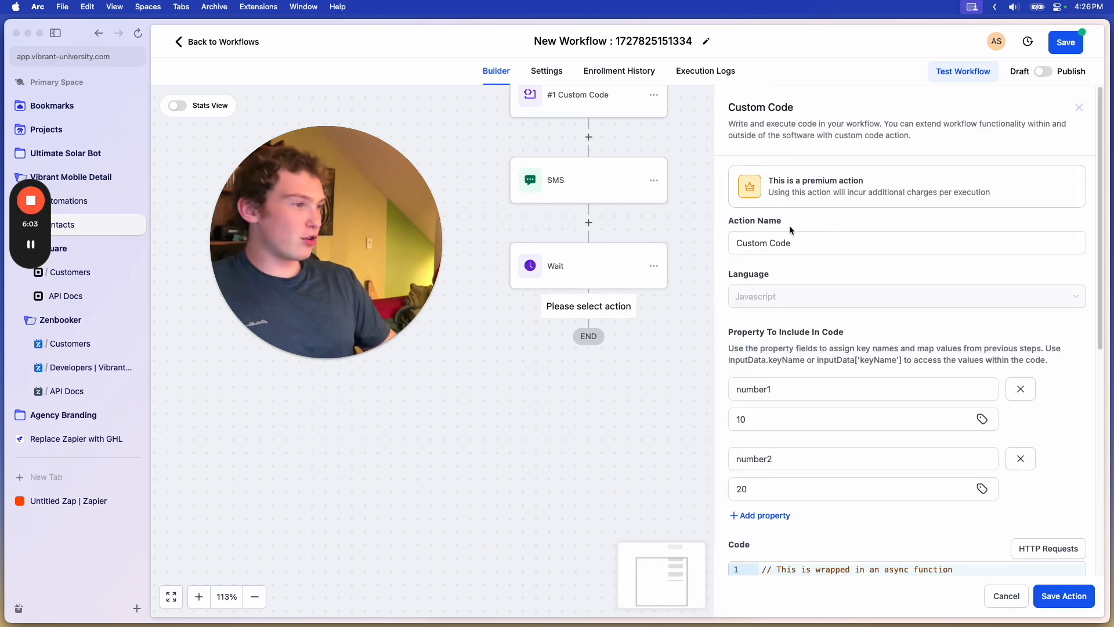
scroll(795, 381, "down", 5)
scroll(796, 258, "up", 3)
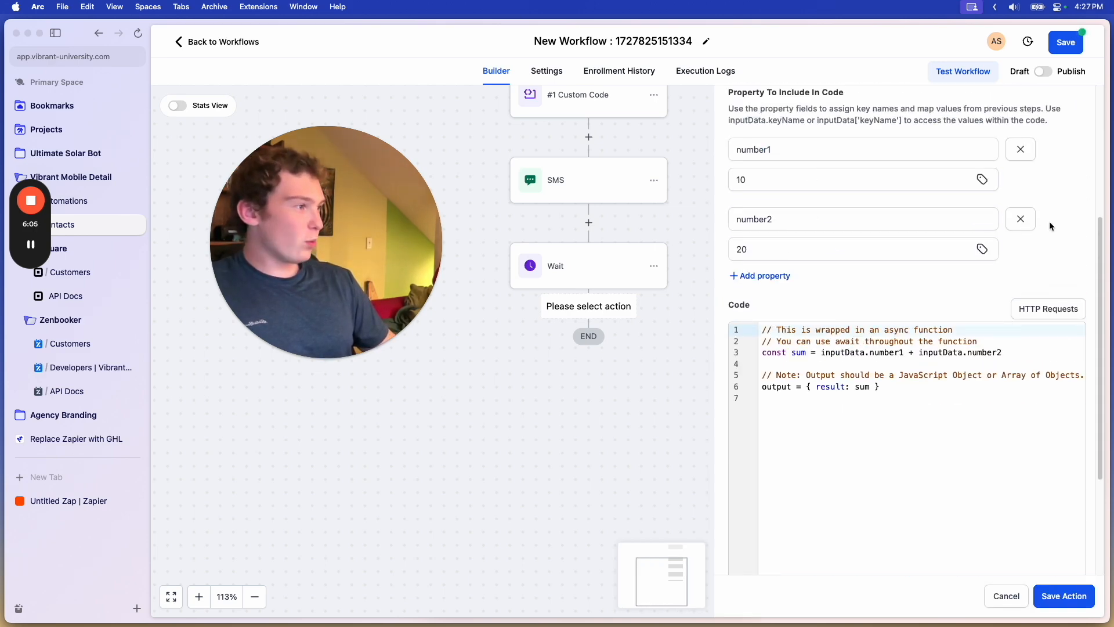
- Give the second code action one property, new, set to {{custom_code.1.output.number}}, with code output = { number: inputData.new - 1 }, and save it
left_click(1021, 219)
left_click(799, 146)
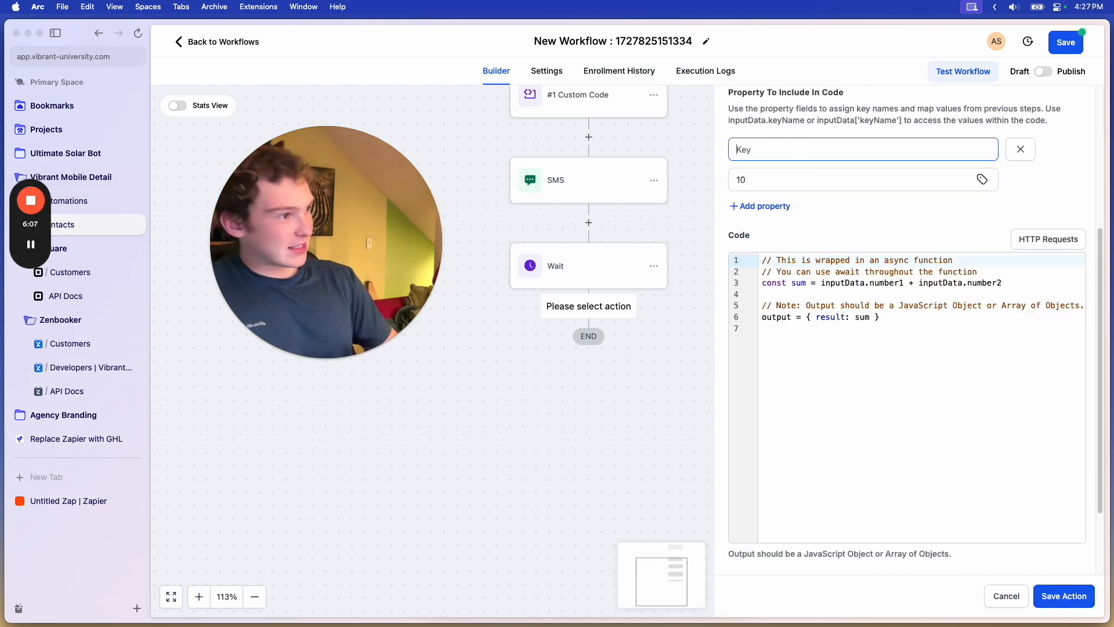
key("XF86AudioRaiseVolume")
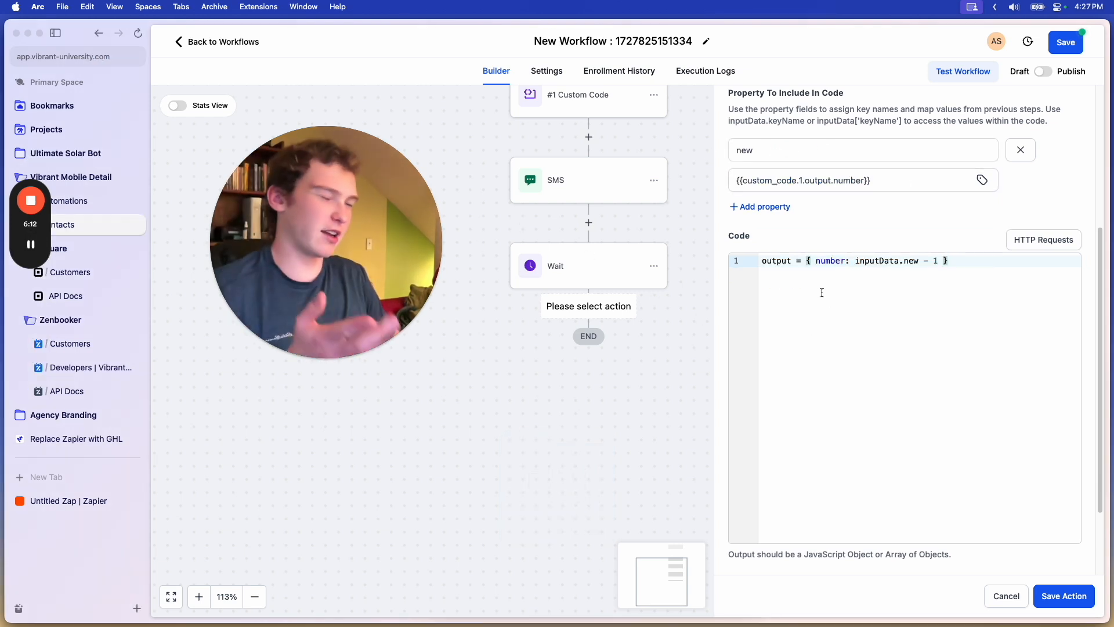
left_click(919, 265)
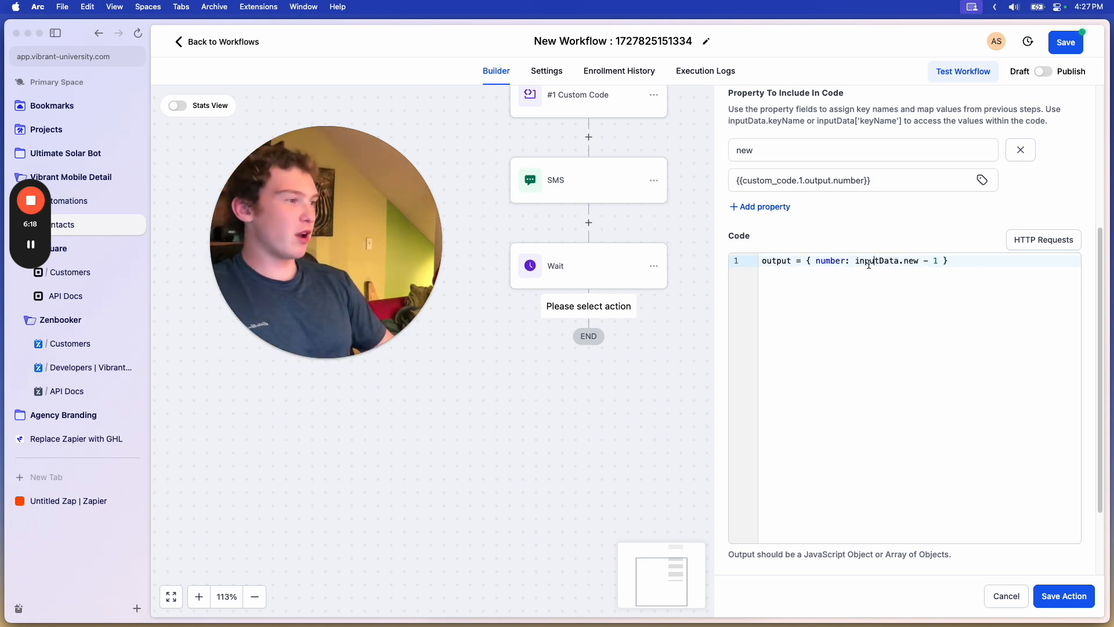
scroll(1068, 106, "up", 5)
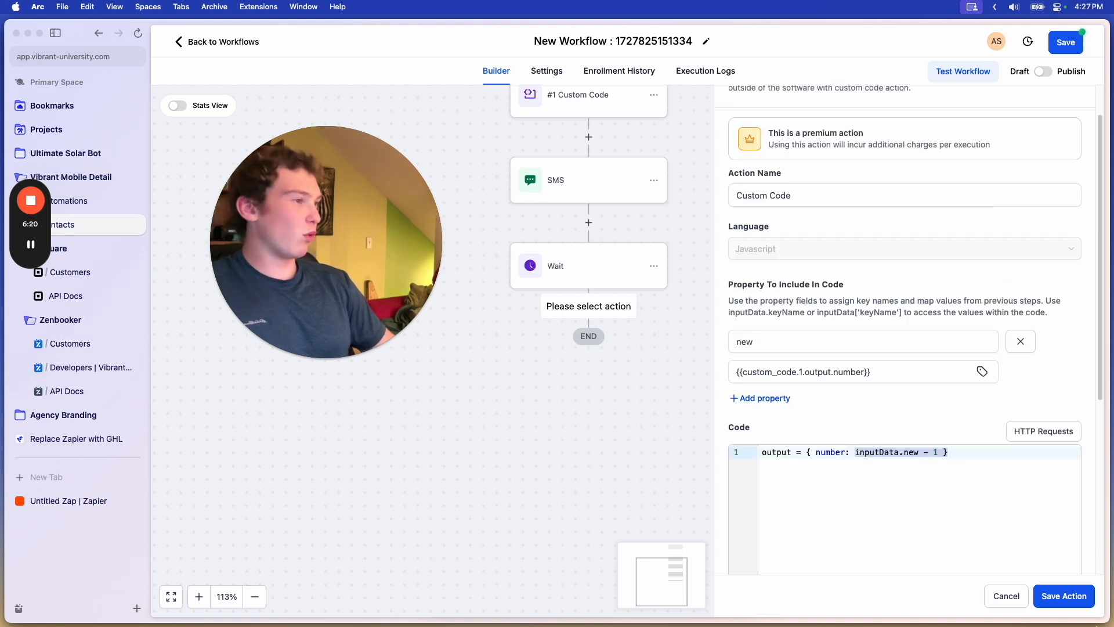
left_click(1064, 596)
- Add a Go To action after the second custom code step with the SMS step as its destination, and save the workflow
left_click(585, 399)
type("go")
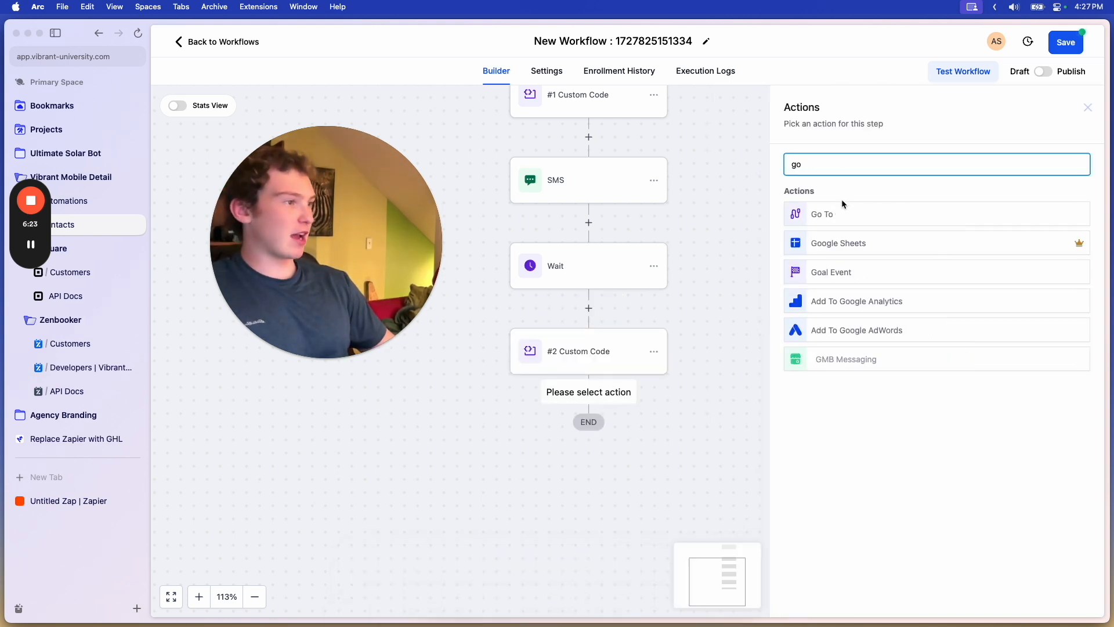
left_click(843, 211)
left_click(1067, 596)
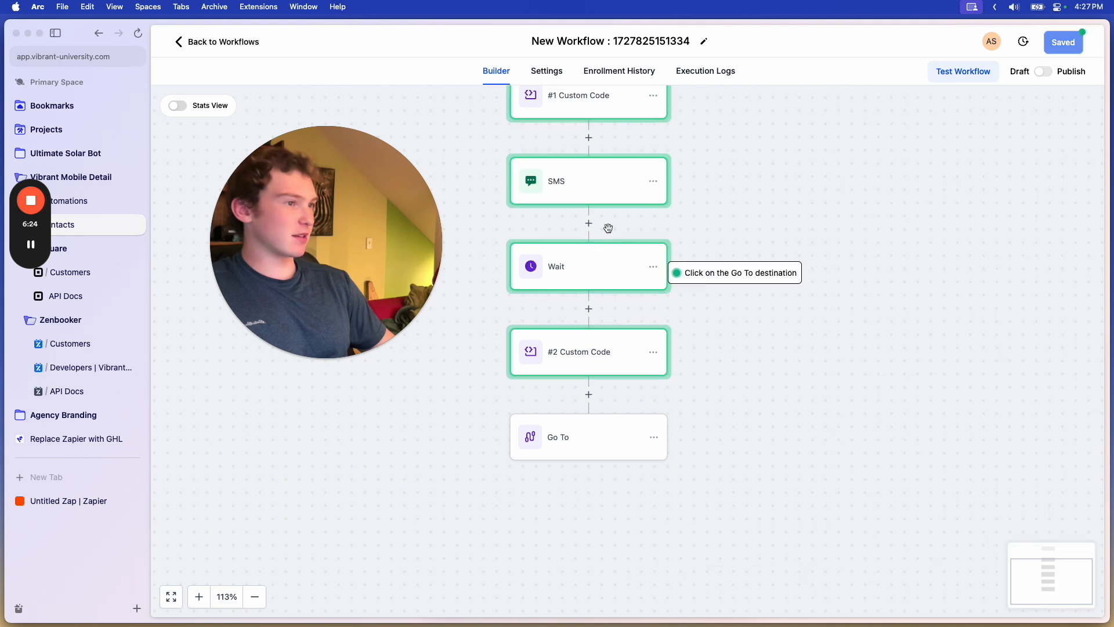
left_click(569, 180)
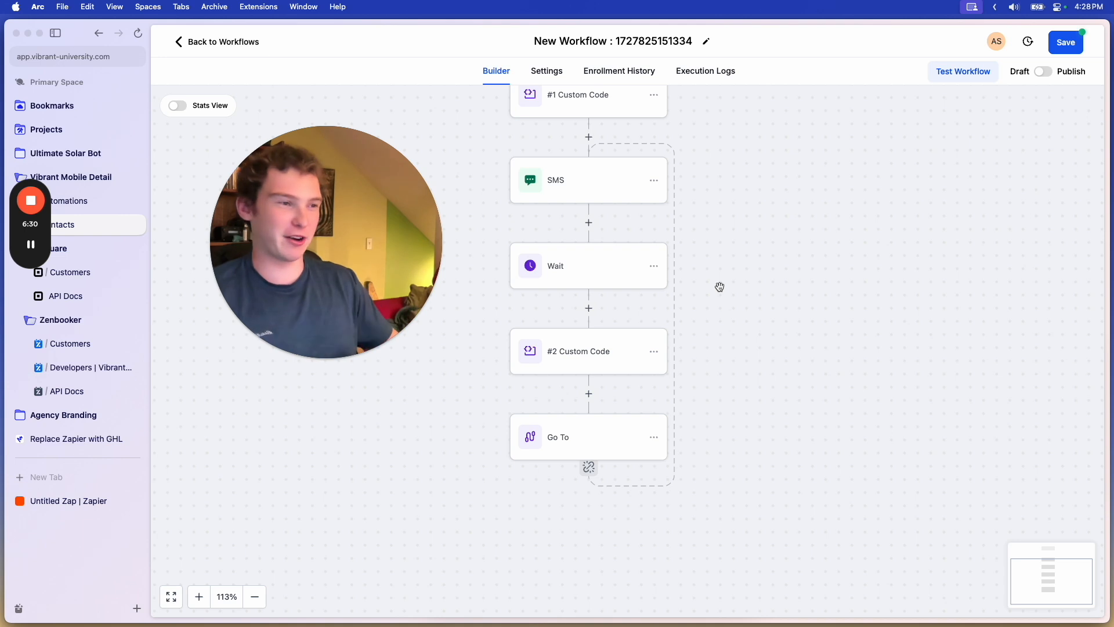
left_click(1065, 44)
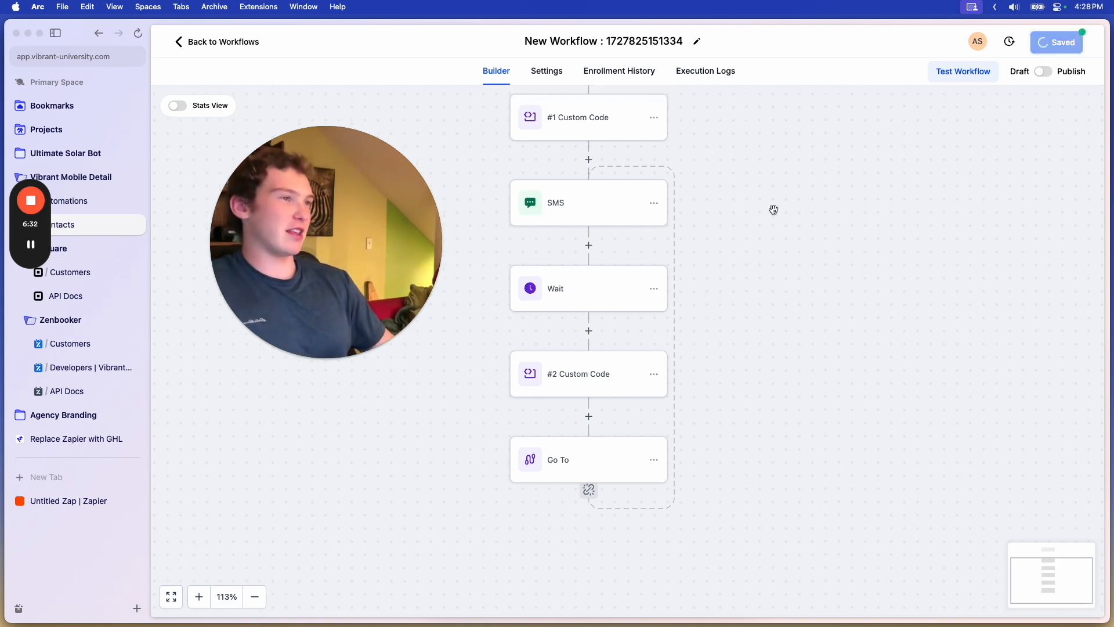
scroll(761, 196, "down", 4)
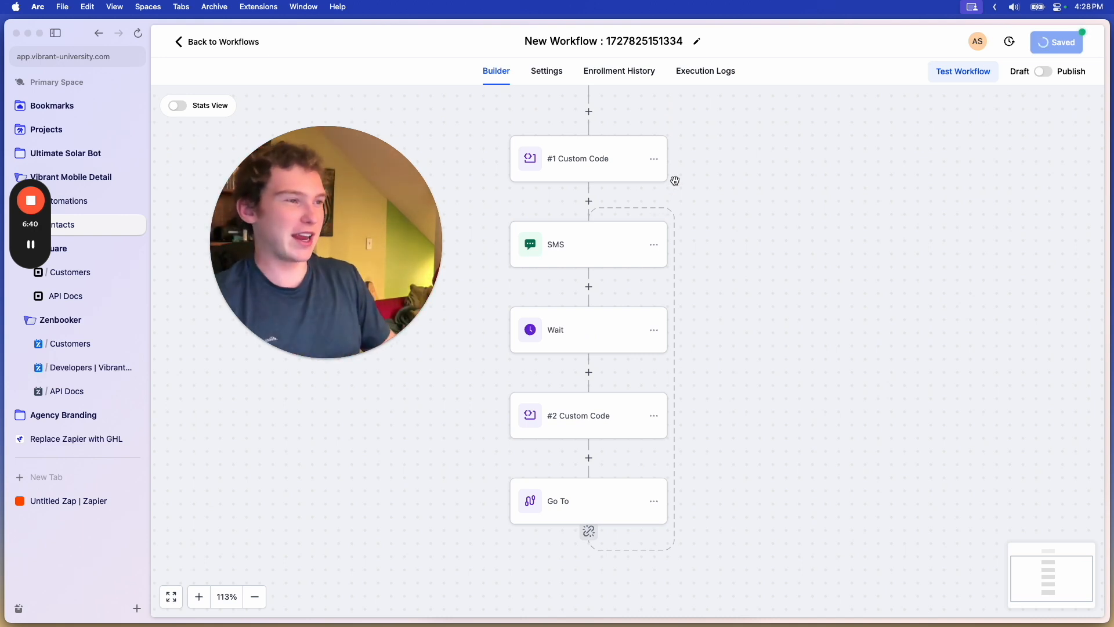
- Switch to the "Replace Zapier with GHL" notes in Notion and read the "Computer servers..." section
left_click(20, 250)
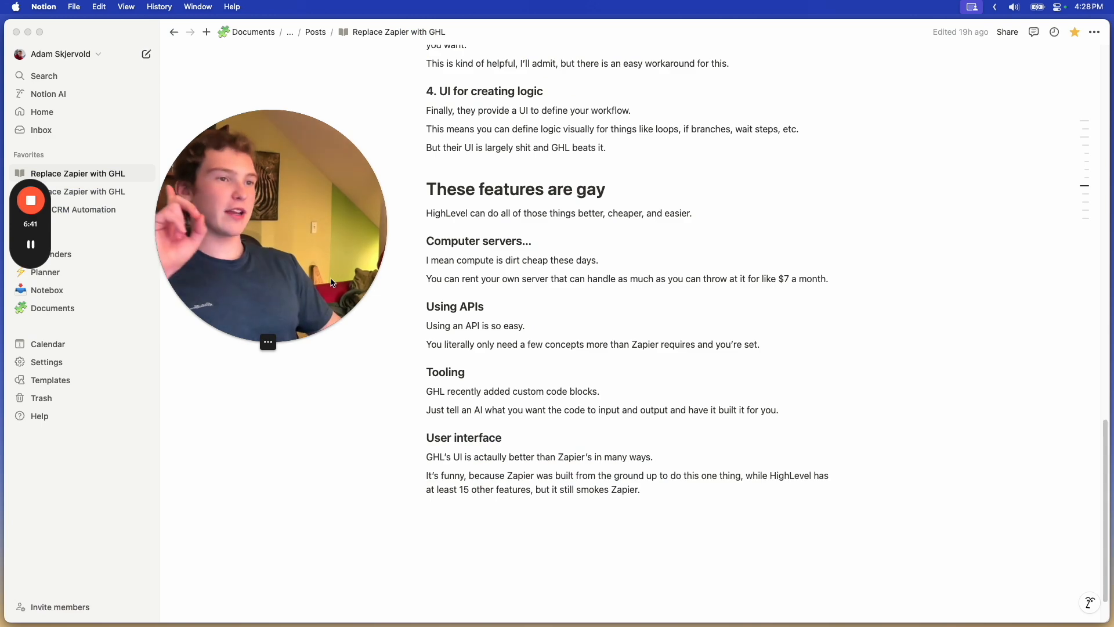
left_click(728, 279)
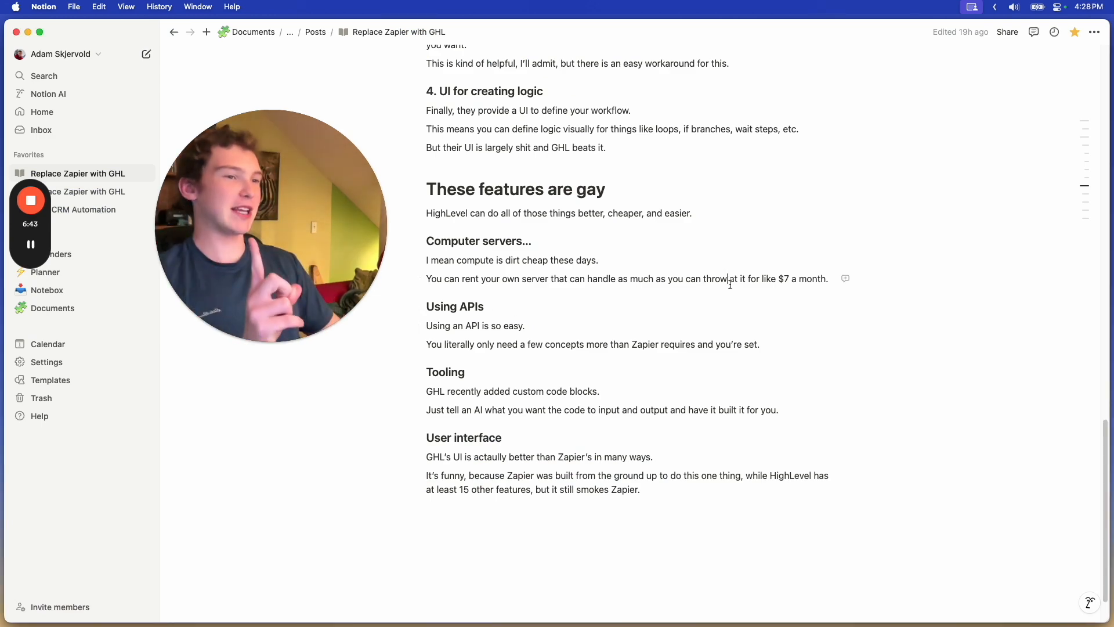
- Go back to the GHL pricing paragraph in the notes and open its "entire section" link as a full tab in Arc's Primary Space
scroll(730, 284, "up", 3)
scroll(730, 284, "up", 10)
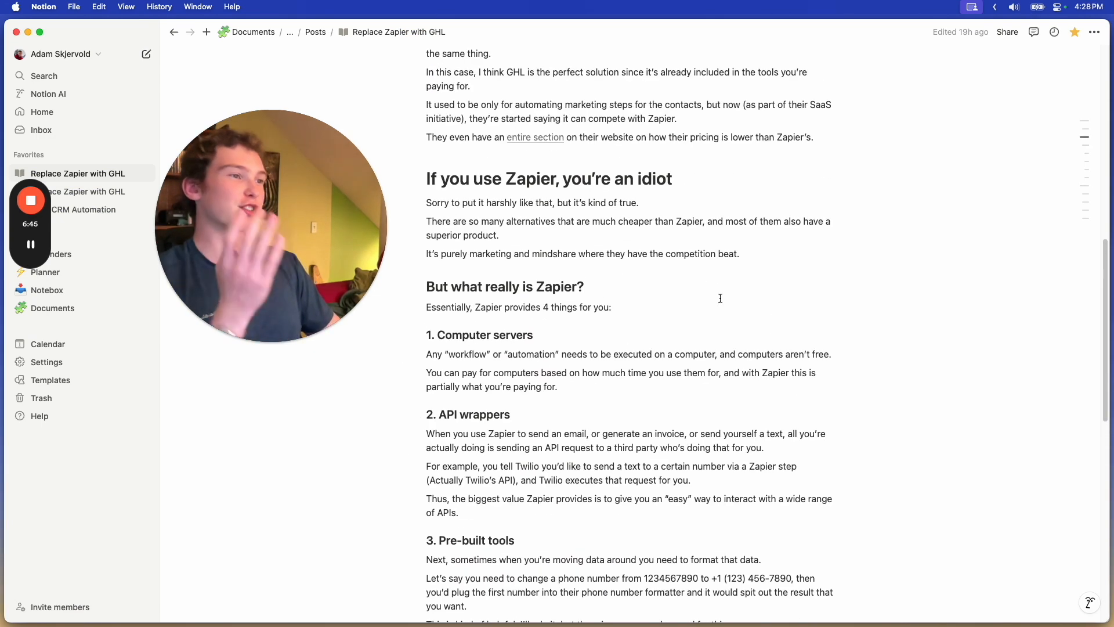
left_click(537, 357)
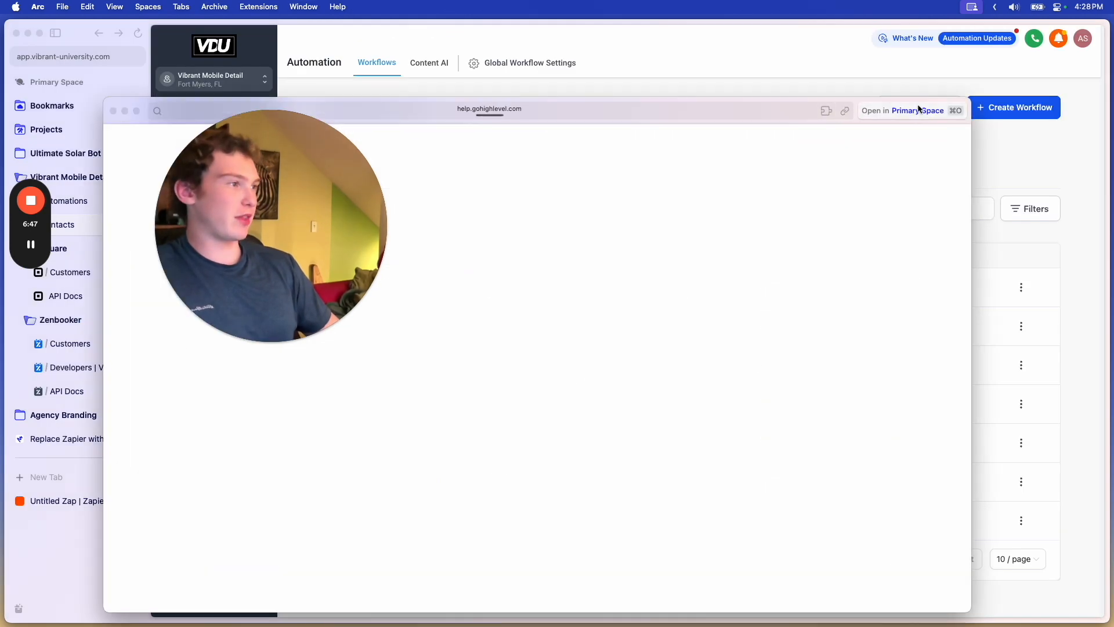
left_click_drag(245, 214, 803, 179)
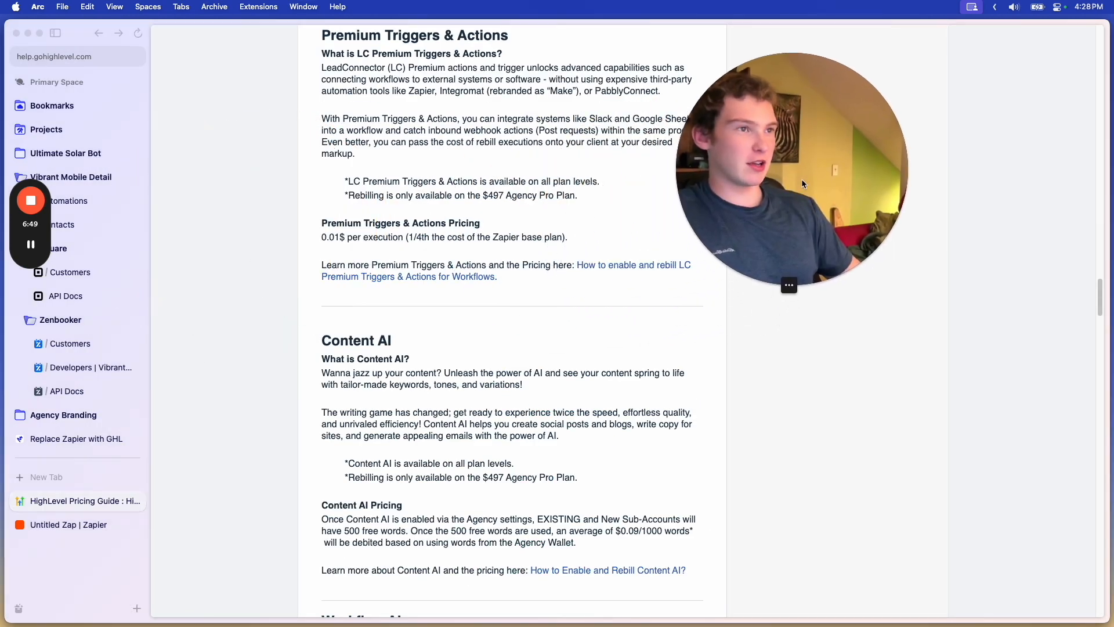
- Highlight and read the per-execution price under Premium Triggers & Actions Pricing in the HighLevel Pricing Guide
left_click_drag(321, 271, 456, 271)
triple_click(381, 273)
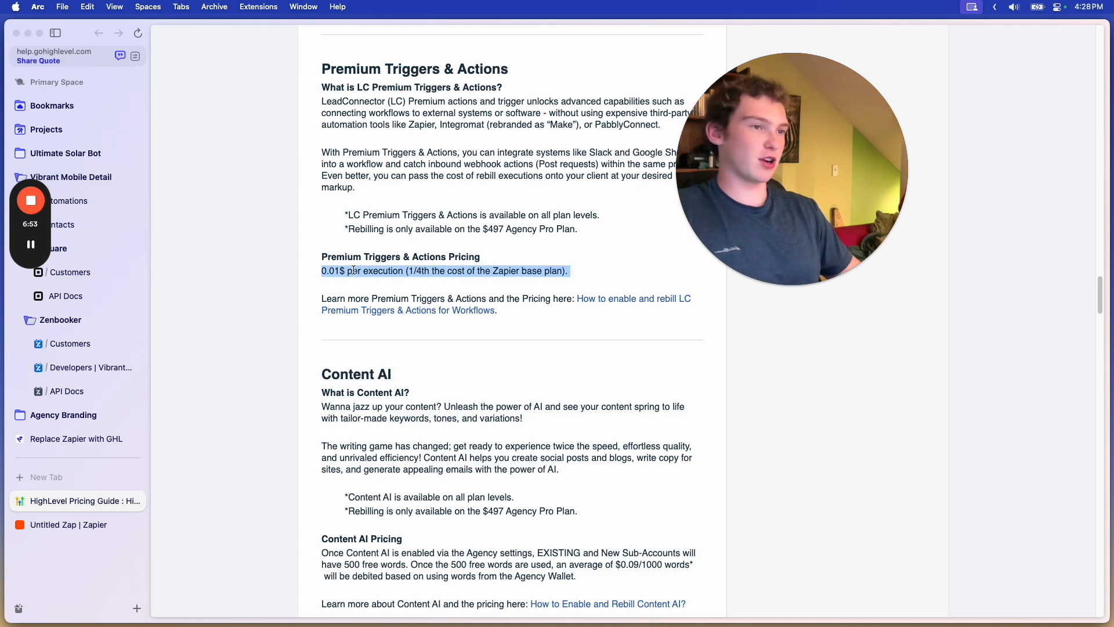
double_click(381, 272)
triple_click(381, 272)
left_click(438, 273)
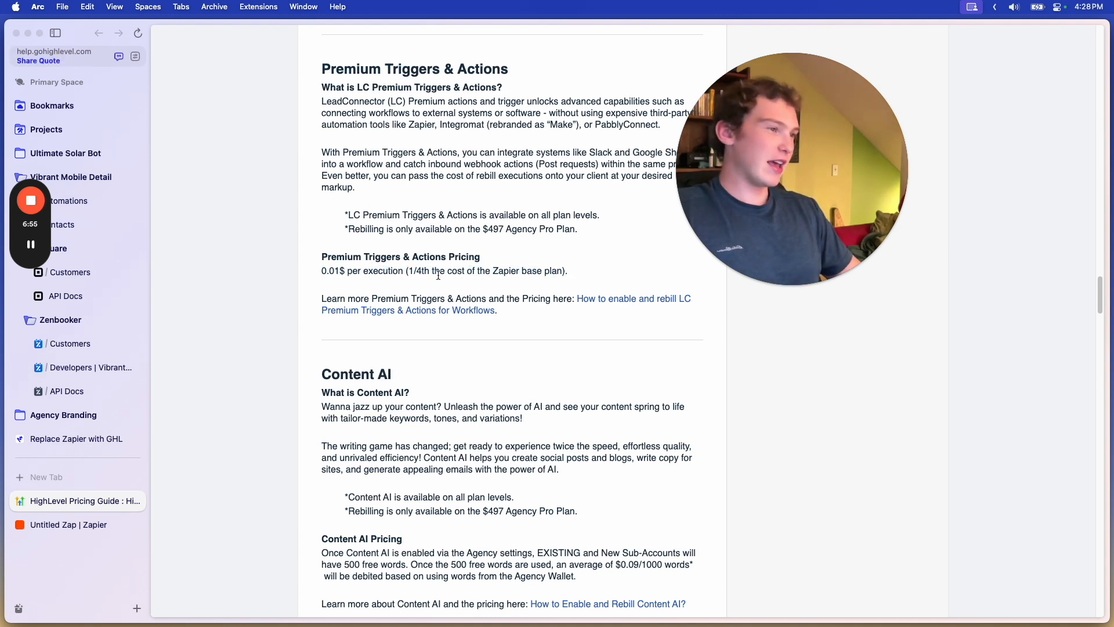
double_click(488, 274)
left_click(495, 275)
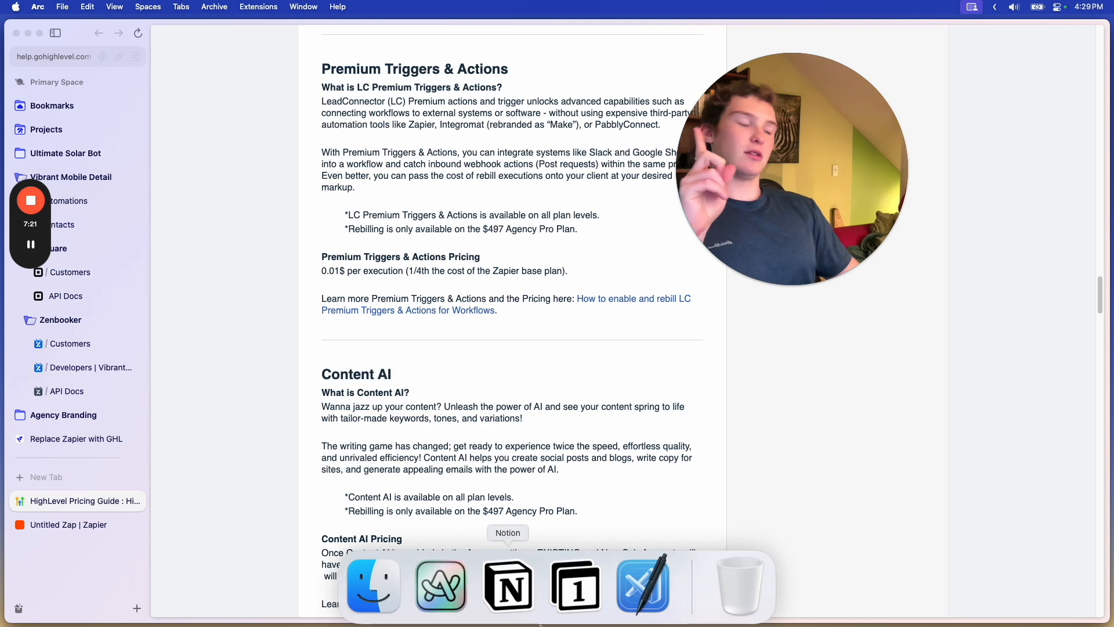
- Check the "Using APIs" section in the Notion notes, and open the Zenbooker Job Completed Zap from the Zapier home page in Arc
left_click(529, 610)
scroll(586, 461, "up", 2)
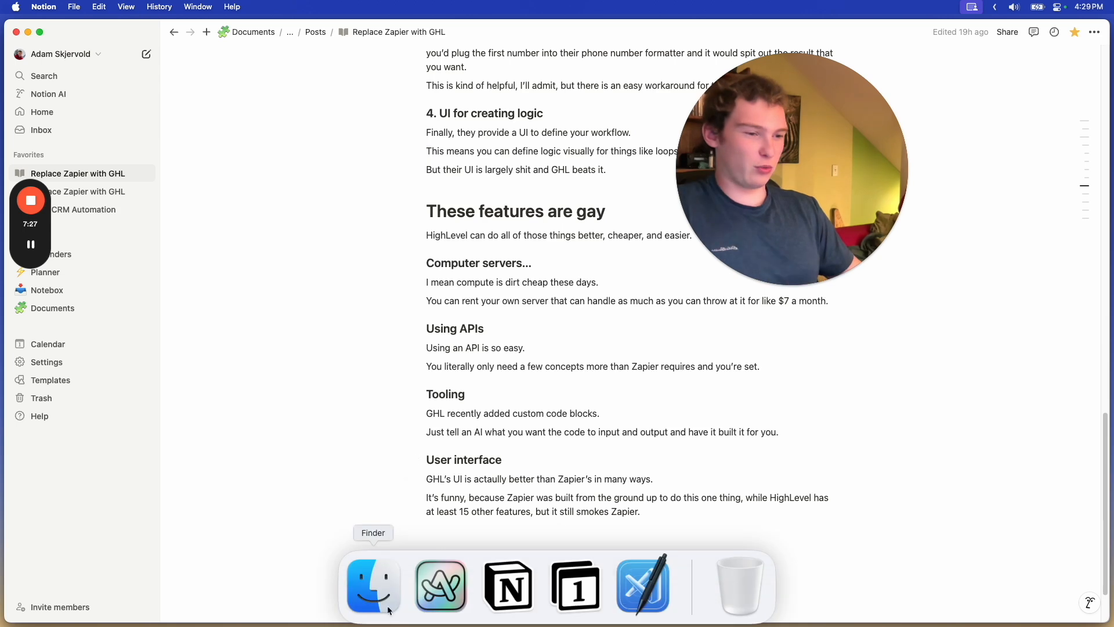
left_click(440, 585)
left_click(51, 522)
left_click_drag(520, 227, 442, 250)
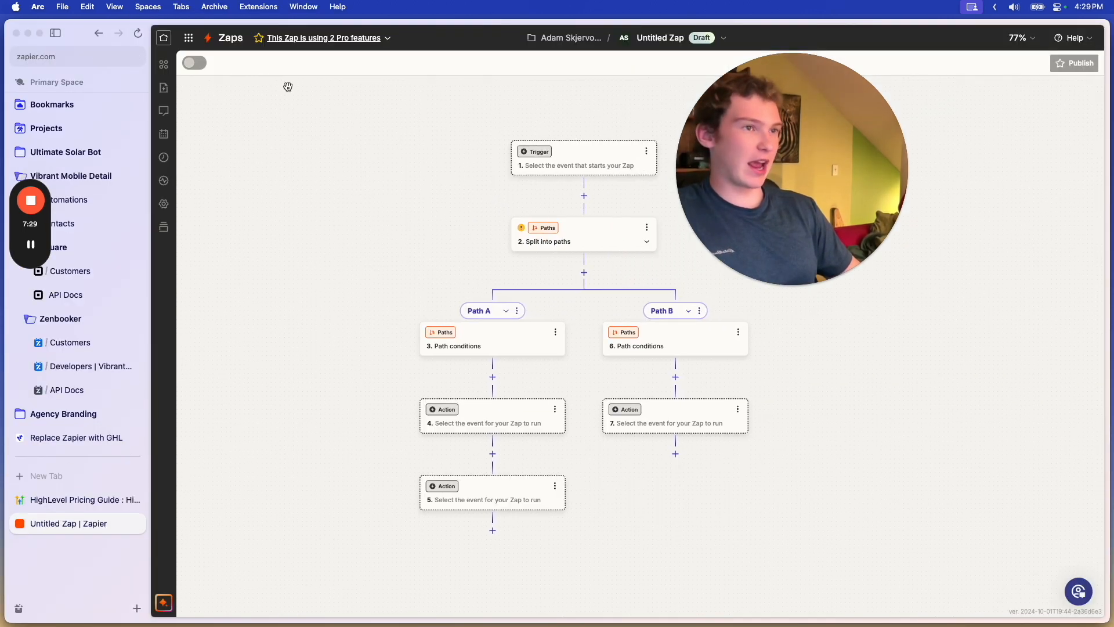
left_click(164, 35)
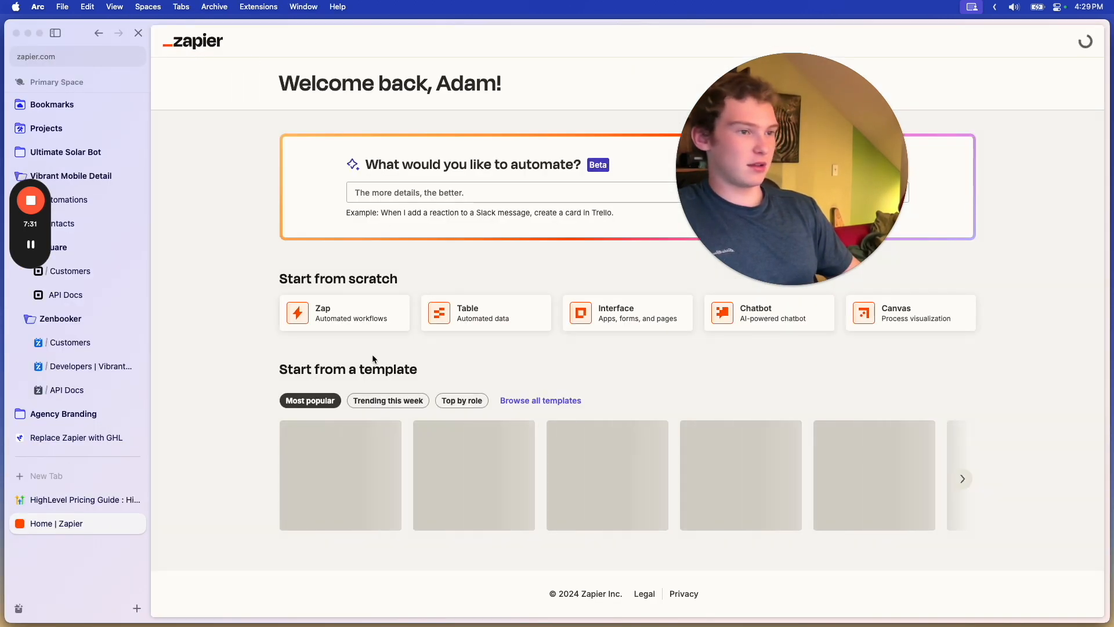
scroll(408, 351, "down", 5)
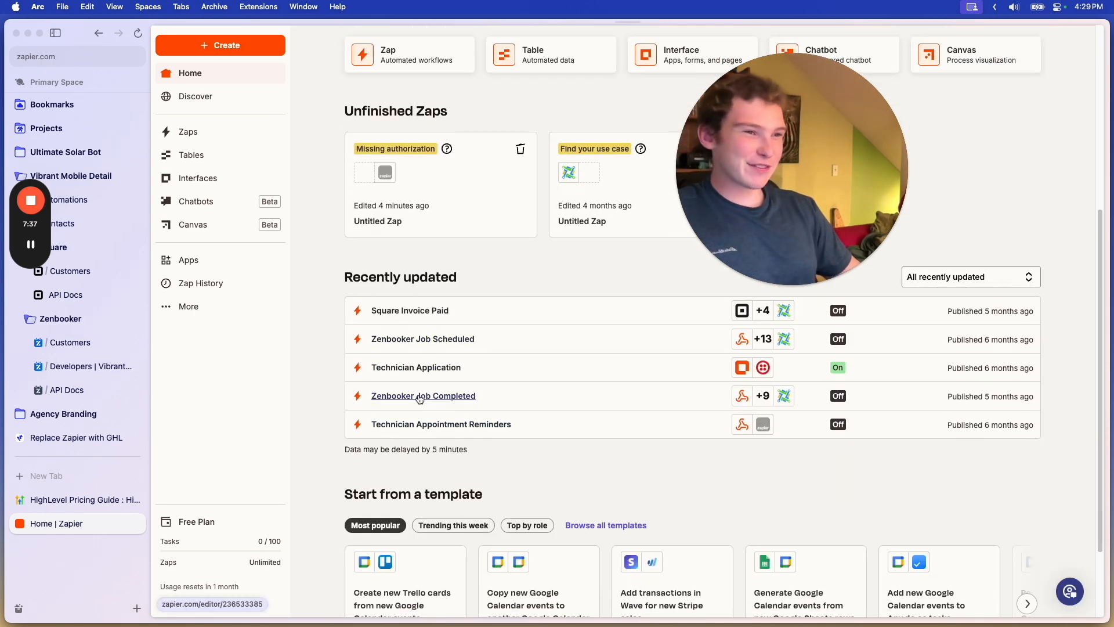
left_click(419, 398)
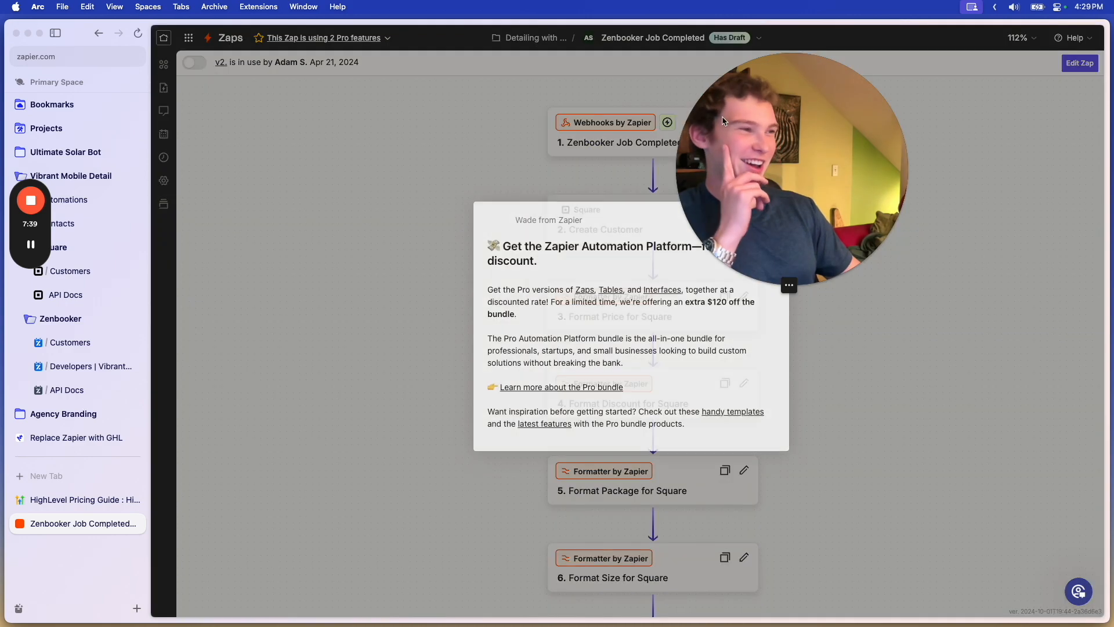
left_click(776, 215)
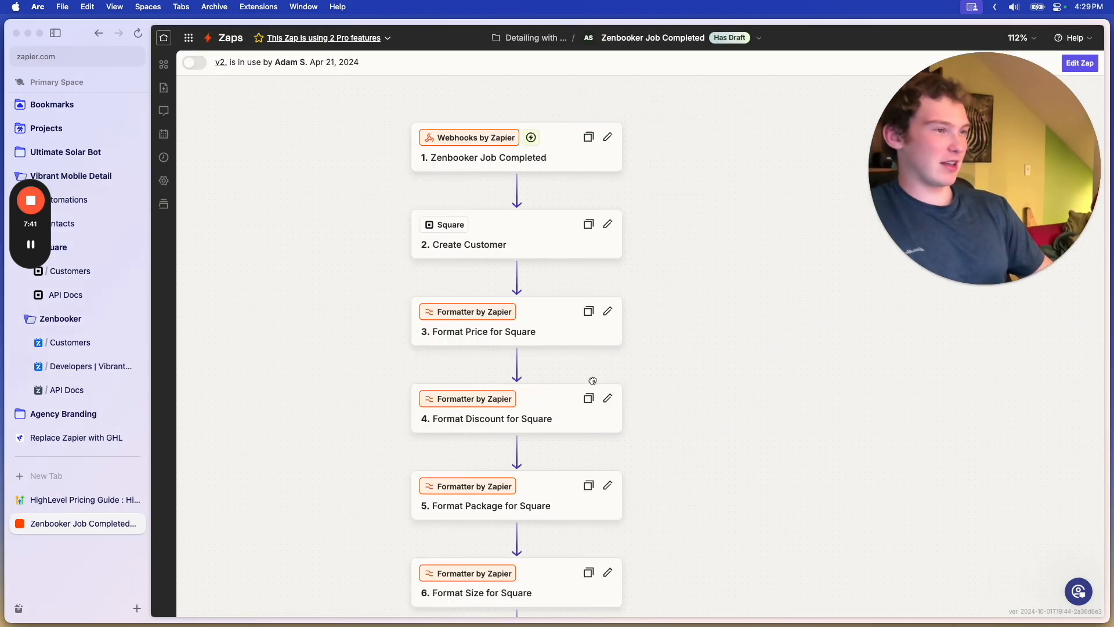
- Open the Zap's Square Create Customer step and review its configured customer fields
left_click(423, 251)
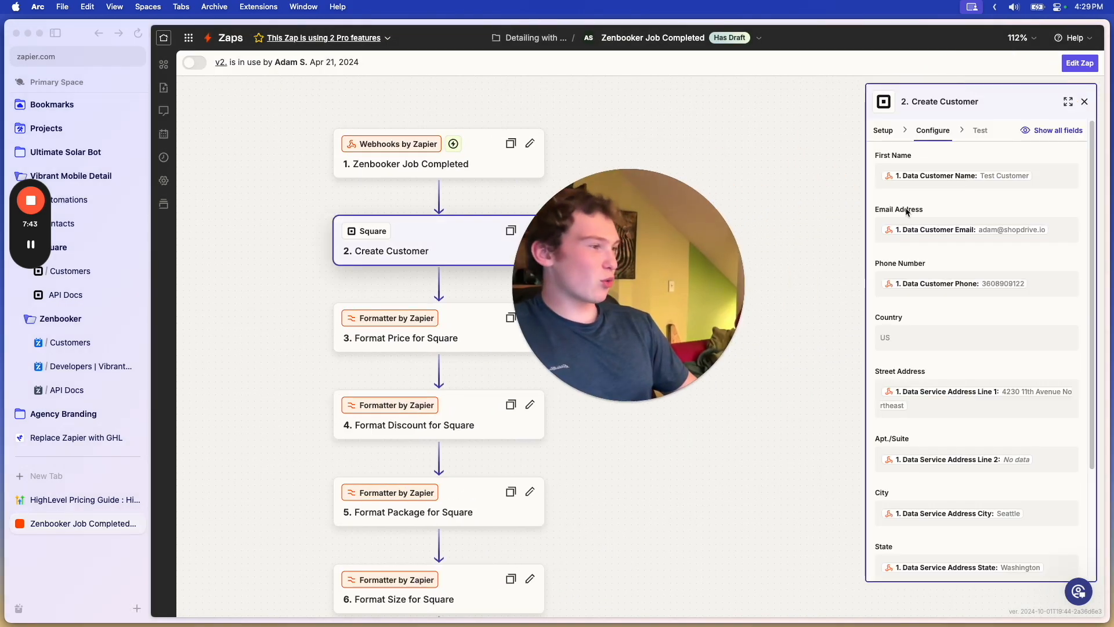
scroll(939, 319, "down", 2)
scroll(939, 319, "up", 3)
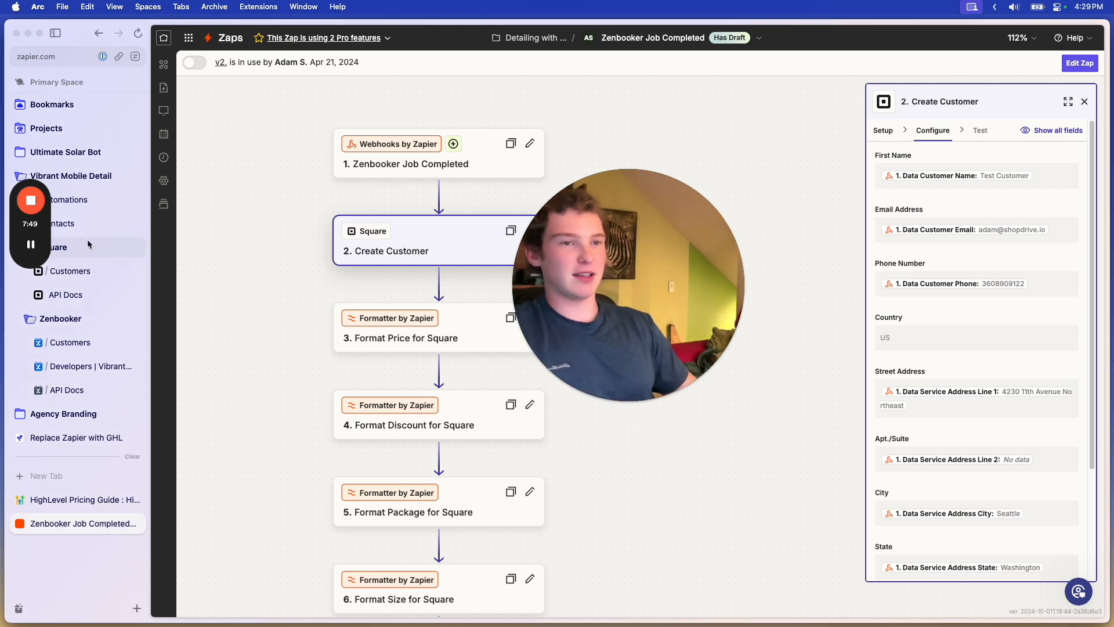
- Open the Sync with Square workflow from HighLevel's Sync Contact Info automation folder under Square/Zenbooker Actions
left_click(64, 200)
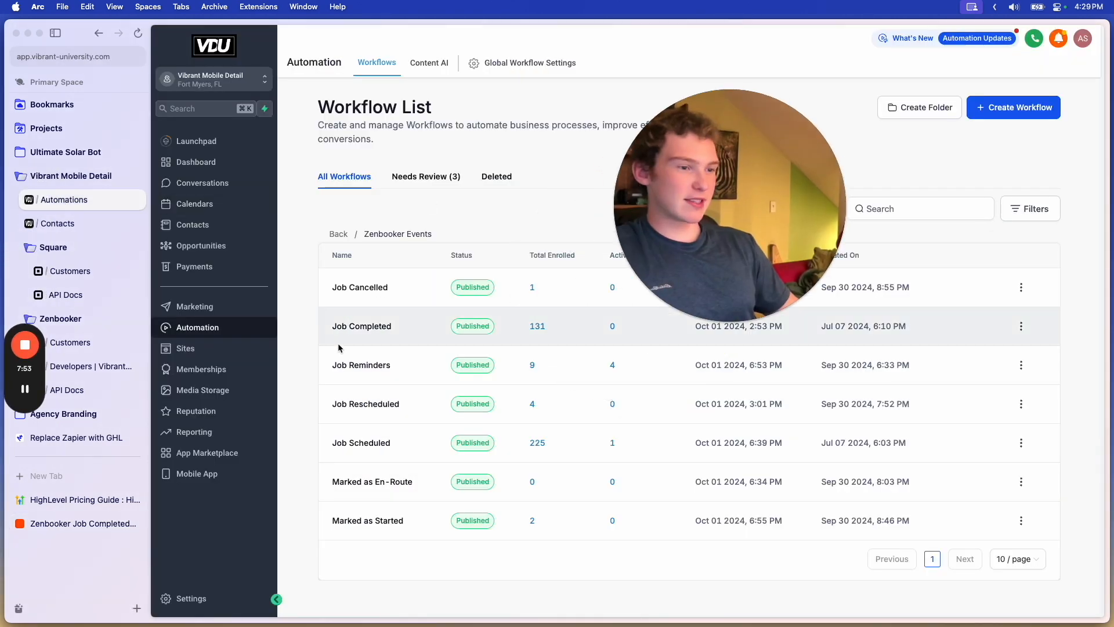
left_click(339, 234)
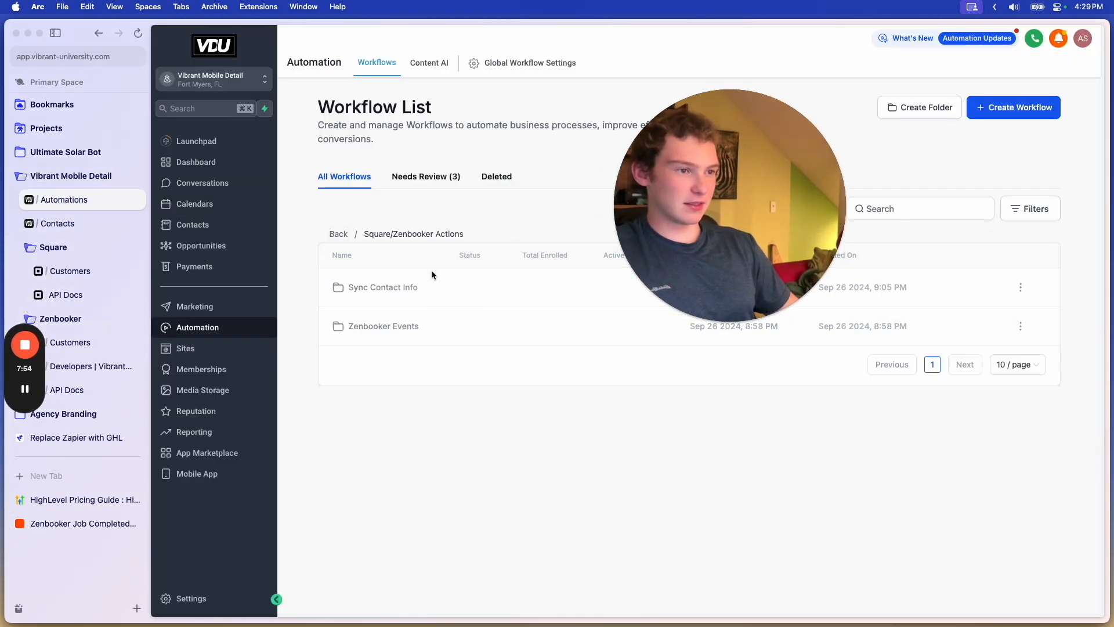
left_click(376, 289)
left_click(366, 326)
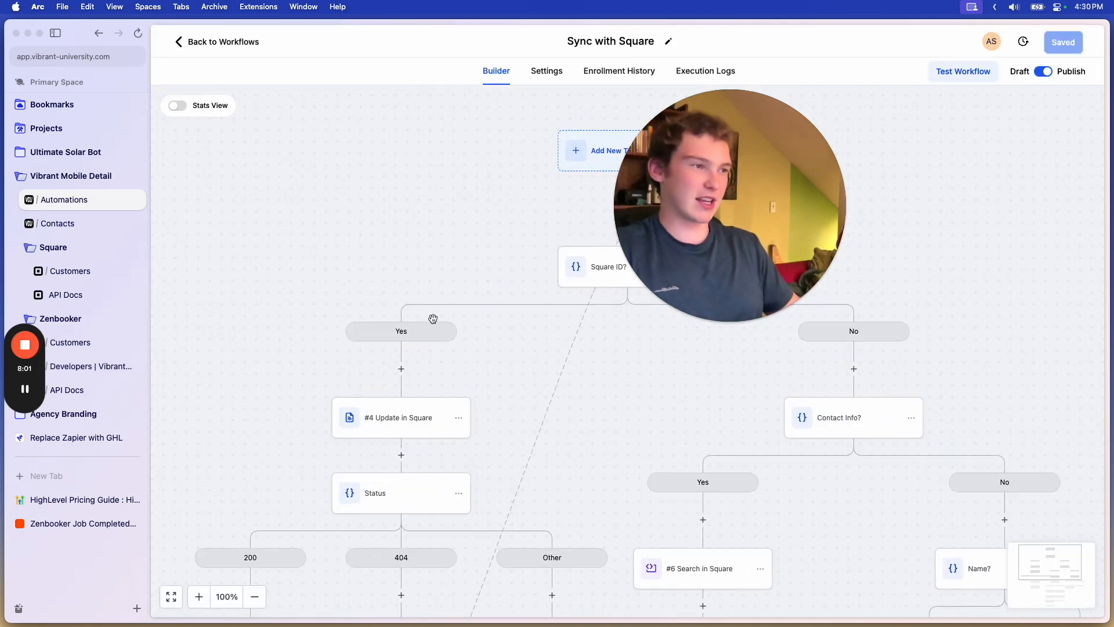
- Examine the Sync with Square workflow's overall branching and inspect the settings of its Square ID? condition
scroll(430, 316, "down", 5)
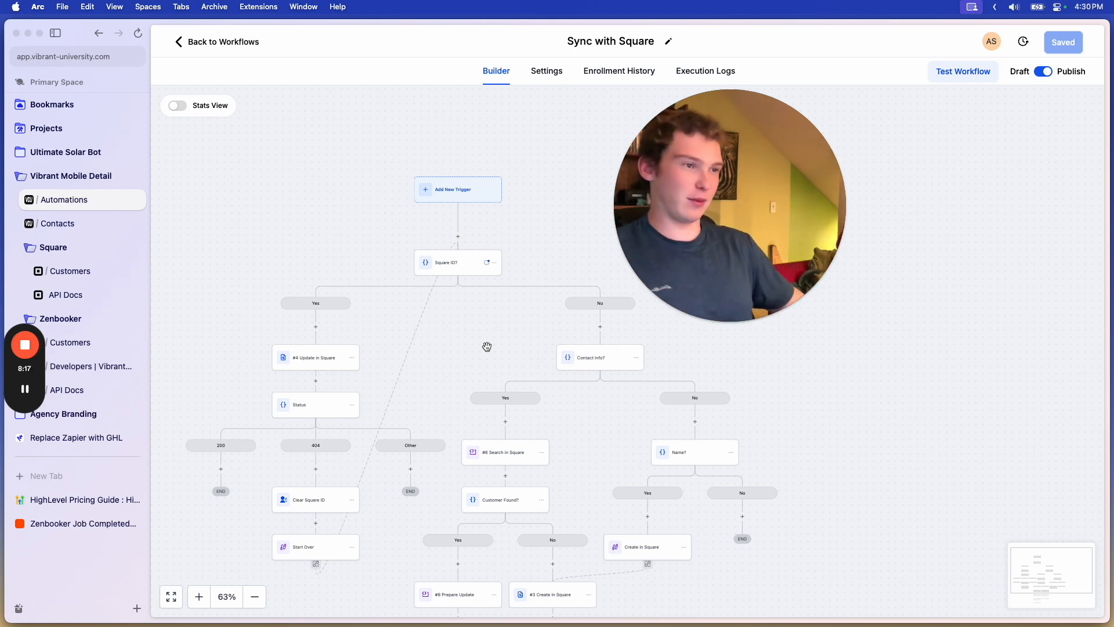
left_click_drag(487, 346, 481, 298)
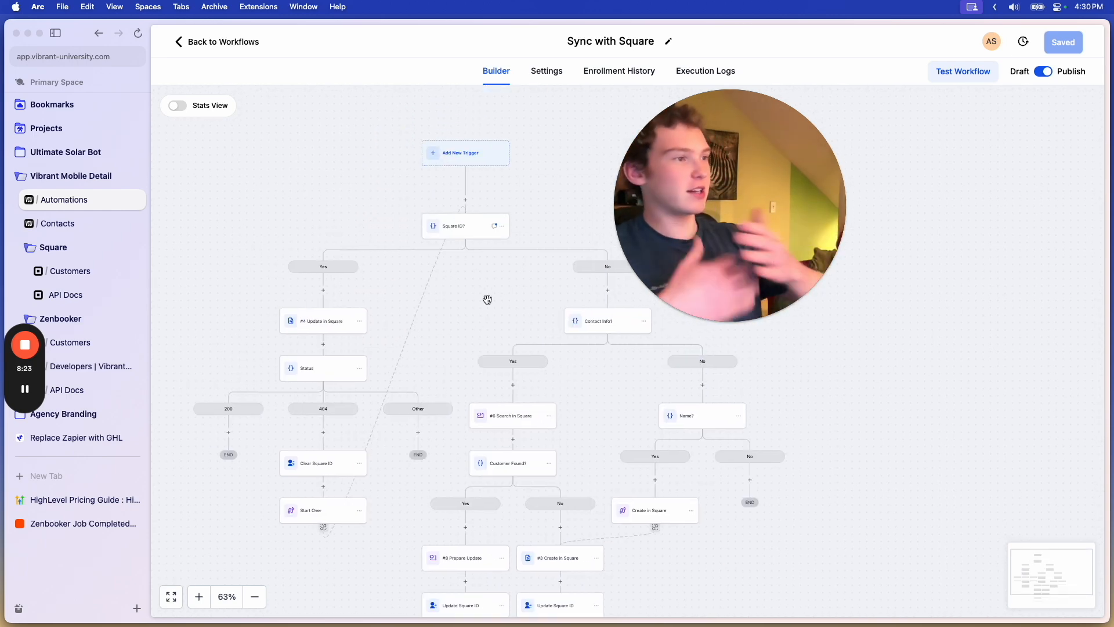
left_click_drag(488, 300, 519, 277)
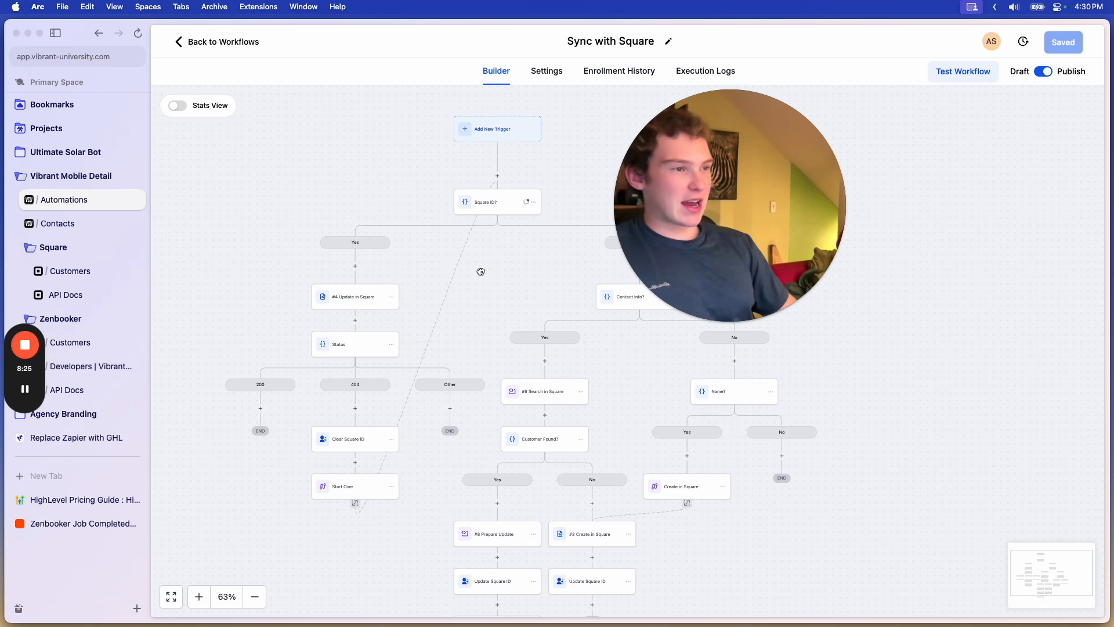
scroll(481, 271, "up", 5)
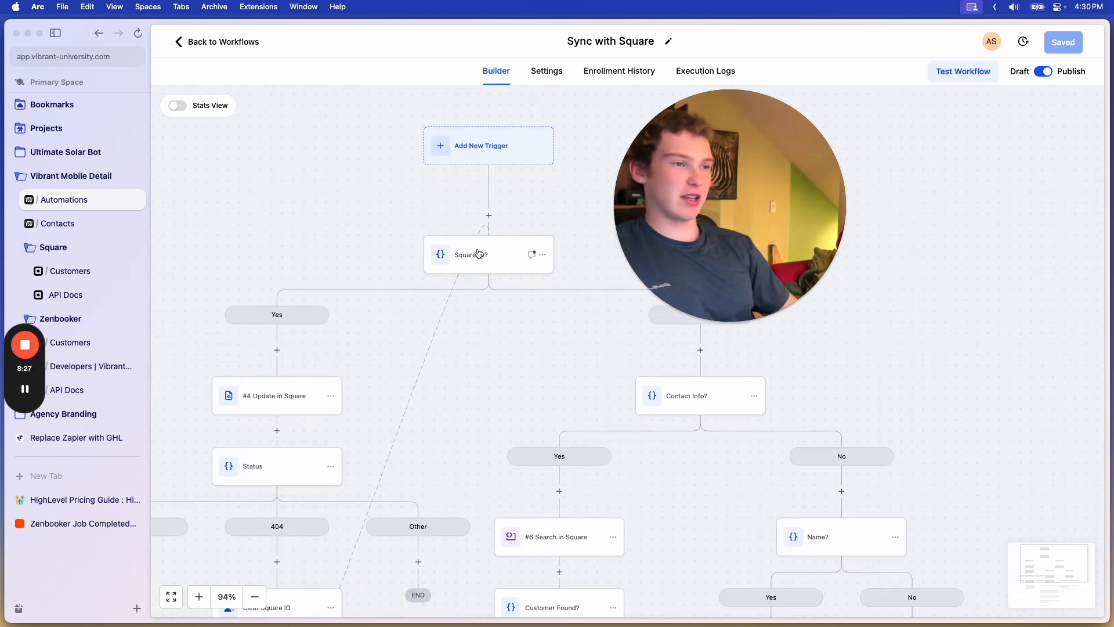
left_click_drag(504, 376, 526, 397)
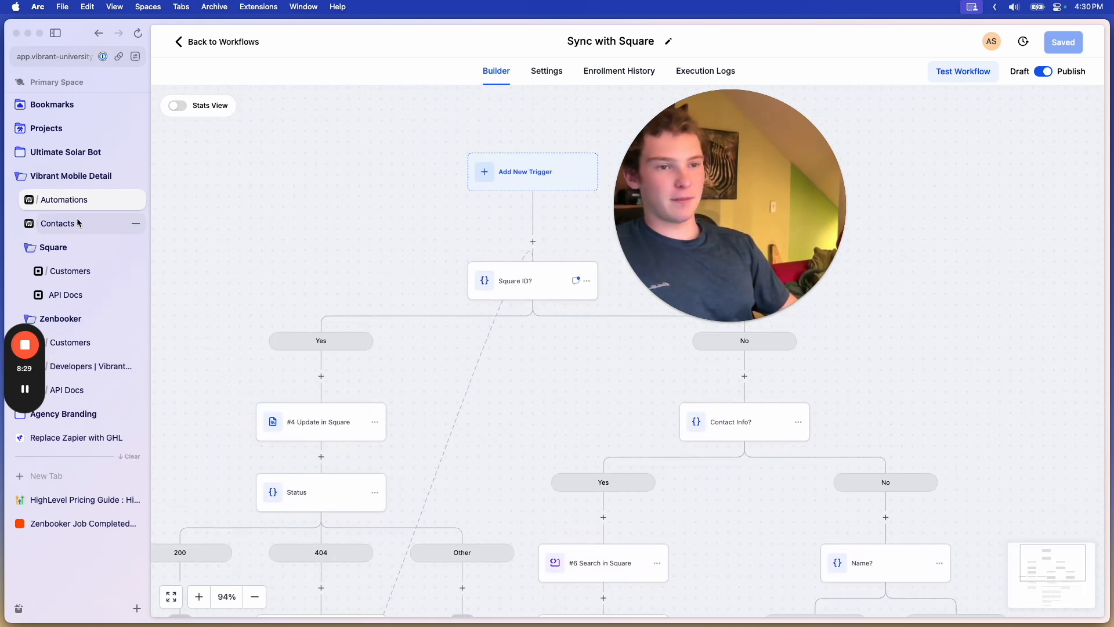
left_click(498, 287)
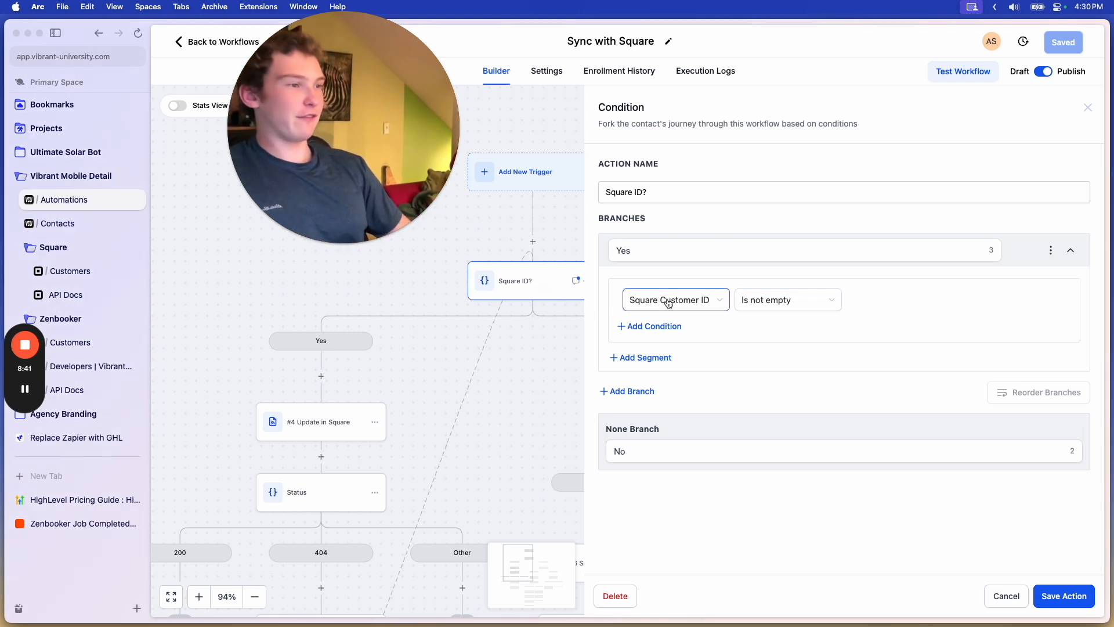
left_click(1088, 108)
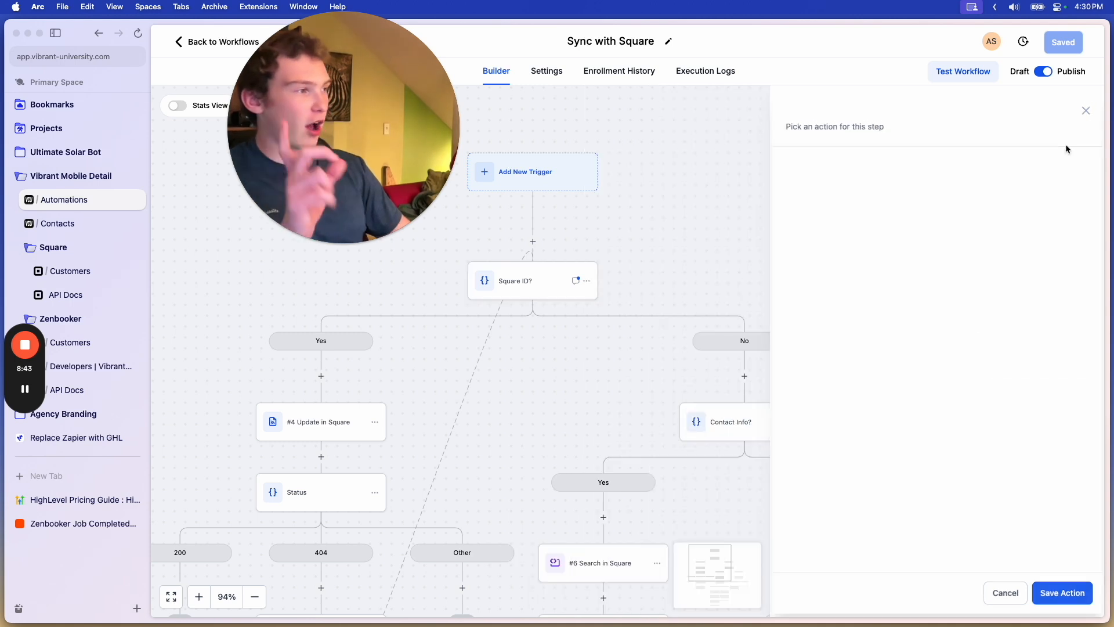
- Examine the Square ID? Yes branch, from #4 Update in Square through the Status outcomes
left_click_drag(600, 367, 694, 377)
left_click_drag(533, 414, 741, 285)
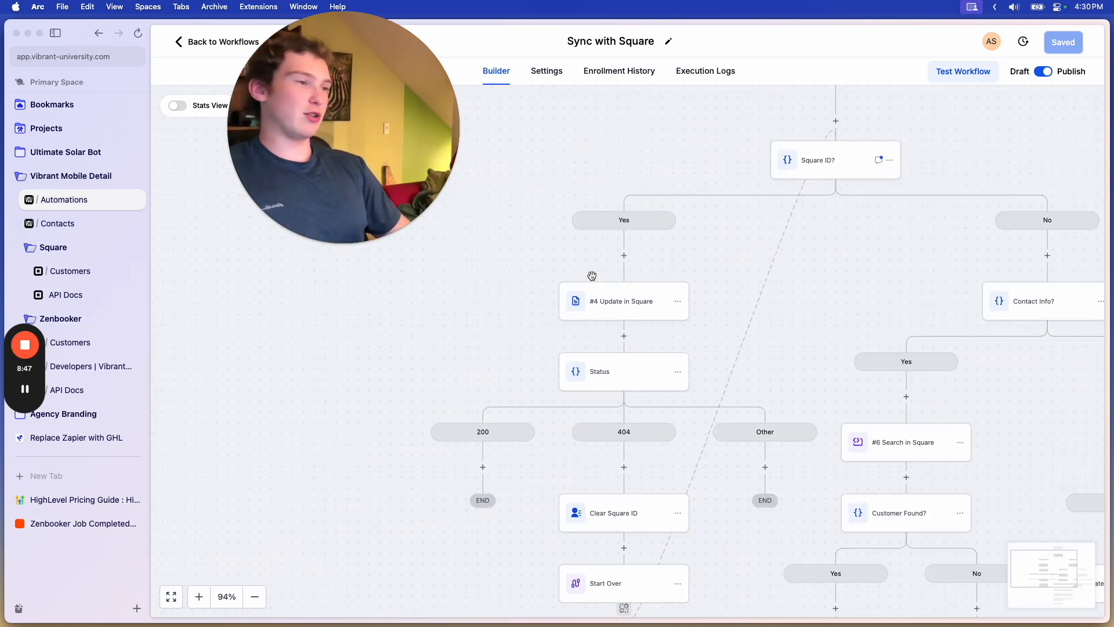
left_click_drag(313, 135, 403, 267)
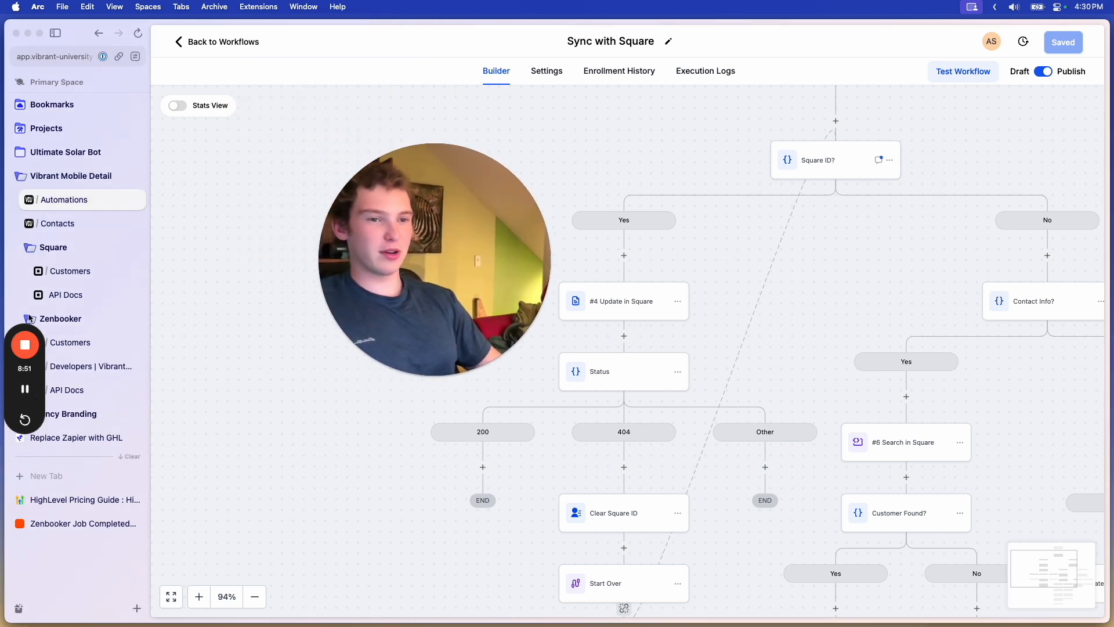
left_click_drag(25, 388, 152, 455)
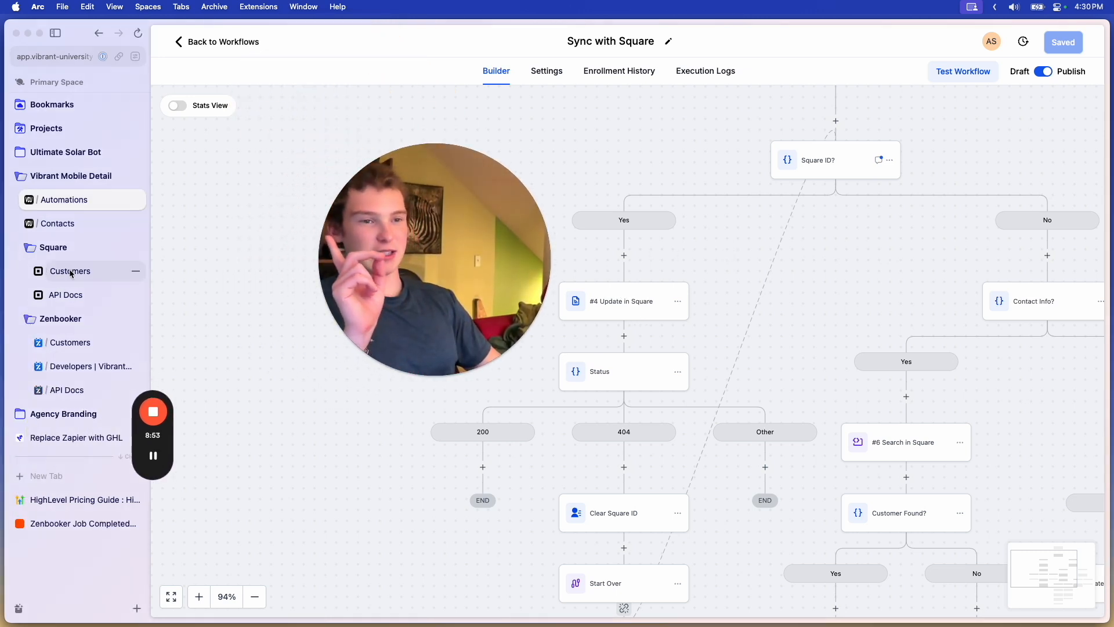
- Search the web for "square api docs" in a new tab and open Square's API Reference page
key("super+t")
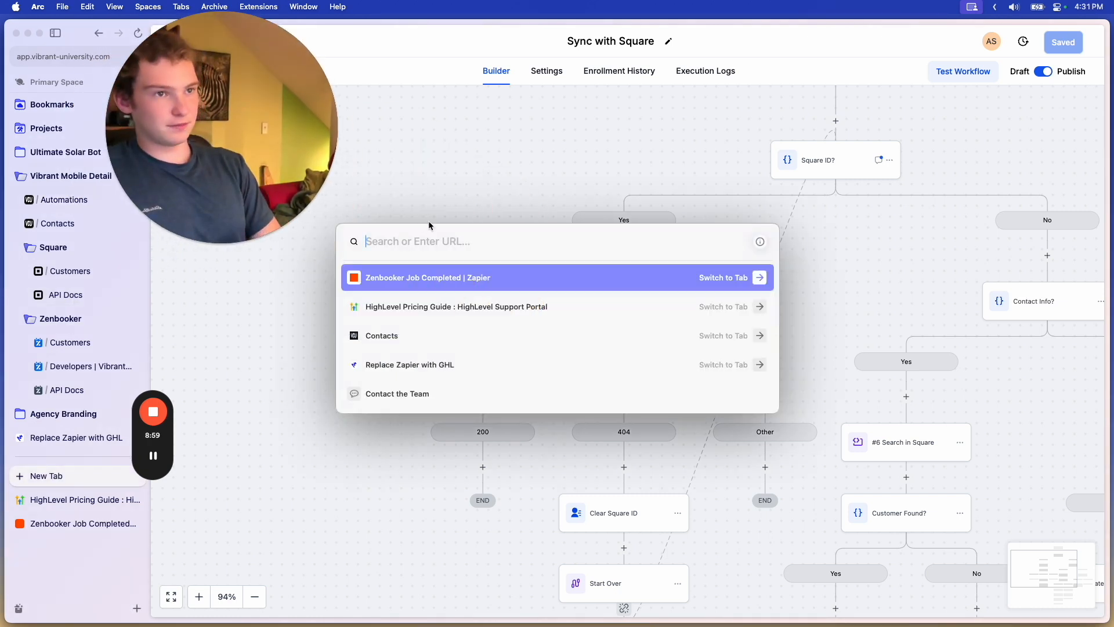
type("square api")
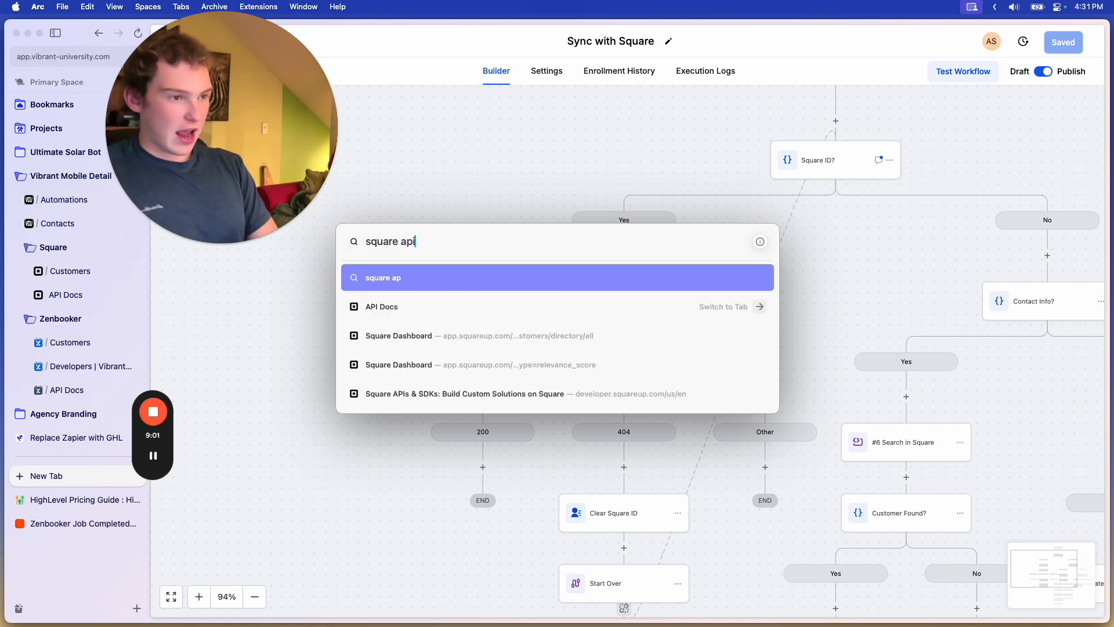
type(" docs")
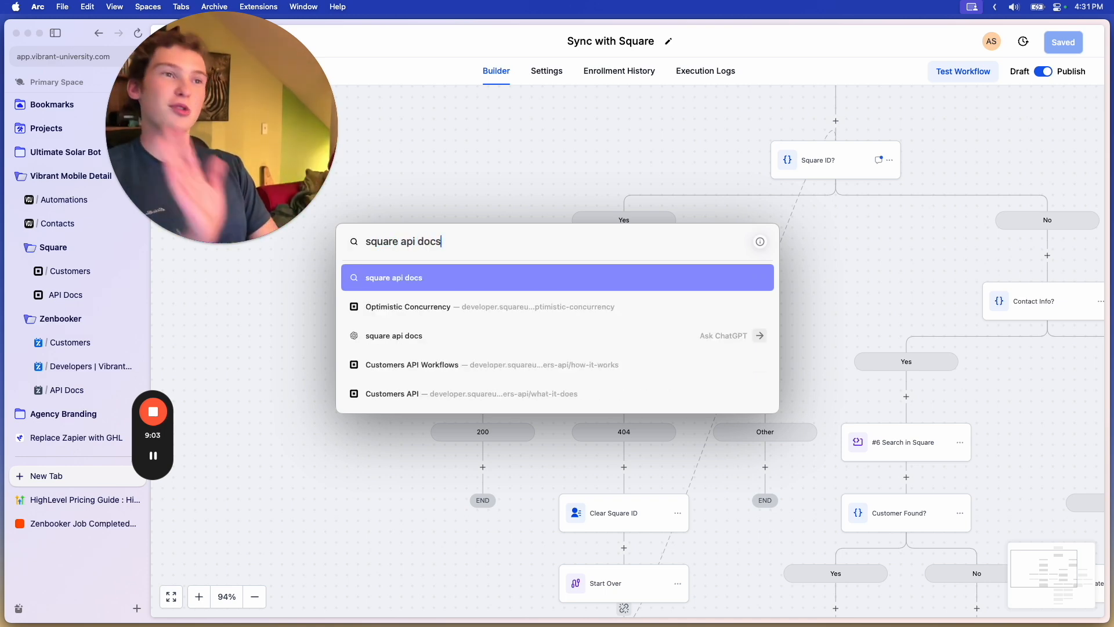
key("Return")
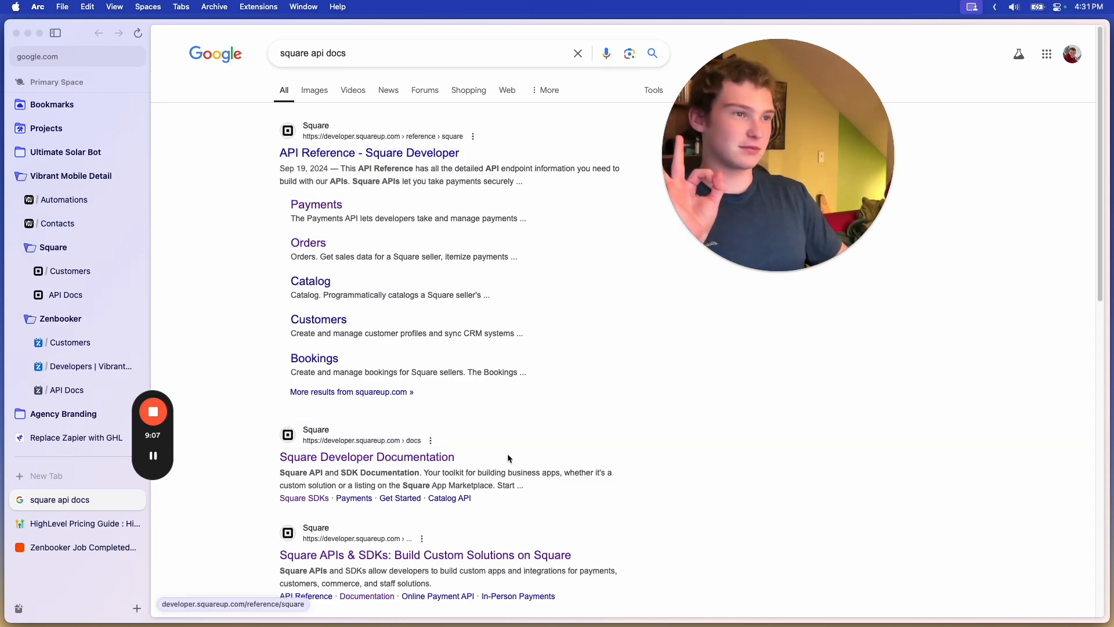
left_click(379, 154)
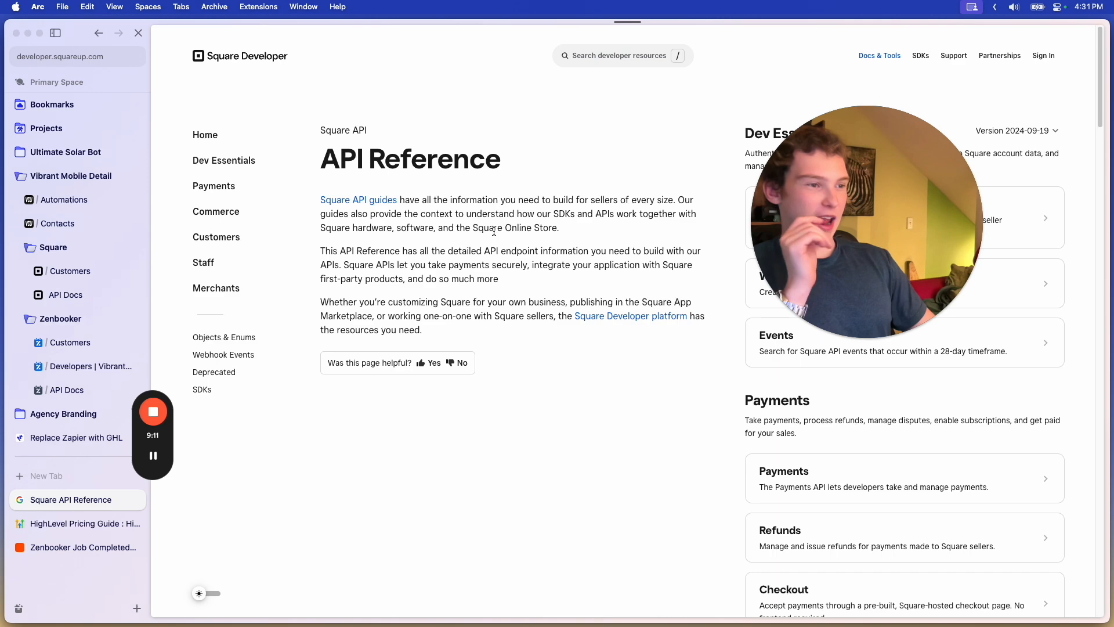
left_click_drag(840, 265, 870, 416)
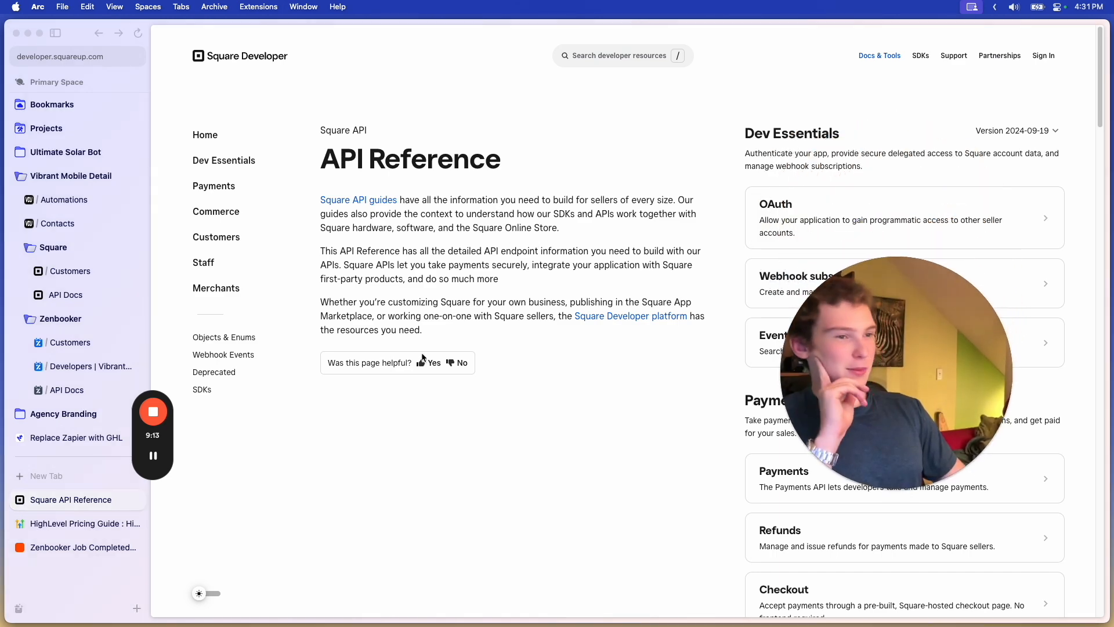
- Return to the search results, open Square Developer Documentation and look through its API capabilities section
key("super+[")
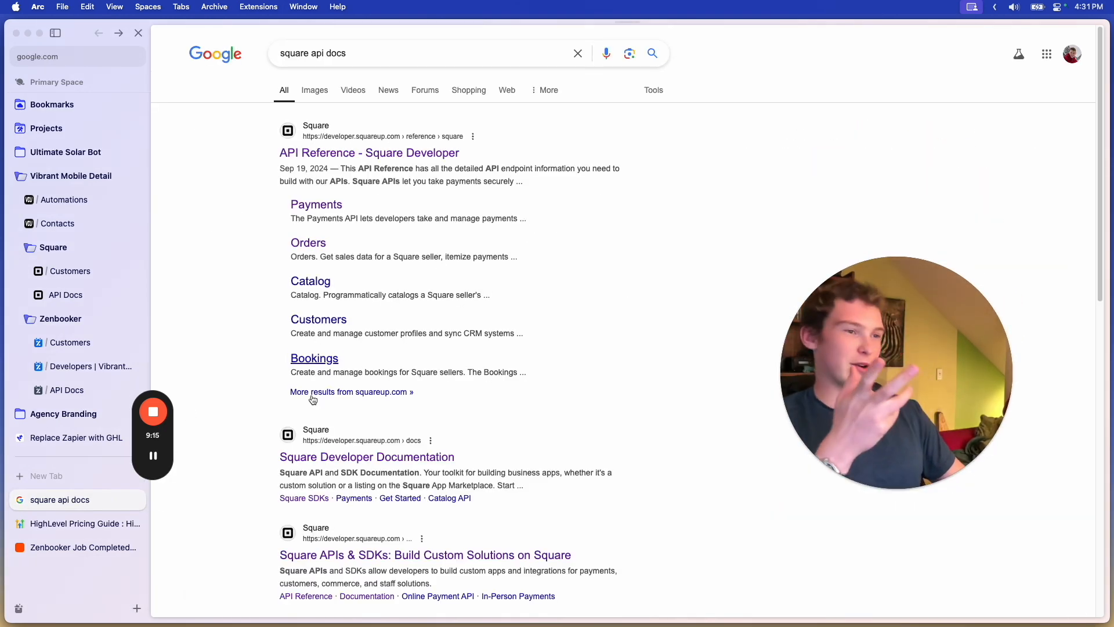
left_click(395, 456)
scroll(475, 323, "down", 5)
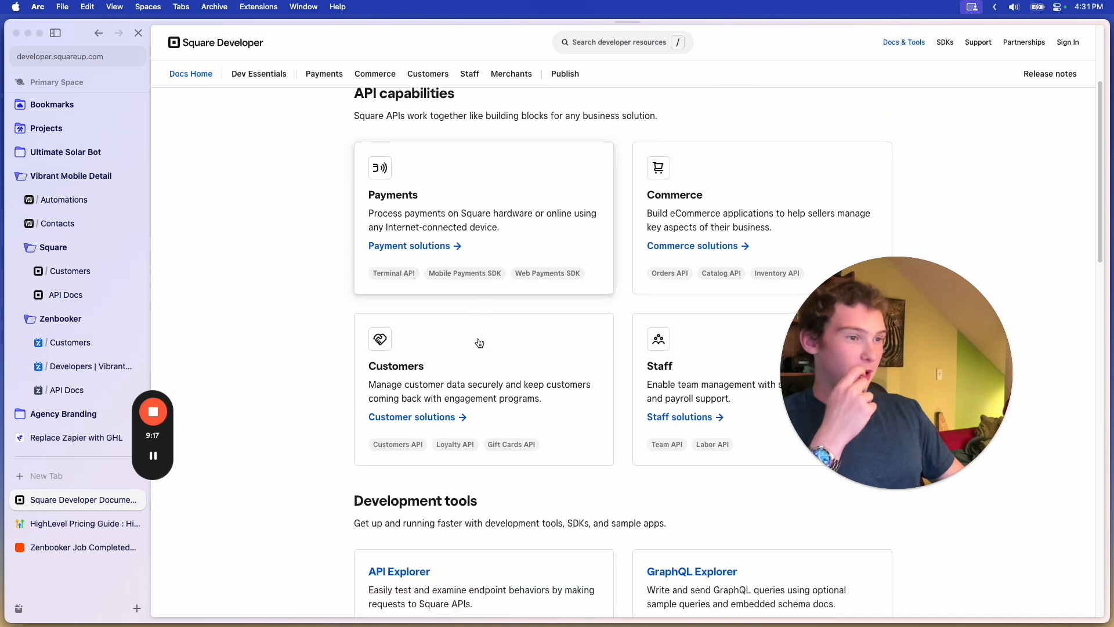
- Open Square's Customer APIs documentation and view the Customers API Workflows and Manage Customer Profiles guides
scroll(615, 301, "down", 3)
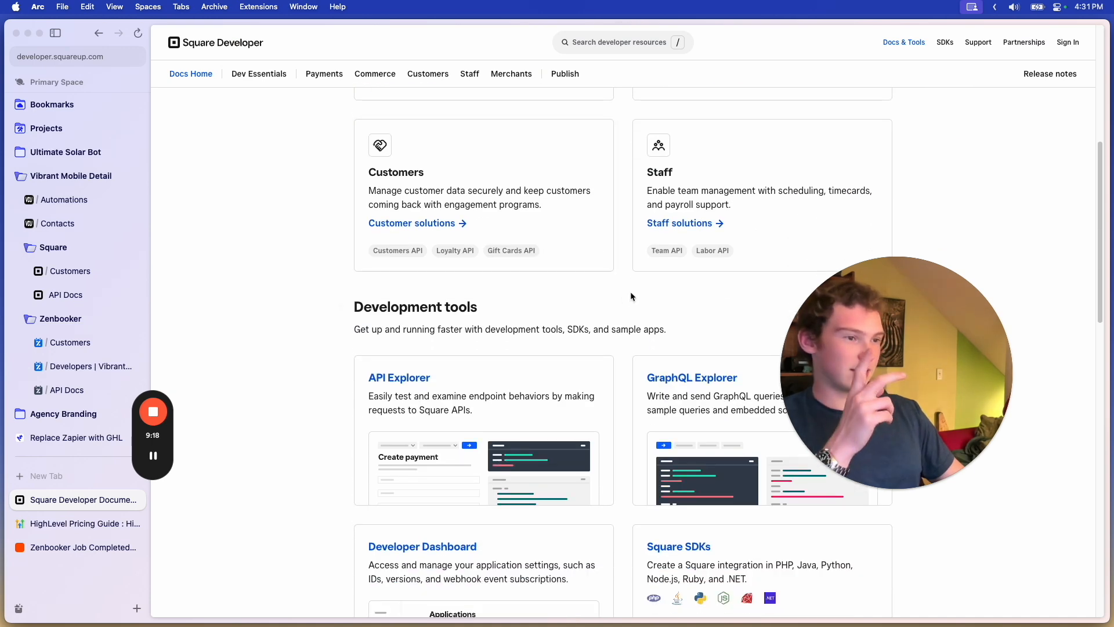
left_click(491, 175)
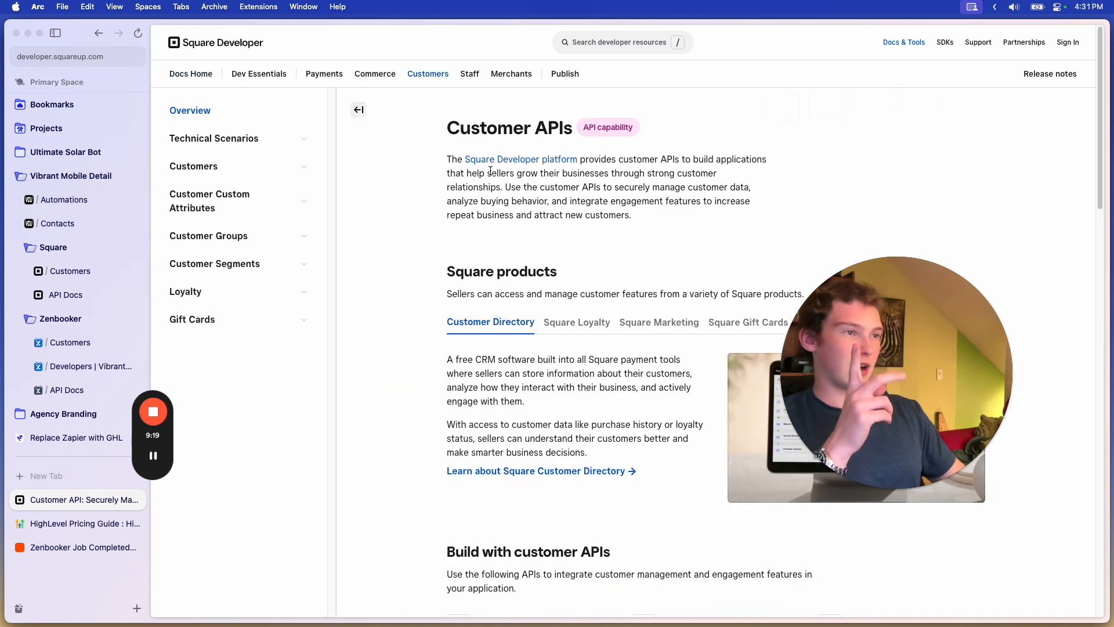
left_click(242, 179)
left_click(273, 190)
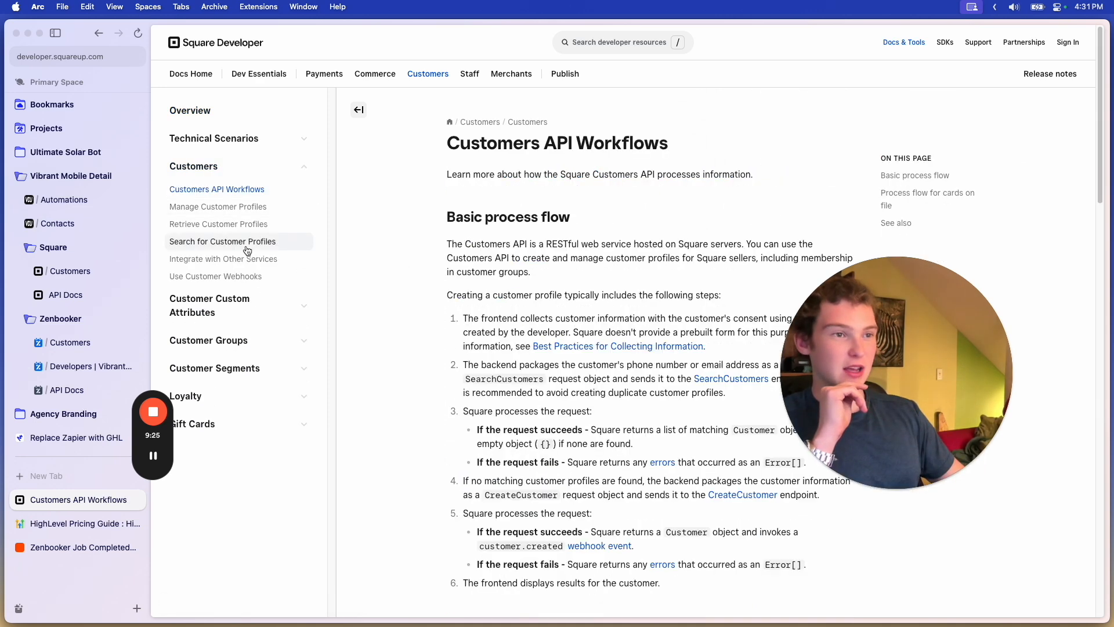
left_click(235, 208)
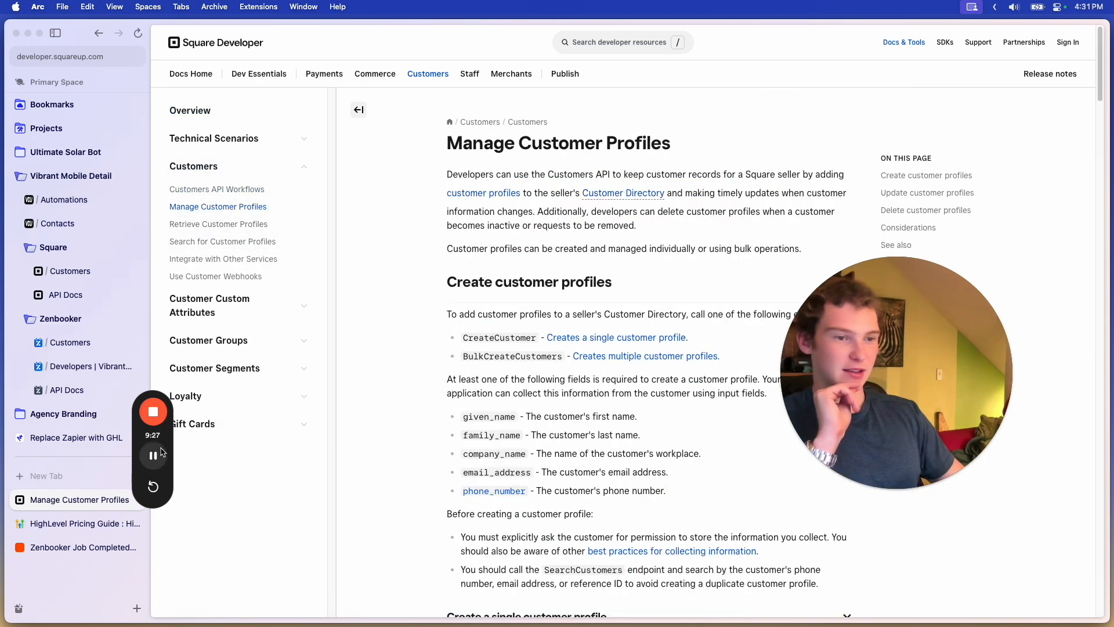
- Open the saved Square API Docs and look through the Bulk delete, Delete, Retrieve, List and Create customer endpoints
left_click(77, 295)
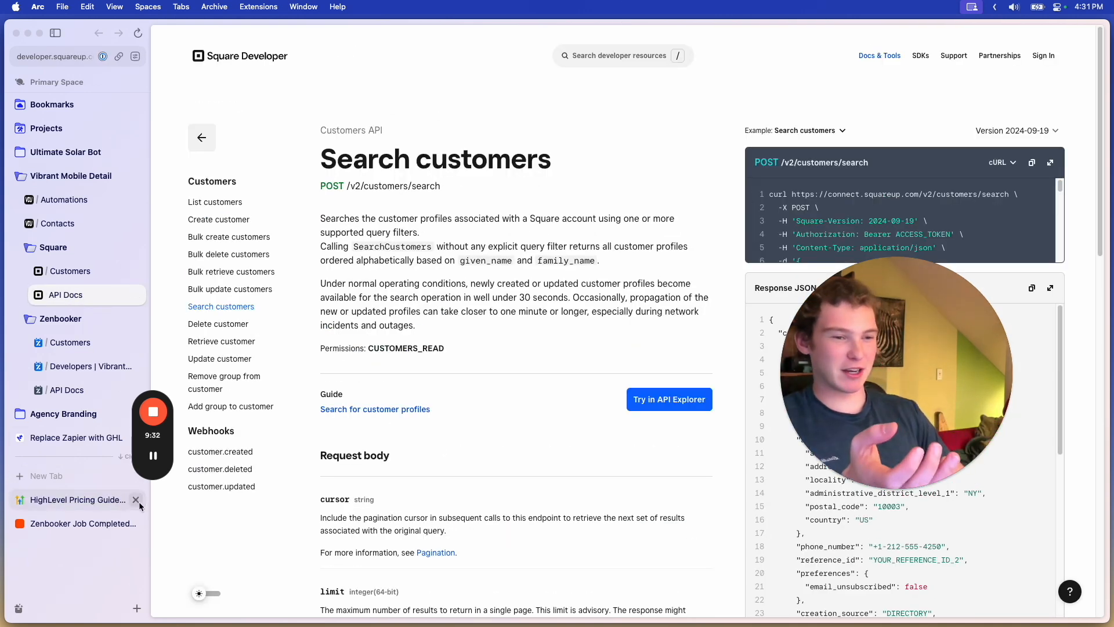
scroll(435, 297, "down", 1)
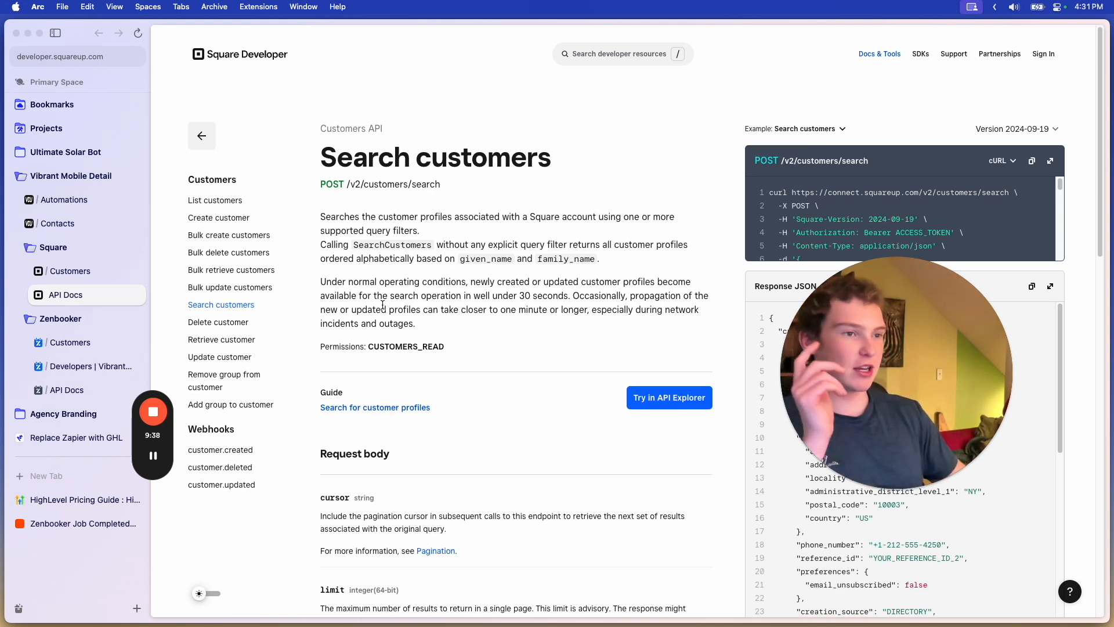
left_click(235, 239)
left_click(239, 255)
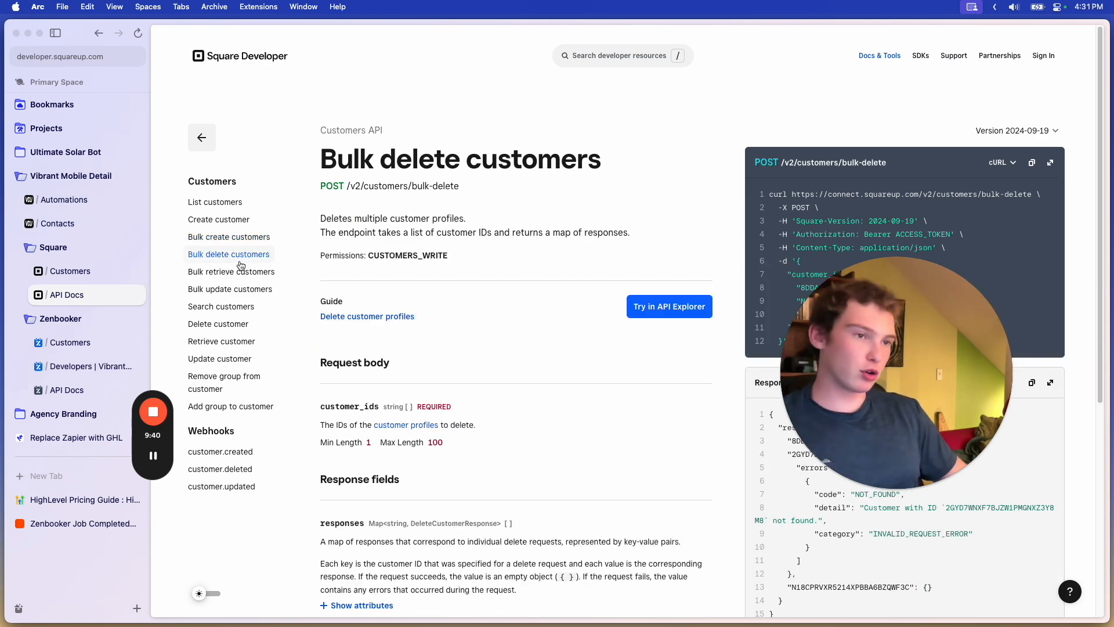
left_click(253, 313)
left_click(235, 324)
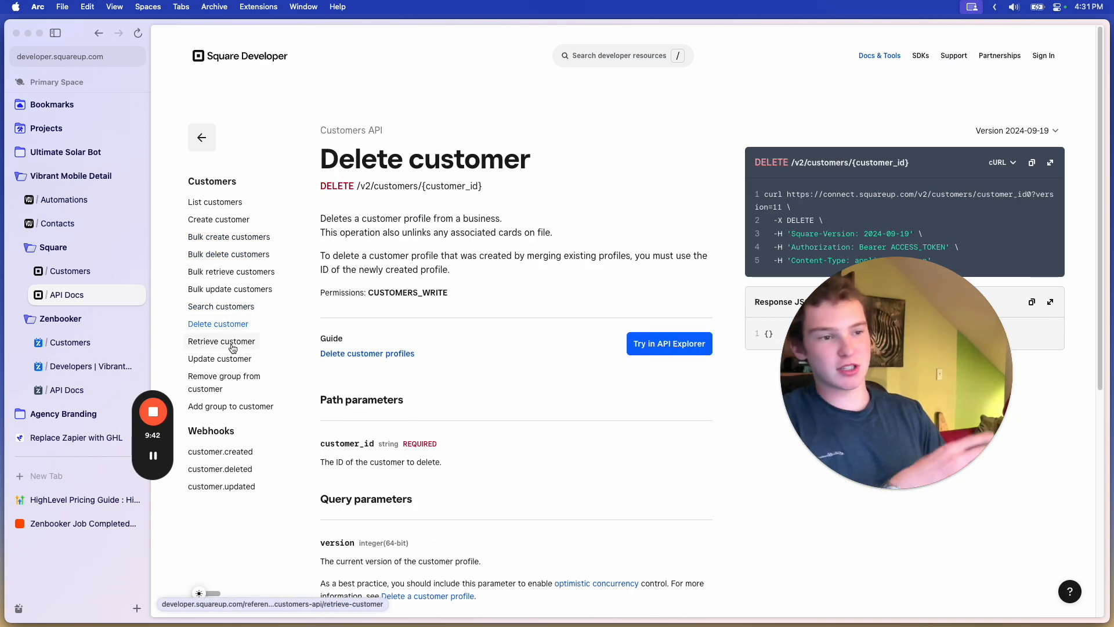
left_click(228, 342)
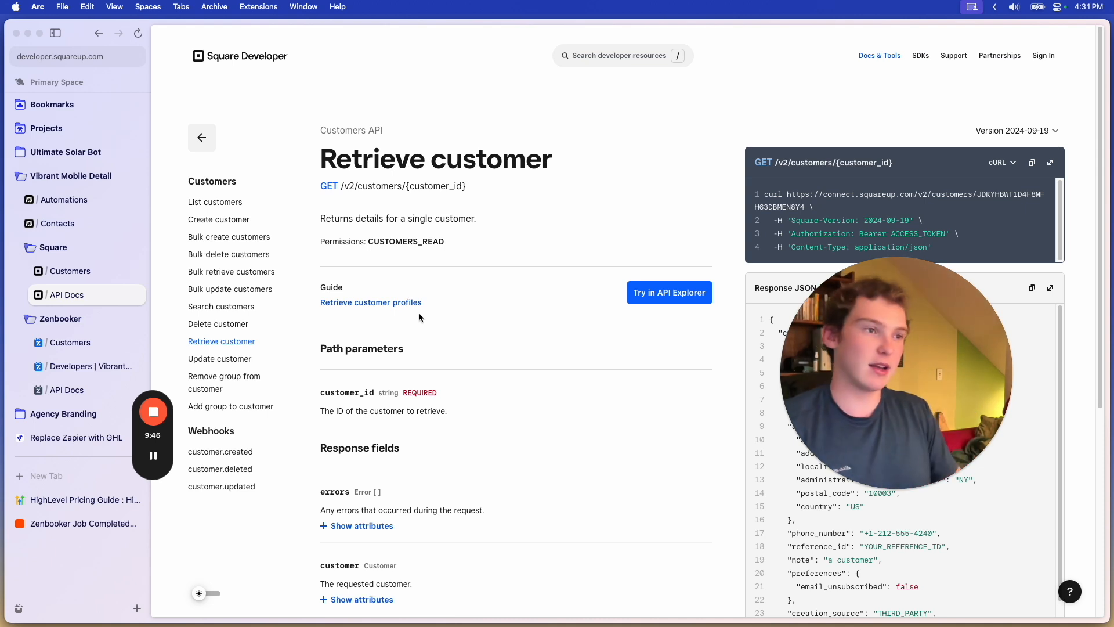
left_click(230, 203)
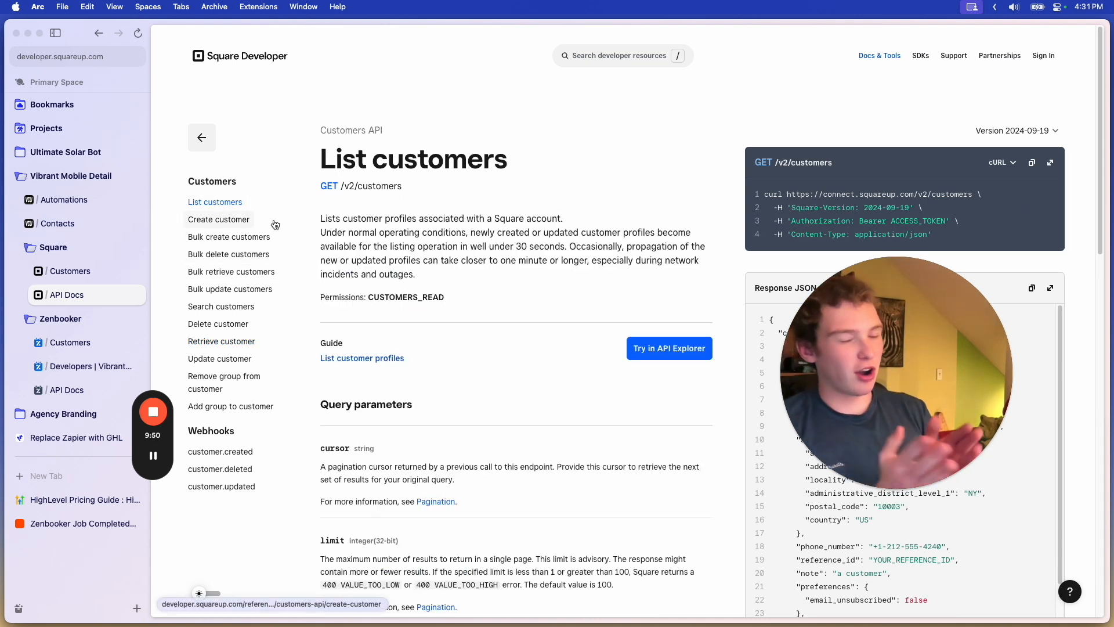
left_click(230, 220)
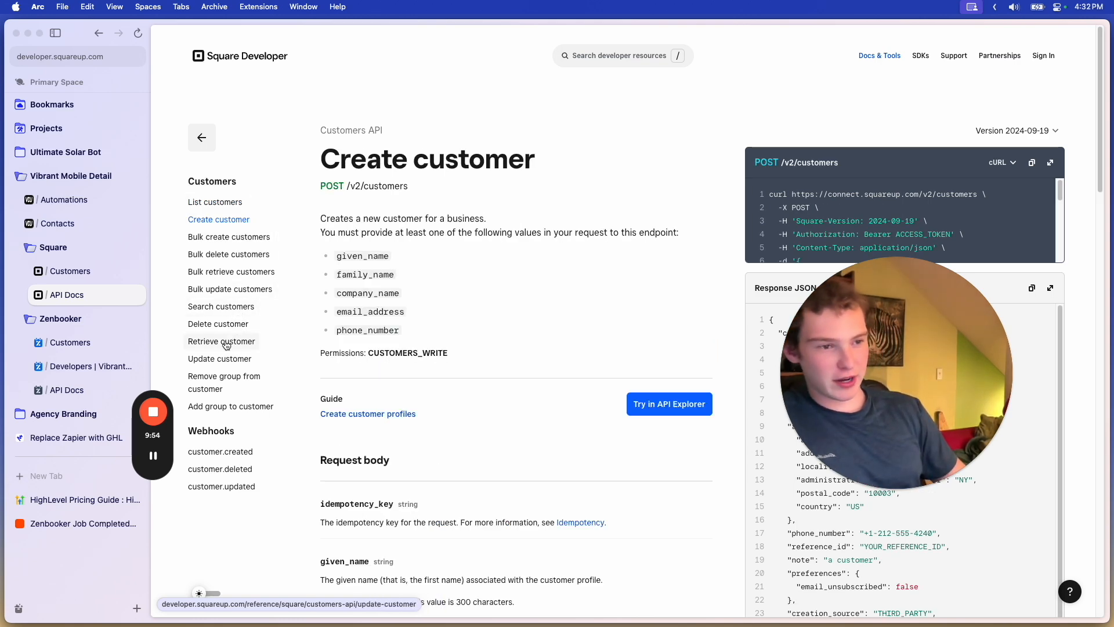
- Open the Update customer endpoint and read its description, path parameters and request body fields
left_click(225, 360)
scroll(452, 322, "down", 5)
scroll(453, 321, "up", 5)
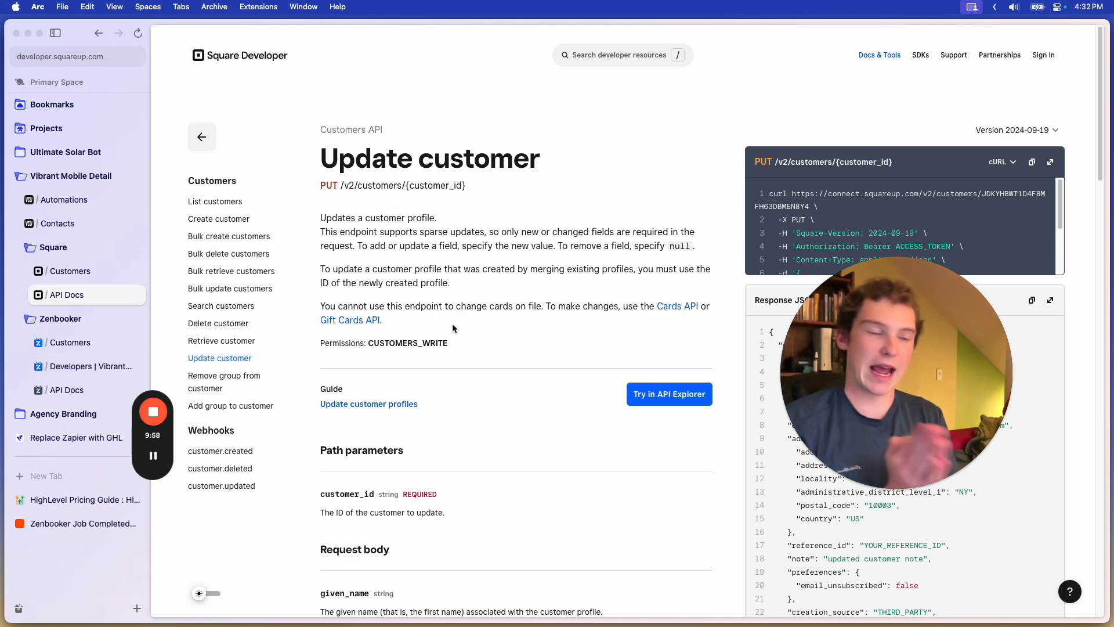
scroll(453, 325, "down", 4)
scroll(459, 304, "up", 2)
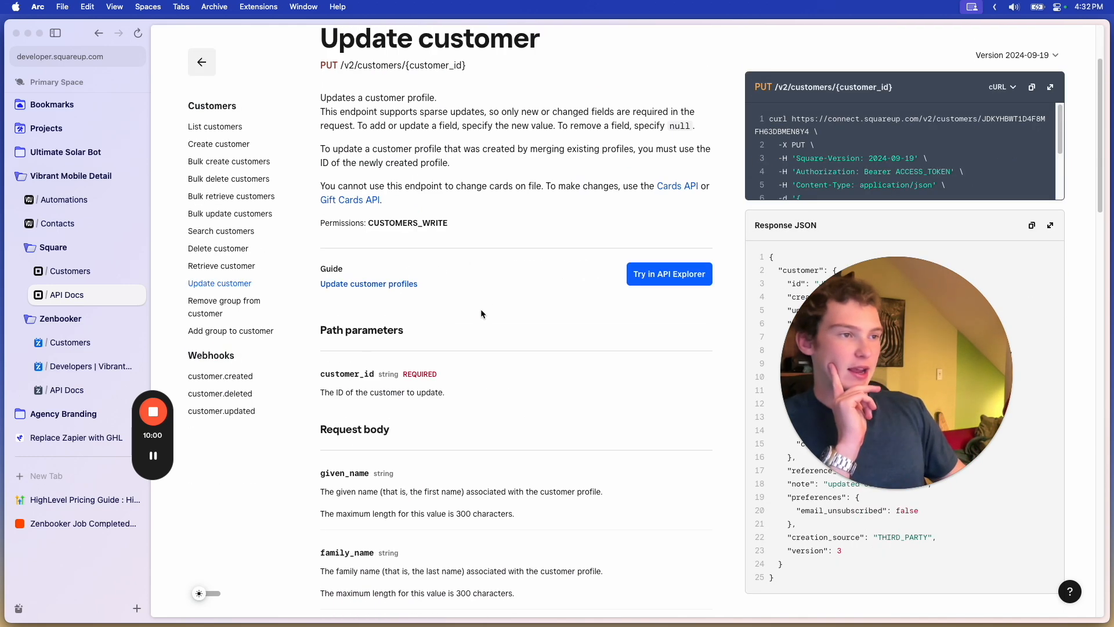
scroll(481, 314, "down", 3)
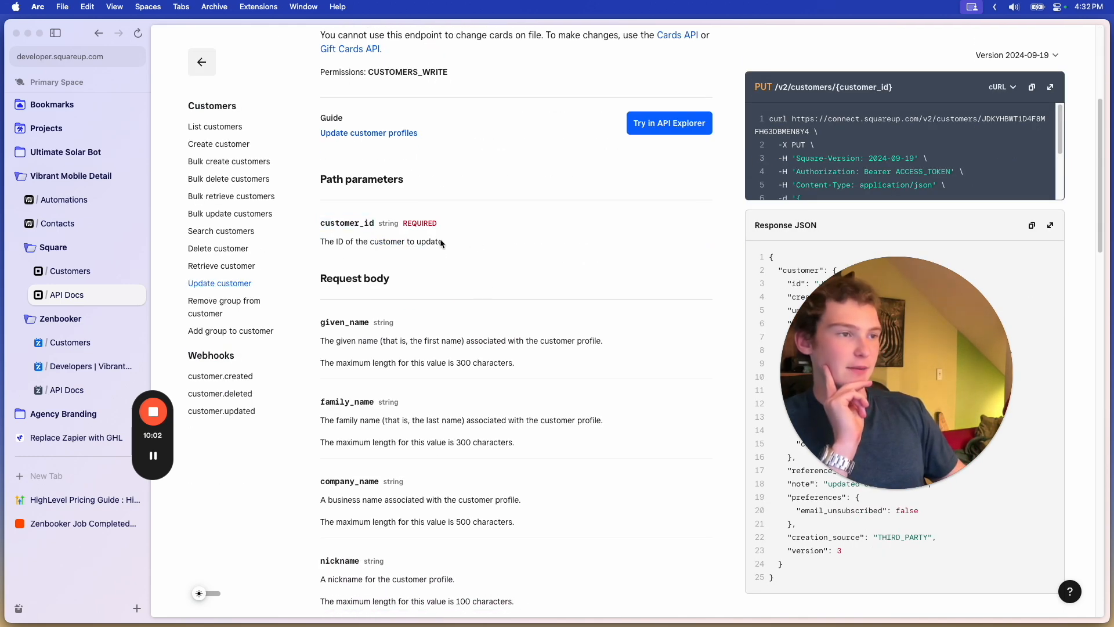
scroll(447, 250, "up", 4)
scroll(485, 401, "down", 5)
scroll(484, 406, "up", 2)
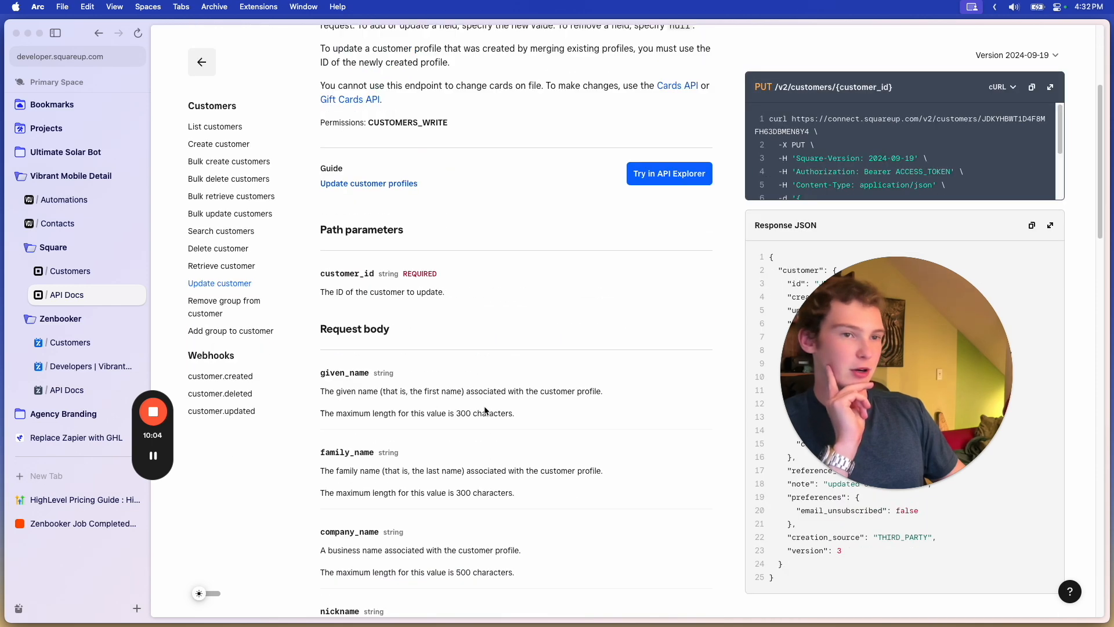
- Return to the Sync with Square workflow and search "we" among the actions for a step before #4 Update in Square
left_click(72, 202)
scroll(497, 206, "down", 3)
scroll(544, 223, "right", 4)
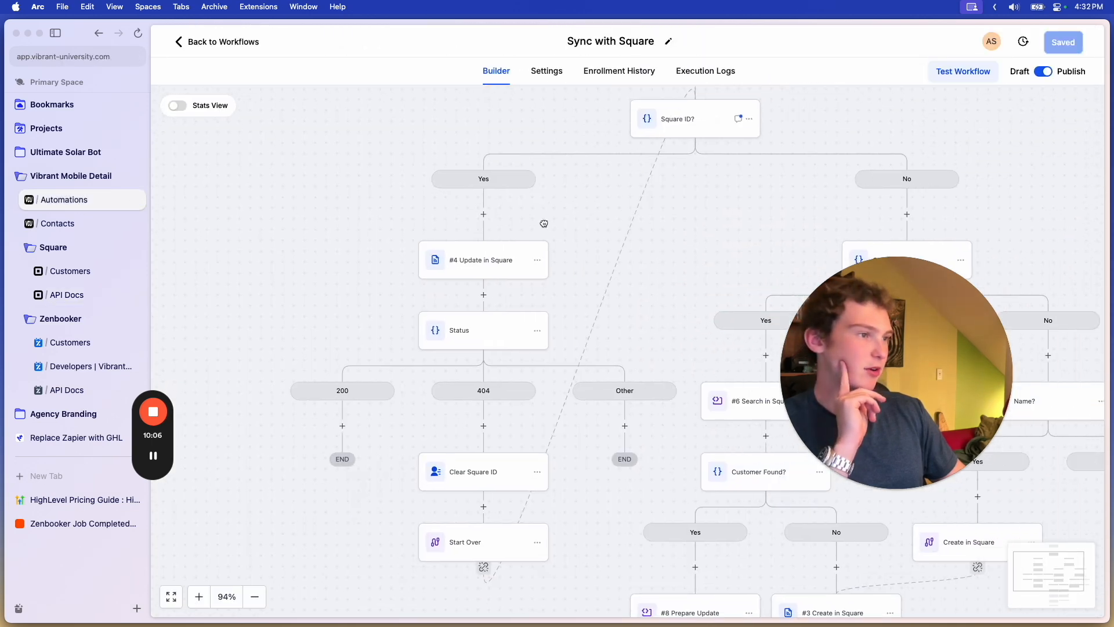
scroll(544, 224, "right", 3)
scroll(528, 206, "up", 5)
scroll(497, 306, "down", 4)
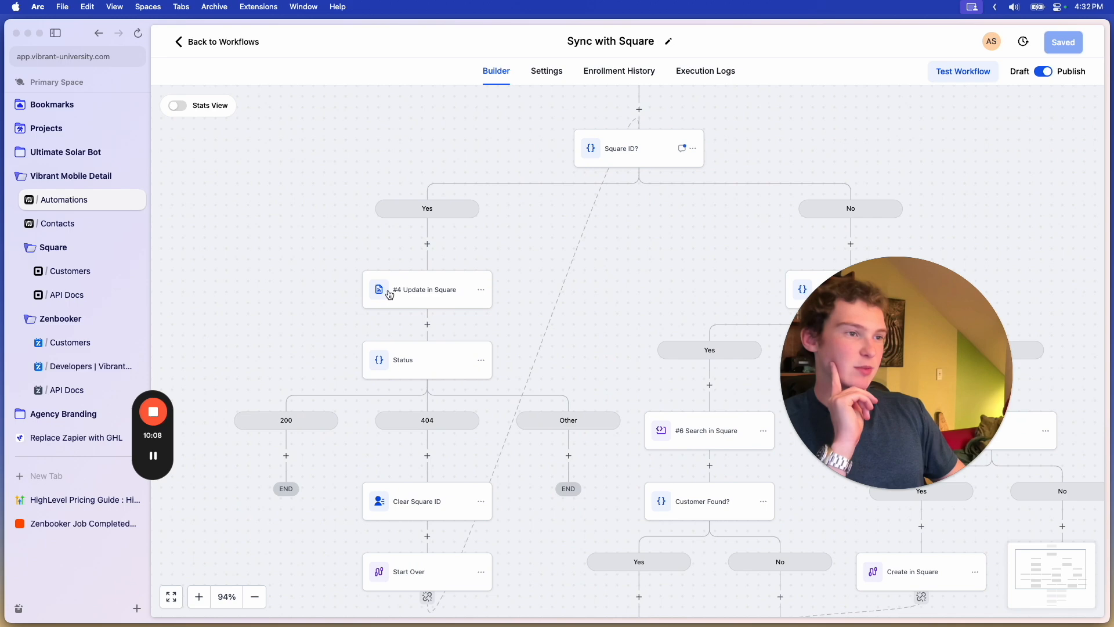
left_click(429, 244)
type("we")
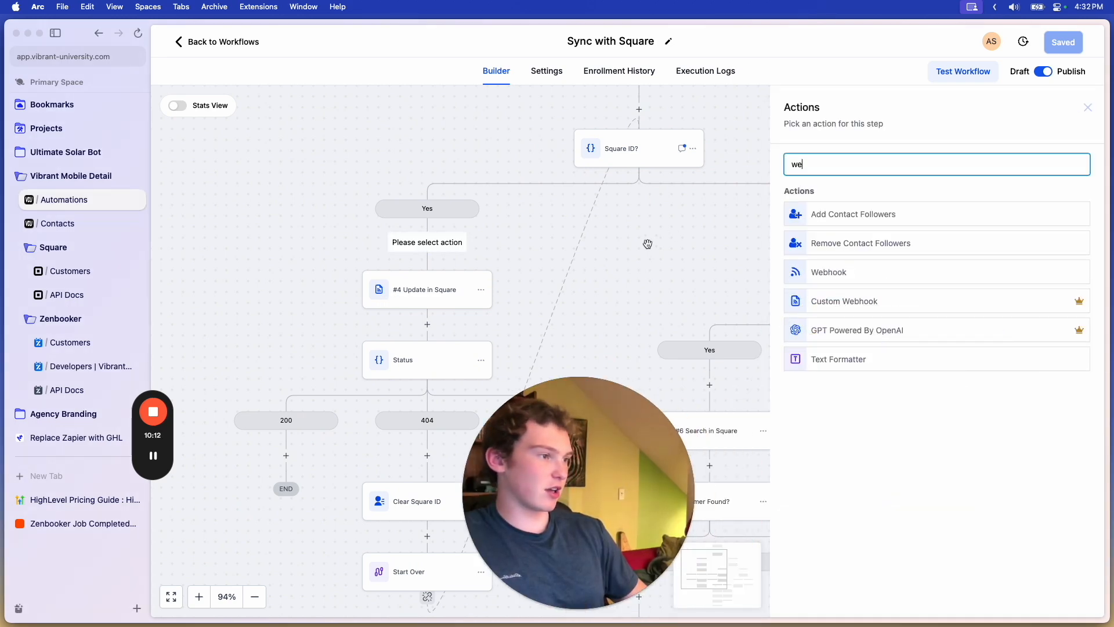
- Open the #4 Update in Square custom webhook and review its method, URL, authorization and headers
left_click(424, 289)
left_click_drag(570, 441, 321, 342)
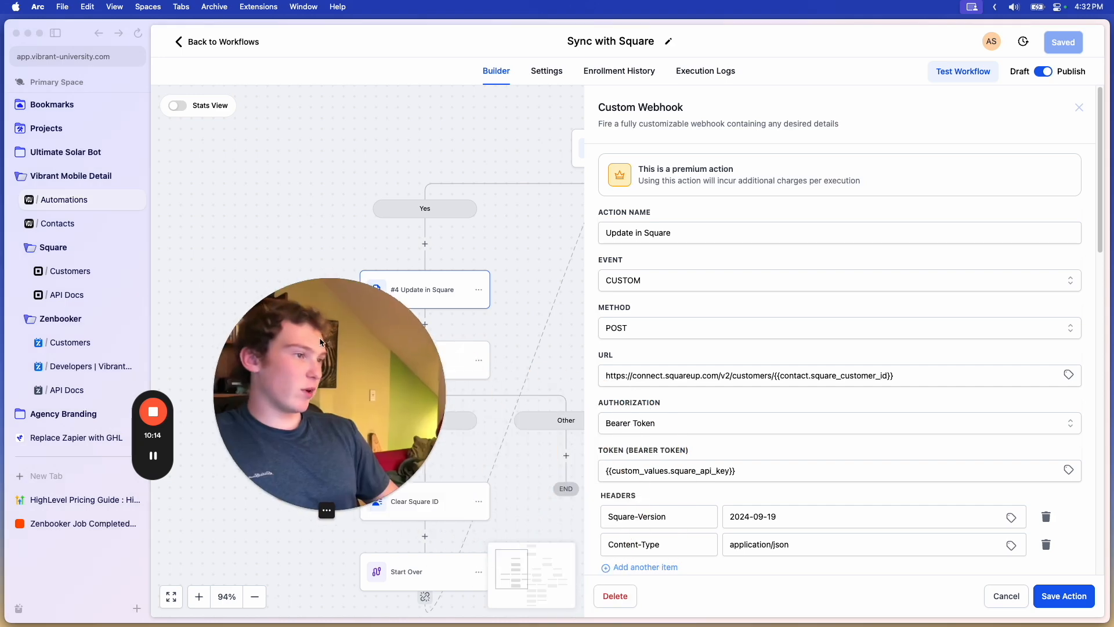
scroll(717, 292, "down", 3)
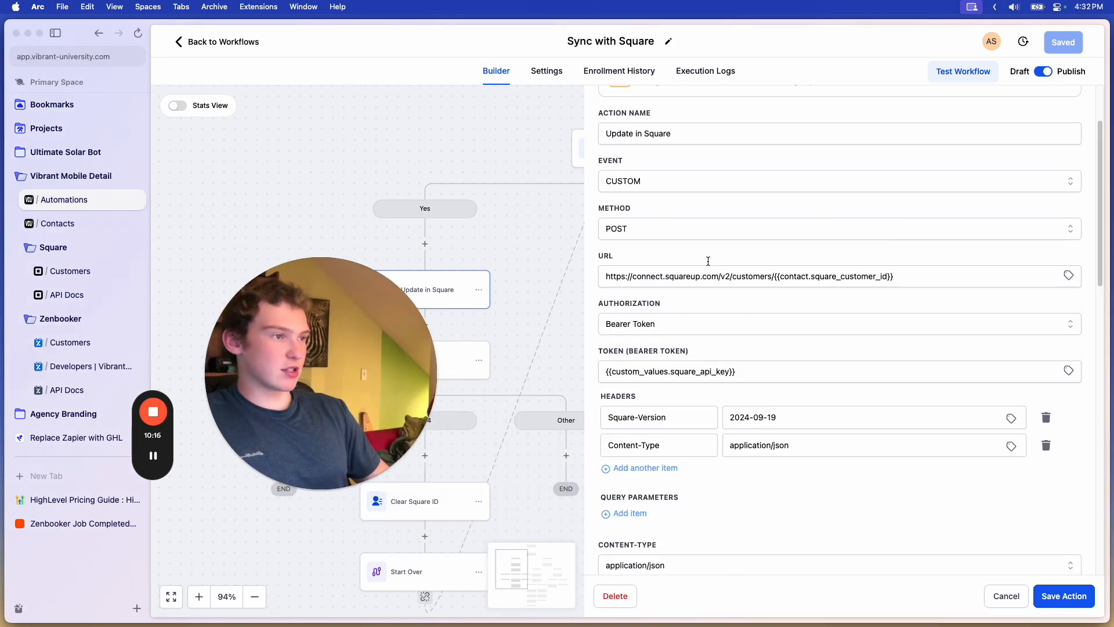
- Go back to the Square API Docs and check the Update customer endpoint's request method and path
left_click(87, 271)
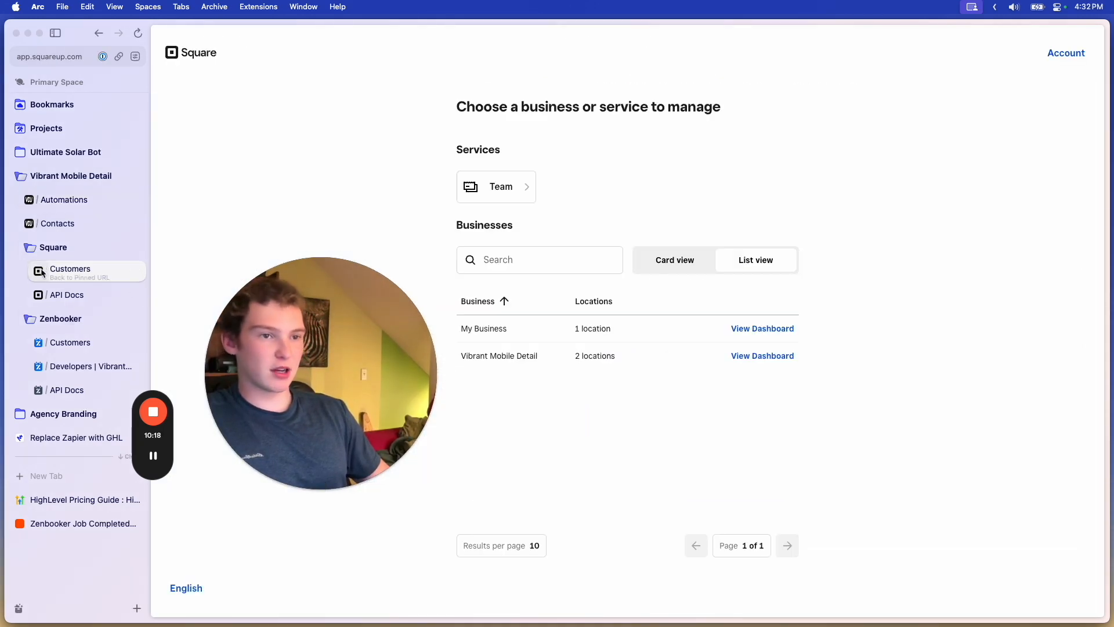
left_click(66, 295)
left_click_drag(284, 302, 676, 322)
scroll(664, 329, "up", 4)
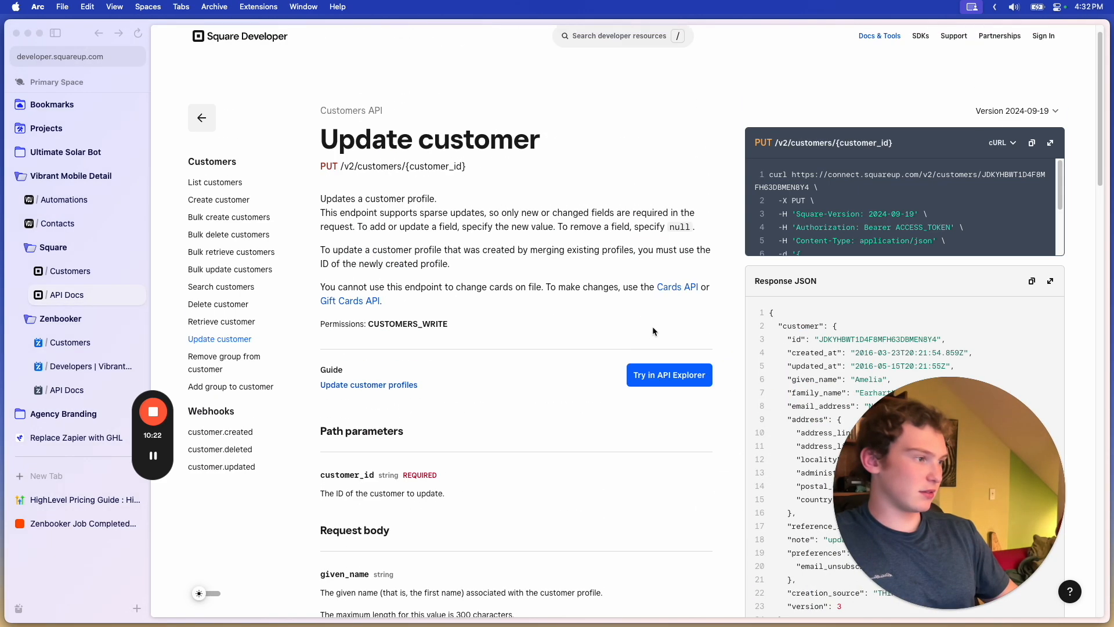
scroll(652, 326, "up", 1)
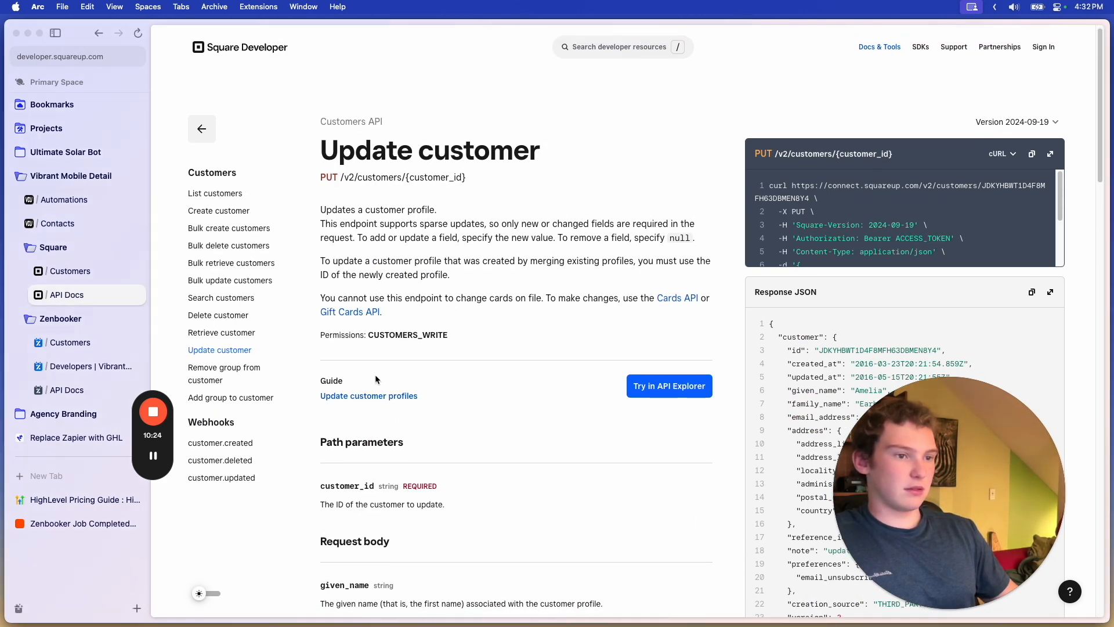
left_click(153, 455)
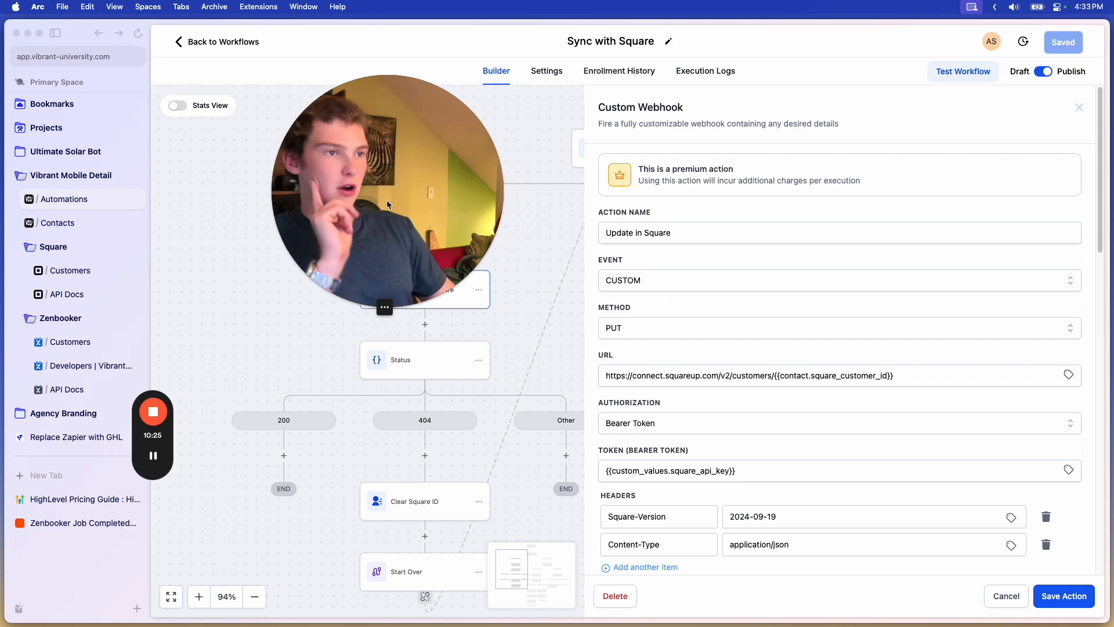
- Reopen the Update customer docs, view the code sample's language options, and highlight the request URL in the cURL sample
left_click_drag(387, 199, 416, 187)
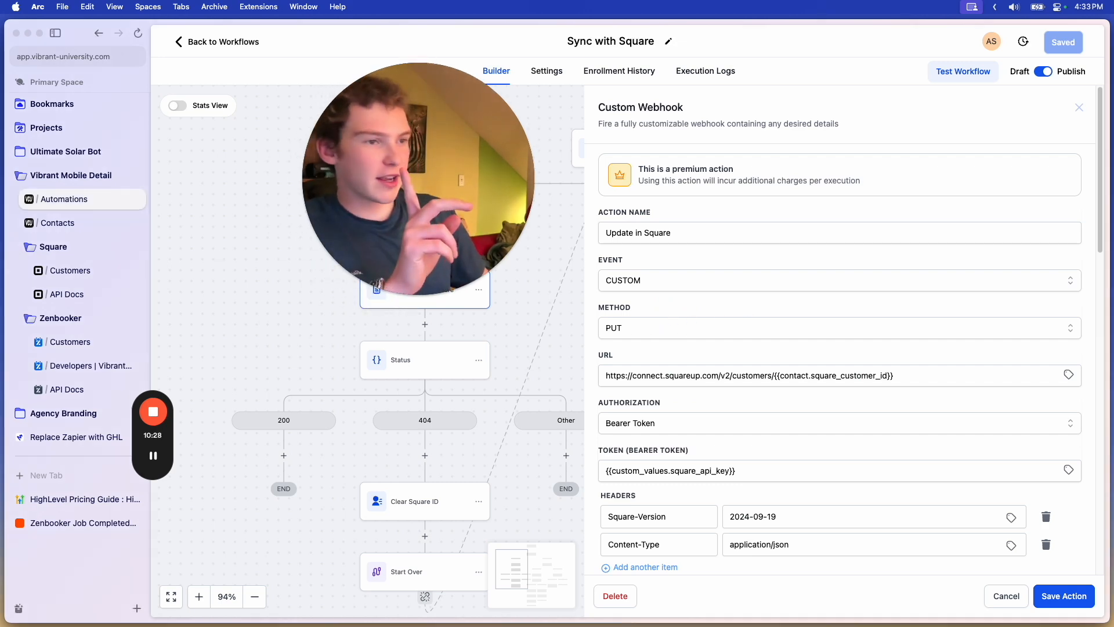
left_click(73, 293)
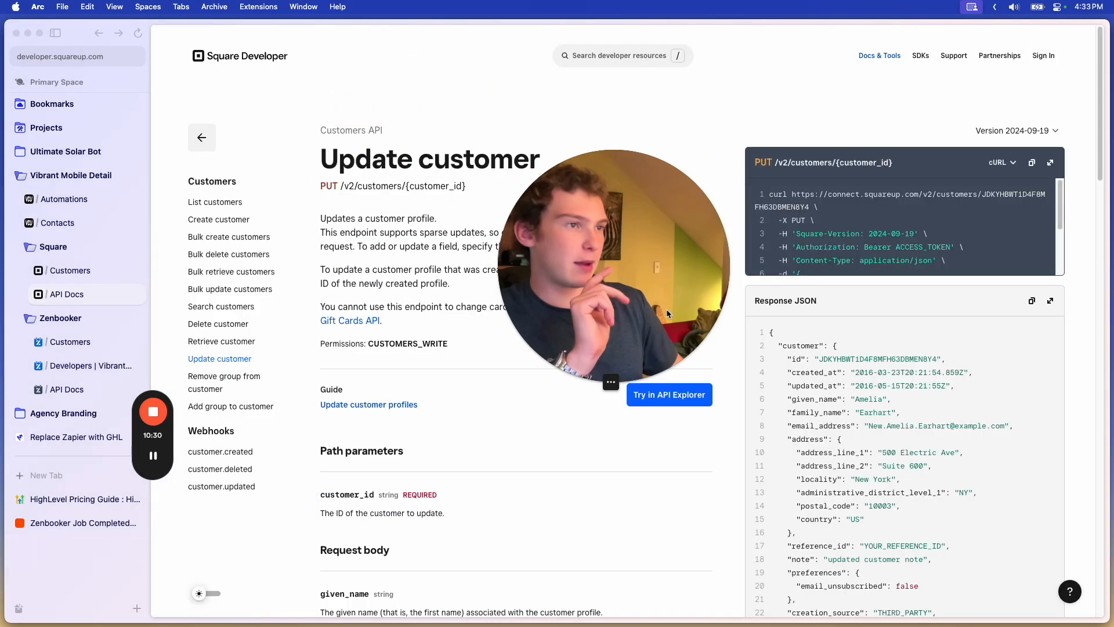
left_click_drag(666, 314, 680, 483)
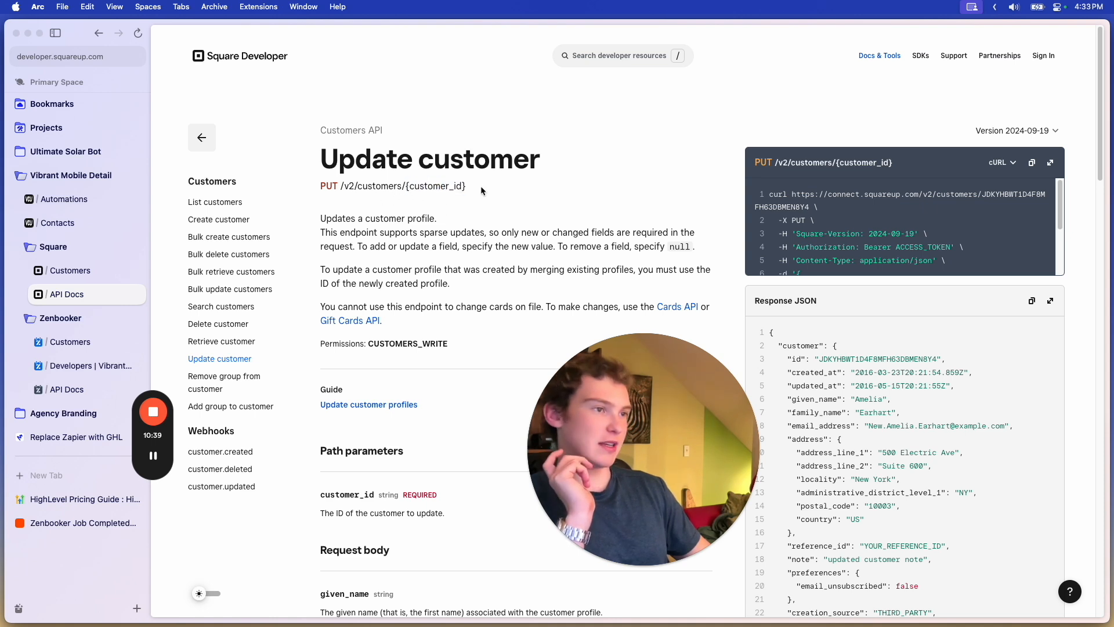
scroll(498, 241, "down", 1)
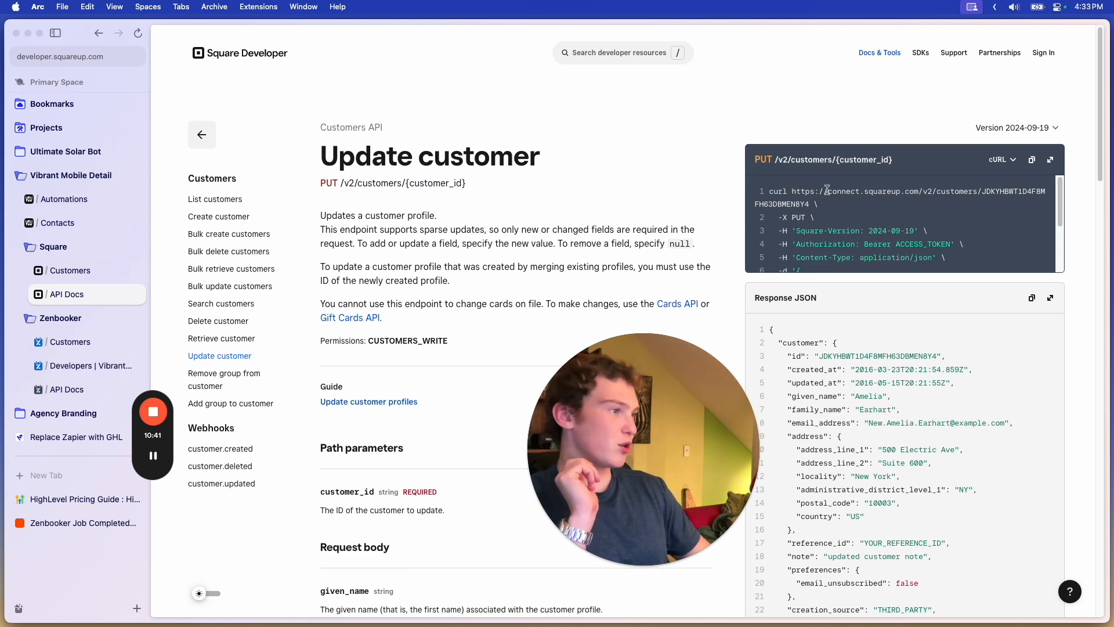
left_click(1009, 162)
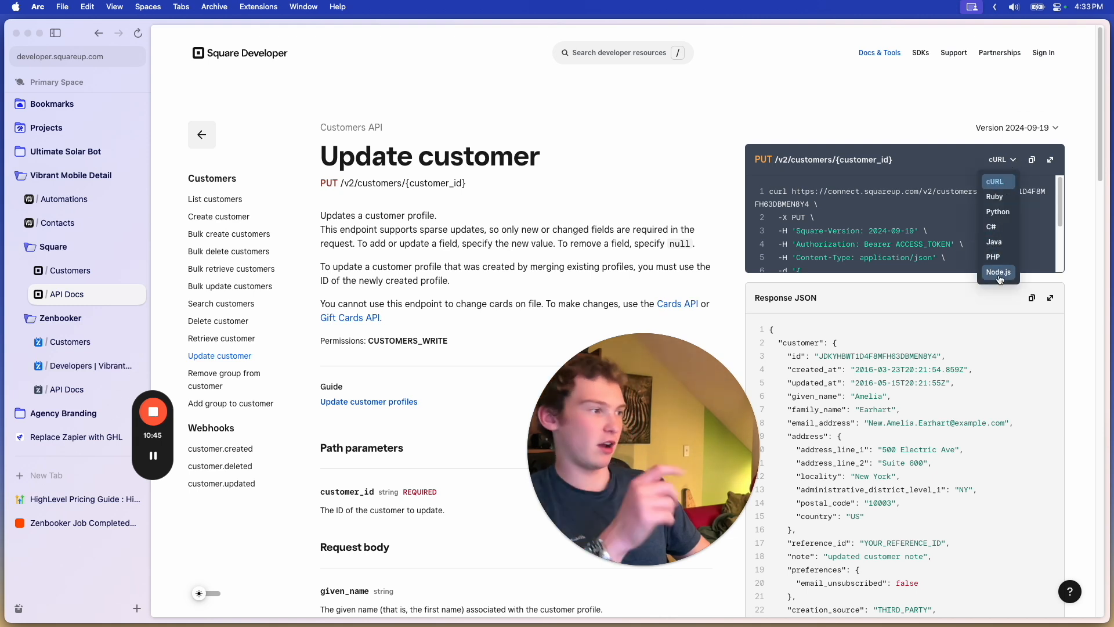
left_click(1003, 170)
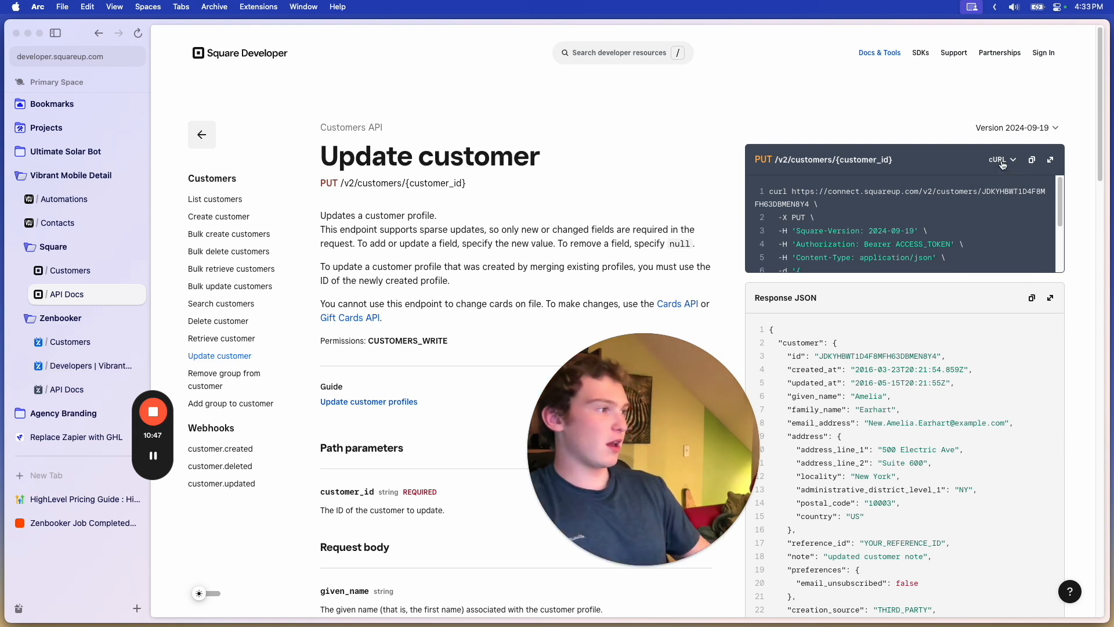
left_click_drag(793, 192, 807, 203)
left_click(839, 192)
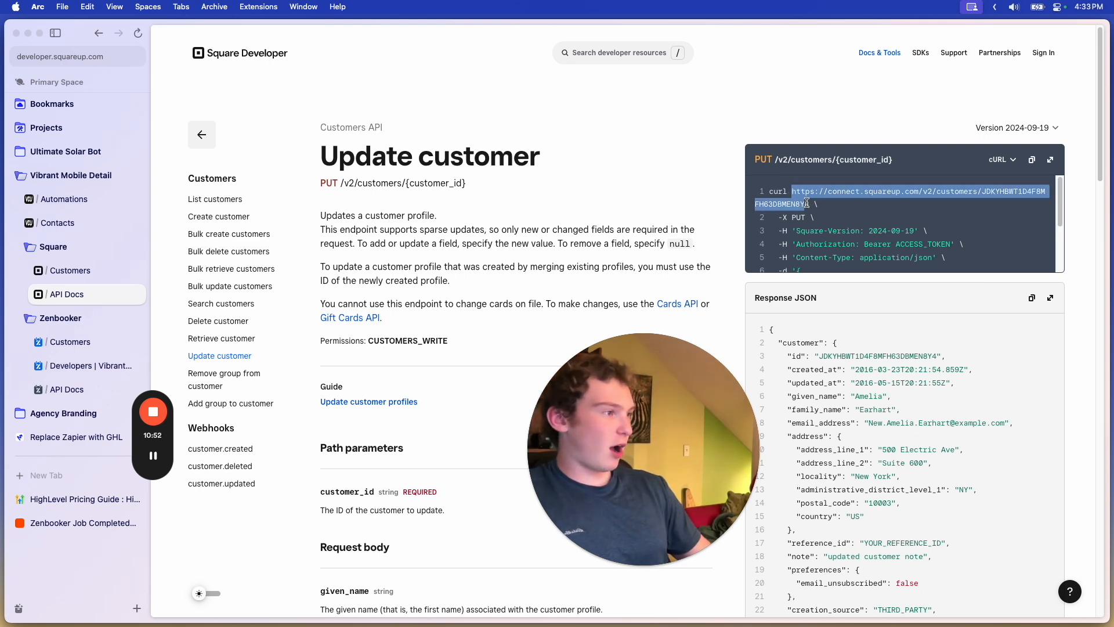
- Return to the Update in Square webhook, highlight the URL's base and {{contact.square_customer_id}} parts, and show the available request methods
left_click(63, 199)
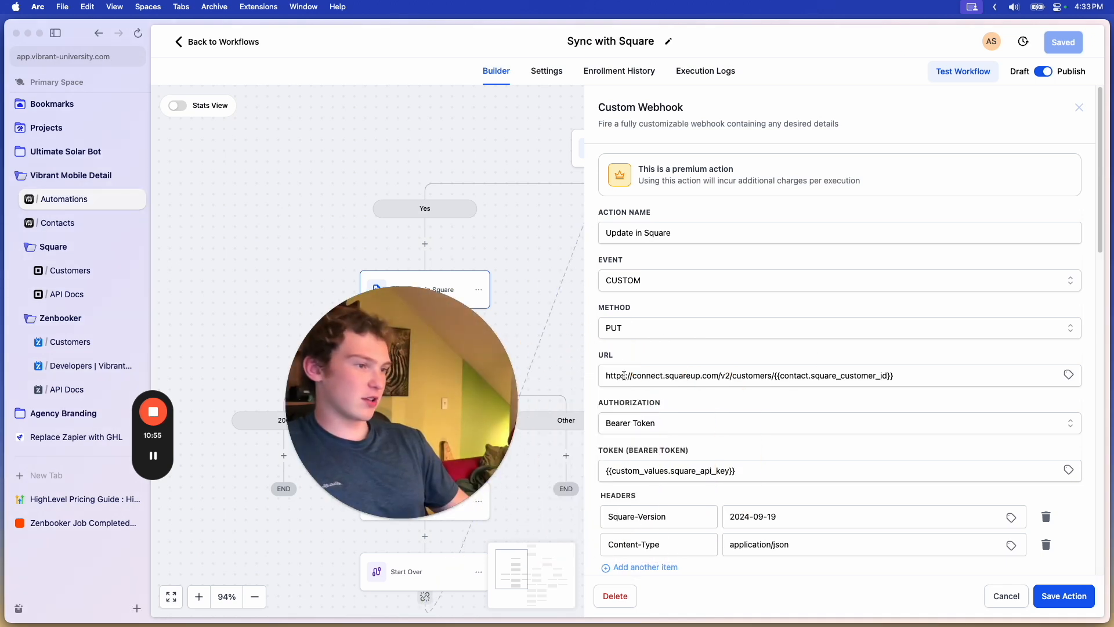
left_click_drag(614, 375, 772, 376)
left_click(916, 375)
left_click_drag(915, 375, 775, 378)
left_click_drag(422, 356, 326, 238)
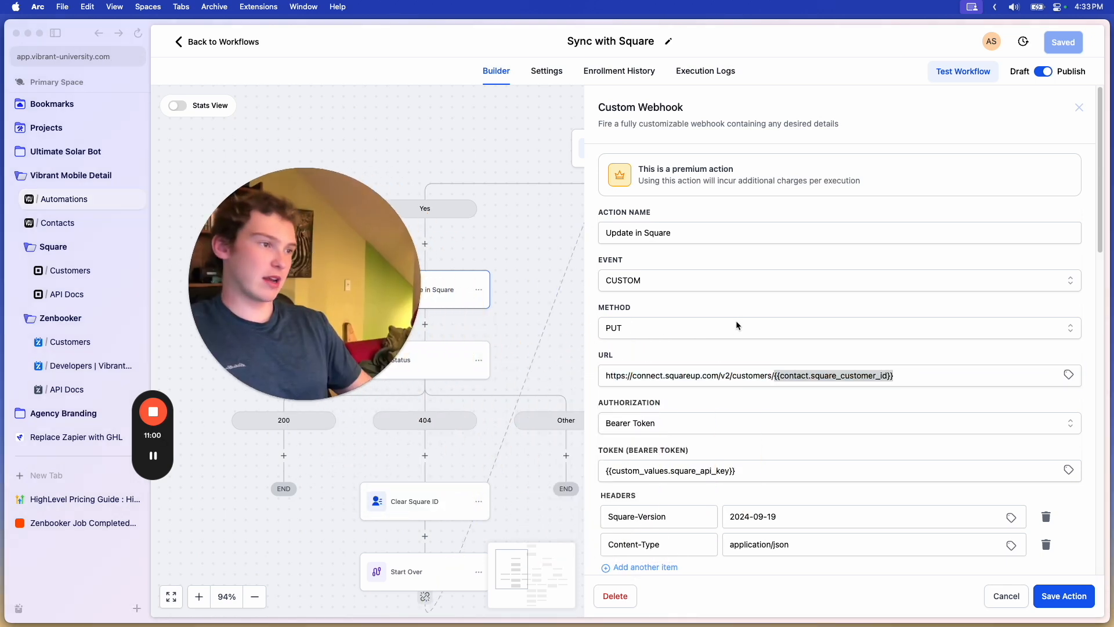
left_click(722, 357)
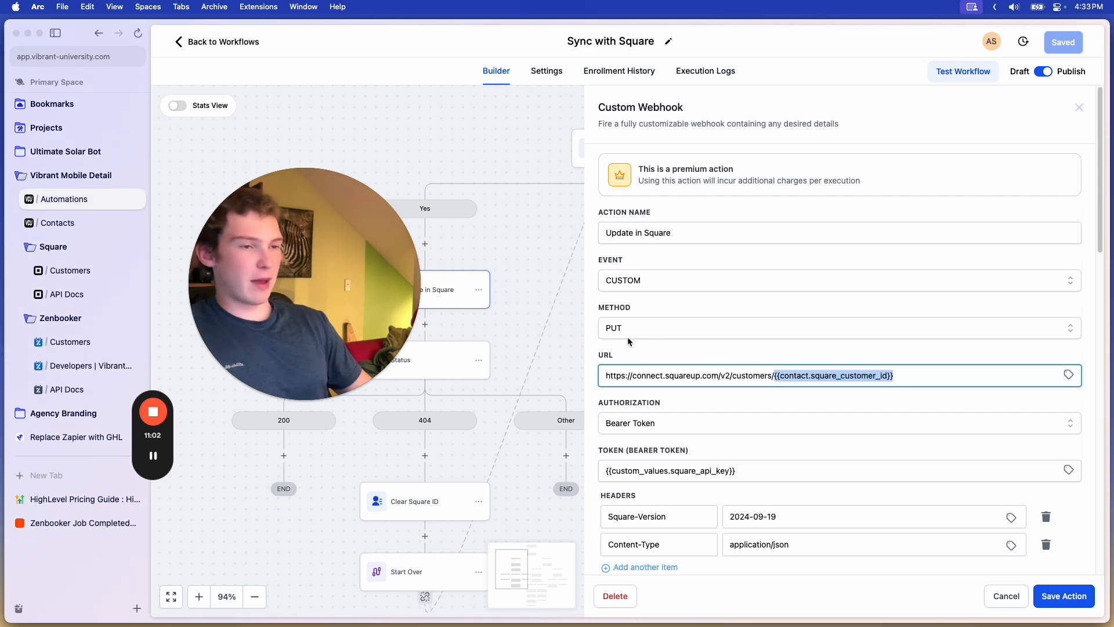
left_click(656, 329)
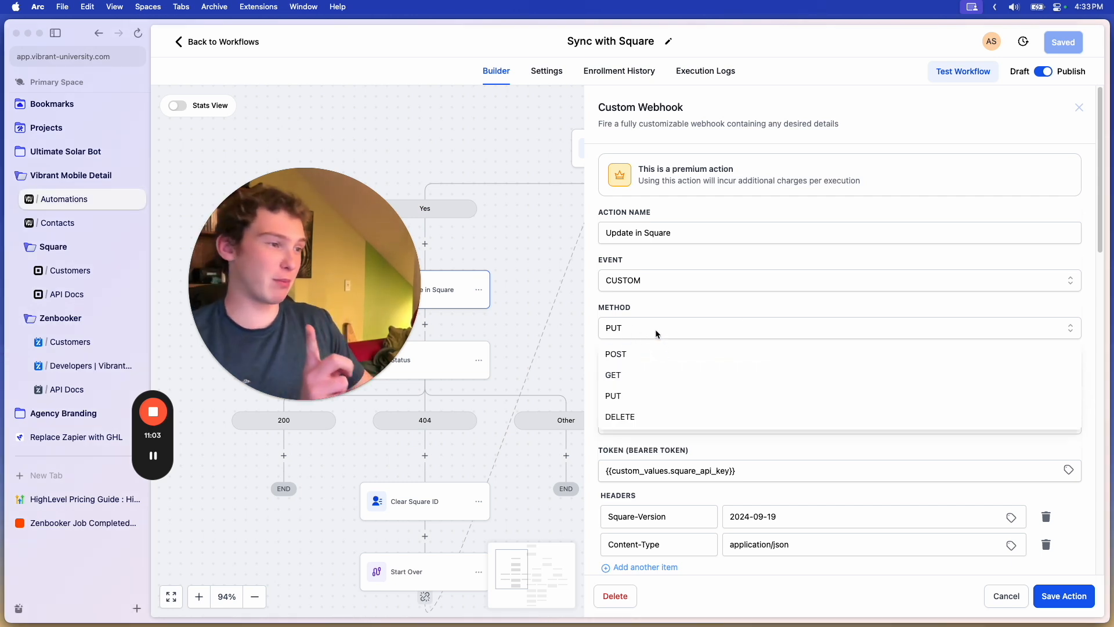
- Switch the Update in Square webhook's request method to POST and back to PUT
left_click(639, 355)
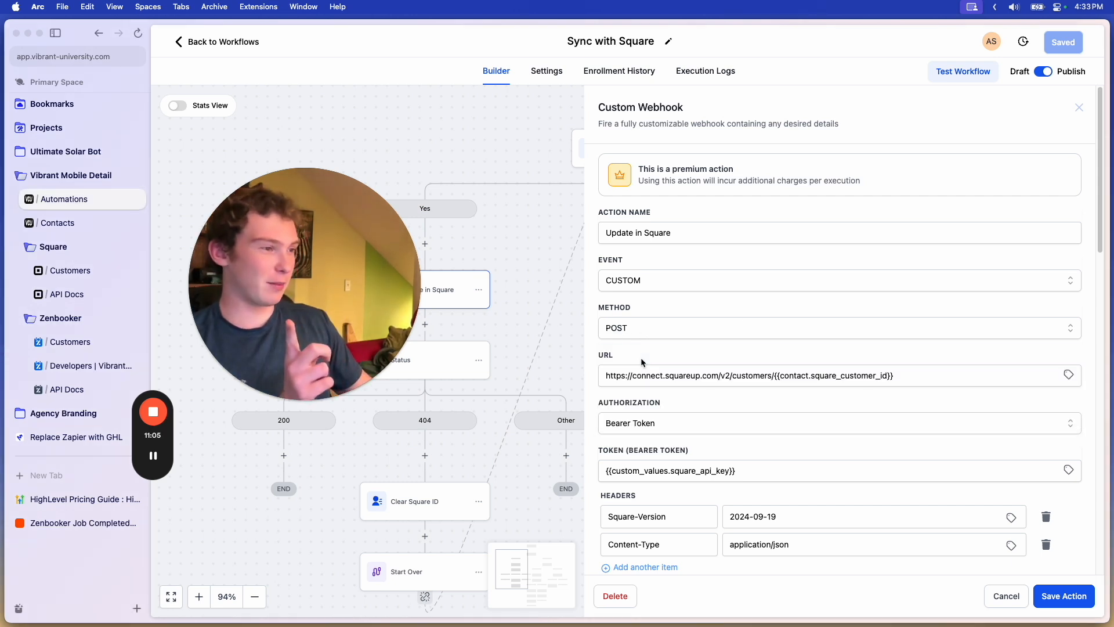
left_click(636, 326)
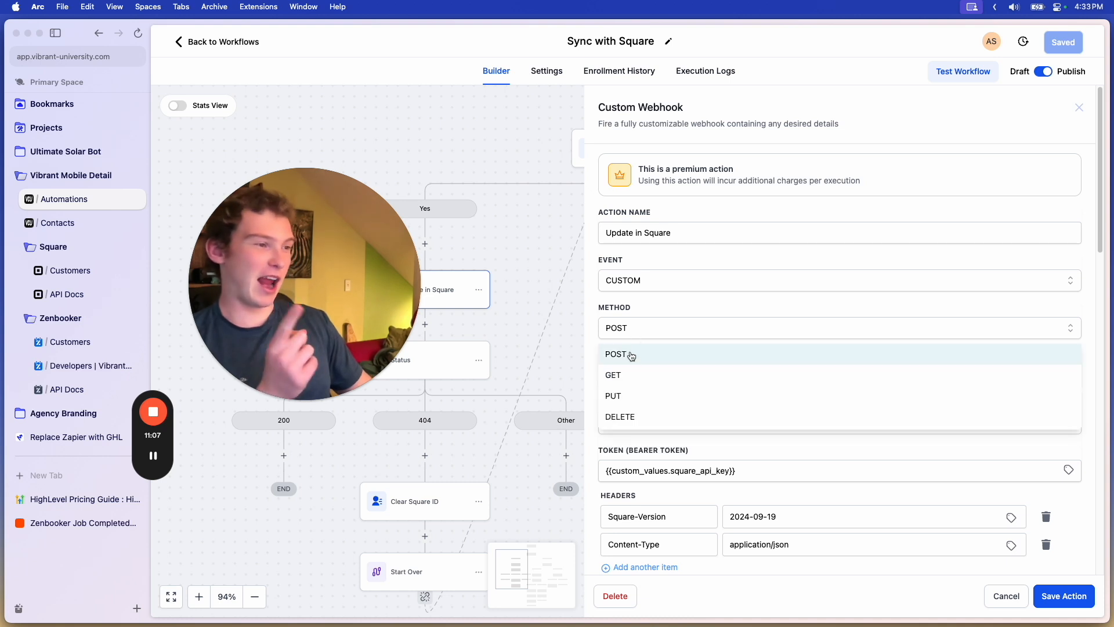
left_click(626, 397)
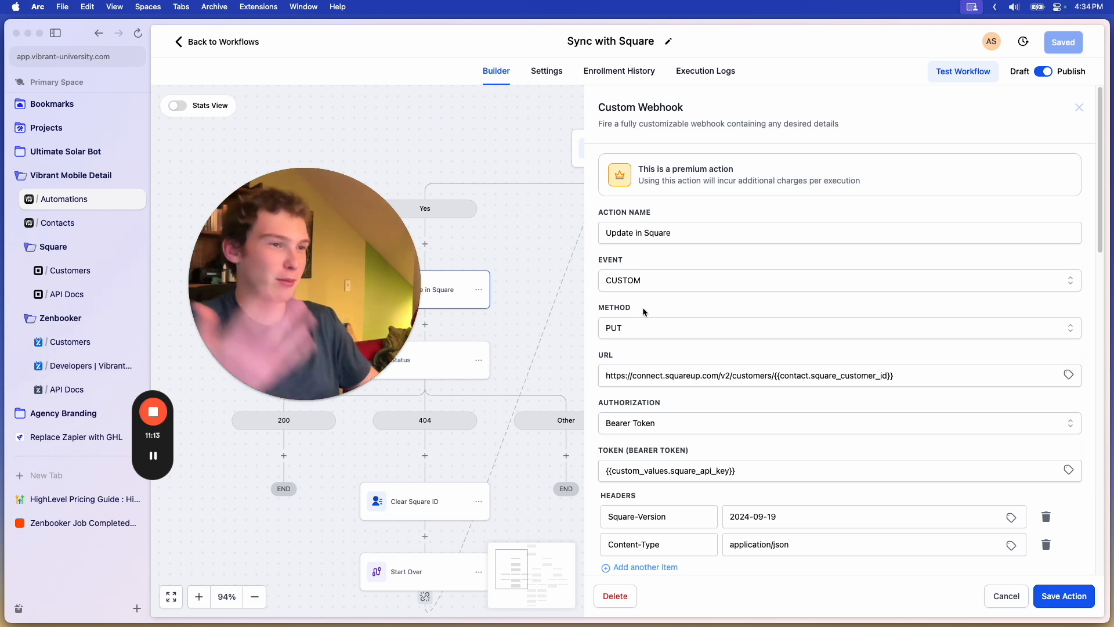
- Reopen the Square Update customer docs and highlight the Square-Version, Content-Type and Authorization Bearer header parts in the cURL sample
scroll(635, 311, "down", 5)
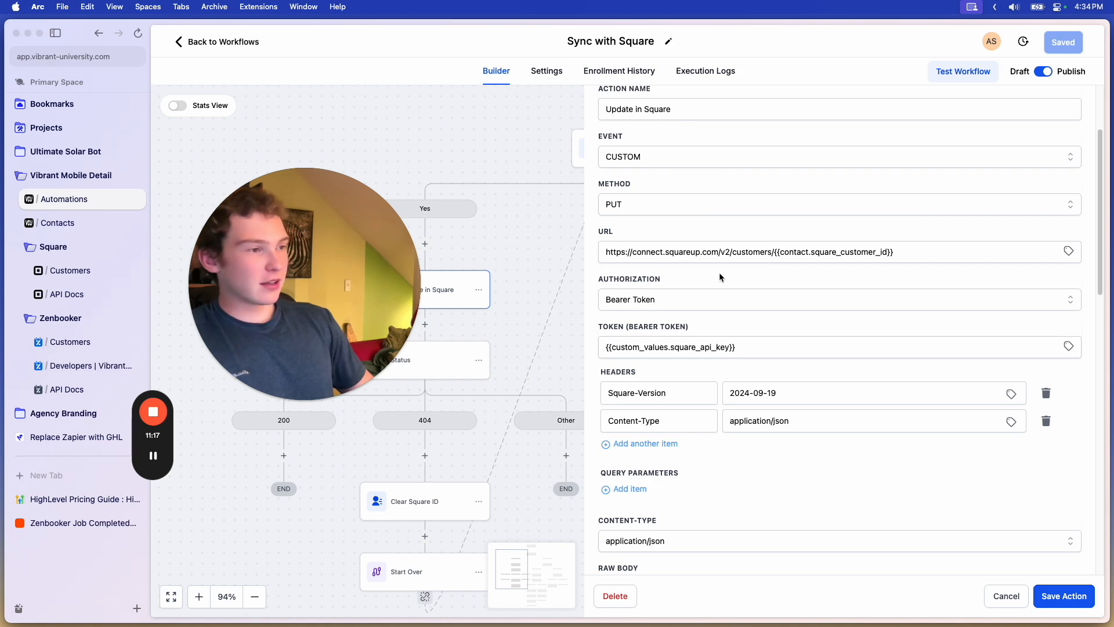
left_click_drag(343, 256, 411, 173)
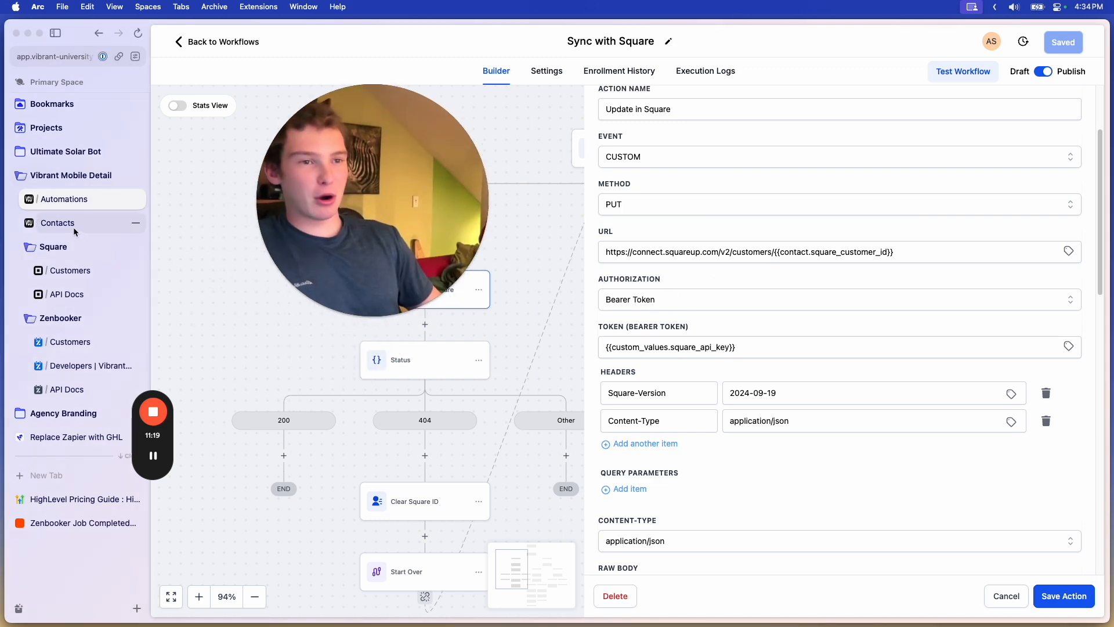
left_click(69, 270)
left_click(67, 294)
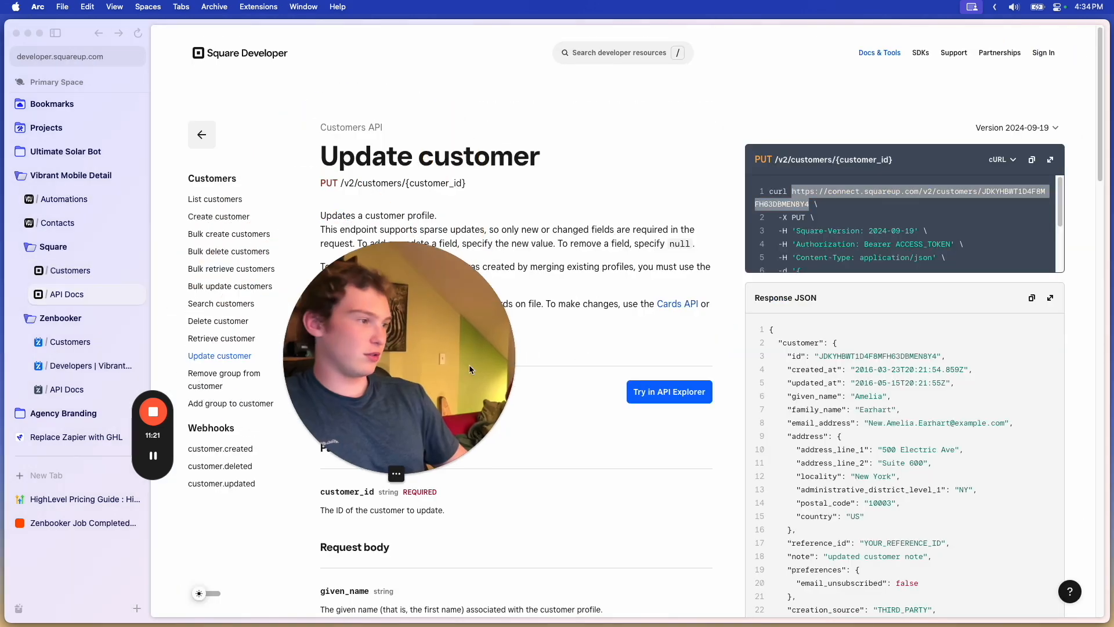
left_click_drag(470, 369, 847, 489)
scroll(801, 225, "down", 2)
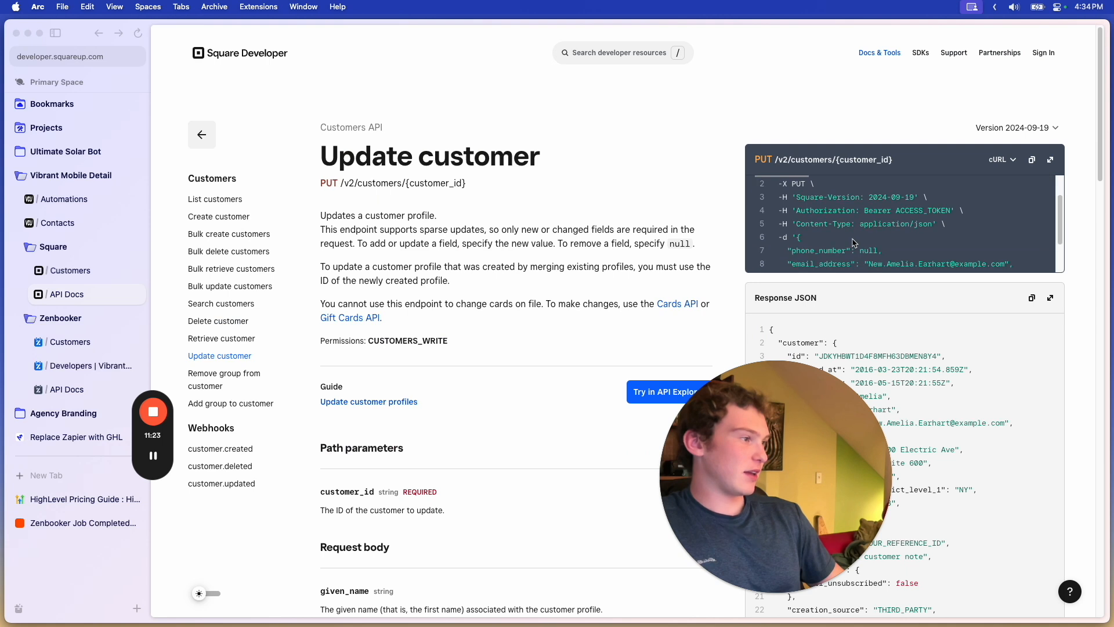
double_click(806, 210)
left_click(826, 210)
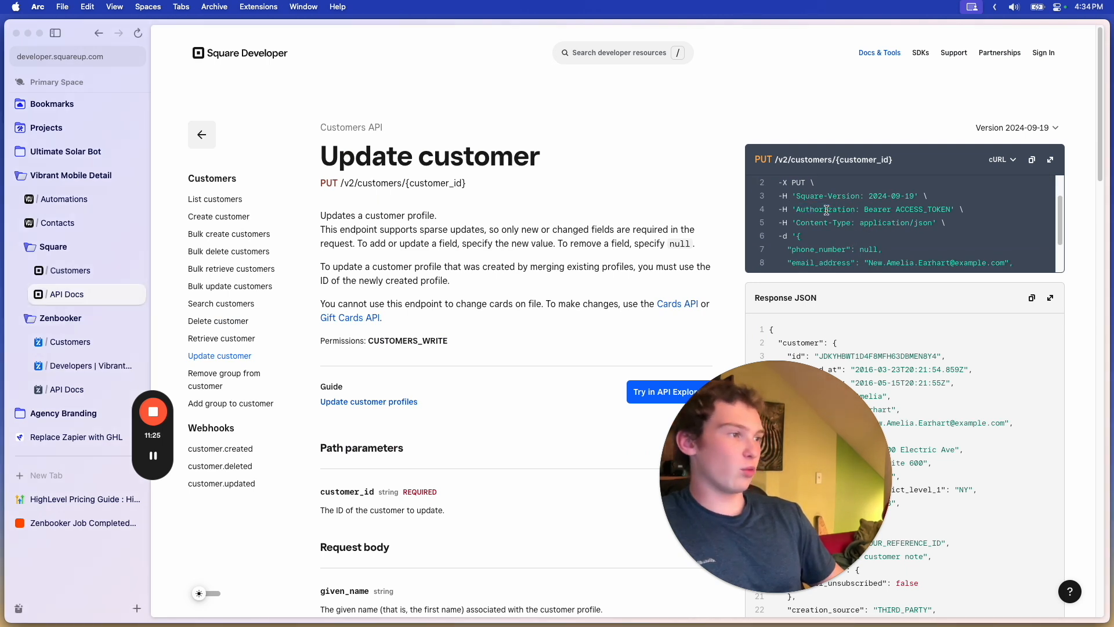
double_click(827, 210)
left_click_drag(796, 196, 855, 196)
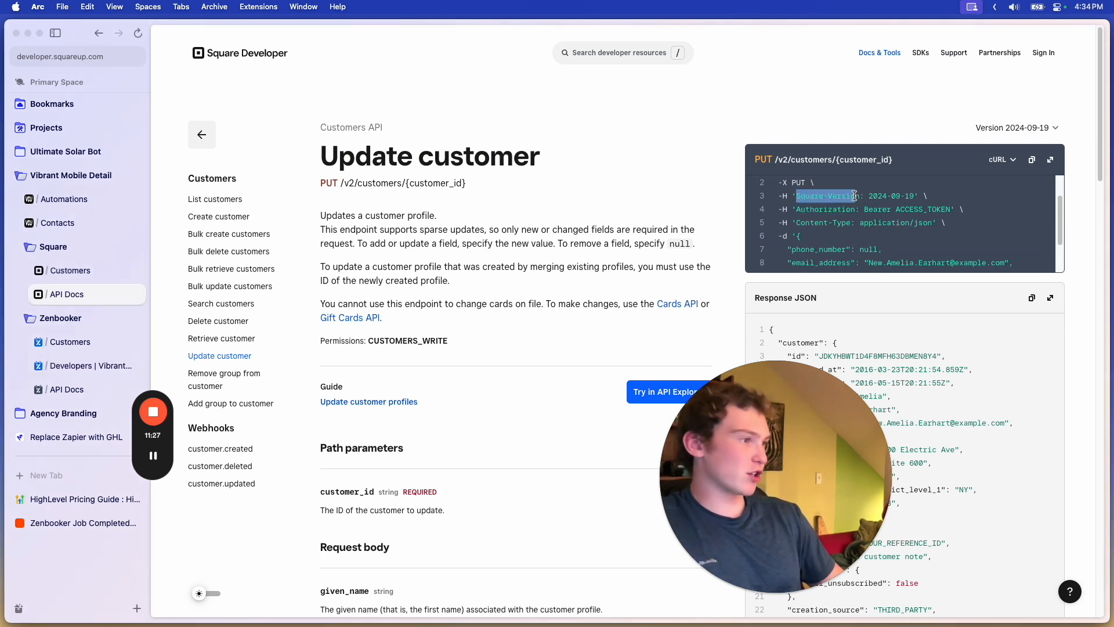
left_click(872, 195)
left_click(795, 219)
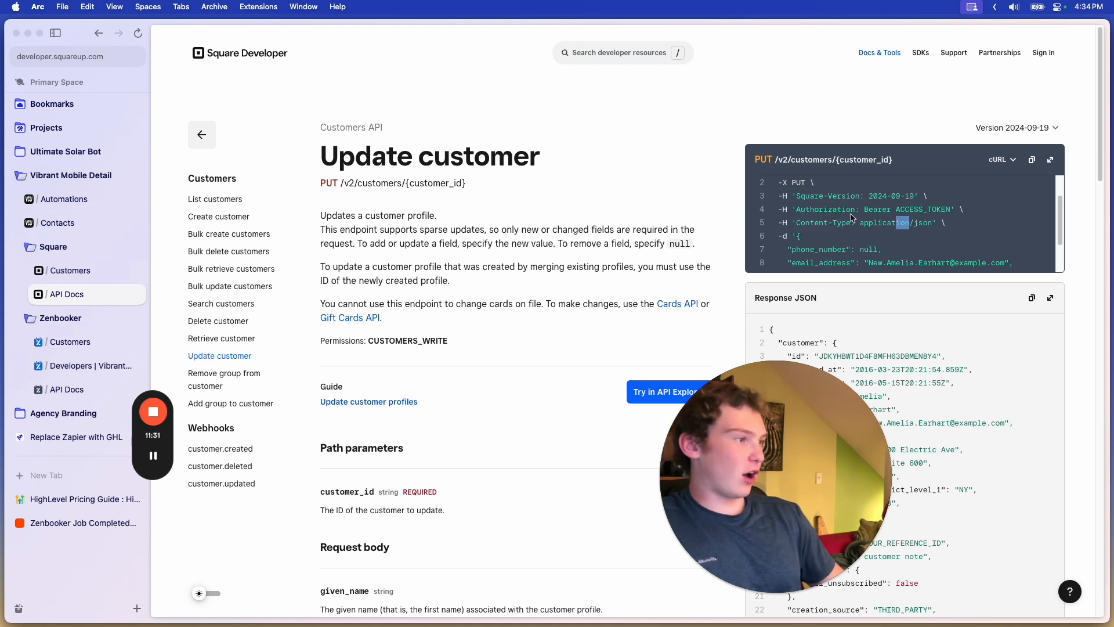
left_click_drag(865, 209, 890, 211)
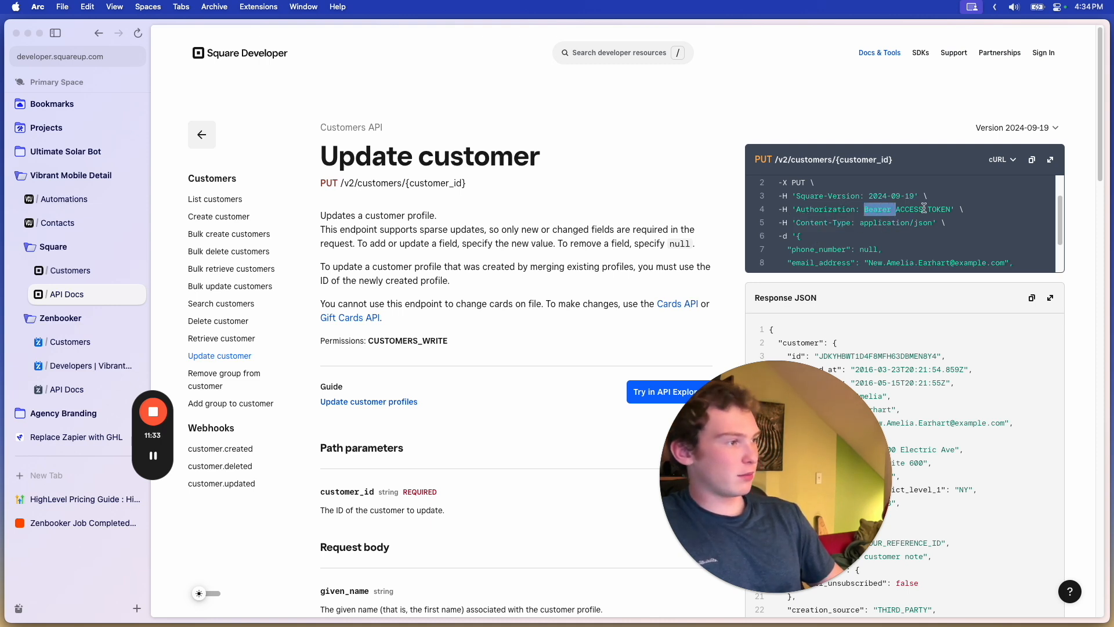
- Return to the Update in Square webhook, show the available authorization types, and highlight the {{custom_values.square_api_key}} bearer token value
left_click(64, 199)
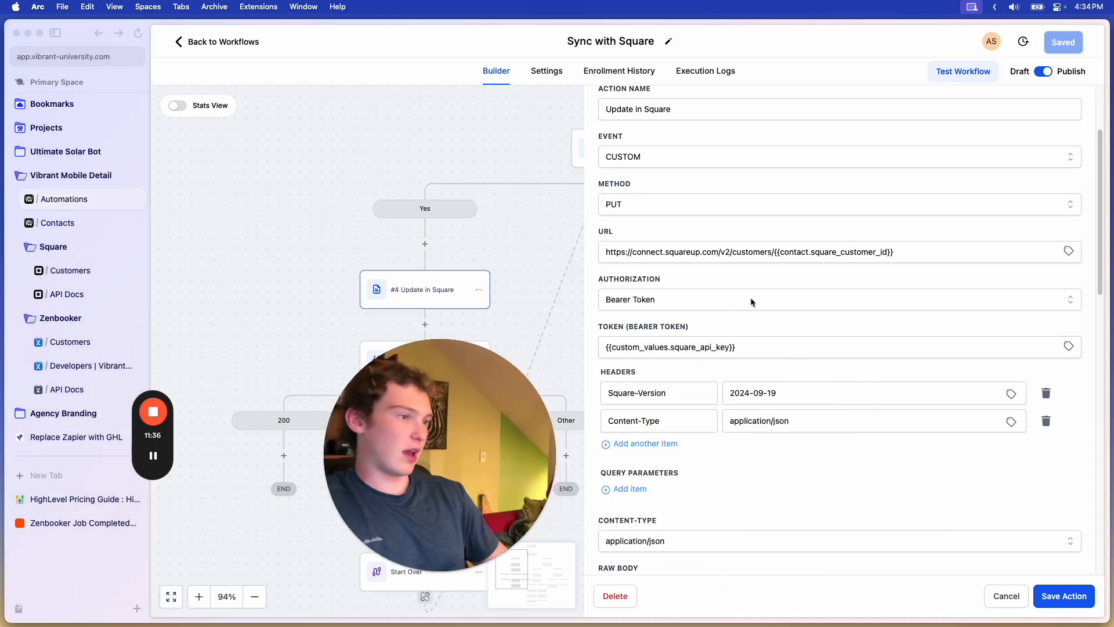
scroll(710, 346, "down", 1)
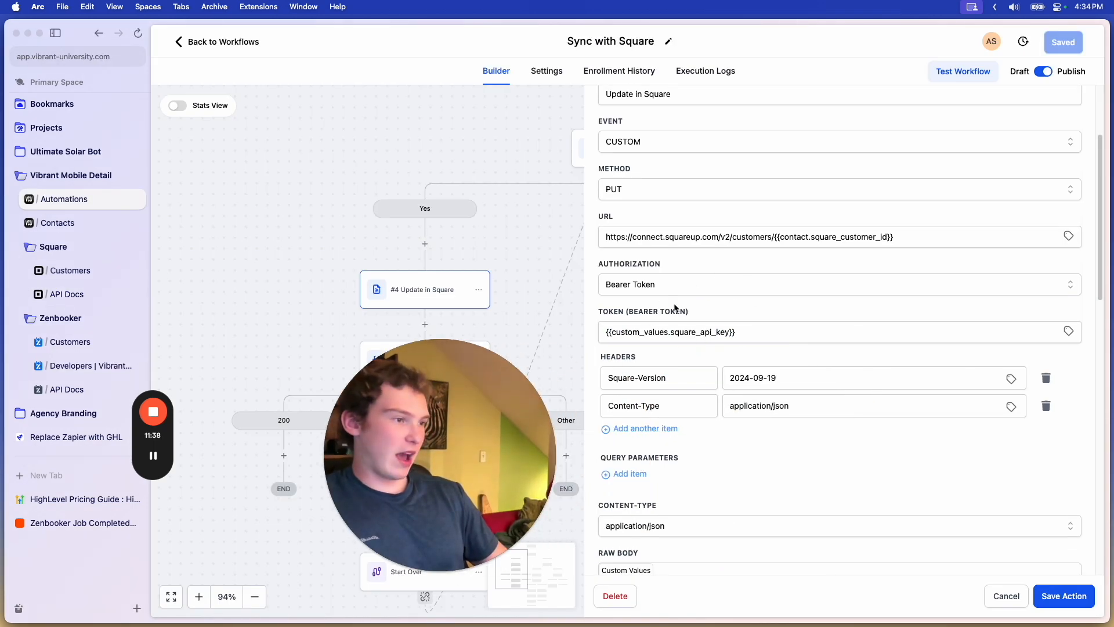
left_click(656, 287)
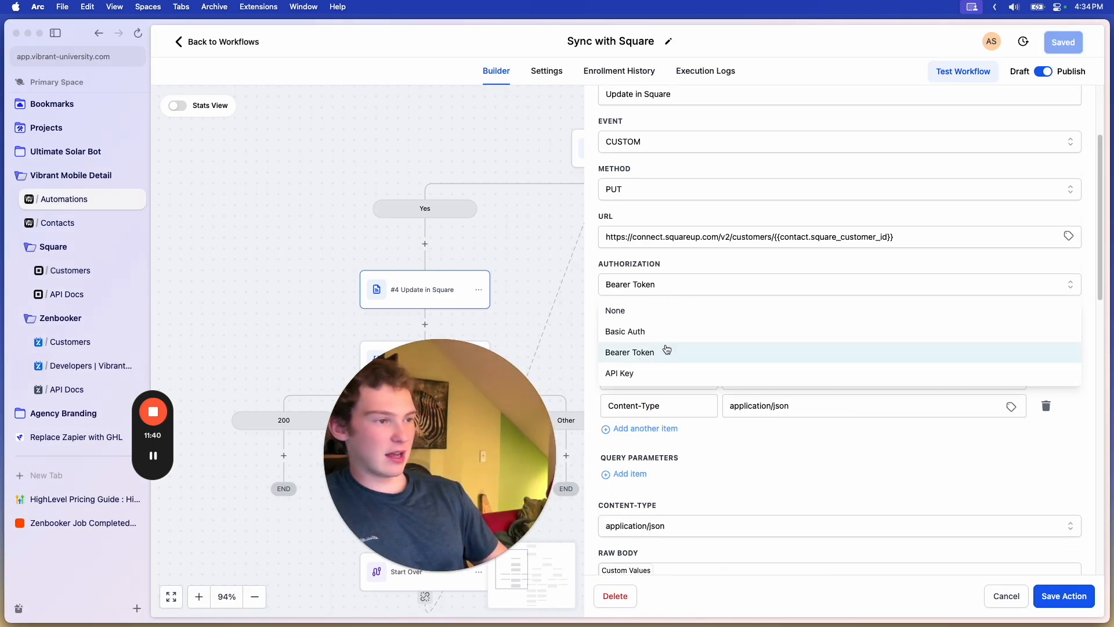
left_click(674, 269)
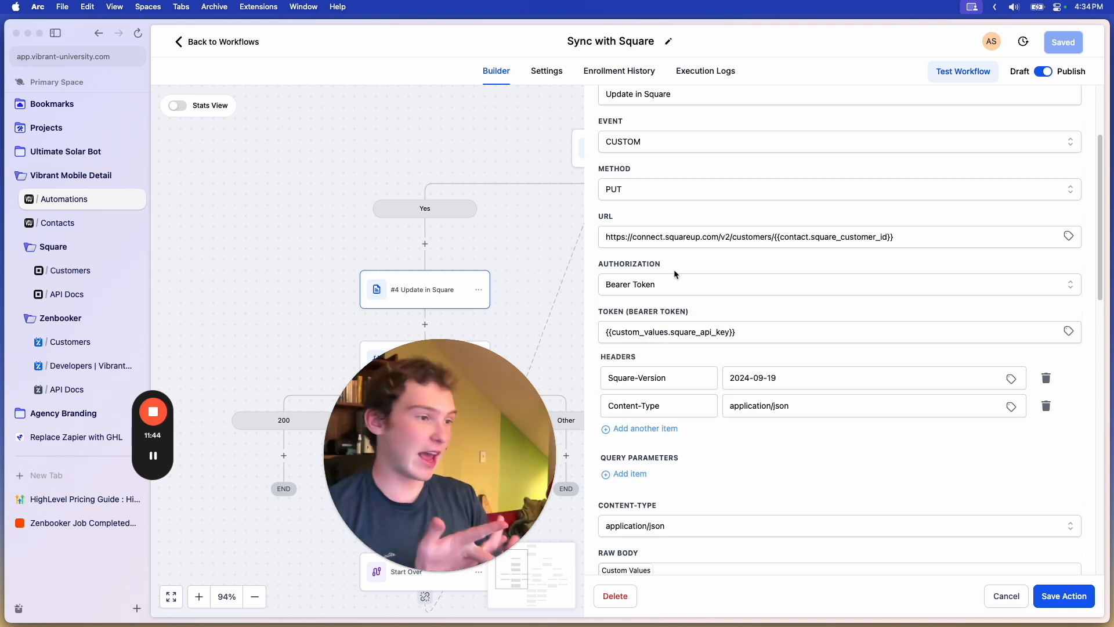
left_click(749, 332)
triple_click(749, 333)
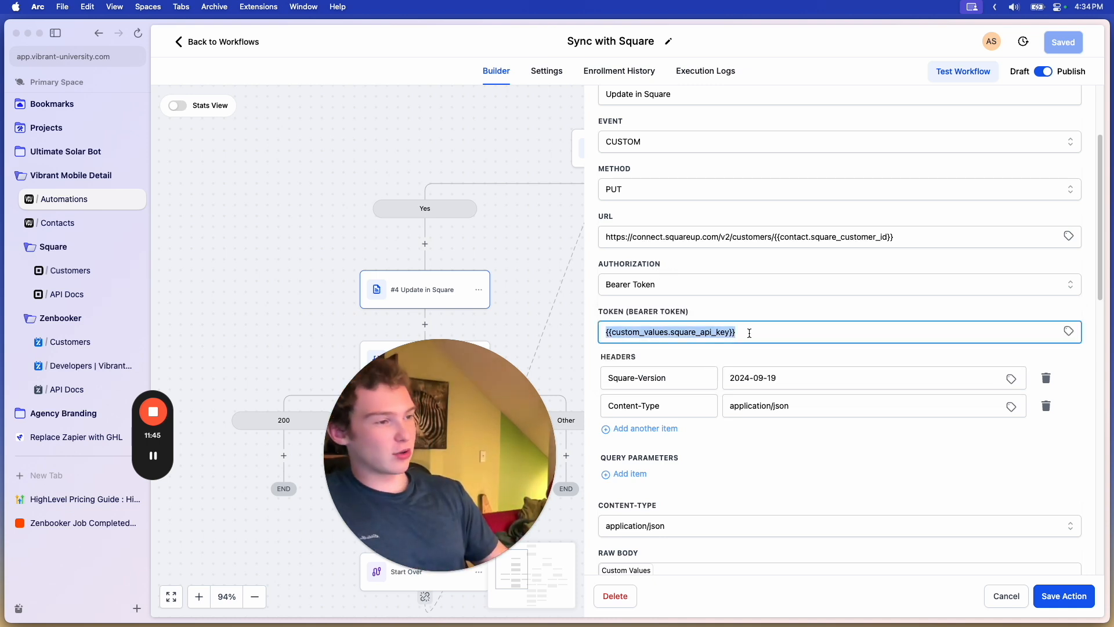
left_click(720, 316)
- Highlight the webhook's Square-Version and Content-Type header names and review its raw JSON body
scroll(699, 342, "down", 1)
scroll(699, 341, "down", 1)
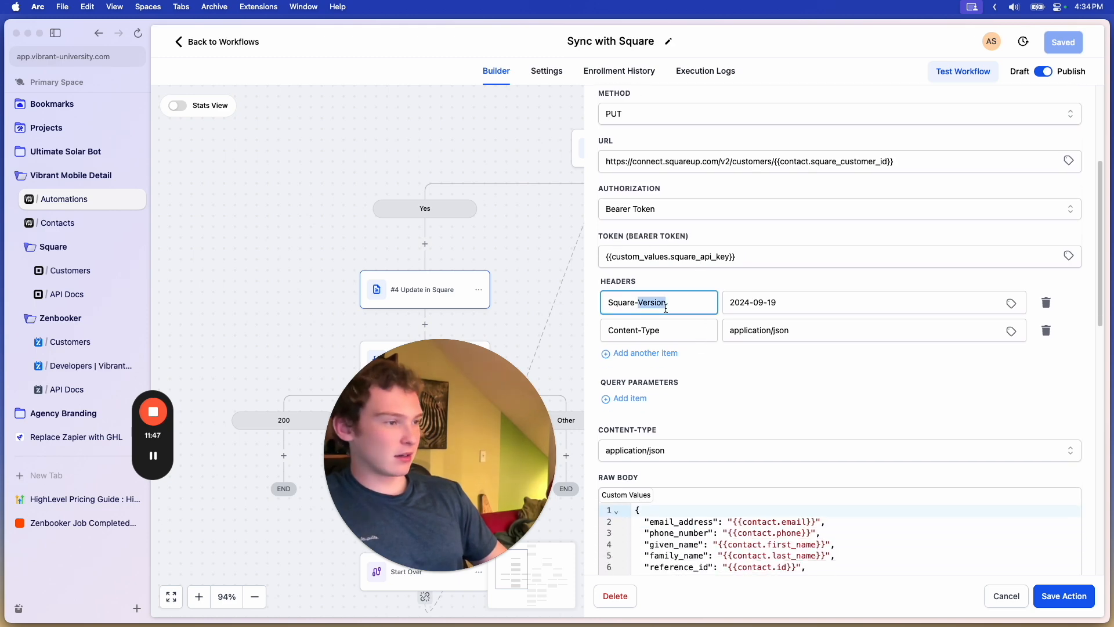
triple_click(666, 308)
triple_click(652, 330)
scroll(720, 313, "down", 3)
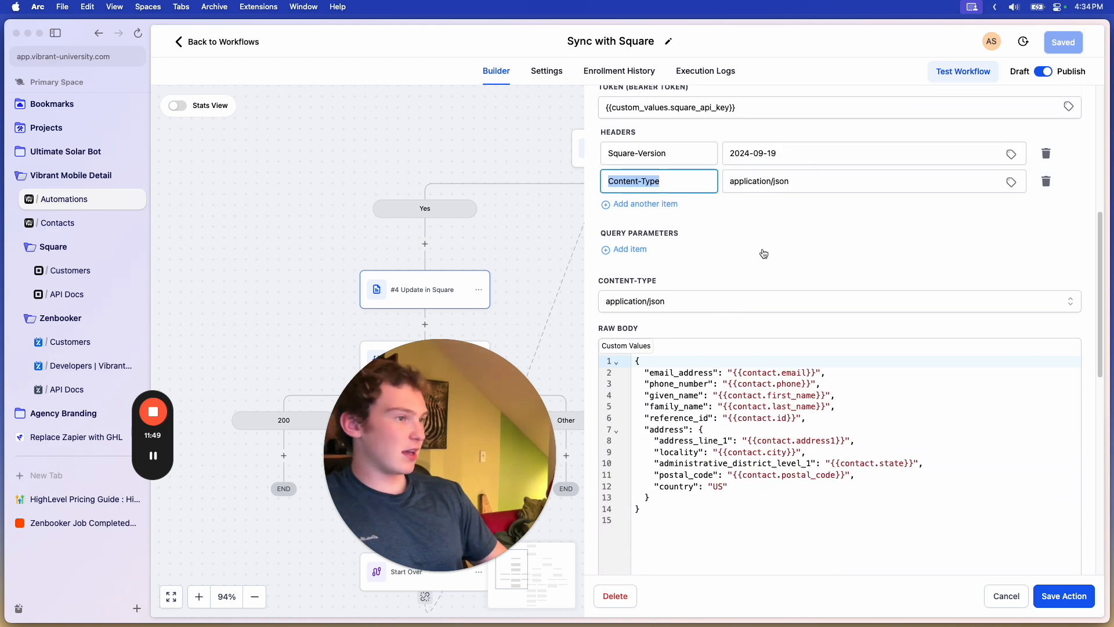
left_click(806, 228)
scroll(740, 336, "down", 2)
left_click(743, 352)
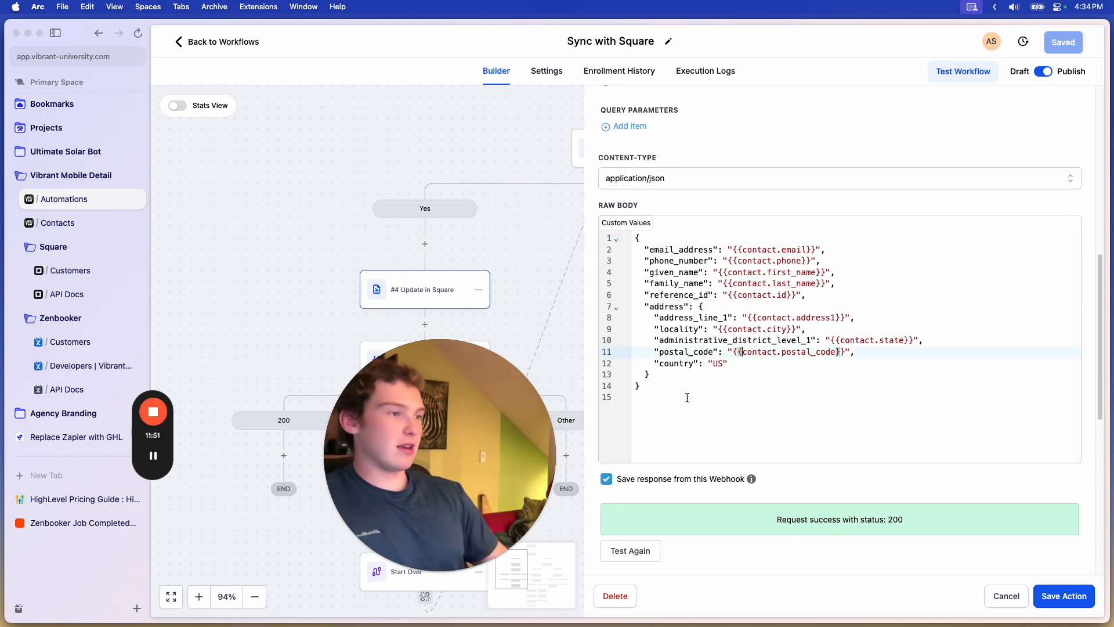
- Go back to the Update customer docs, enlarge the cURL sample, highlight its JSON data block, and close the enlarged view
left_click(67, 294)
scroll(858, 343, "down", 2)
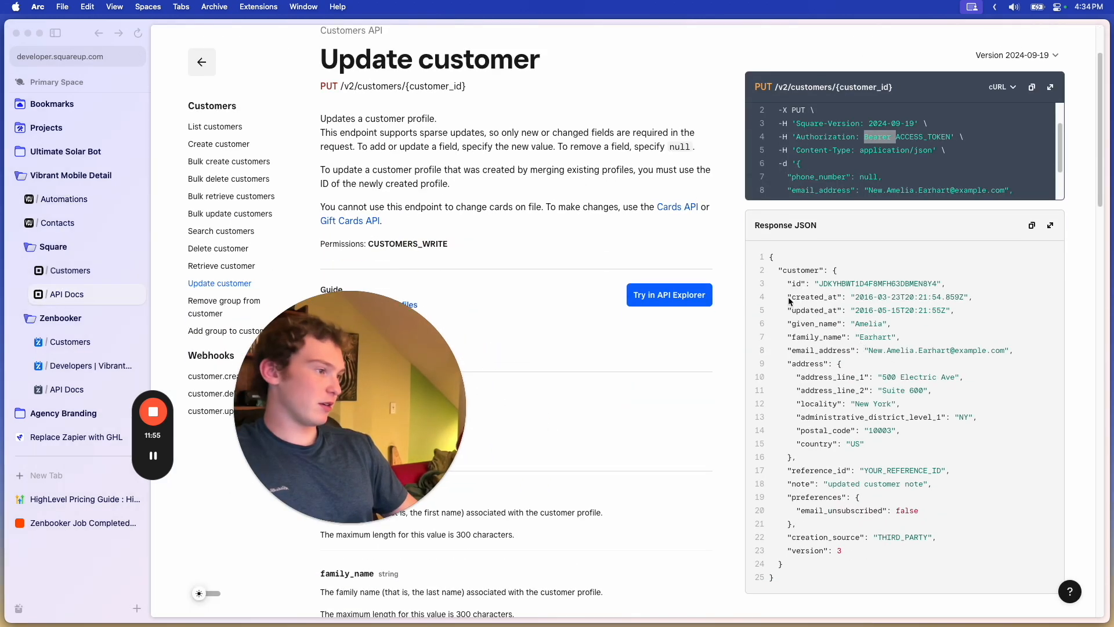
scroll(836, 174, "up", 1)
scroll(831, 210, "up", 3)
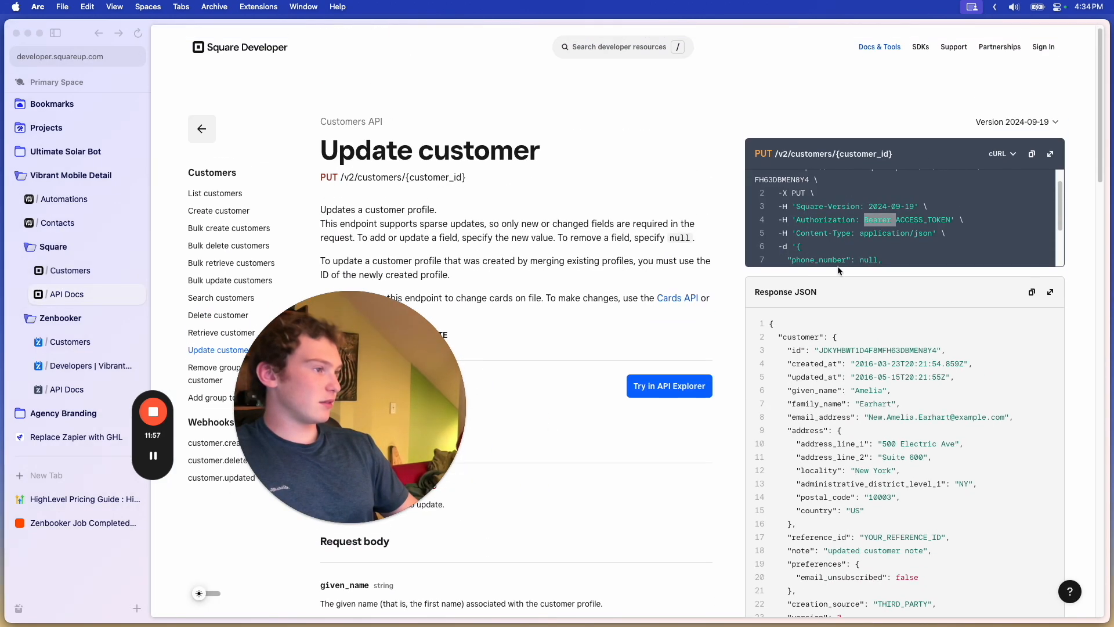
left_click(1052, 155)
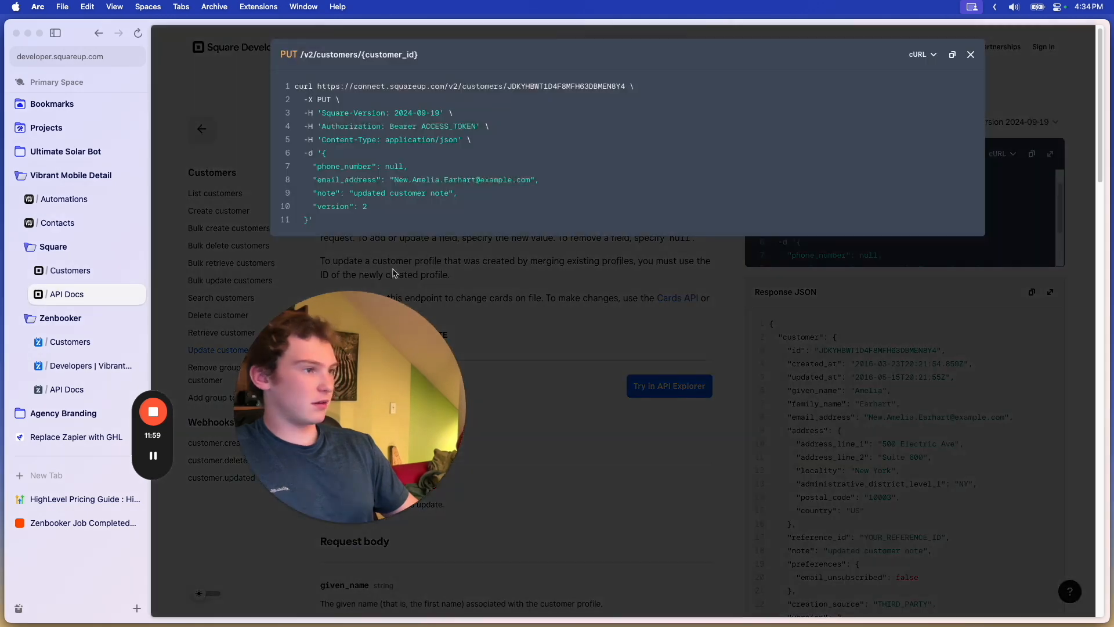
left_click_drag(325, 226, 317, 194)
left_click(319, 160)
left_click(310, 150)
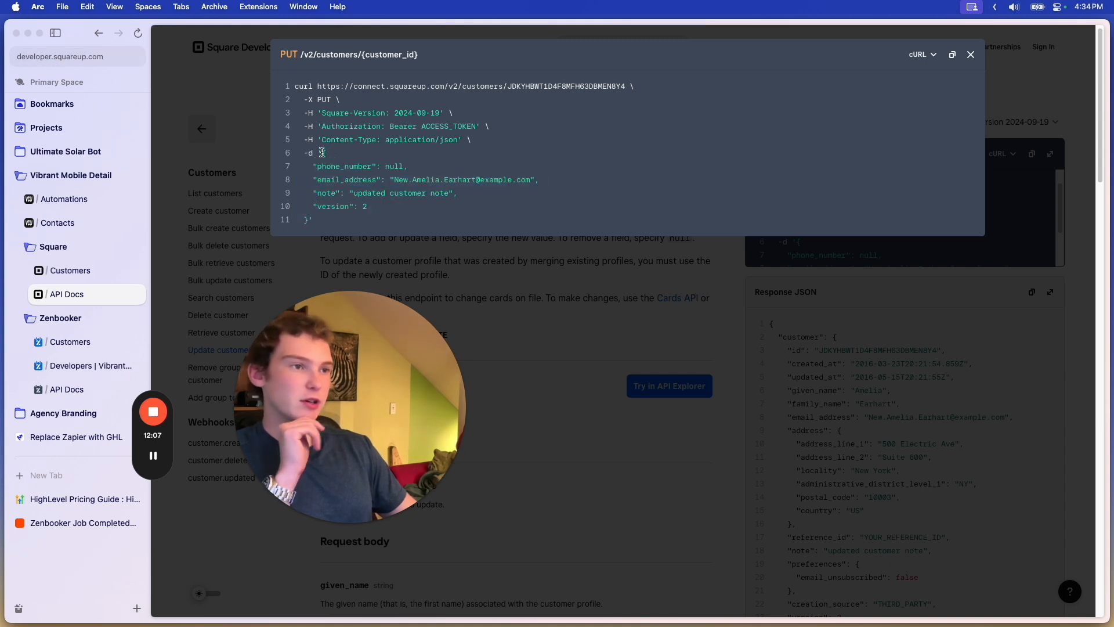
left_click_drag(340, 167, 312, 234)
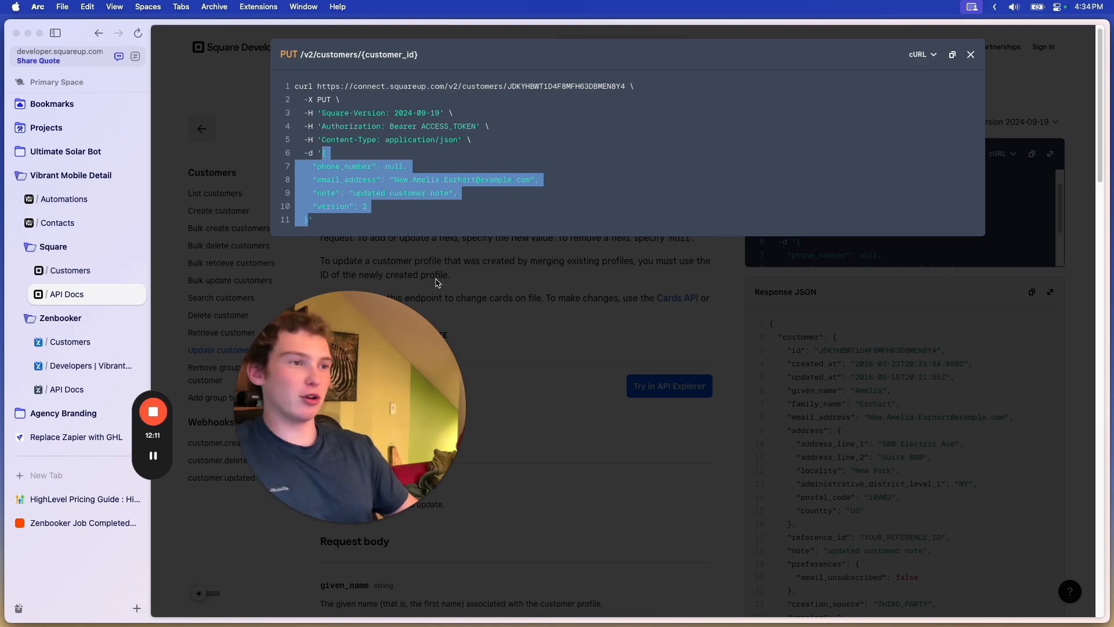
left_click(529, 326)
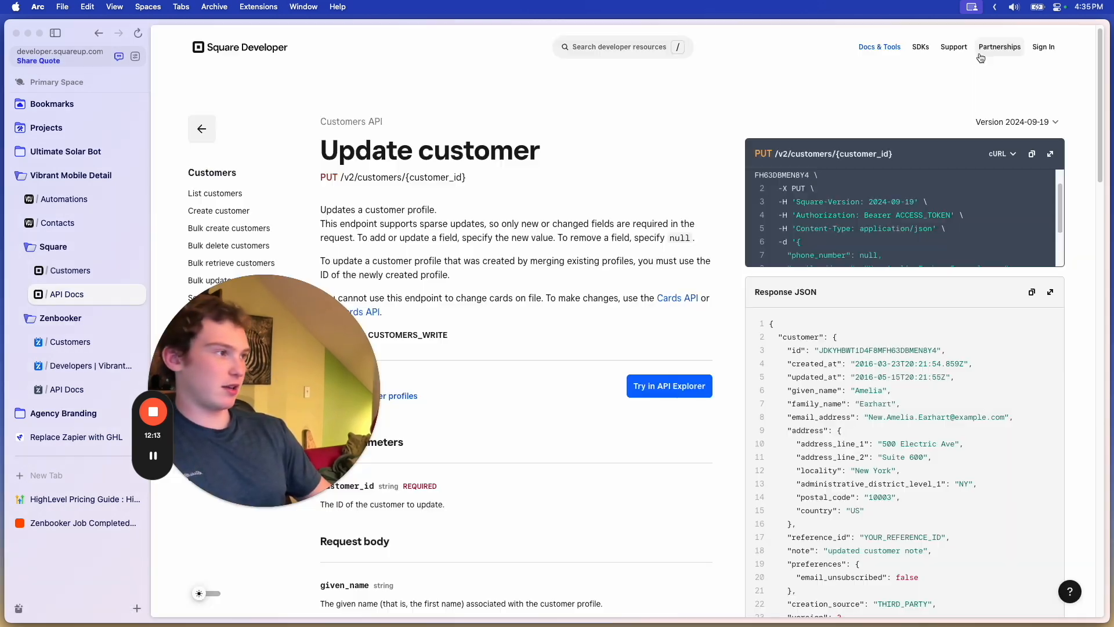
- Read through the request body fields that the Update customer endpoint accepts, such as family_name, email_address, address and phone_number
scroll(526, 325, "down", 10)
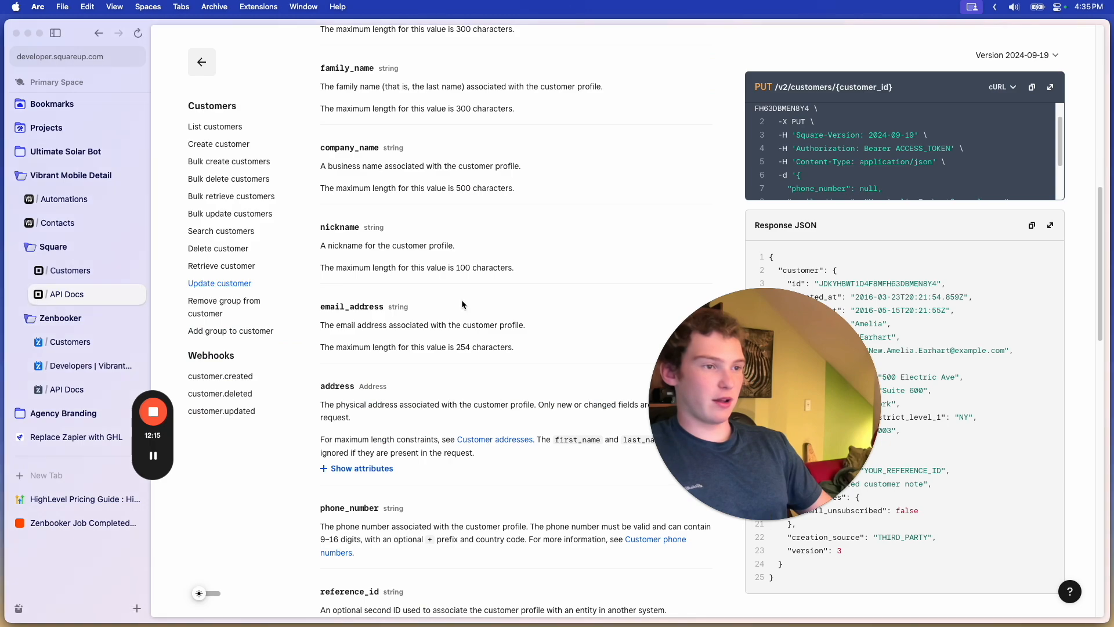
scroll(464, 300, "up", 5)
scroll(463, 300, "down", 10)
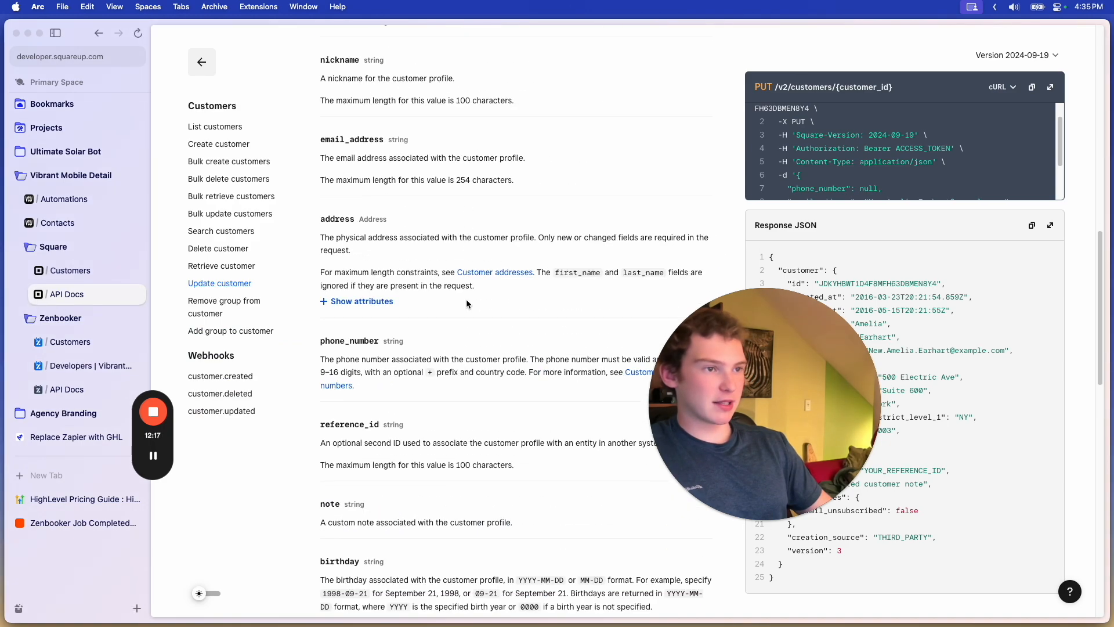
scroll(467, 301, "down", 5)
scroll(467, 300, "up", 15)
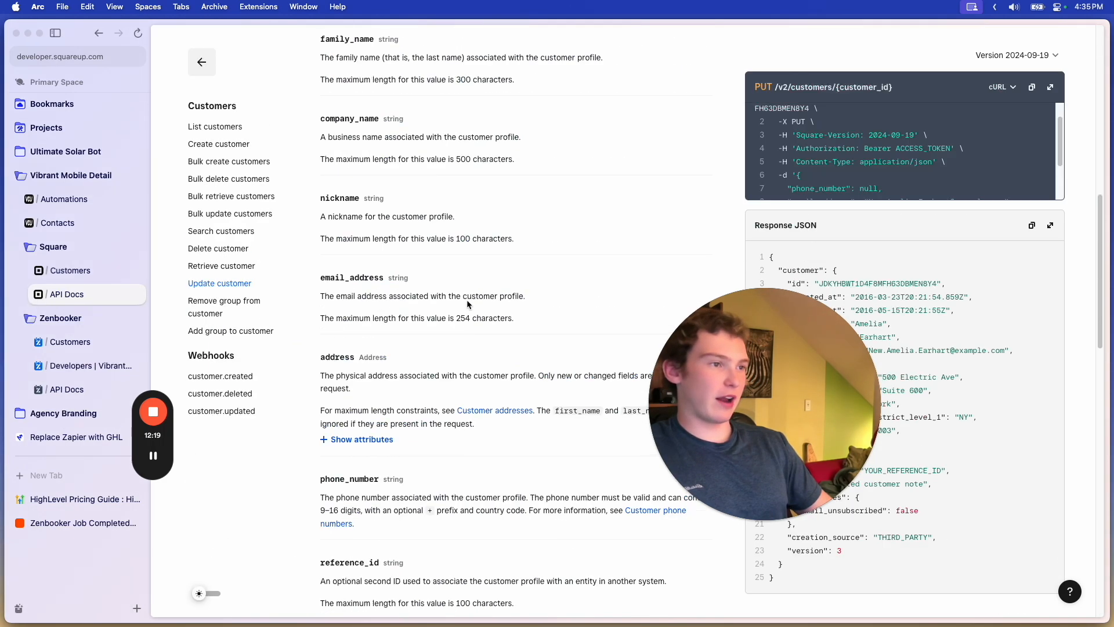
scroll(467, 299, "up", 5)
- Return to the Update in Square webhook and highlight the given_name, family_name and address keys and the whole JSON in its raw body
left_click(64, 199)
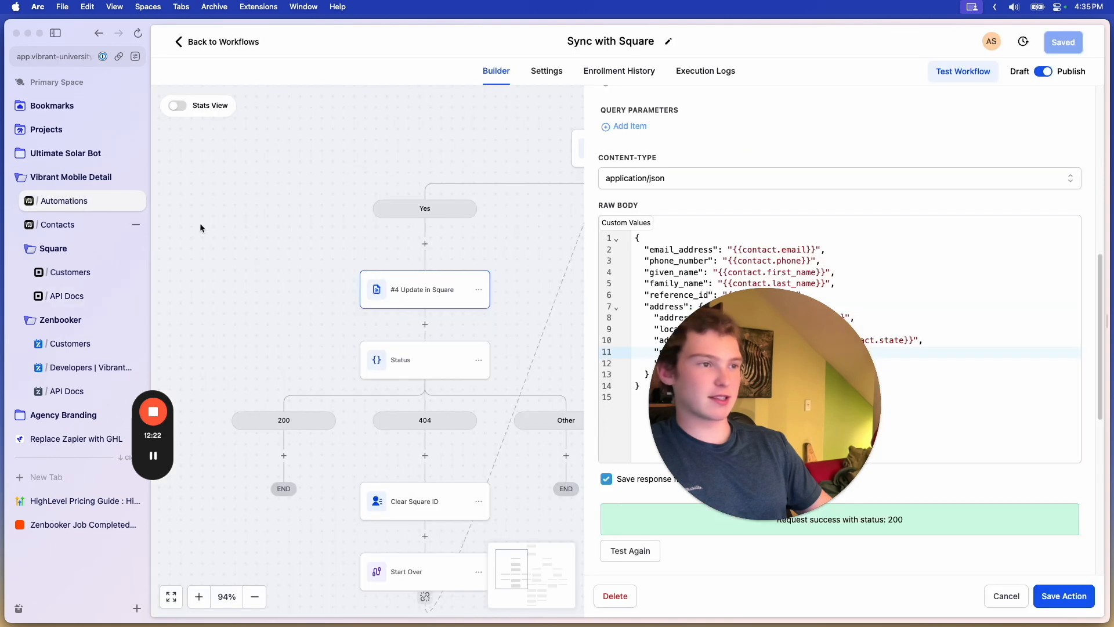
key("super+a")
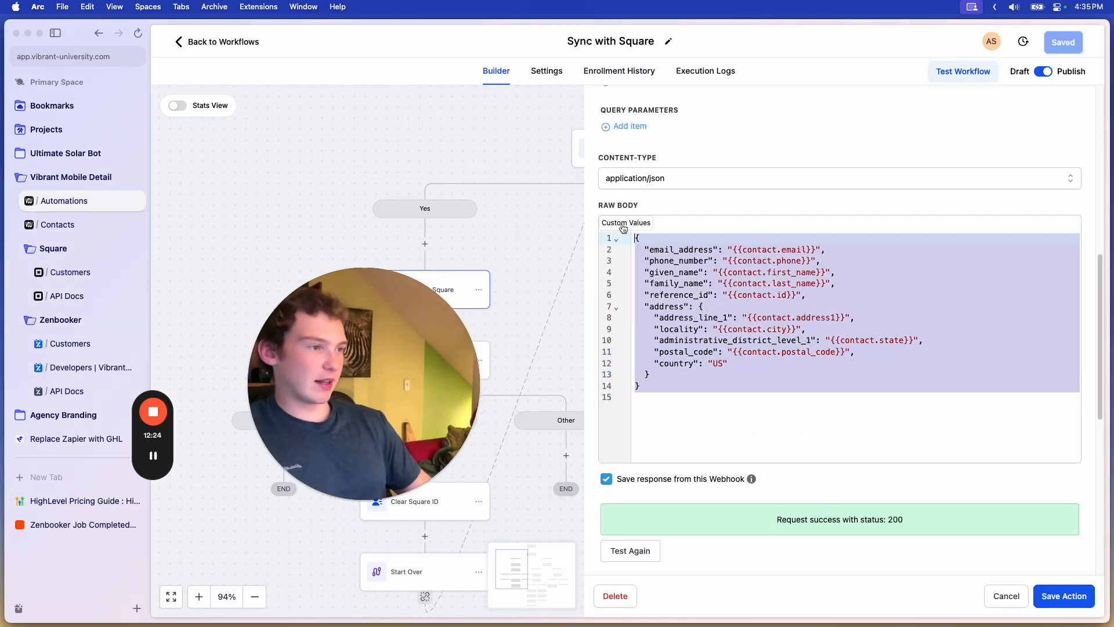
left_click(735, 366)
left_click(794, 272)
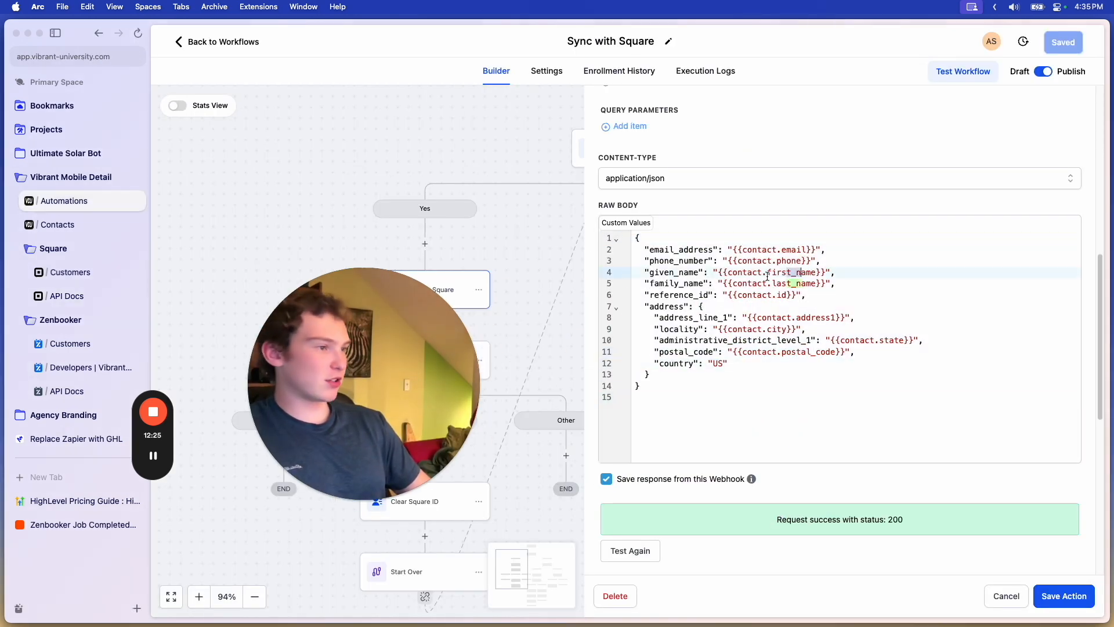
double_click(668, 273)
double_click(676, 284)
double_click(689, 306)
scroll(691, 354, "down", 1)
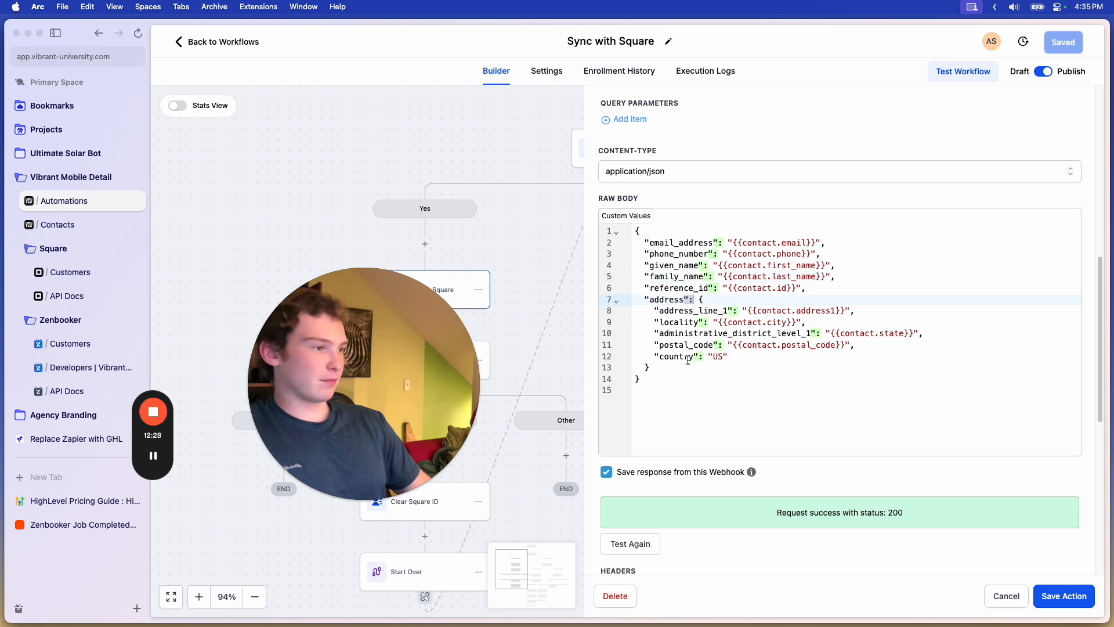
left_click_drag(638, 377, 635, 228)
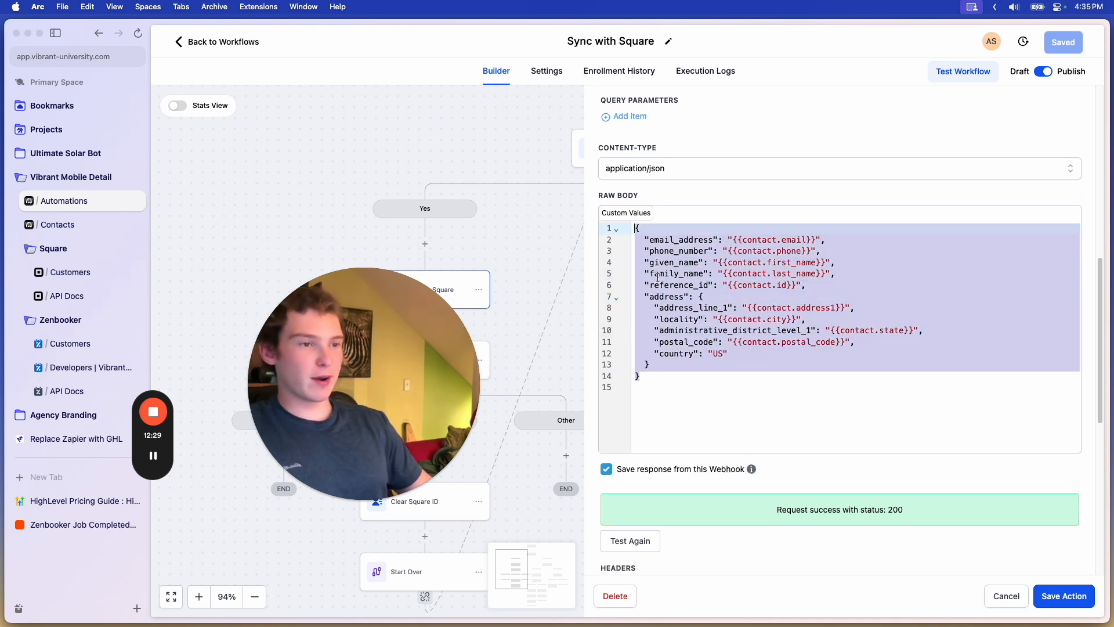
- Deselect the raw body text and review the webhook's method, URL, authorization and headers again
left_click_drag(342, 389, 317, 210)
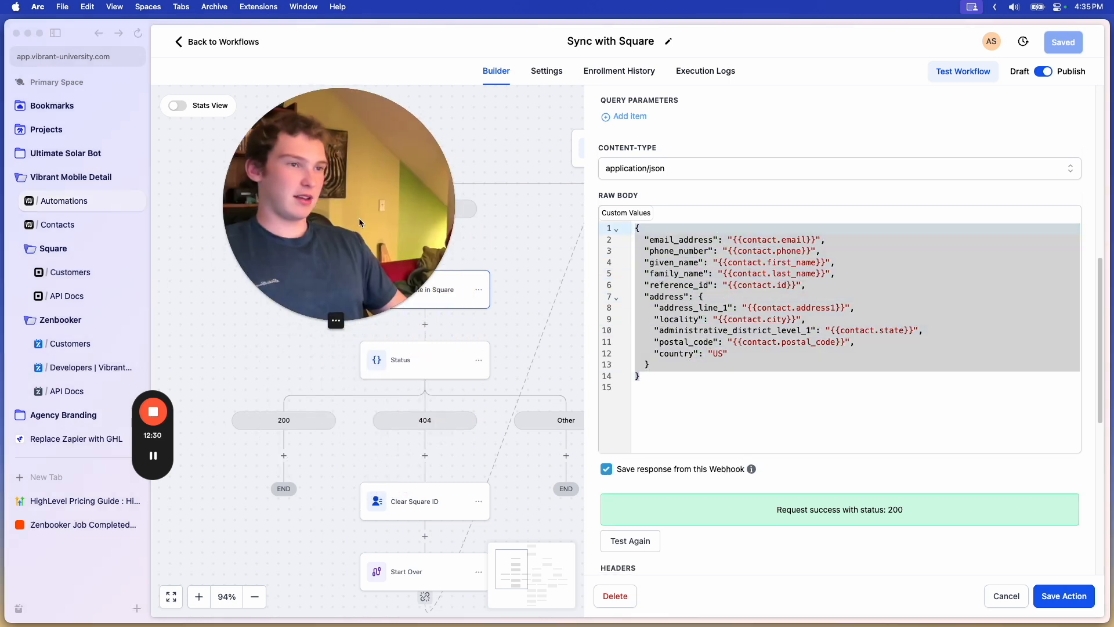
left_click(722, 294)
scroll(724, 302, "up", 6)
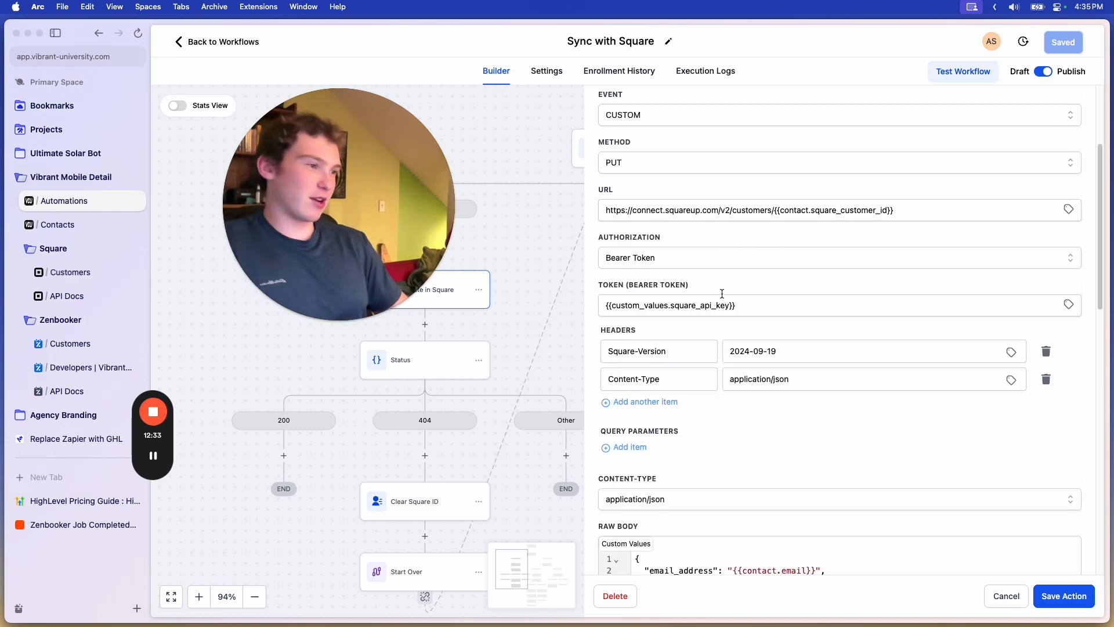
- Review the Update in Square webhook's headers and raw body once more and close its settings
scroll(727, 311, "down", 10)
scroll(727, 316, "down", 3)
scroll(755, 342, "up", 9)
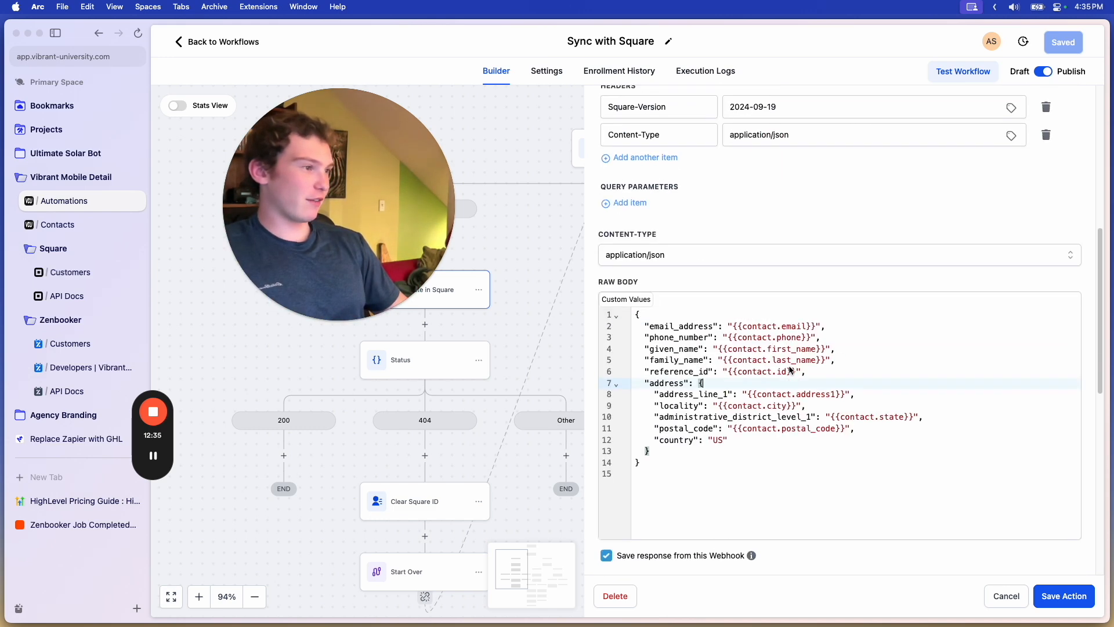
scroll(778, 273, "up", 7)
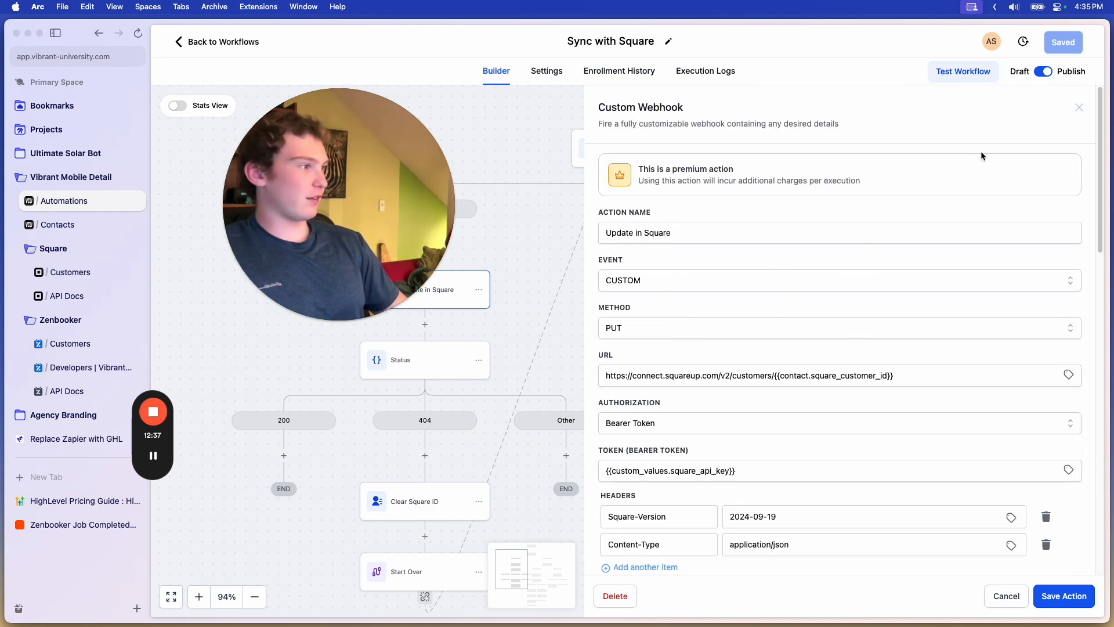
left_click(1079, 108)
left_click_drag(398, 240, 325, 203)
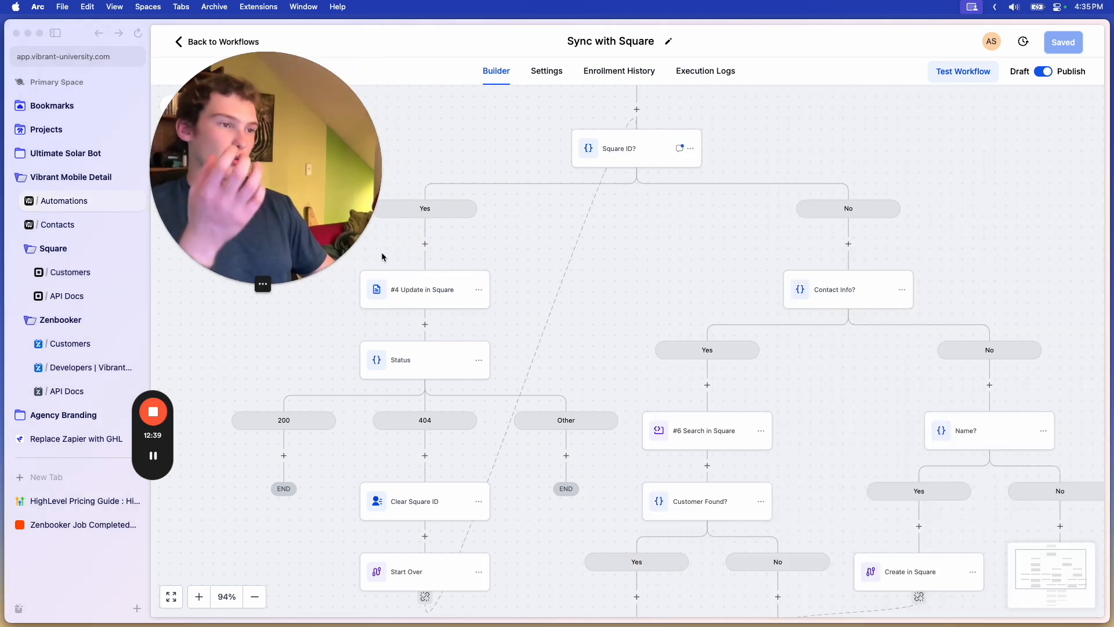
- Examine the 200, 404 and Other branches under the Status condition and the actions that follow them
scroll(464, 232, "down", 5)
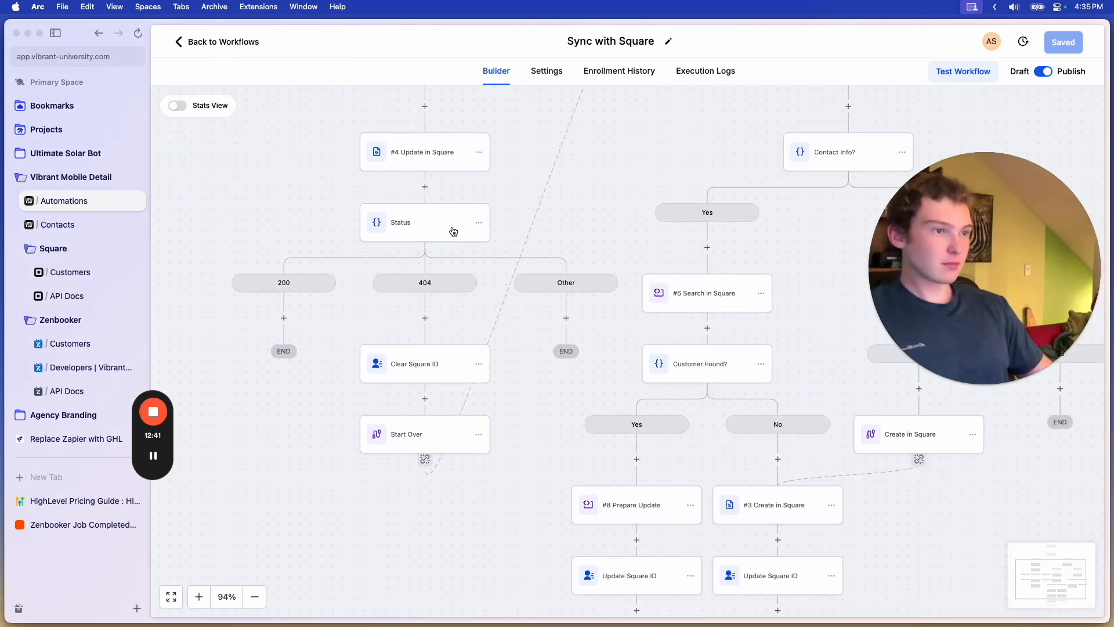
scroll(453, 231, "down", 2)
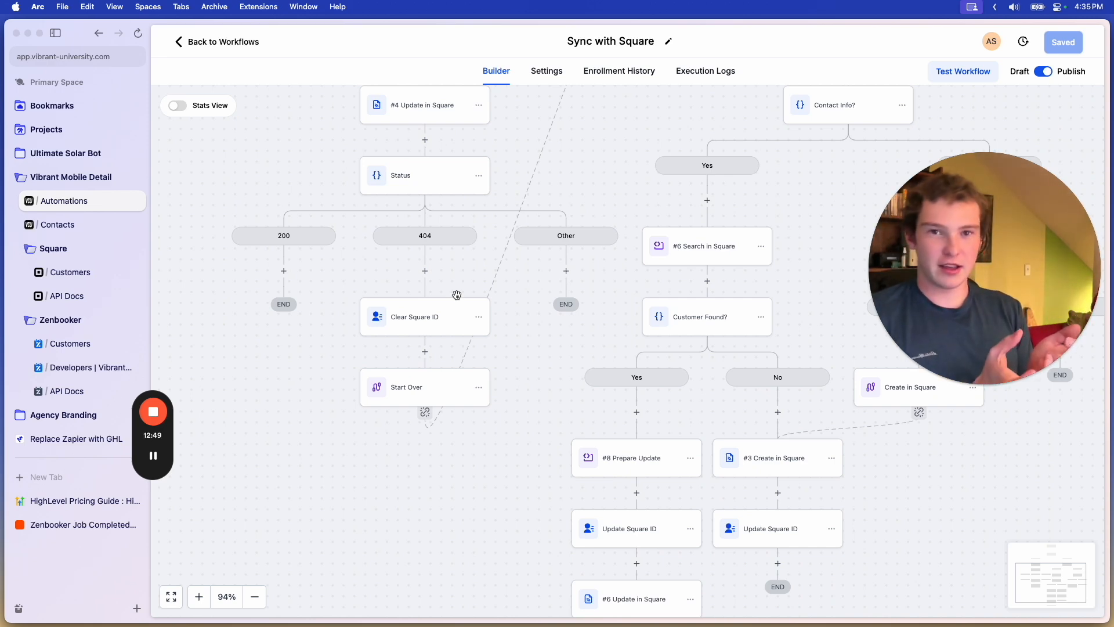
scroll(450, 232, "up", 2)
- Highlight {{contact.square_customer_id}} in the Update in Square webhook's URL, then open and close the Clear Square ID action
left_click(419, 162)
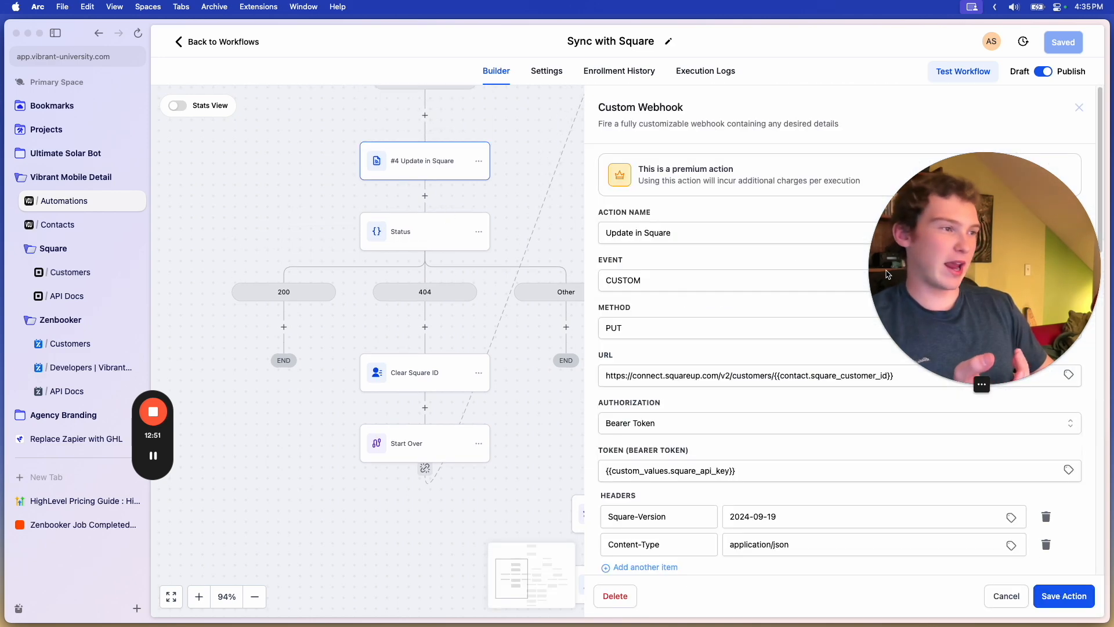
left_click_drag(933, 299, 907, 206)
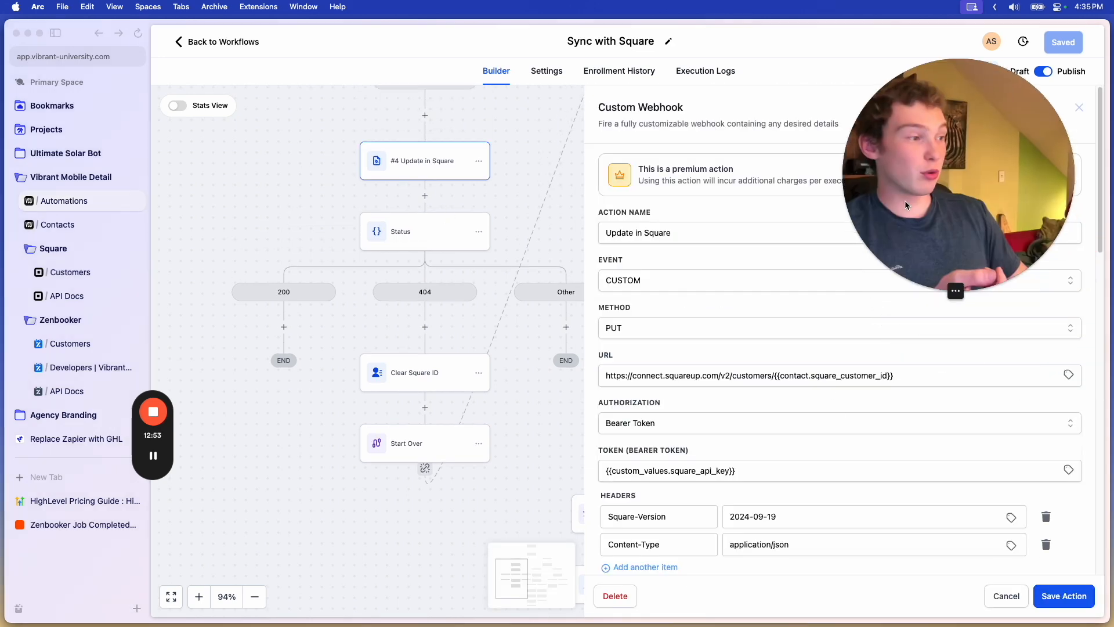
left_click(915, 378)
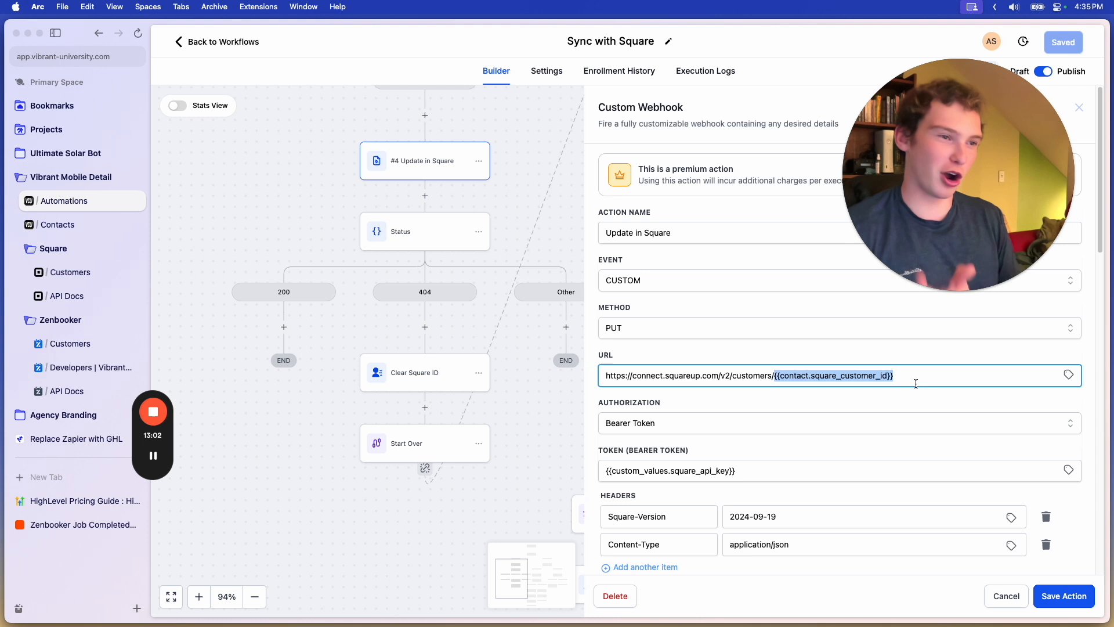
scroll(804, 405, "down", 3)
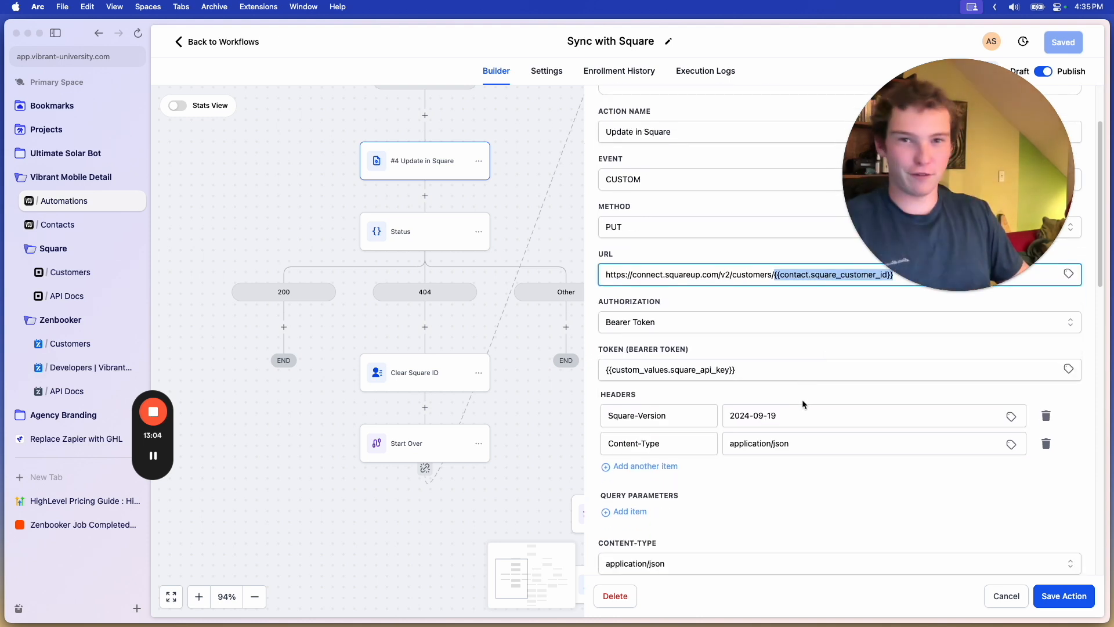
left_click(516, 386)
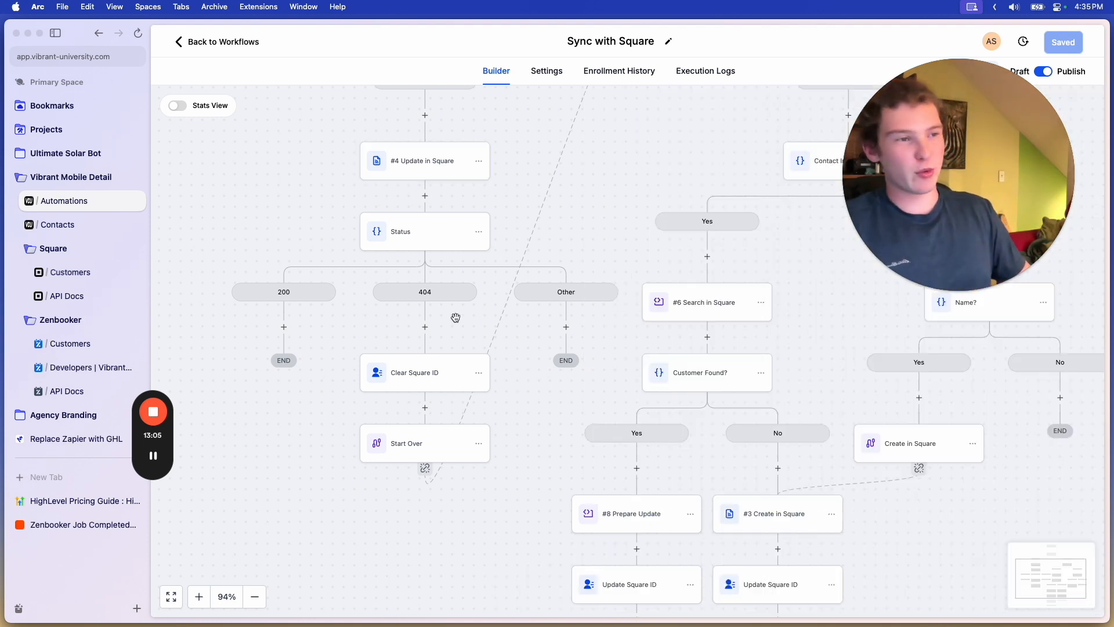
left_click(427, 380)
left_click(534, 400)
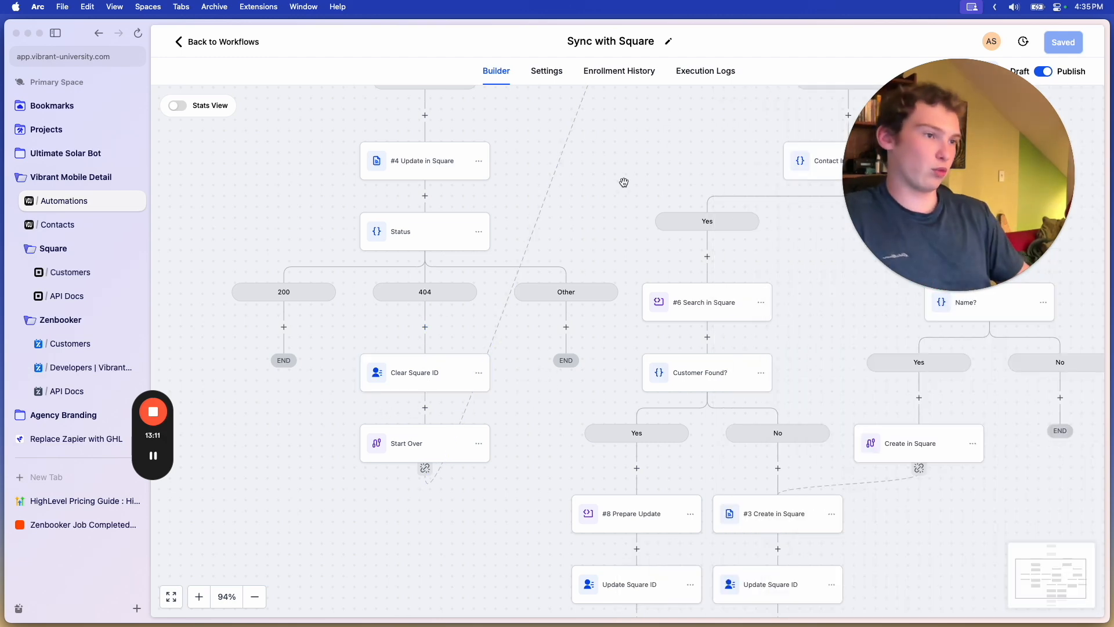
- Examine the No branch of the Square ID? condition, from Contact Info? through searching, updating and creating the customer in Square
left_click_drag(624, 182, 404, 333)
scroll(458, 298, "down", 3)
left_click_drag(457, 302, 466, 184)
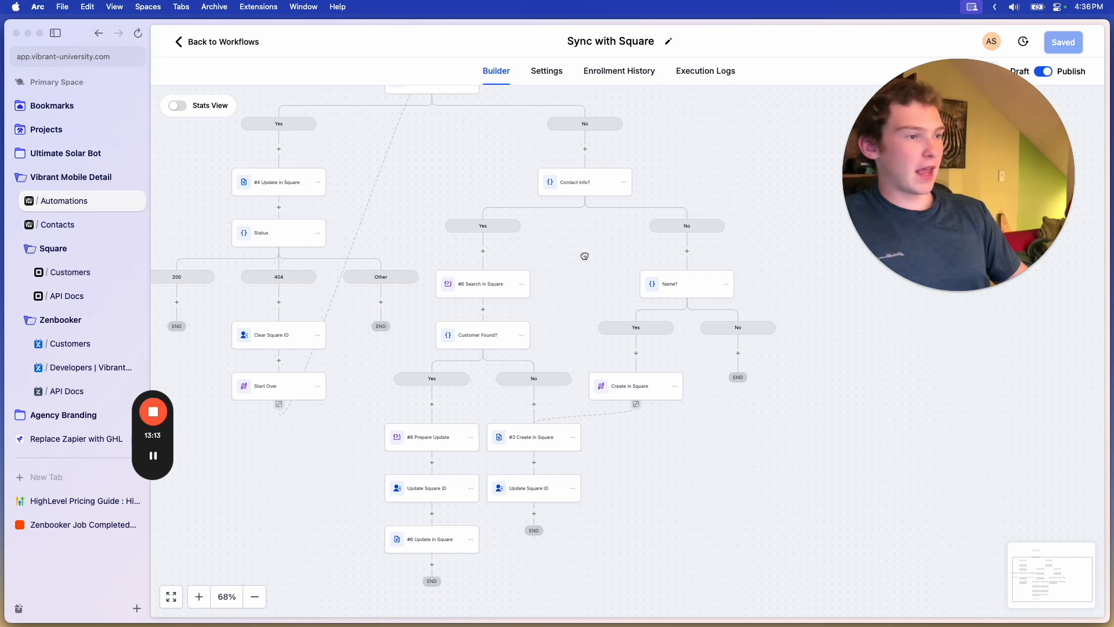
left_click_drag(585, 256, 632, 306)
left_click_drag(957, 183, 924, 178)
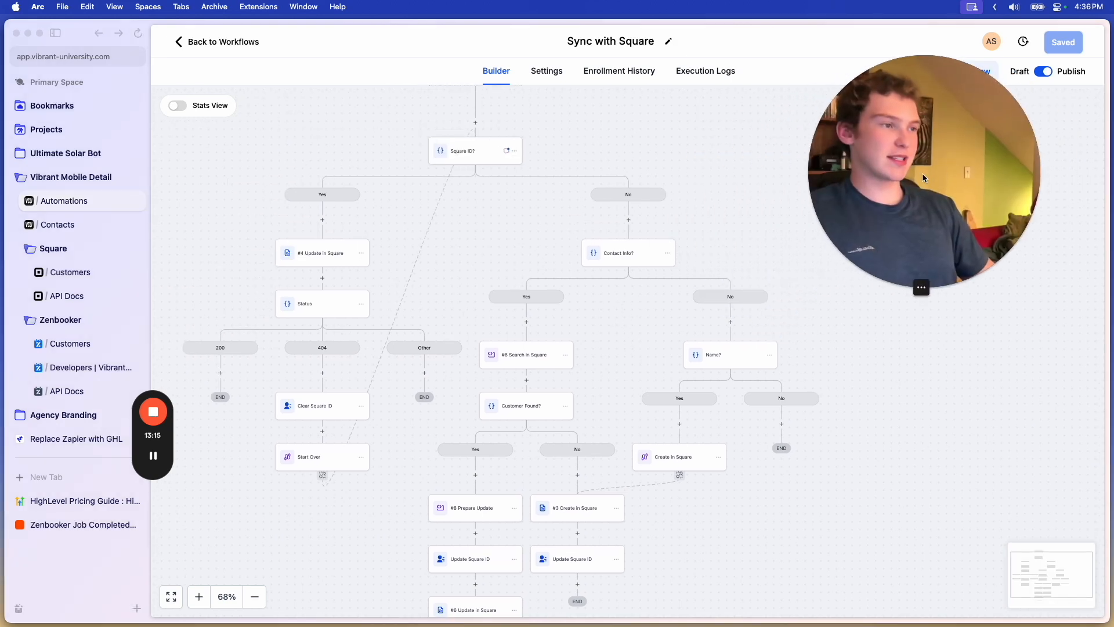
left_click_drag(714, 218, 652, 211)
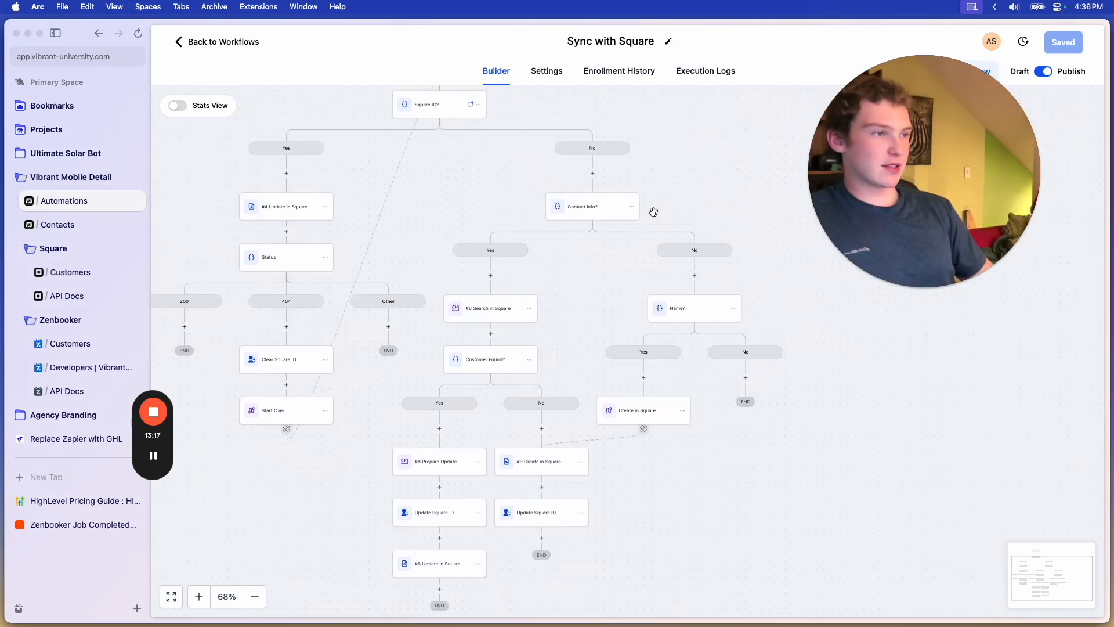
left_click_drag(551, 293, 554, 310)
scroll(555, 310, "down", 2)
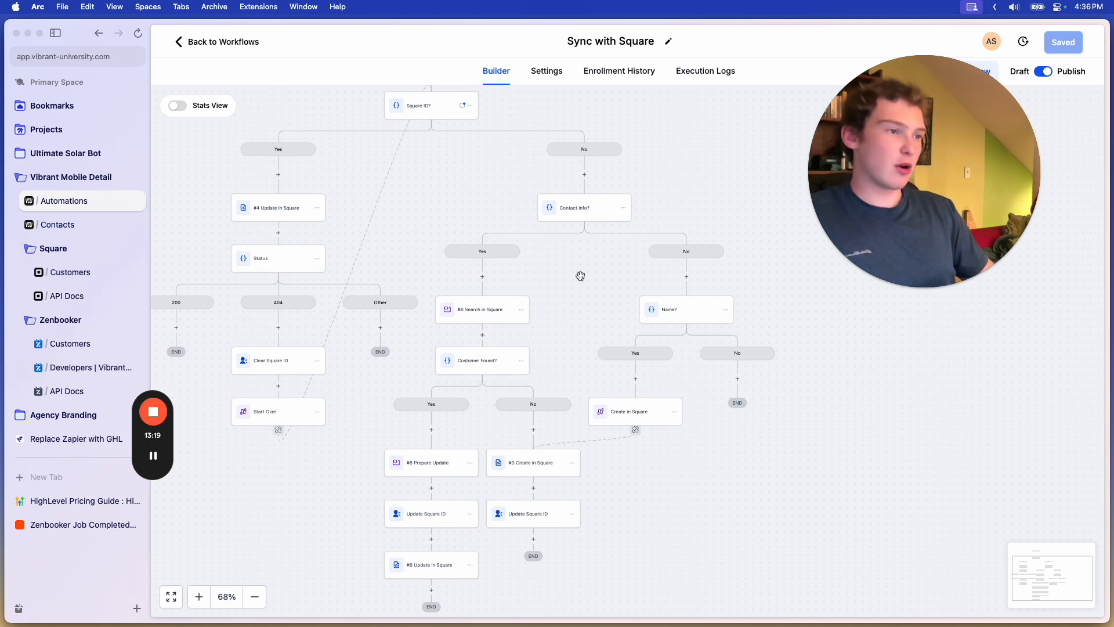
scroll(580, 276, "up", 3)
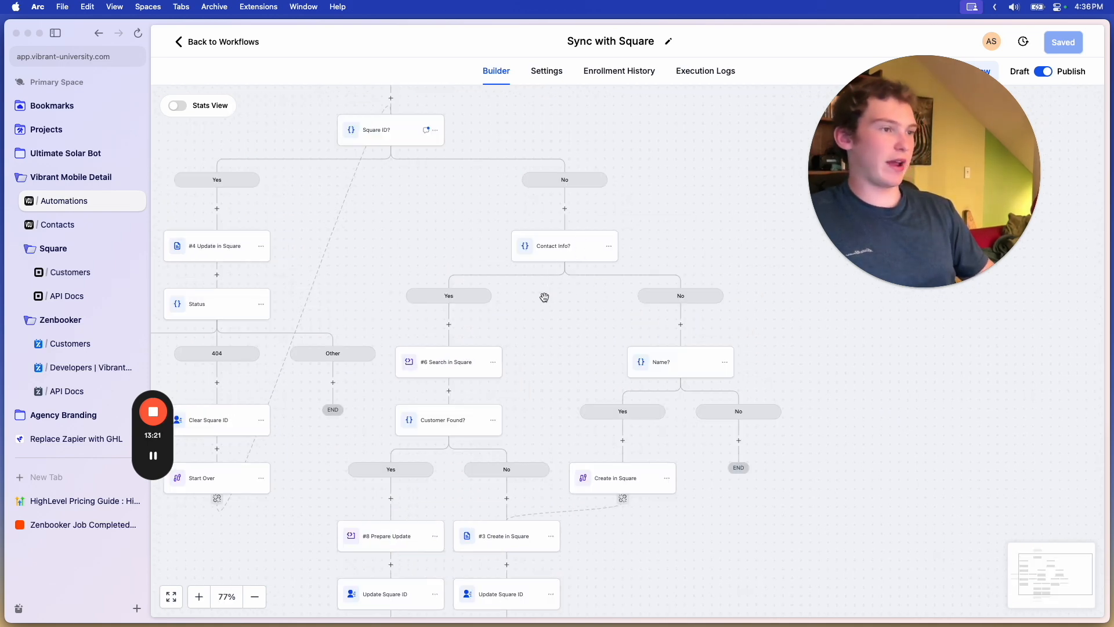
scroll(545, 290, "down", 2)
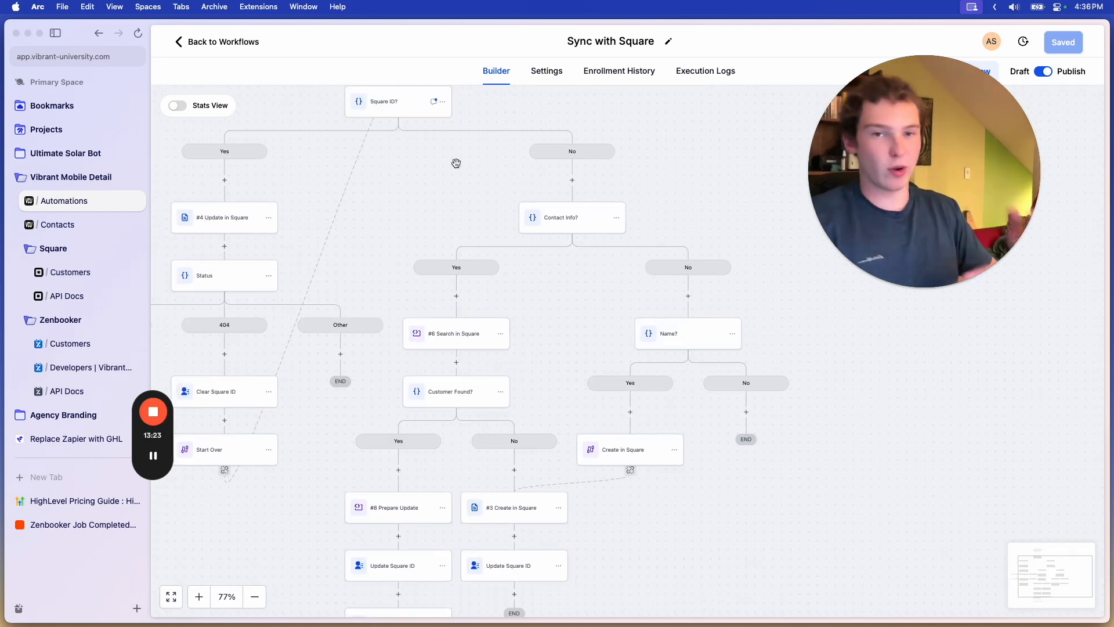
scroll(447, 166, "down", 2)
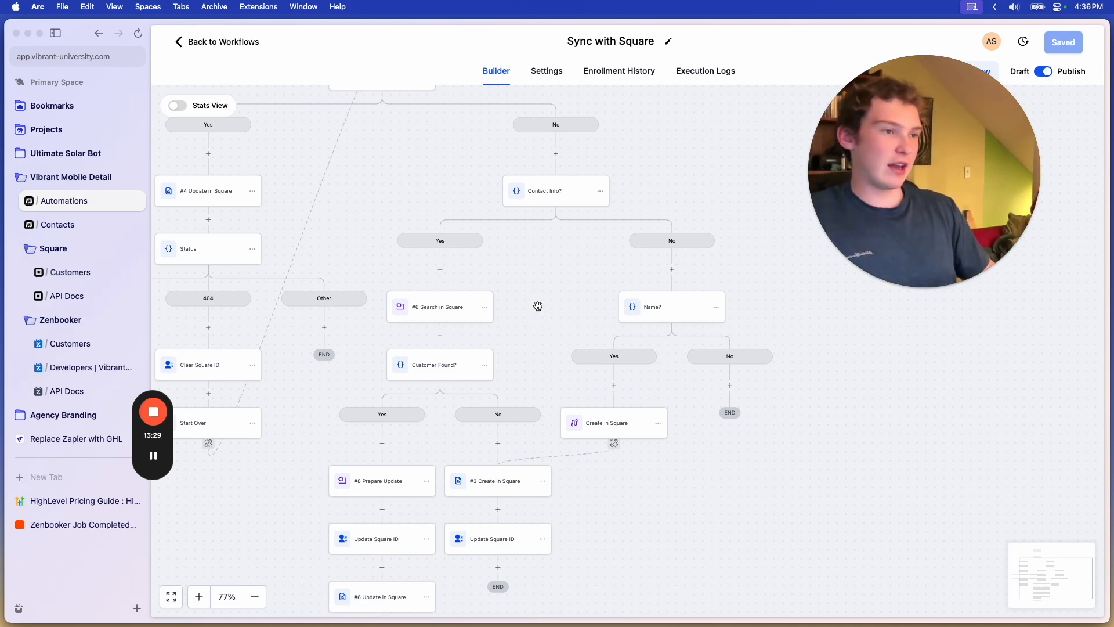
scroll(538, 306, "down", 4)
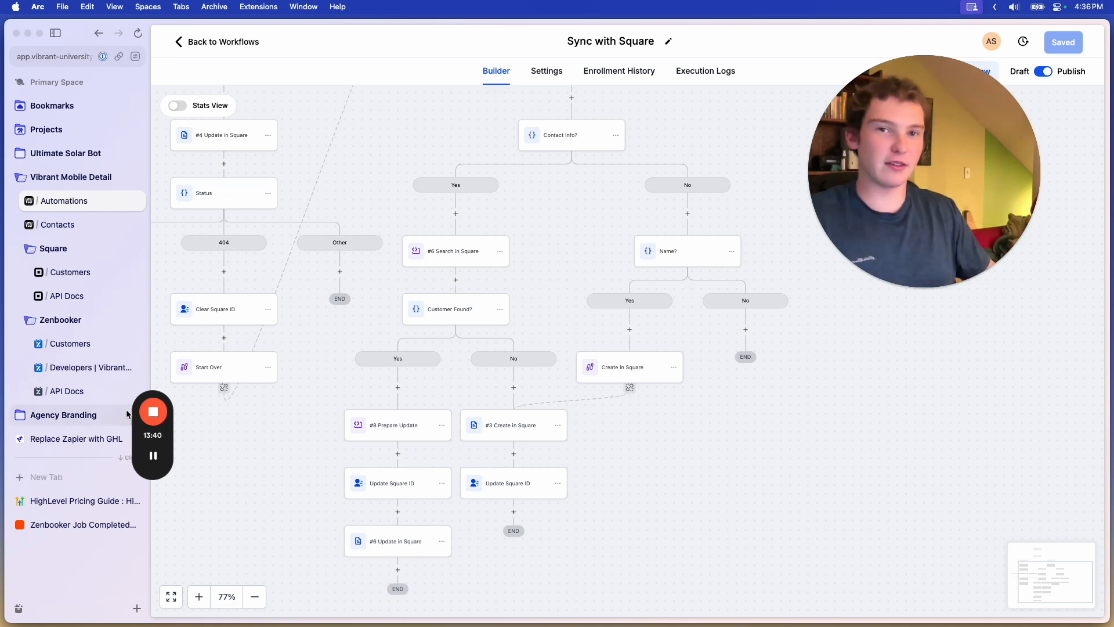
- Switch to the Replace Zapier with GHL notes in Notion, read the Using APIs section, and return to Arc
key("super+Tab")
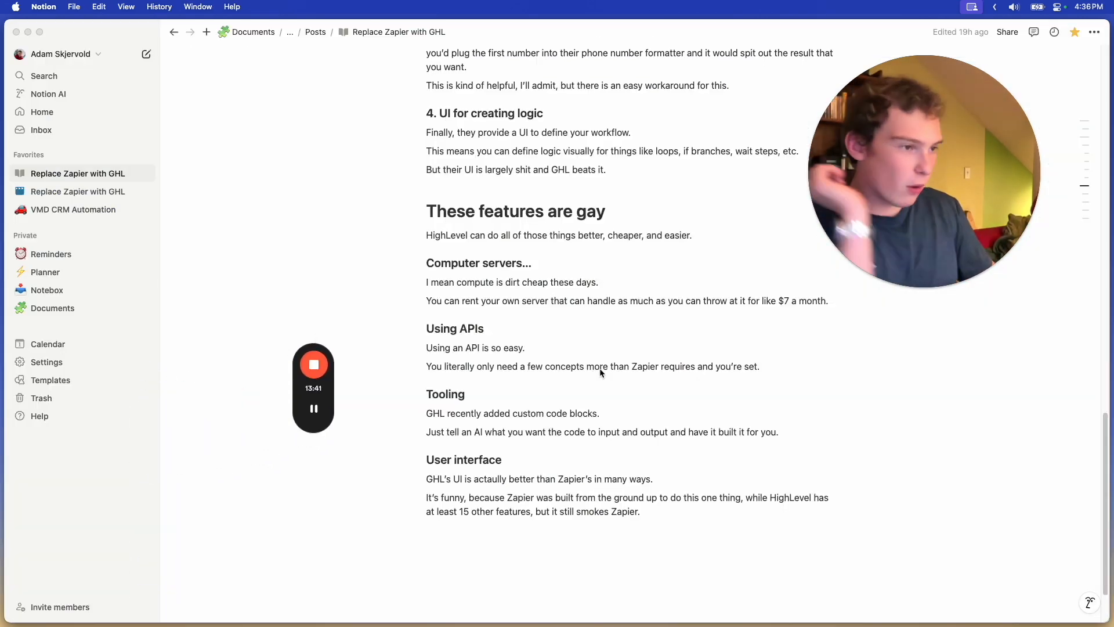
left_click(561, 346)
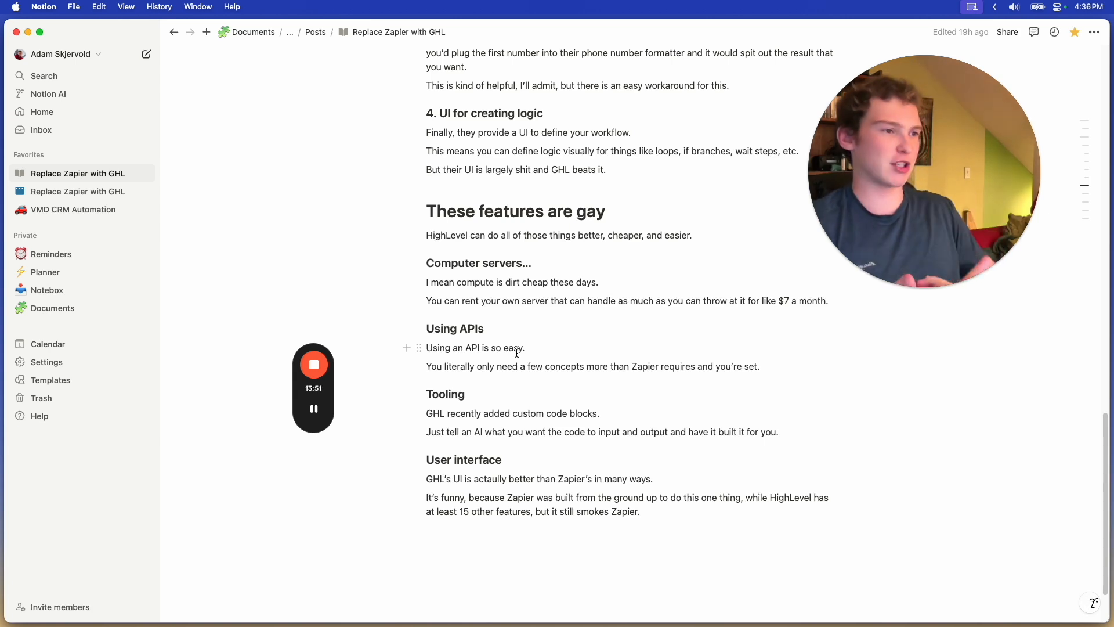
left_click(442, 587)
- Reopen the Update in Square webhook and highlight its Method label and URL
left_click_drag(554, 206, 716, 246)
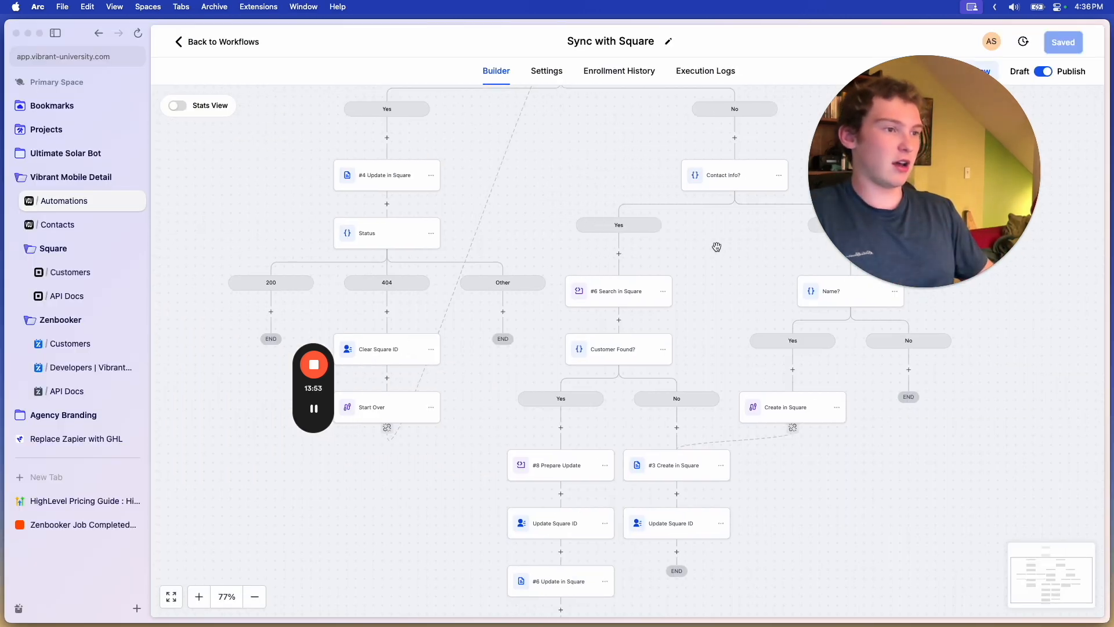
left_click(388, 176)
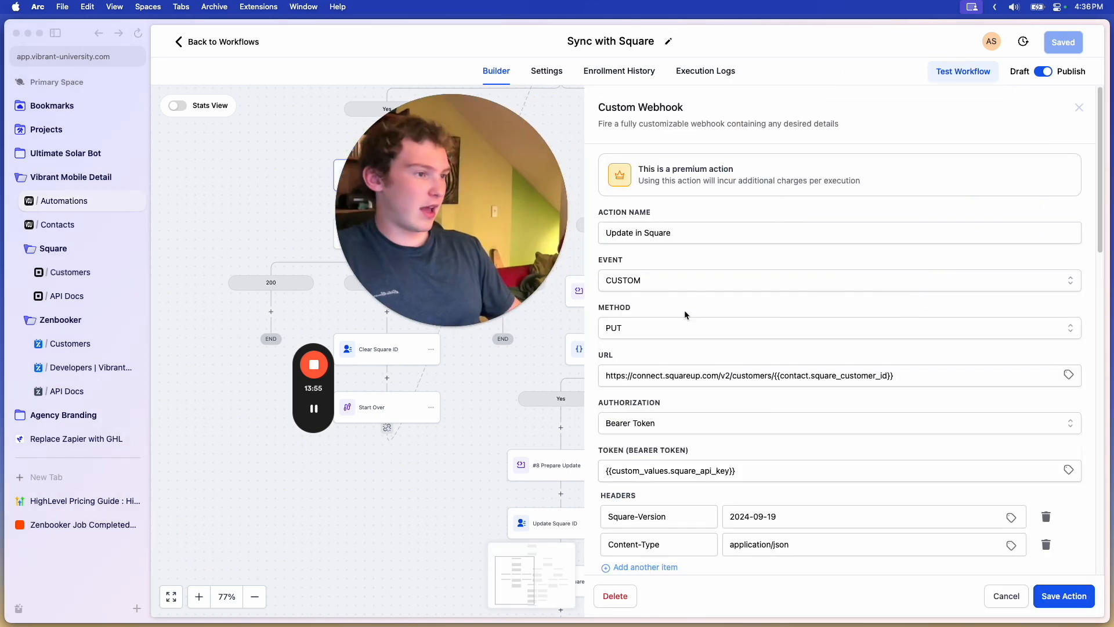
double_click(616, 307)
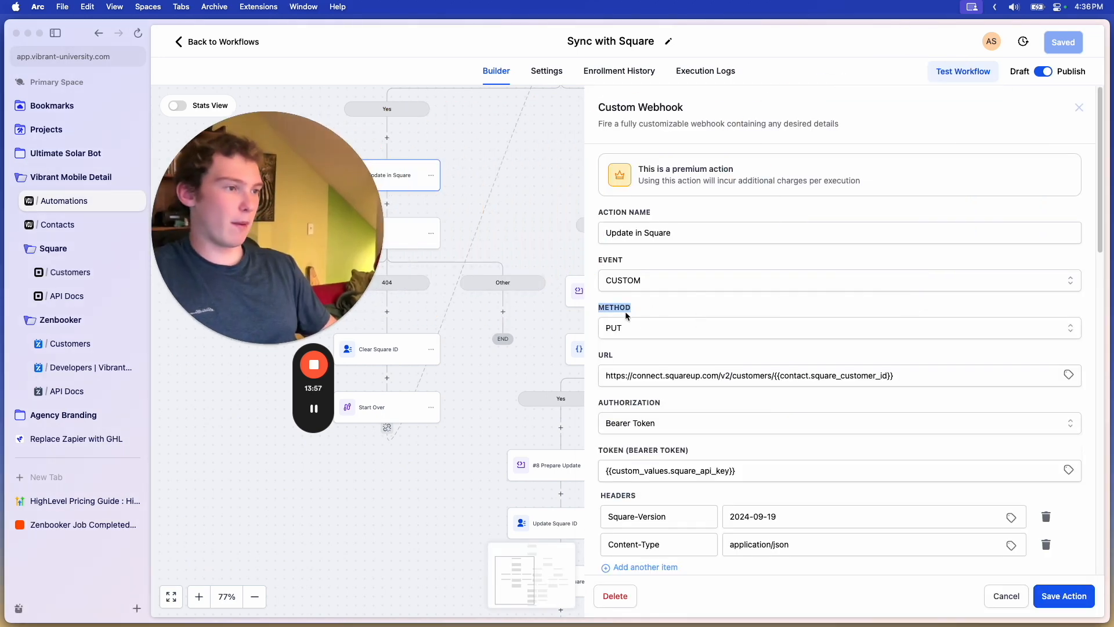
scroll(633, 311, "down", 3)
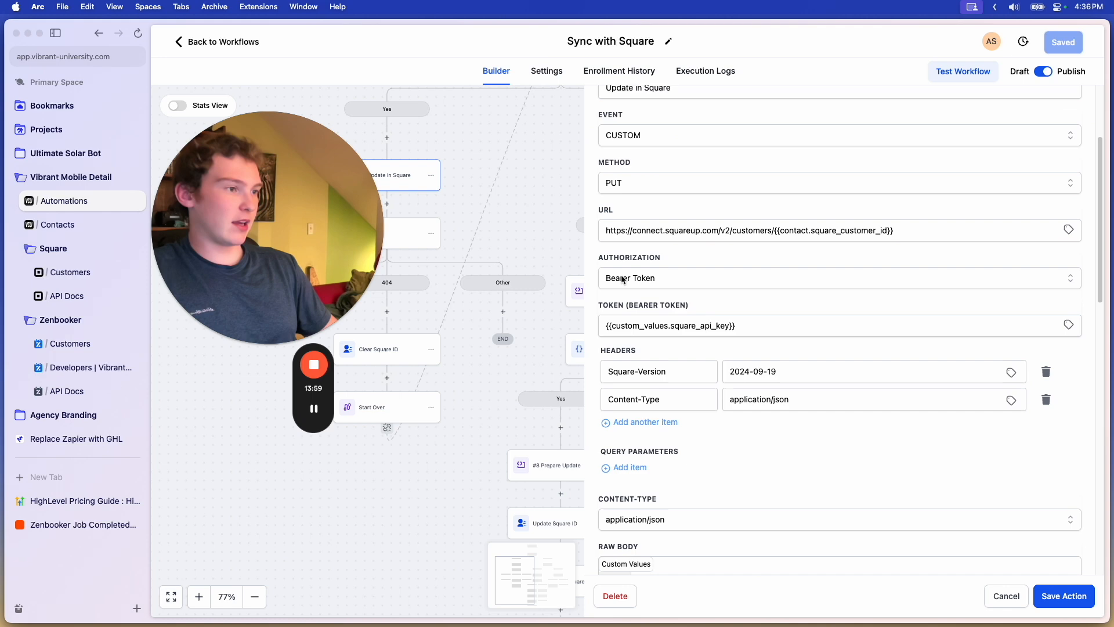
scroll(622, 279, "up", 1)
left_click(695, 247)
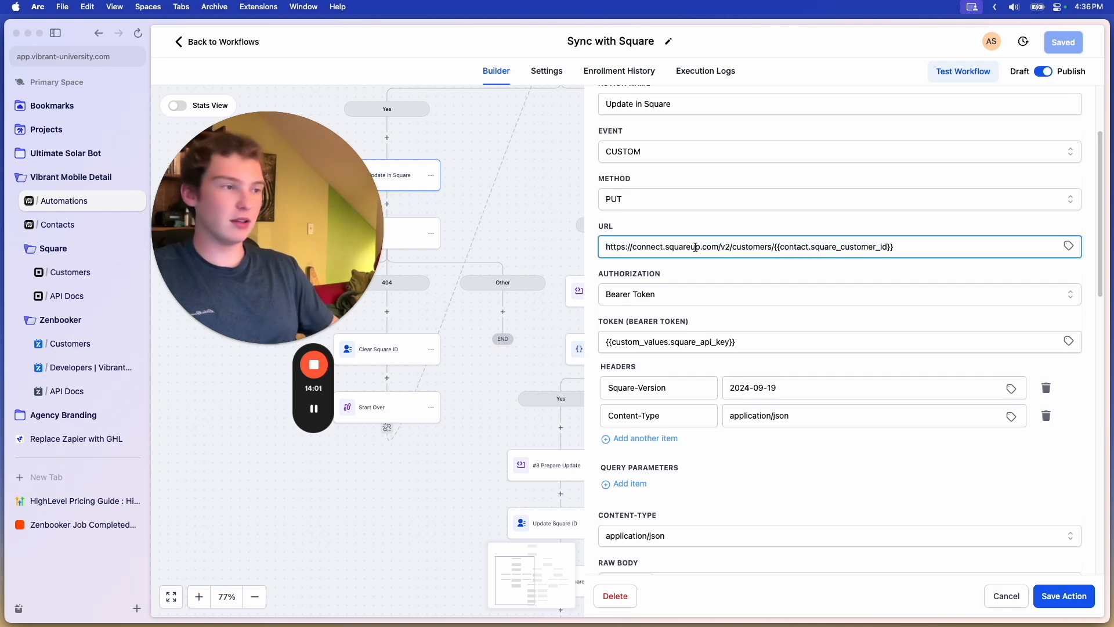
triple_click(757, 250)
left_click(758, 250)
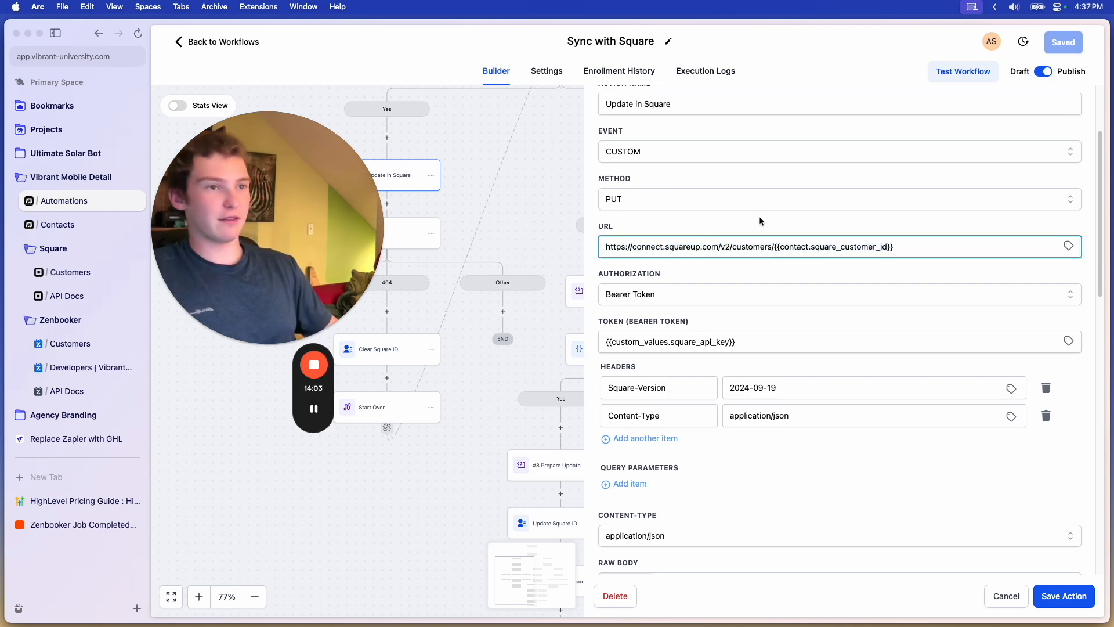
- Highlight the whole JSON in the webhook's raw body and close the webhook settings
scroll(834, 363, "down", 1)
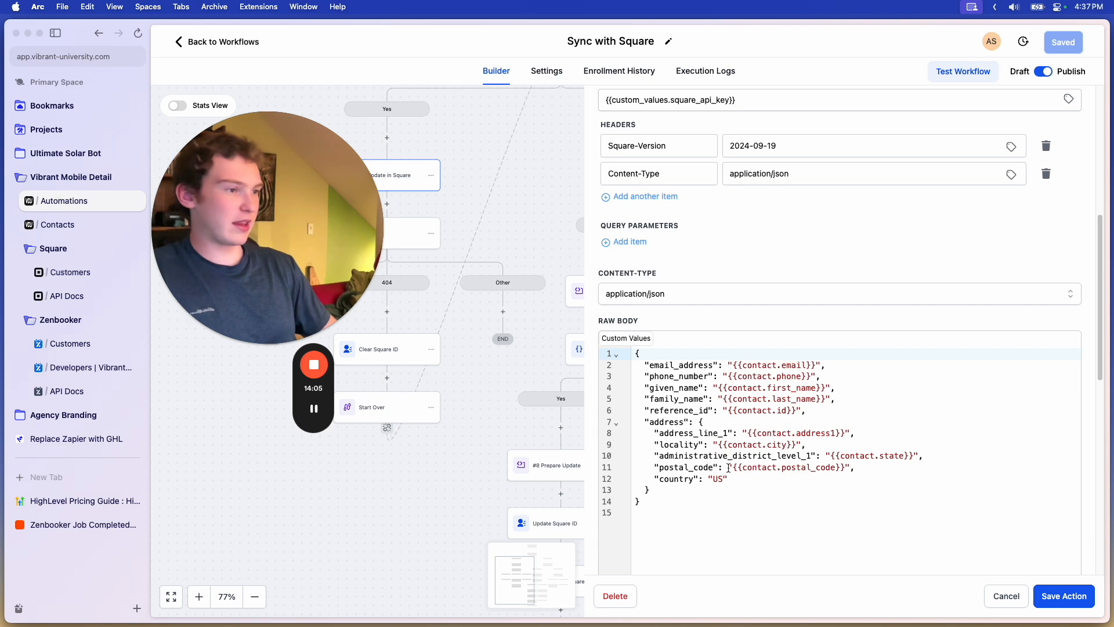
left_click_drag(688, 500, 618, 347)
left_click(750, 448)
left_click_drag(721, 540, 632, 353)
scroll(706, 384, "up", 6)
scroll(1081, 105, "up", 1)
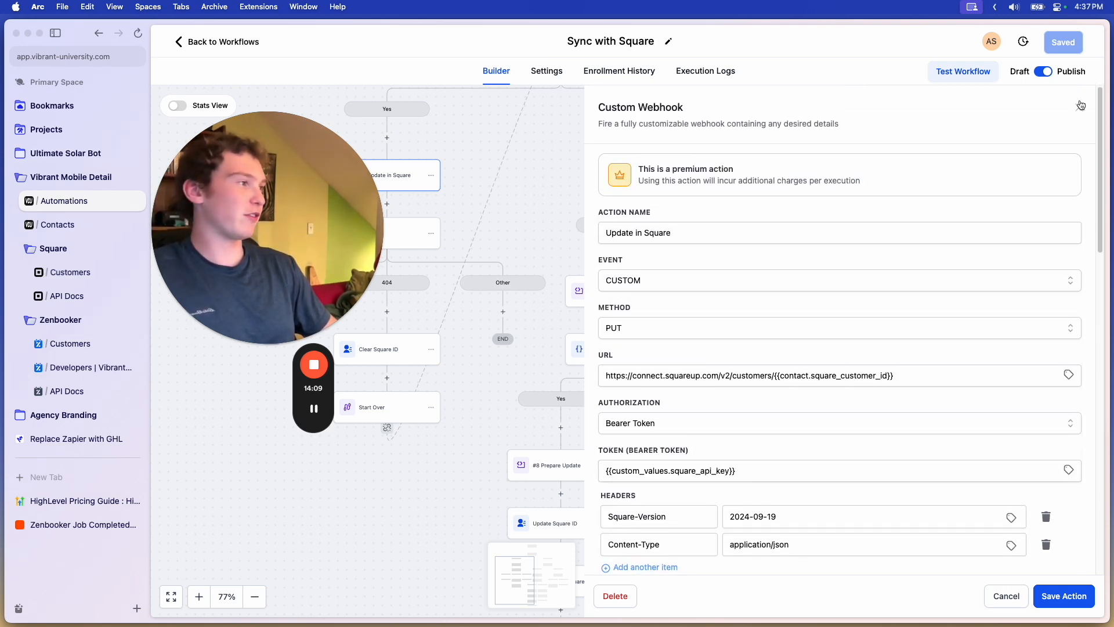
left_click(1081, 108)
left_click_drag(561, 181, 556, 121)
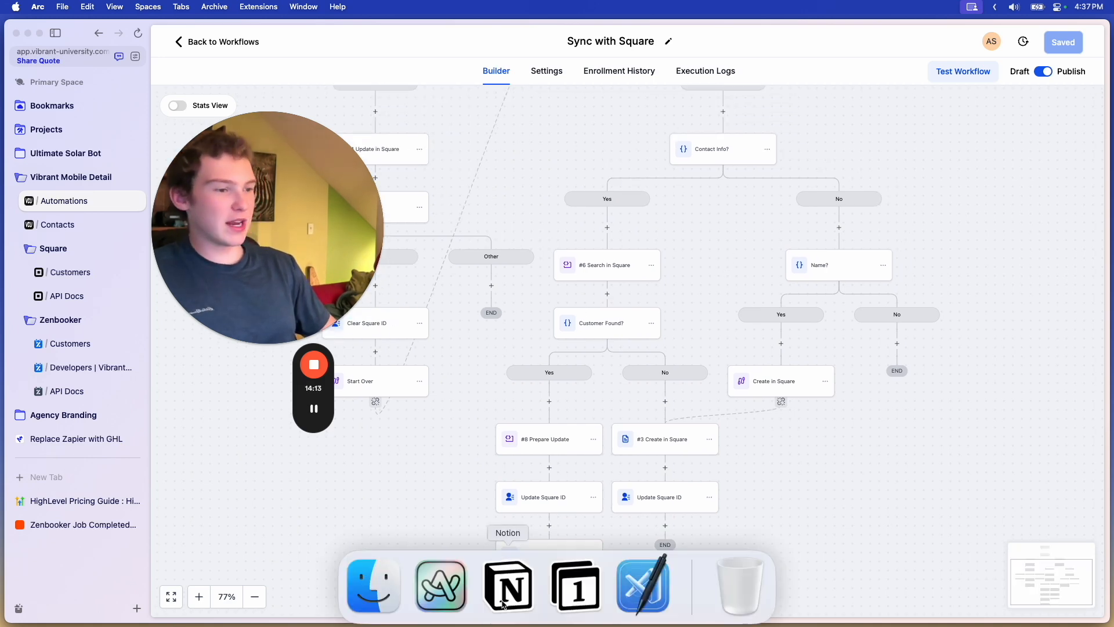
- Switch to the Notion notes, read the Tooling section on custom code blocks, and return to the workflow in Arc
left_click(505, 601)
left_click(498, 398)
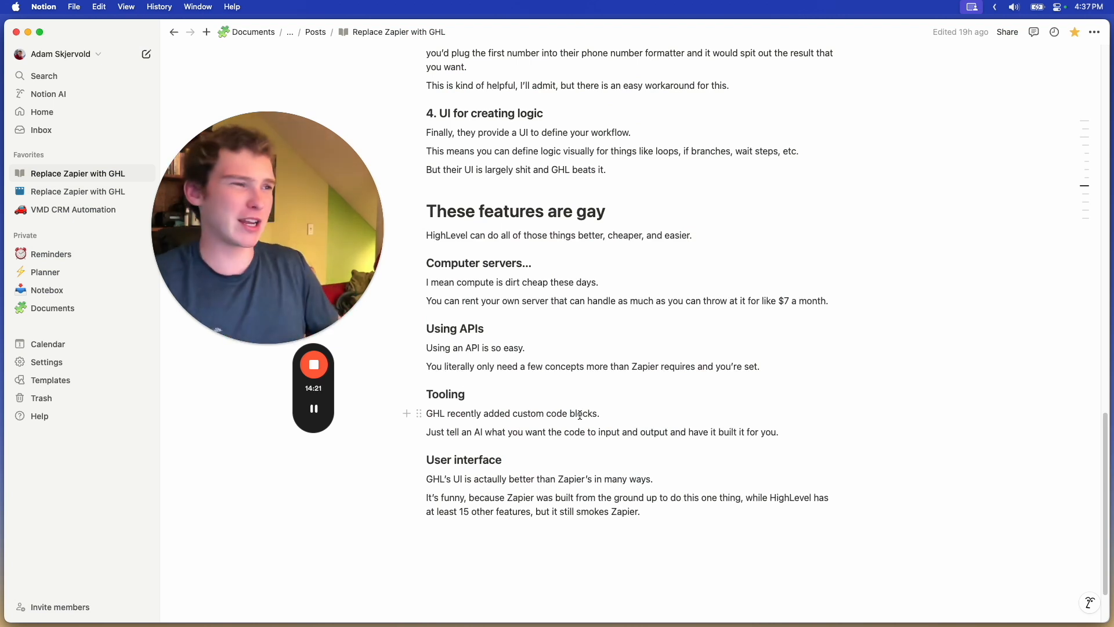
mouse_move(360, 624)
left_click(441, 586)
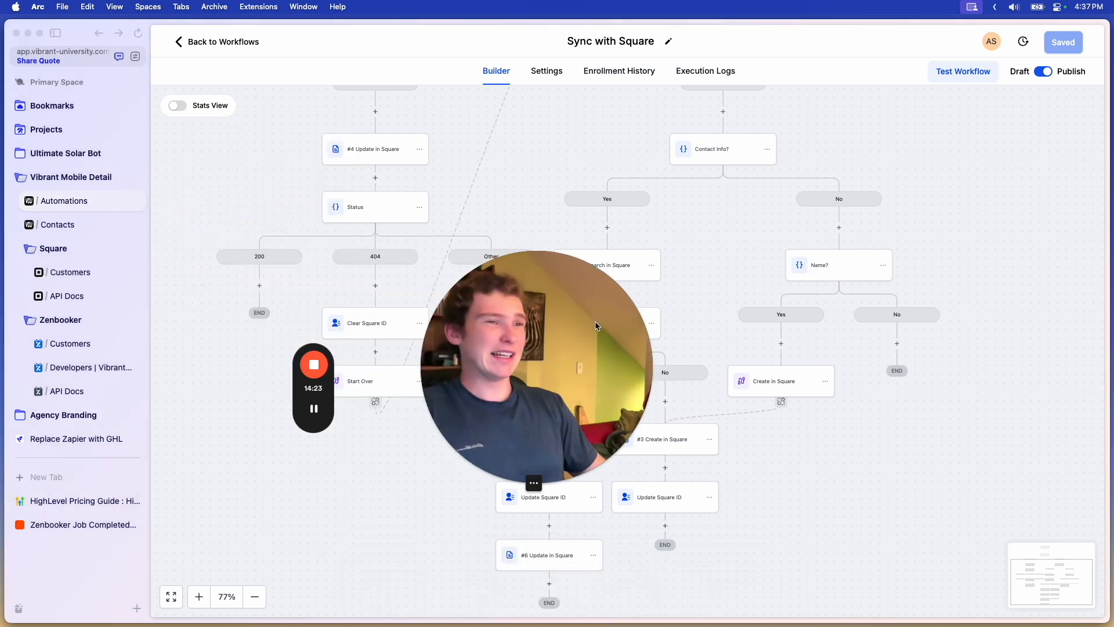
- Look over the Sync with Square workflow, go back to the workflow list, and open the Job Reminders workflow
scroll(493, 192, "up", 4)
scroll(444, 232, "down", 3)
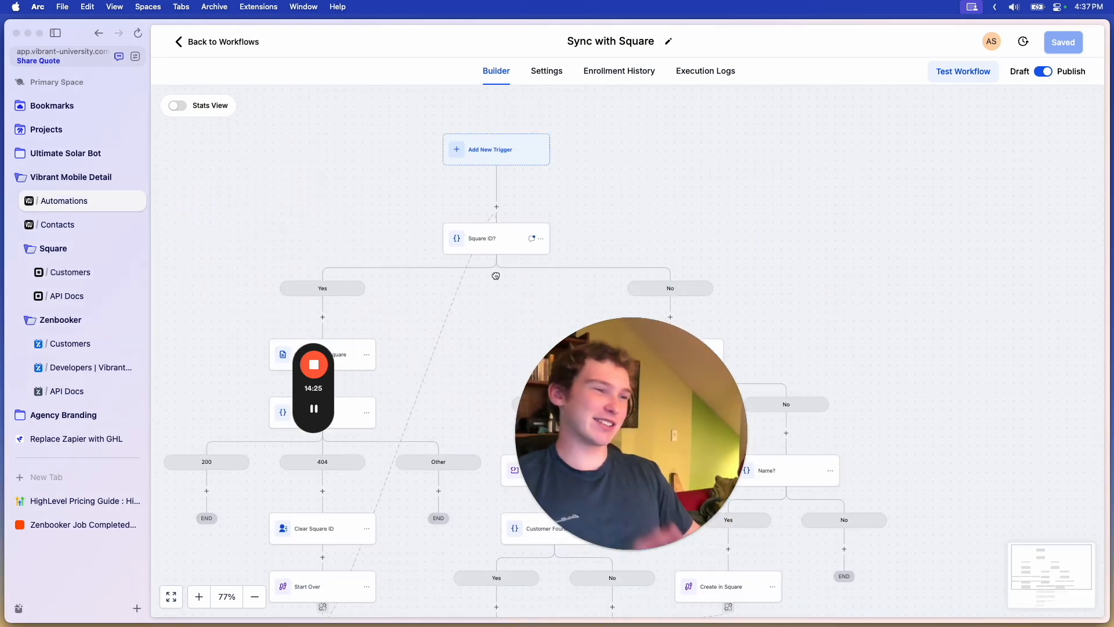
left_click_drag(465, 211, 525, 214)
left_click_drag(630, 415, 934, 352)
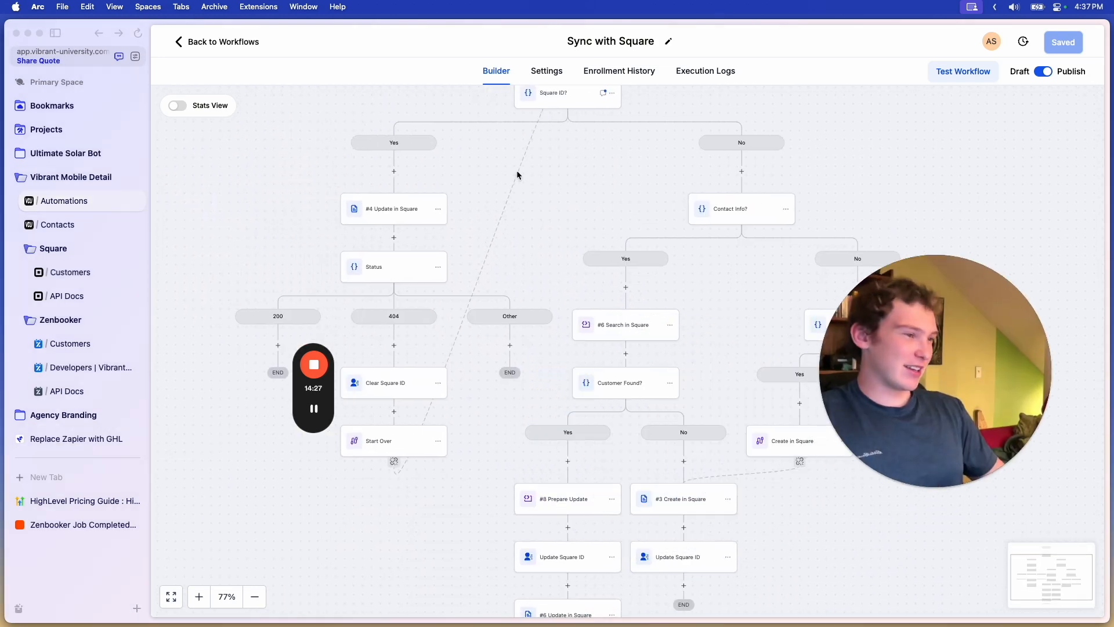
left_click(257, 40)
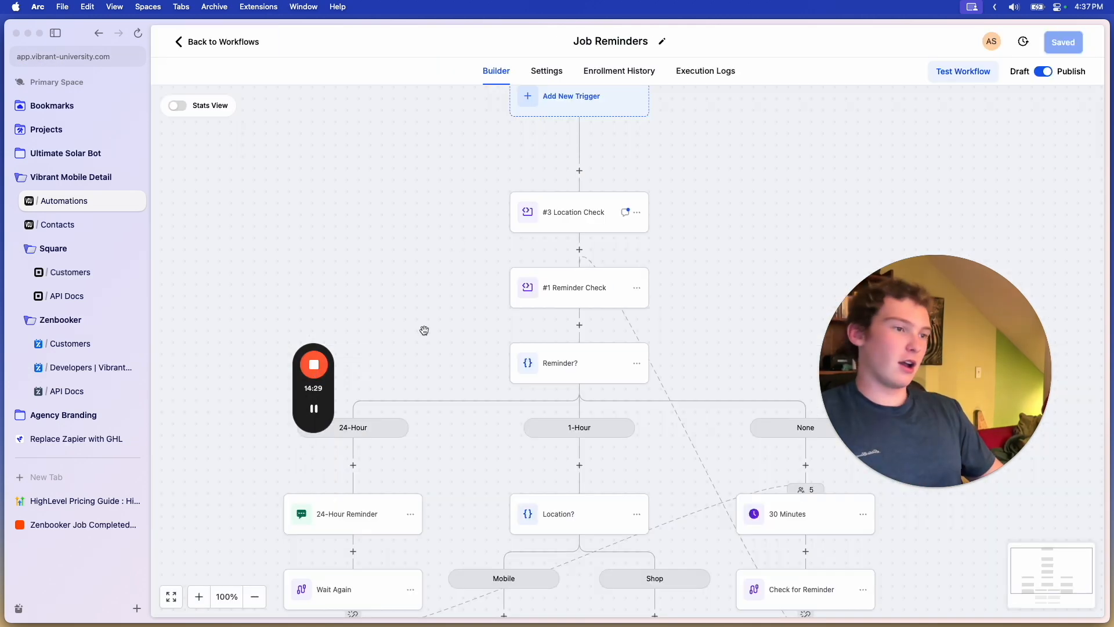
- Open the #1 Reminder Check custom code in the Job Reminders workflow, highlight the testDate property's value, and close the settings
scroll(433, 329, "down", 3)
left_click_drag(433, 328, 397, 227)
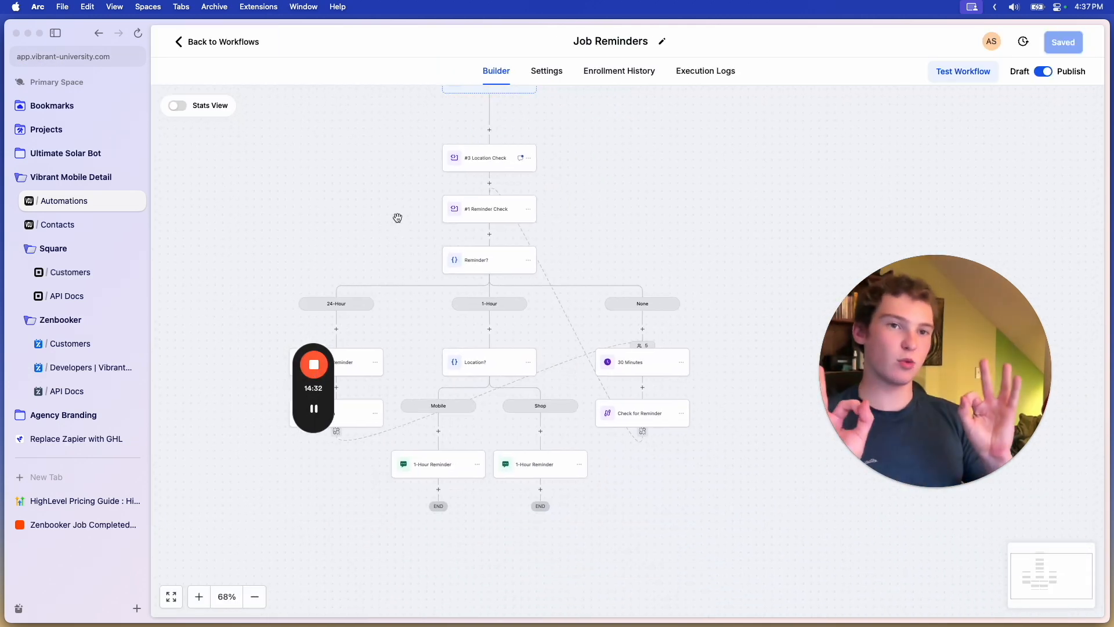
left_click_drag(652, 216, 698, 206)
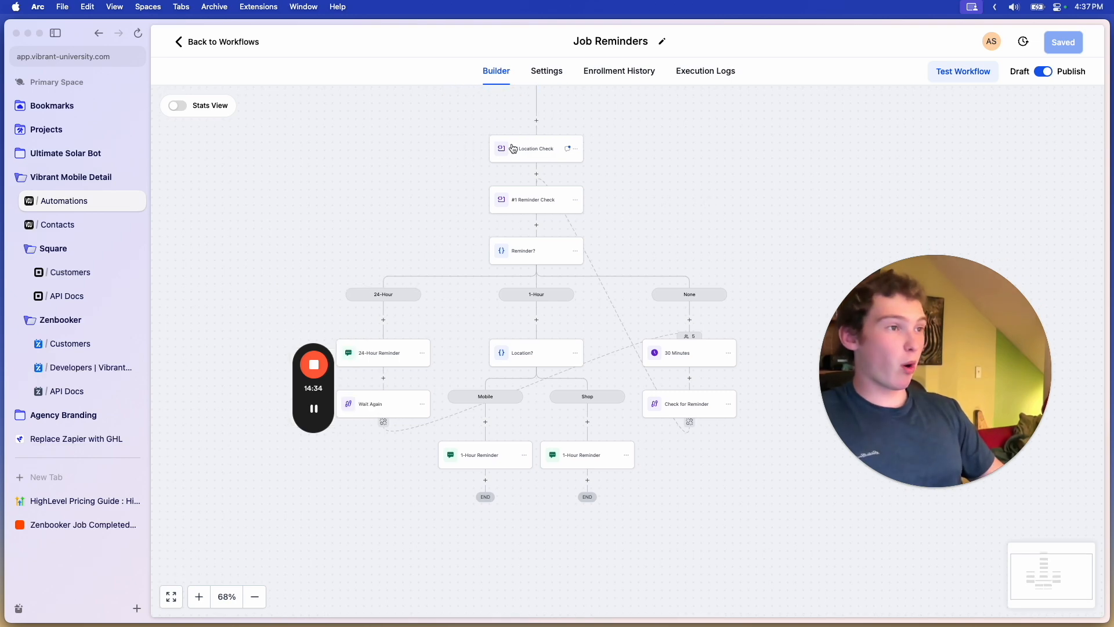
left_click(527, 206)
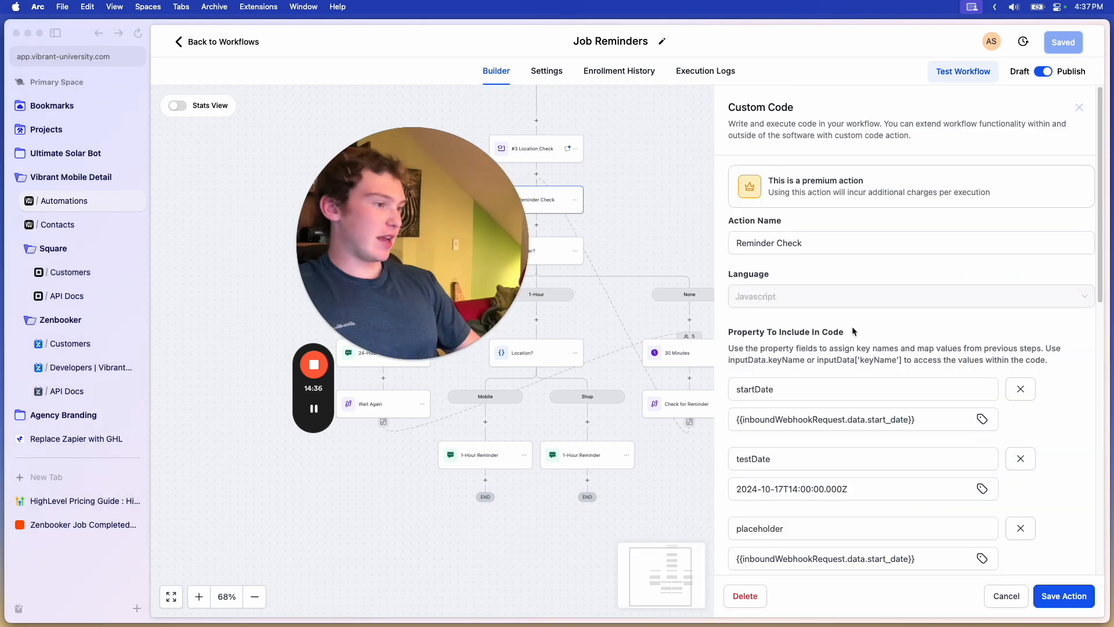
scroll(801, 247, "down", 4)
triple_click(818, 272)
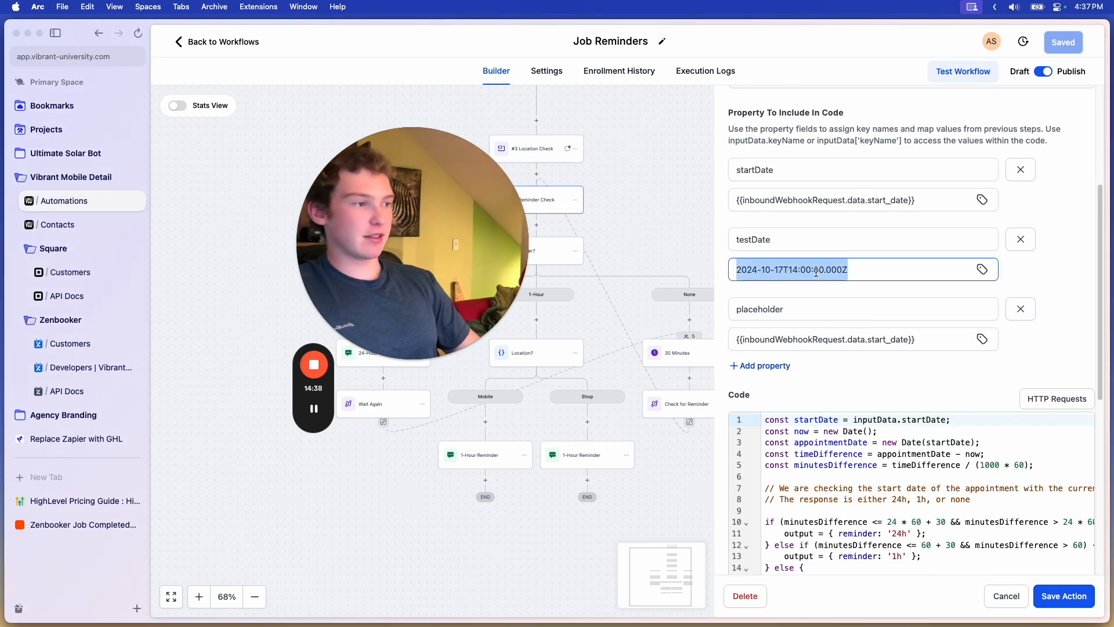
triple_click(798, 275)
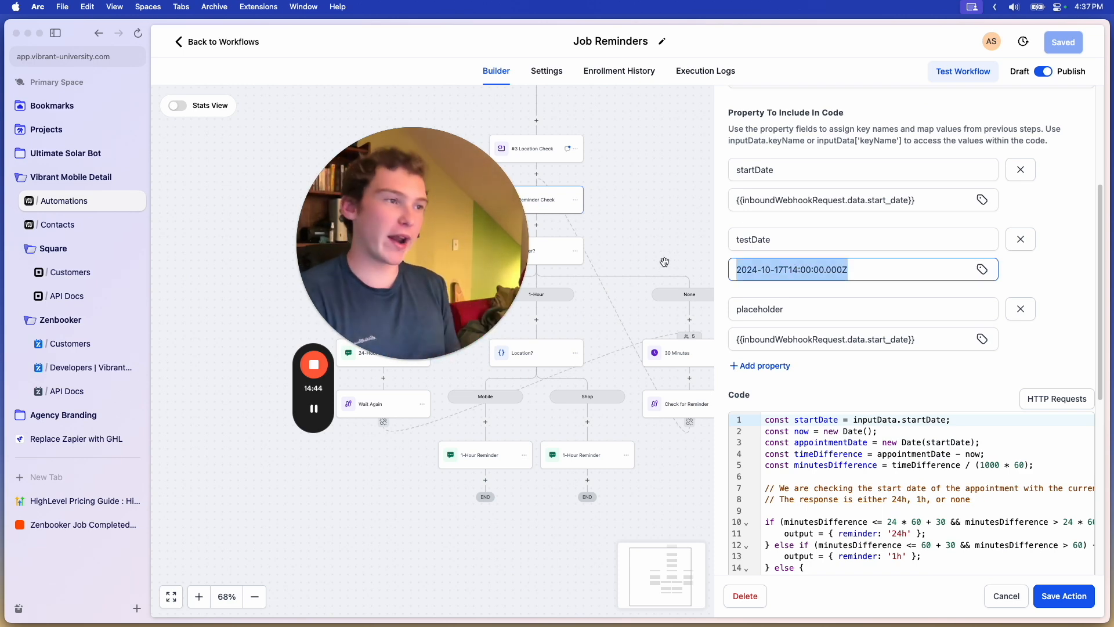
scroll(664, 262, "right", 1)
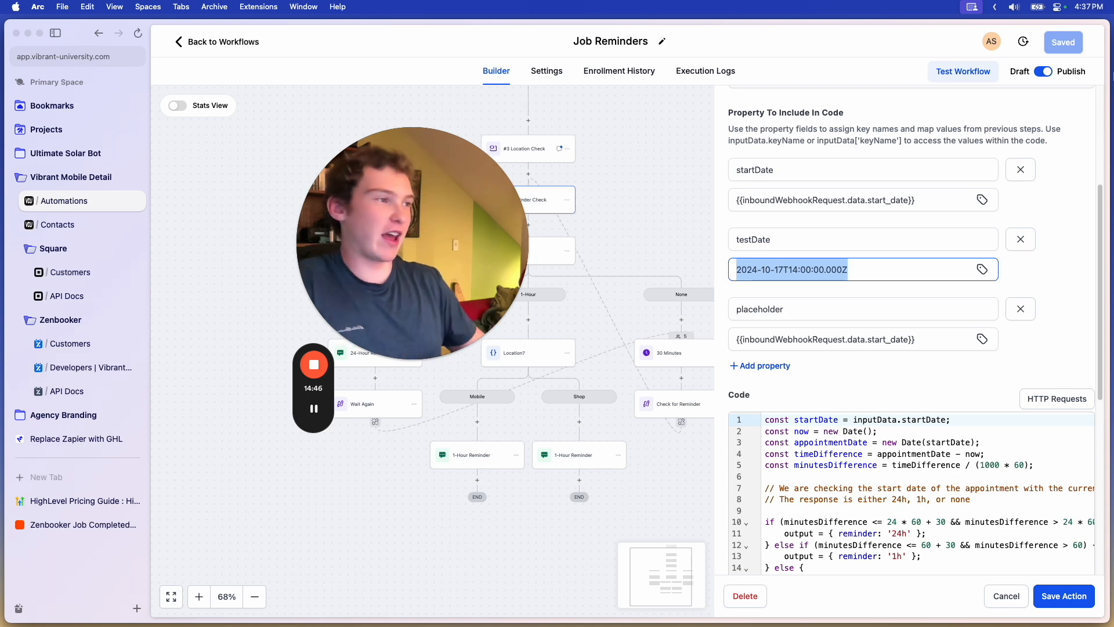
scroll(676, 225, "left", 2)
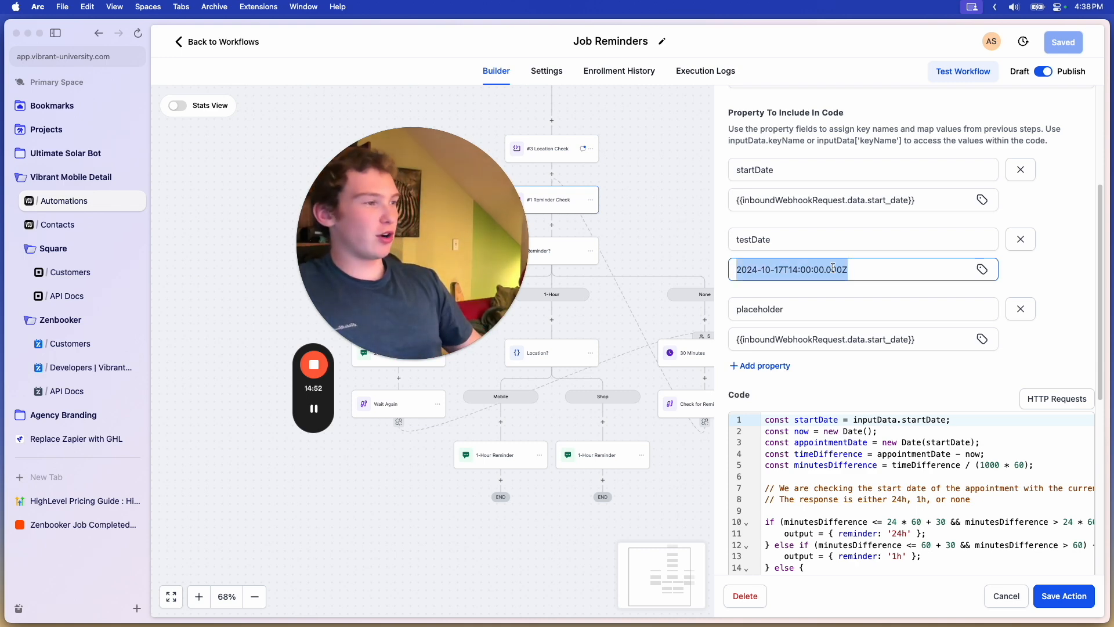
left_click_drag(378, 241, 243, 222)
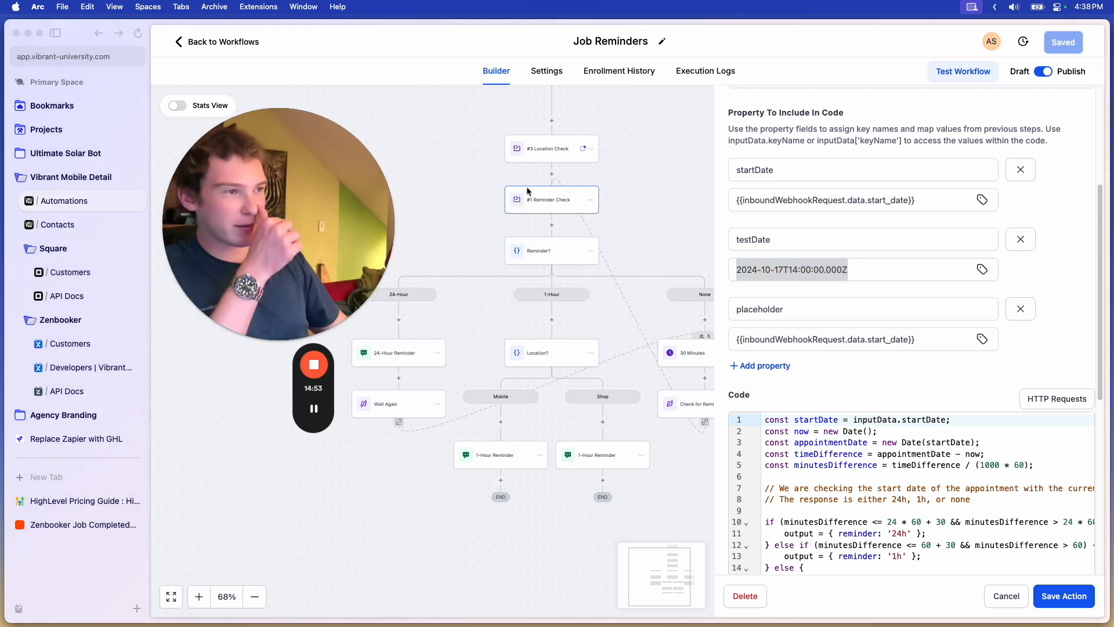
left_click(675, 216)
scroll(987, 232, "up", 4)
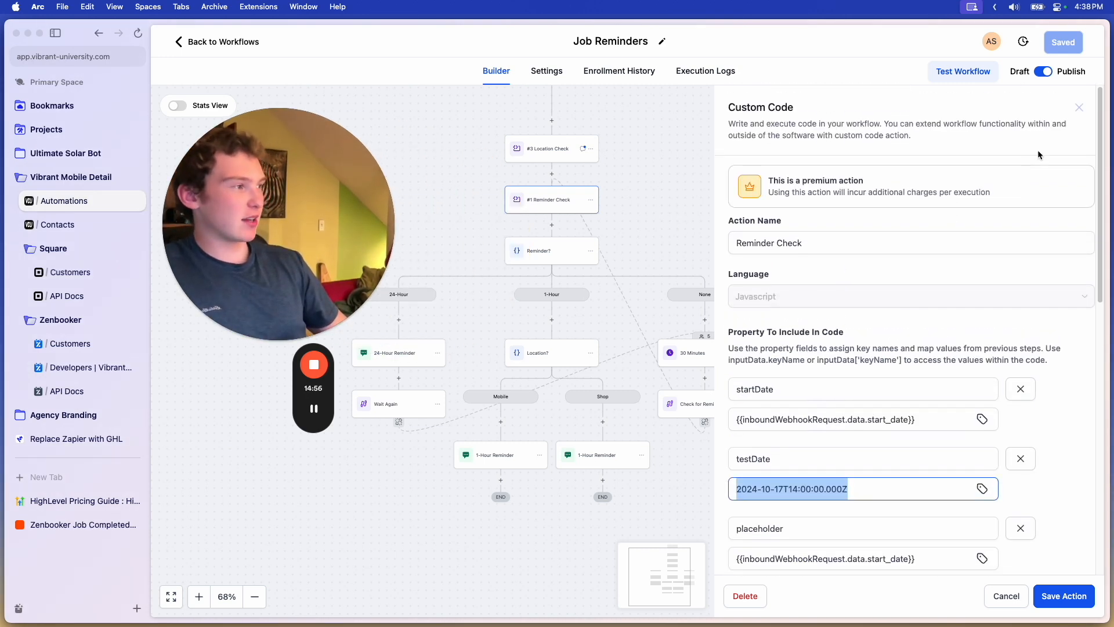
left_click(1080, 109)
- Try a Wait action between Location Check and Reminder Check, set to Event / Appointment time, 1 day before, and close it unsaved
left_click(551, 174)
type("wa")
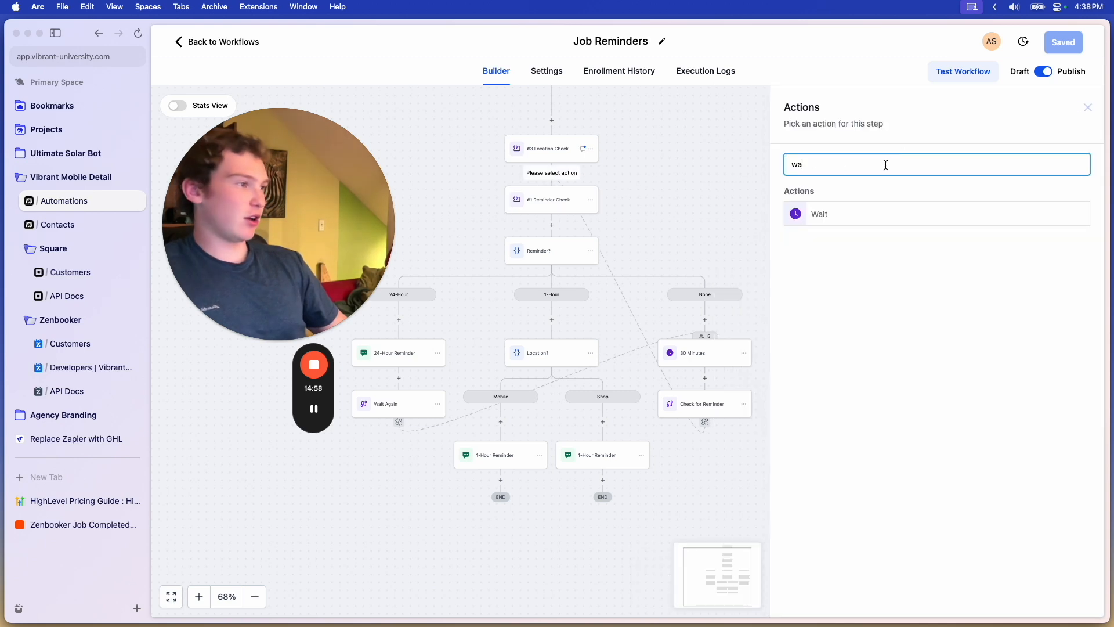
left_click(821, 214)
left_click(649, 240)
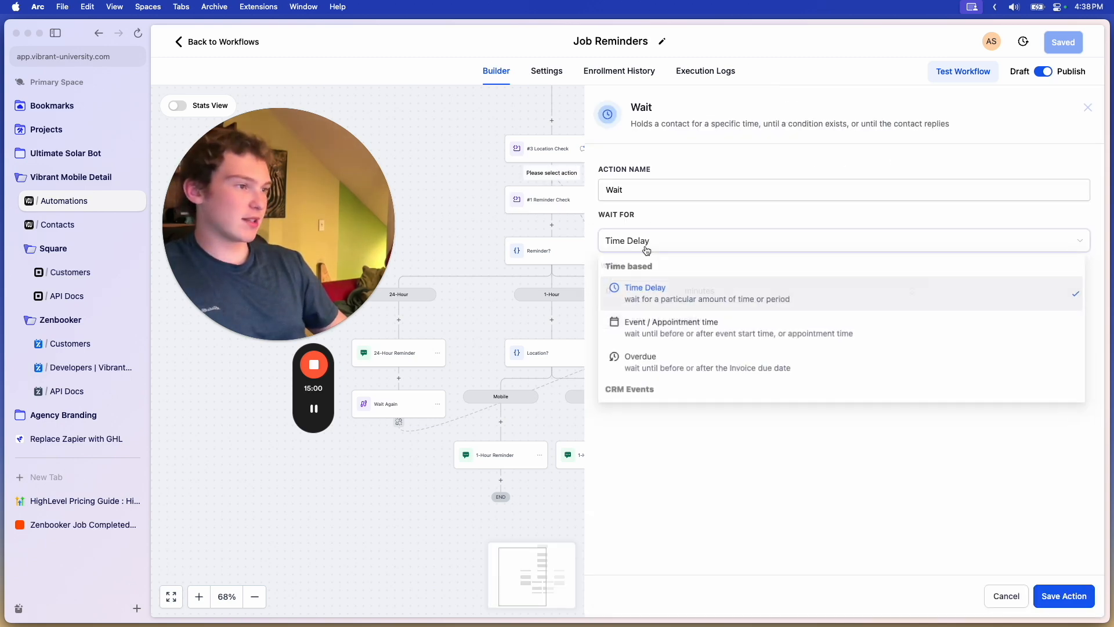
left_click(665, 332)
left_click(761, 306)
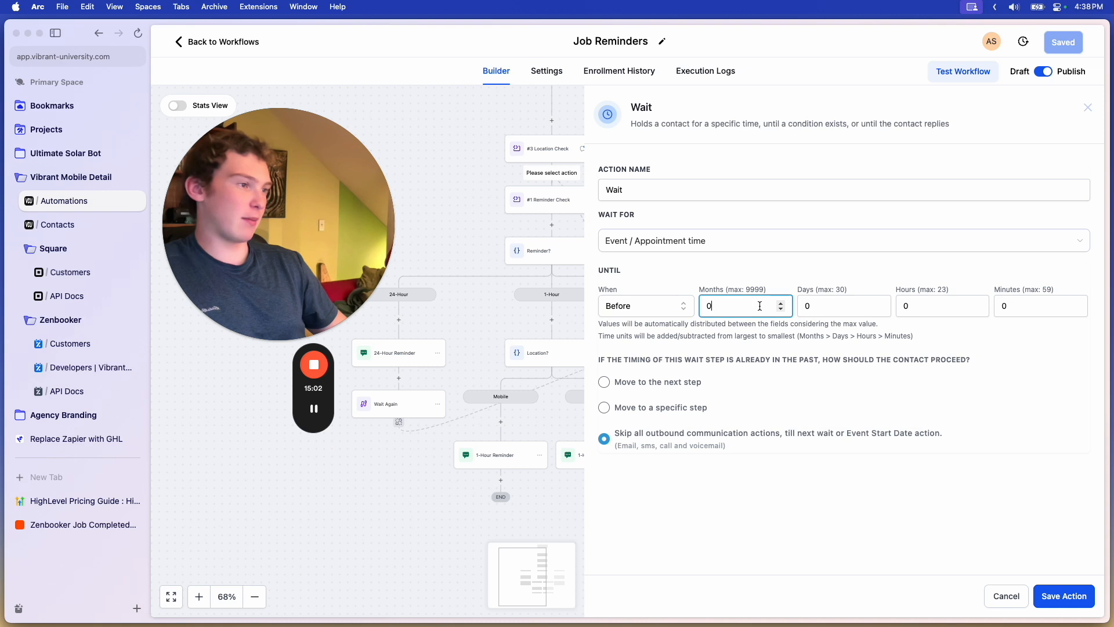
left_click(882, 304)
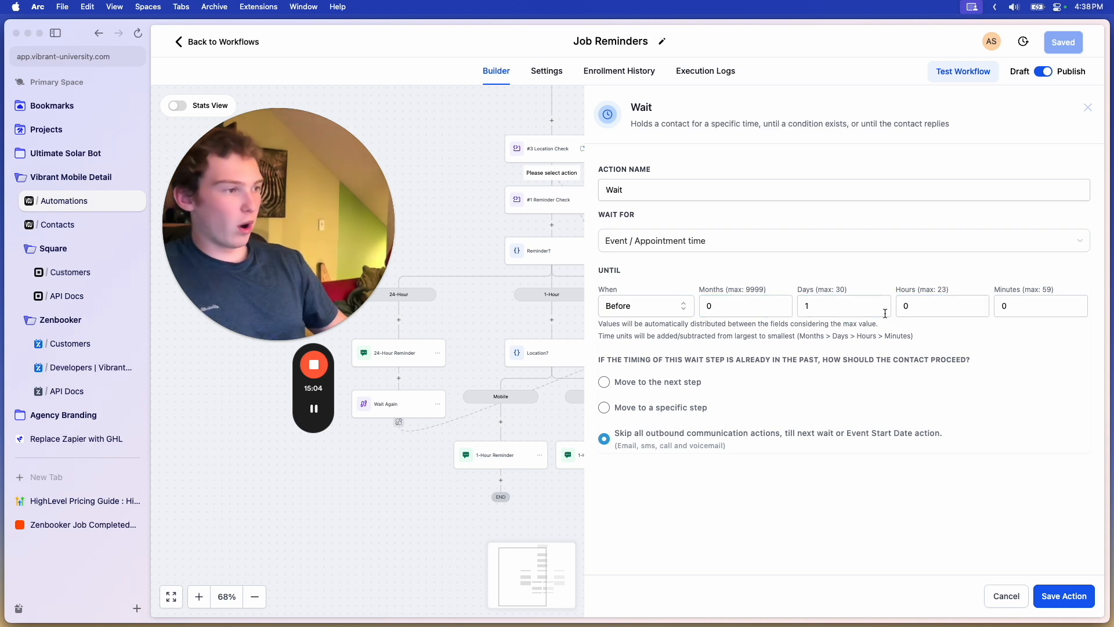
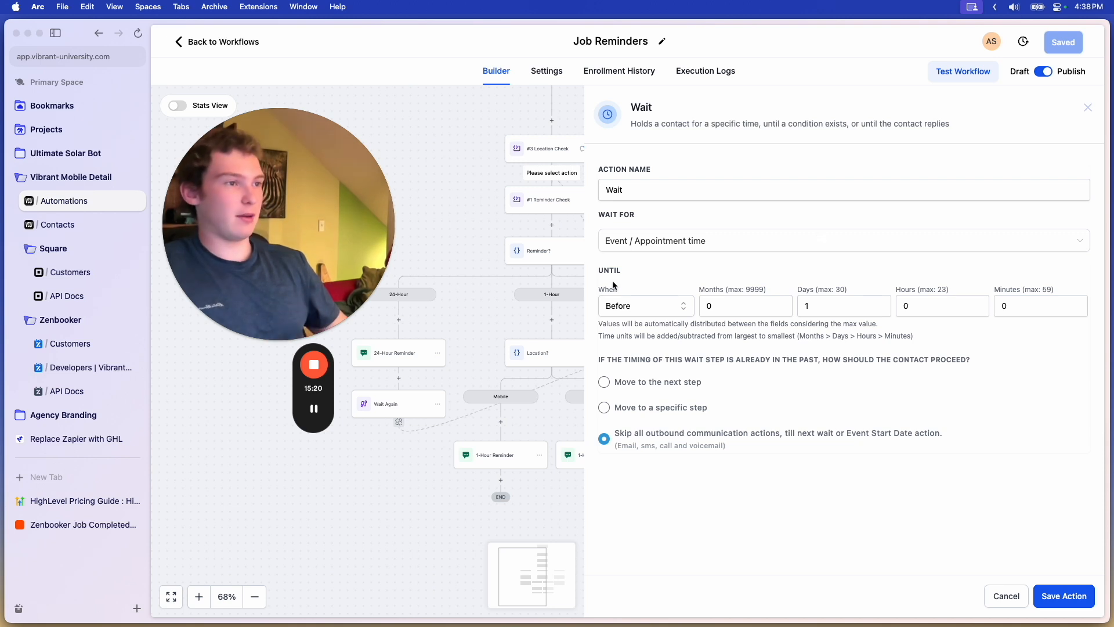
left_click(1089, 110)
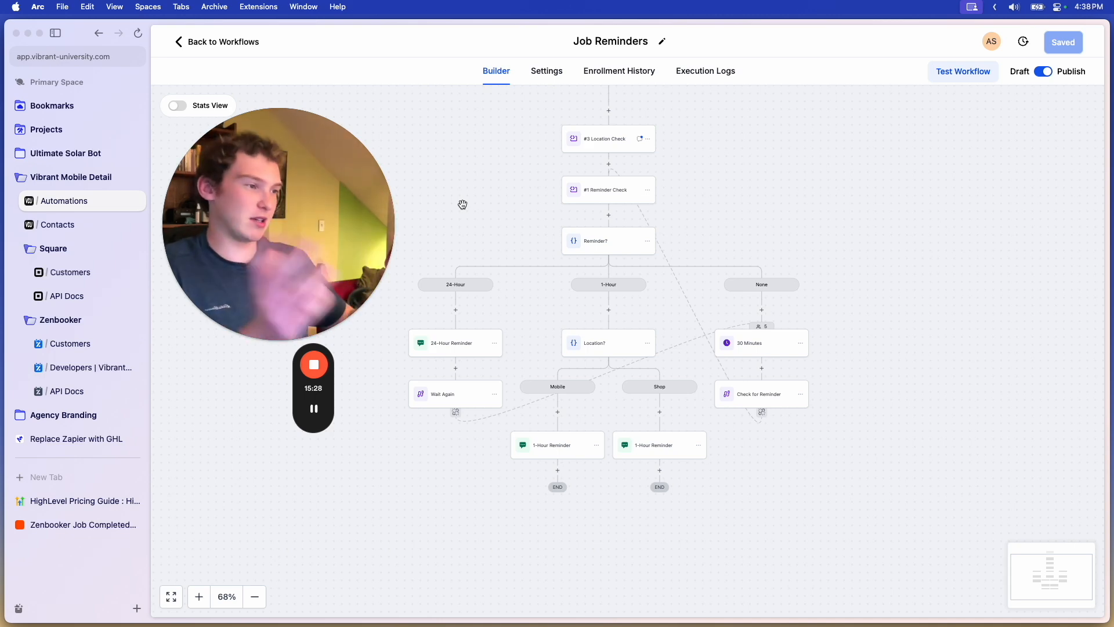
- Check the settings of the 30 Minutes wait in the None branch and close them
left_click(779, 358)
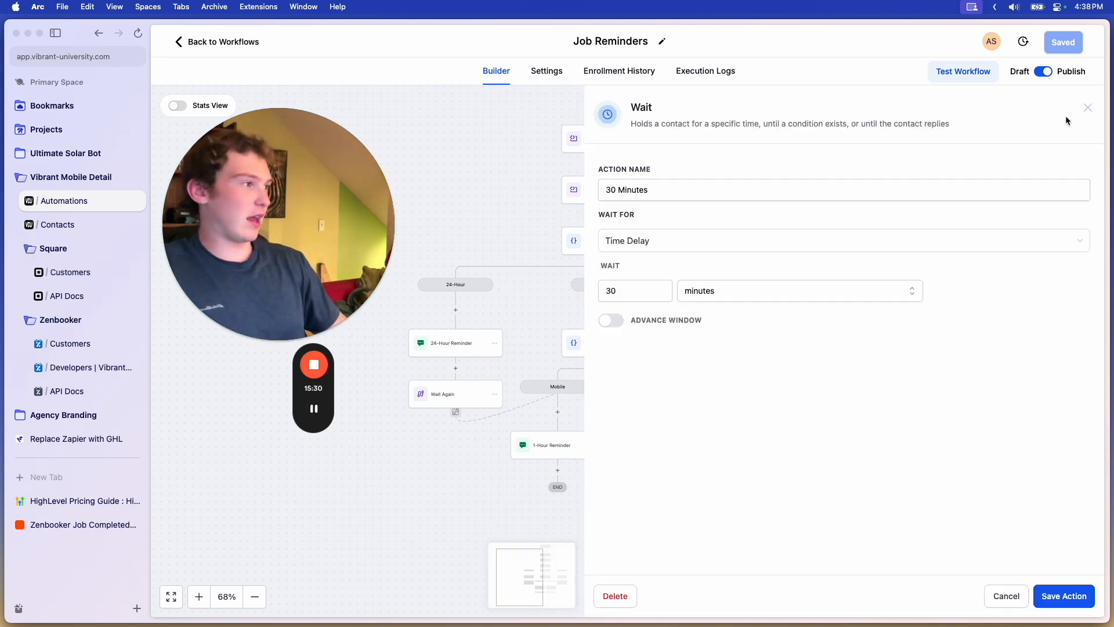
left_click(1087, 108)
left_click_drag(901, 264, 870, 308)
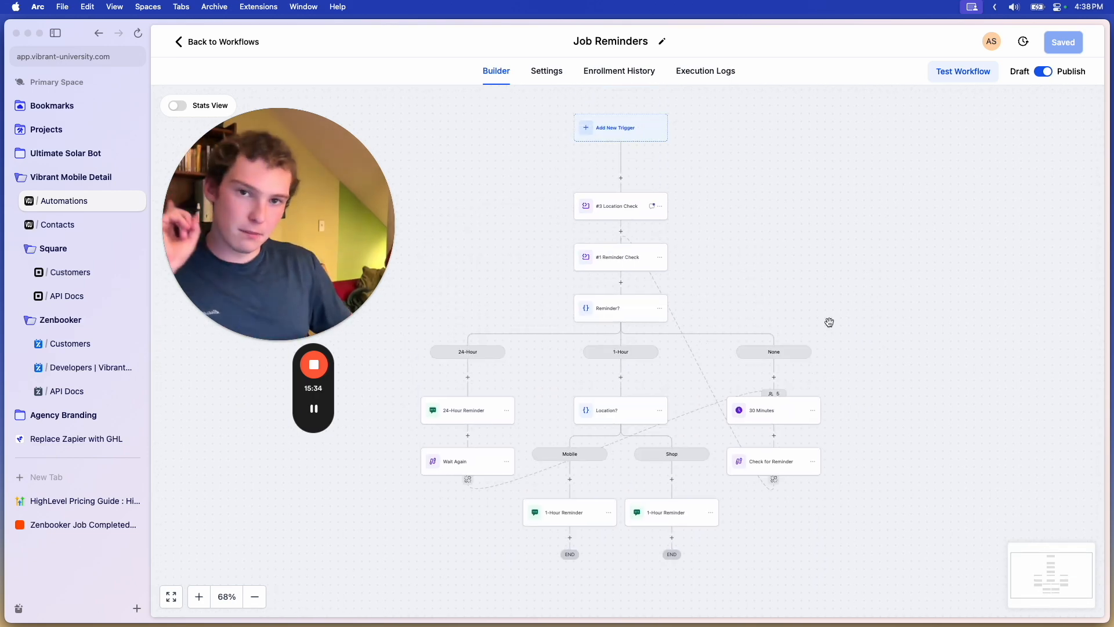
- Open the #3 Location Check custom code and look over its territory_name property and JavaScript
left_click(621, 208)
scroll(832, 261, "down", 2)
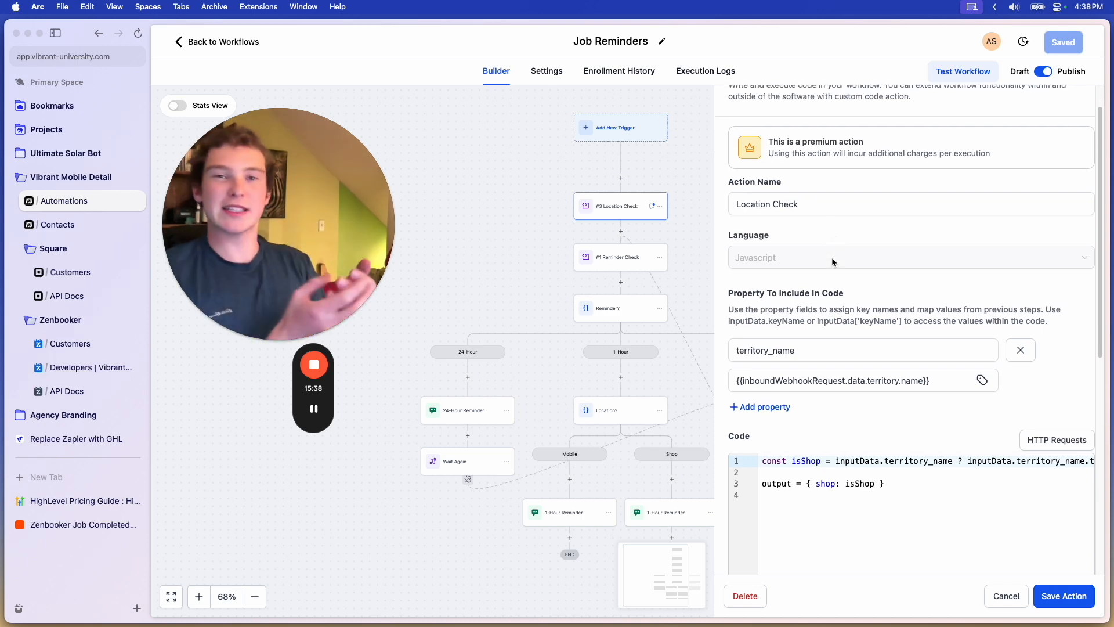
scroll(832, 256, "down", 10)
scroll(868, 210, "up", 8)
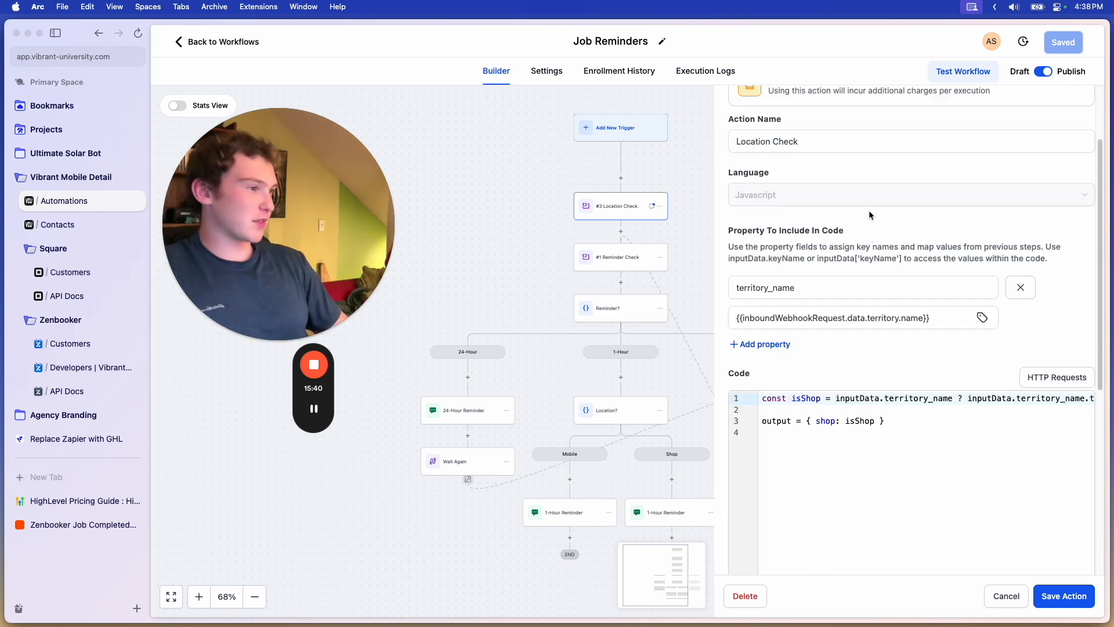
scroll(883, 301, "down", 2)
scroll(884, 306, "down", 2)
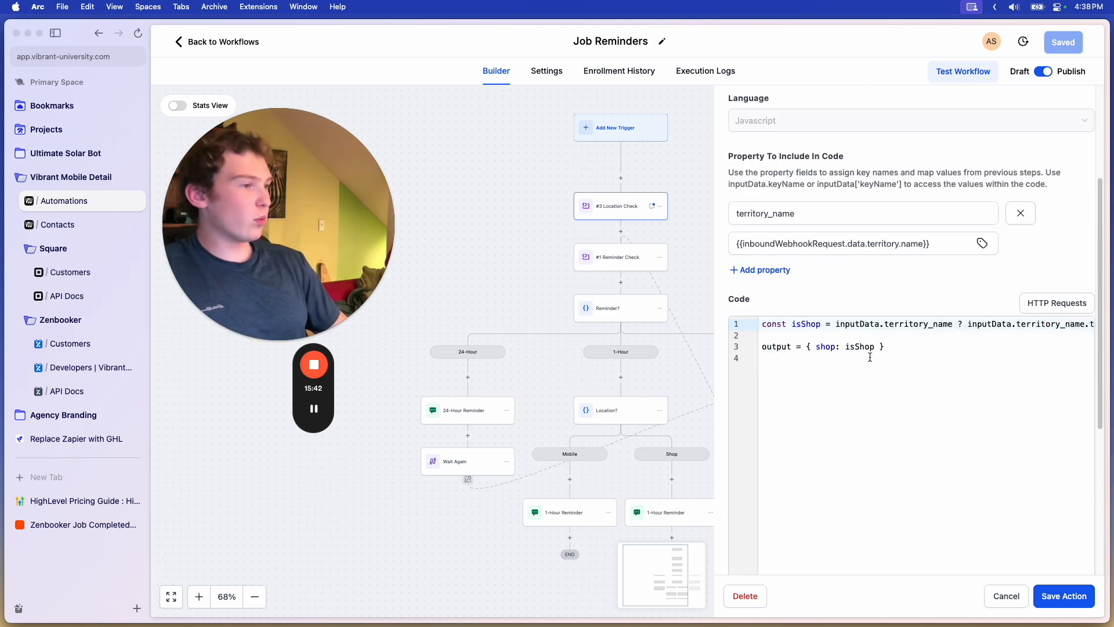
- Highlight the whole script in the Location Check code editor and clear the selection
left_click_drag(939, 375, 734, 315)
left_click(936, 355)
left_click_drag(935, 356, 768, 312)
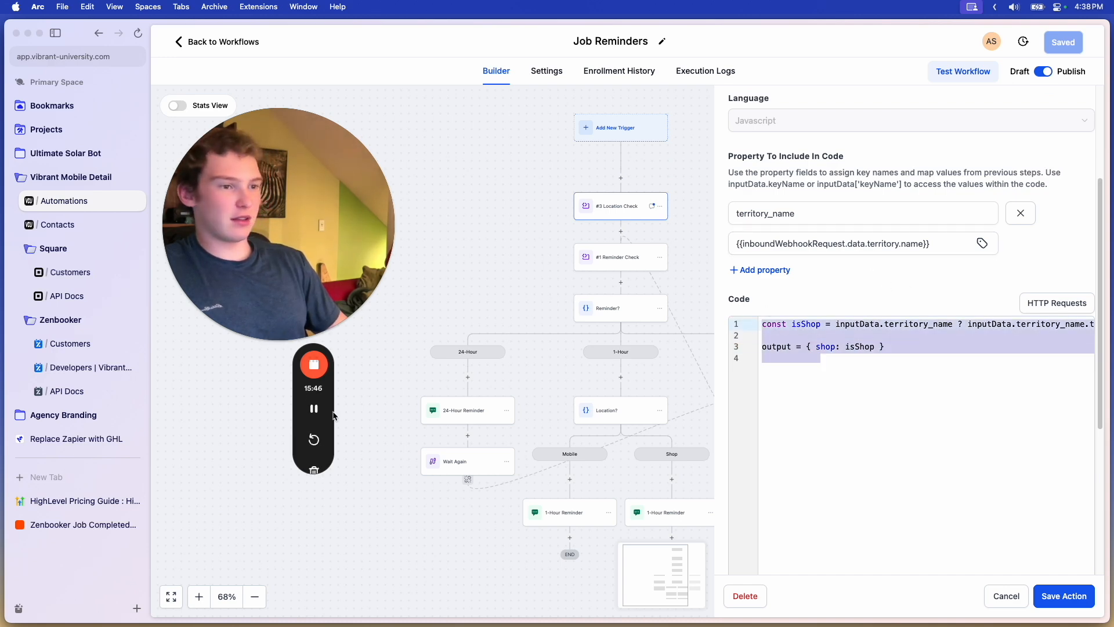
left_click(902, 353)
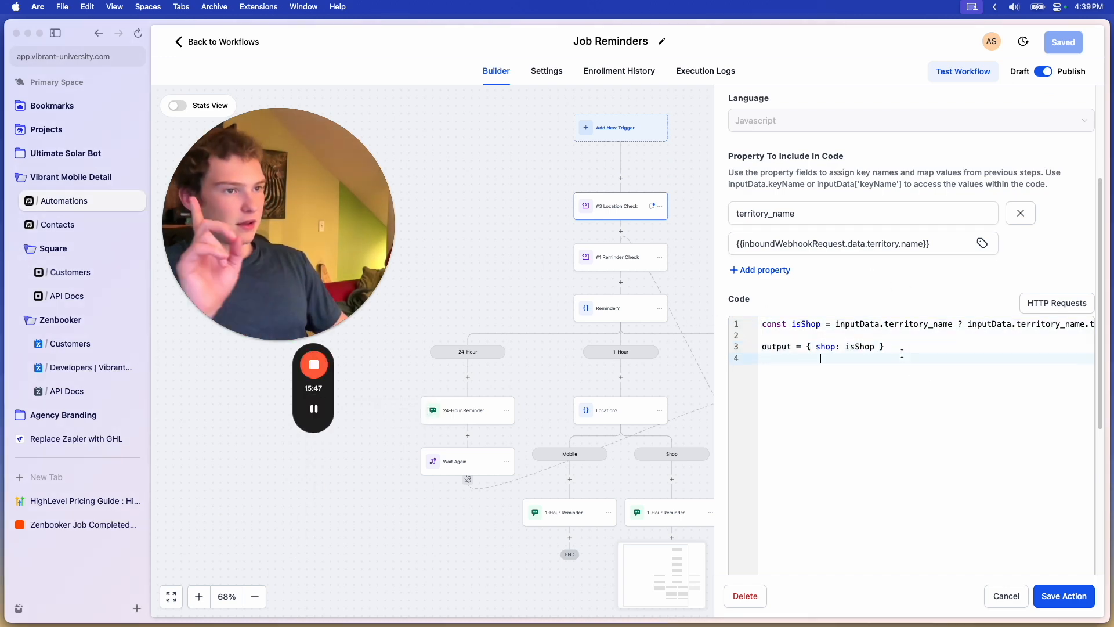
left_click_drag(913, 355, 740, 323)
left_click(939, 348)
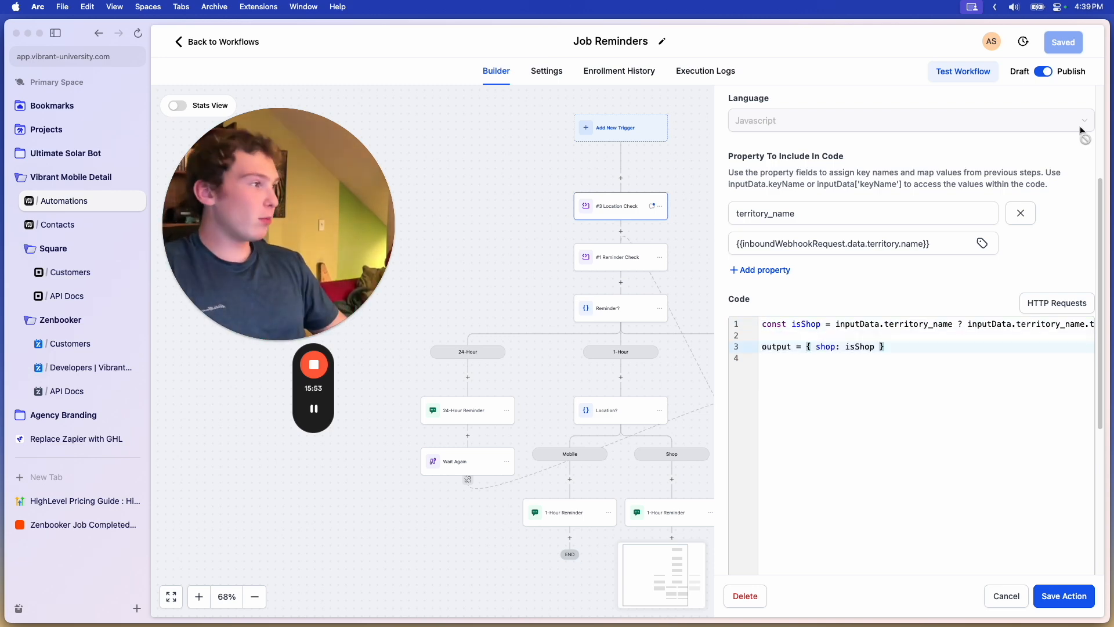
- Highlight isShop in the output line of the Location Check code and close the settings
scroll(1082, 130, "up", 5)
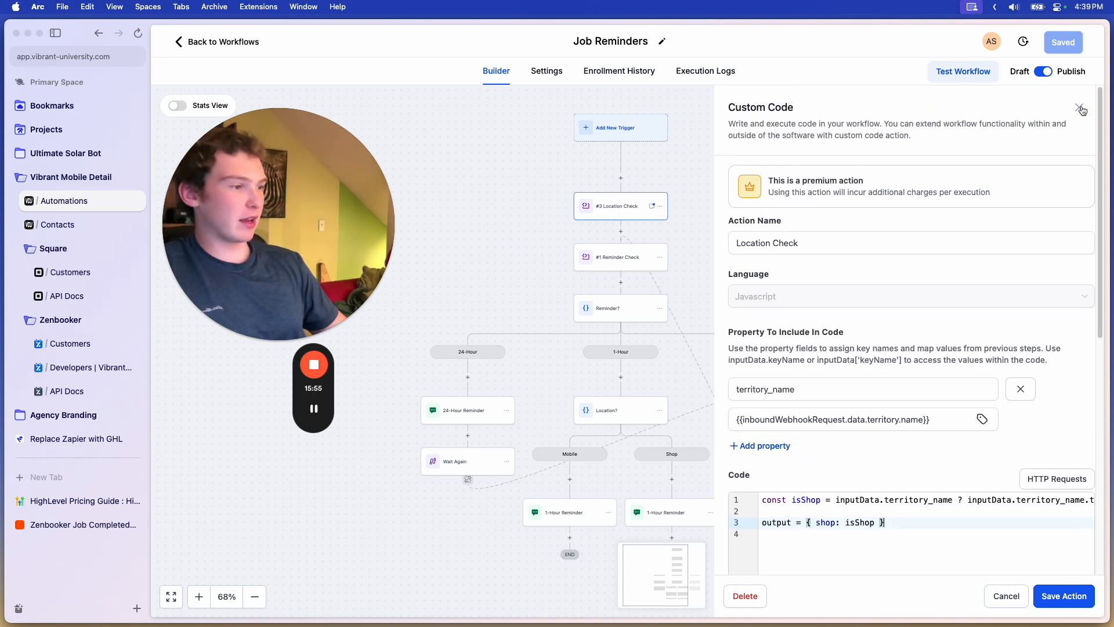
scroll(1045, 260, "down", 2)
double_click(855, 410)
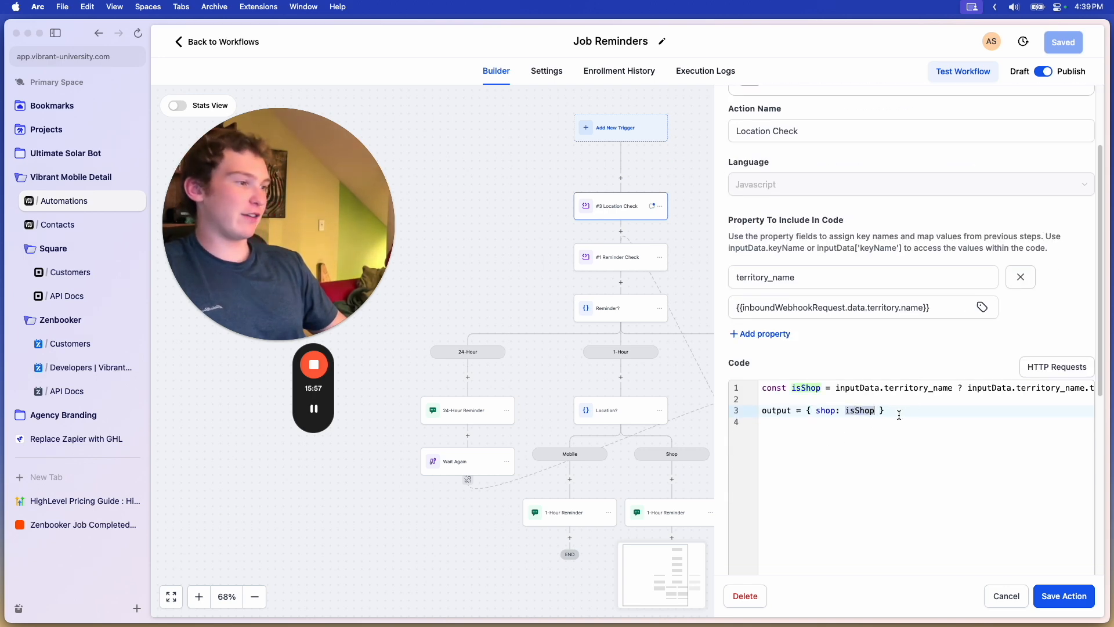
type("isShop")
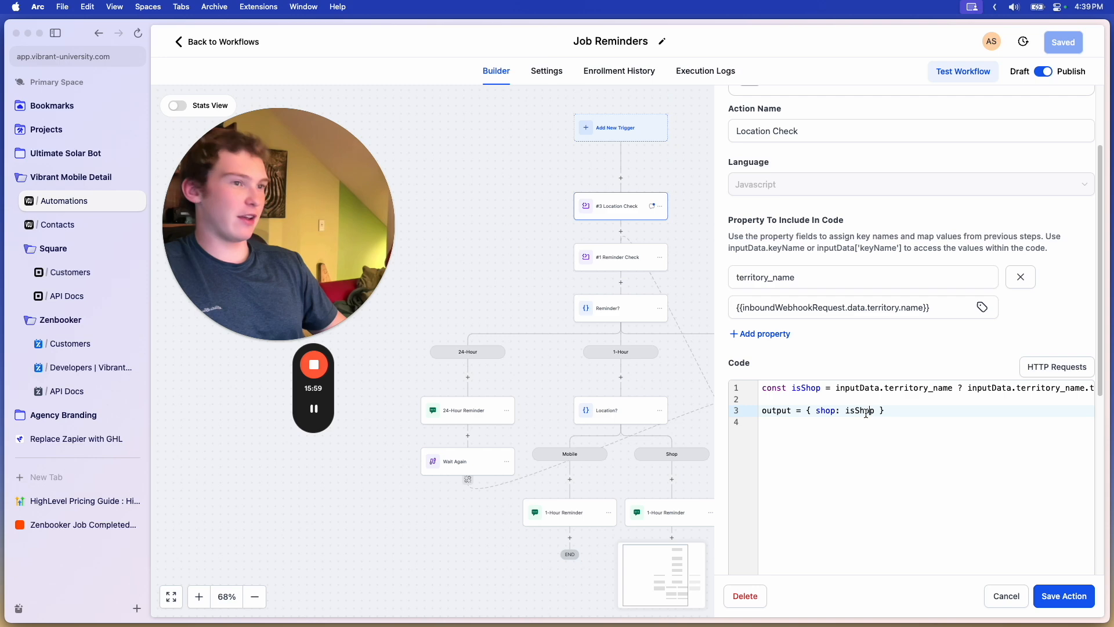
double_click(865, 412)
scroll(879, 411, "up", 3)
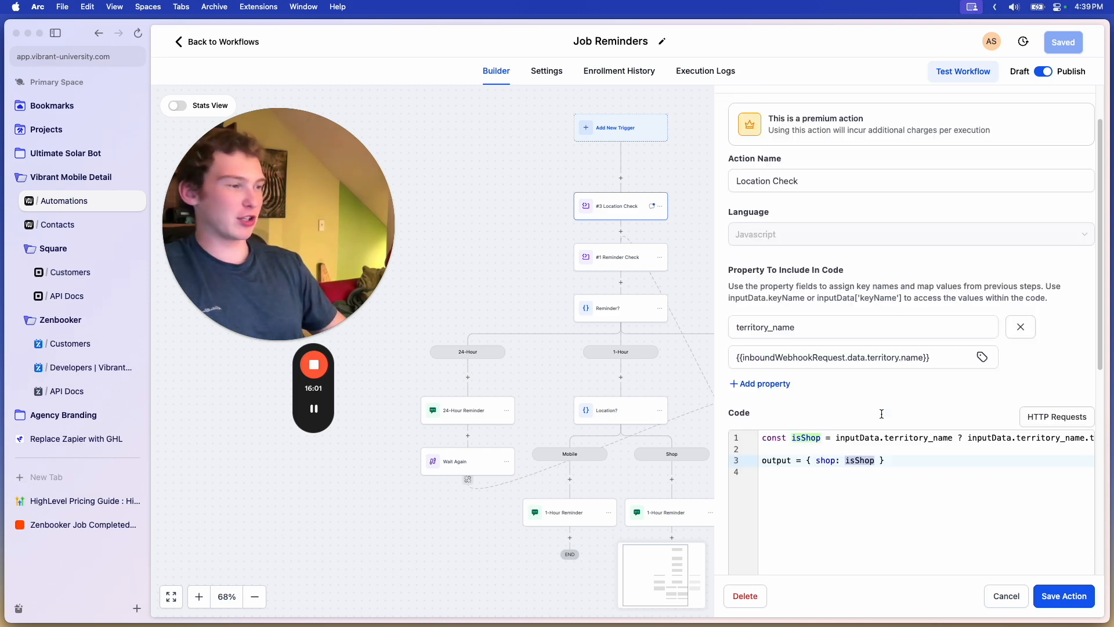
left_click(1087, 107)
- Look over the workflow's branches, reopen Location Check, and switch to the #1 Reminder Check custom code to read its script
left_click_drag(735, 265, 746, 174)
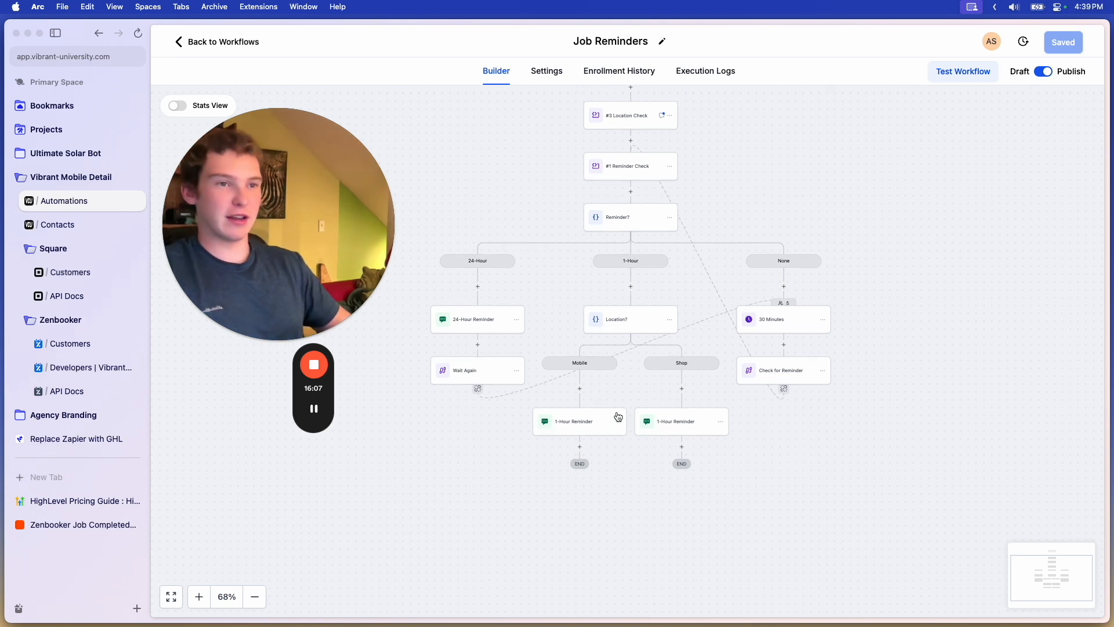
scroll(619, 416, "up", 1)
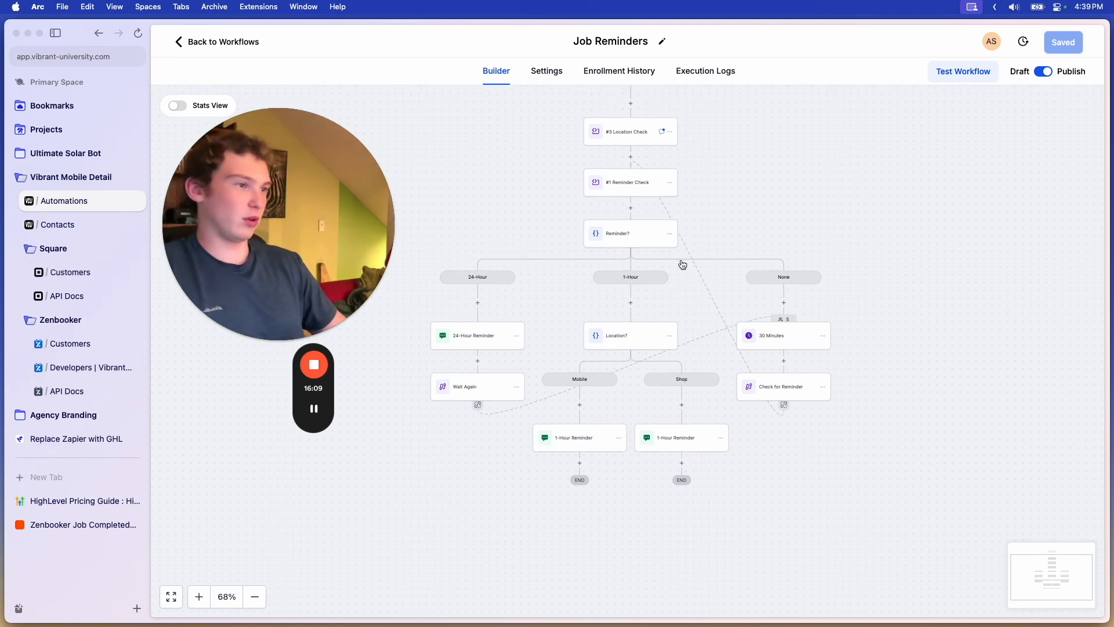
left_click_drag(695, 275, 682, 309)
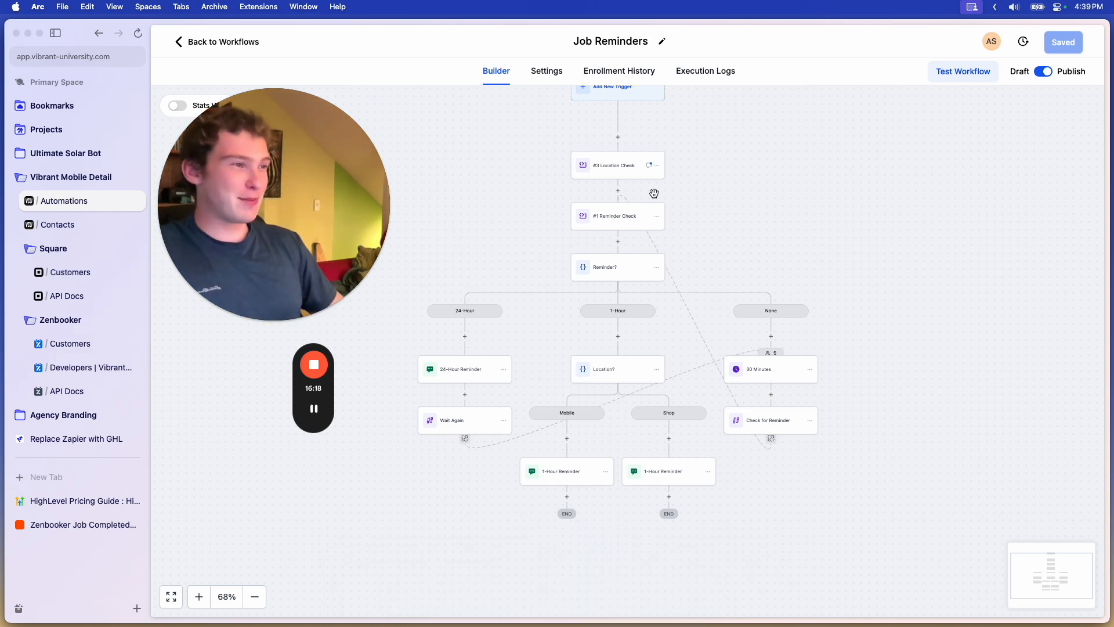
mouse_move(601, 620)
left_click(610, 169)
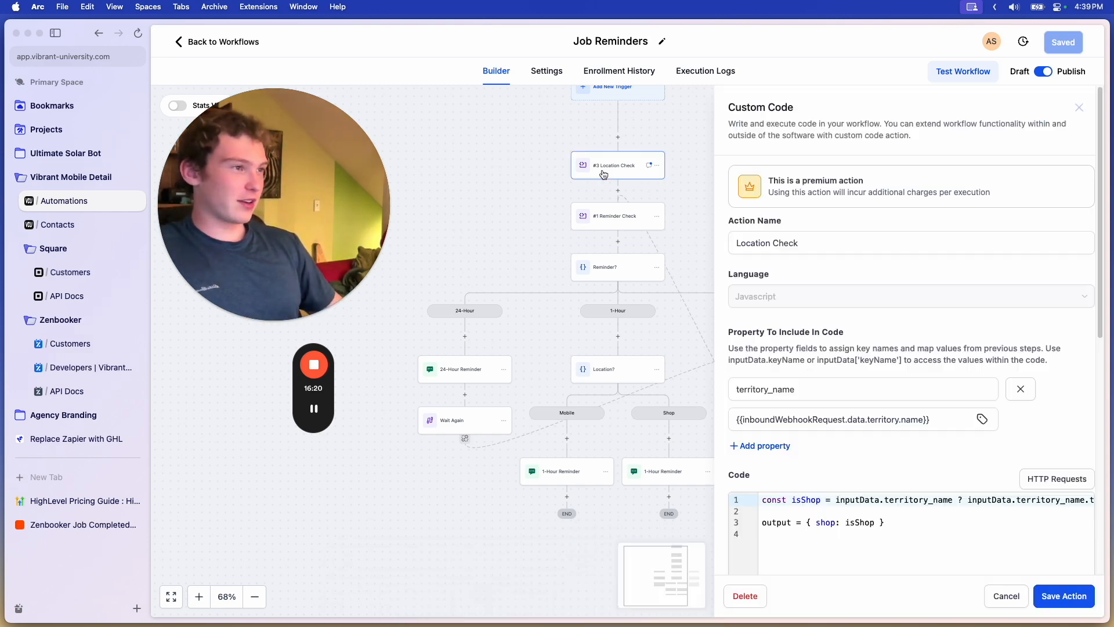
left_click(599, 217)
scroll(900, 348, "down", 2)
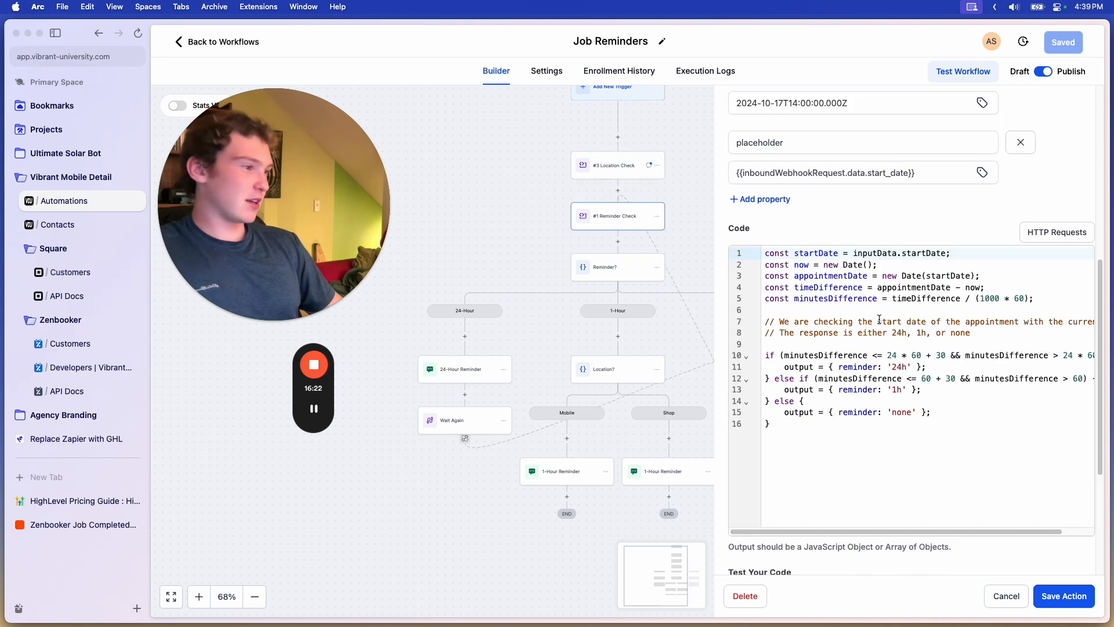
scroll(901, 344, "right", 2)
scroll(901, 345, "left", 2)
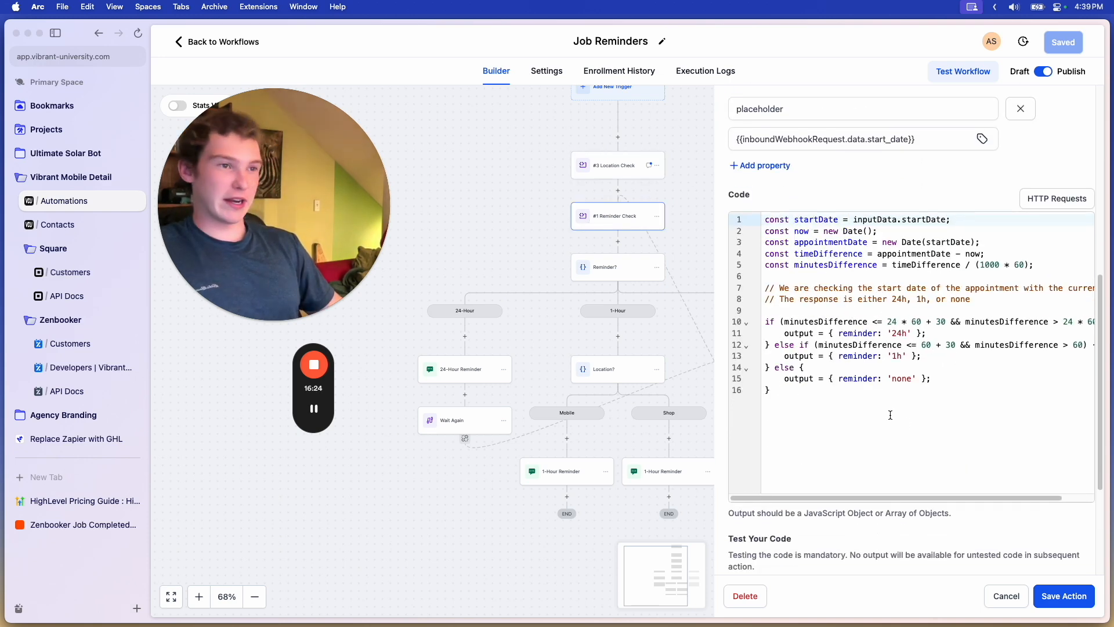
- Highlight the Reminder Check script, including the opening lines that calculate the time difference, and clear the selection
key("super+a")
left_click(810, 332)
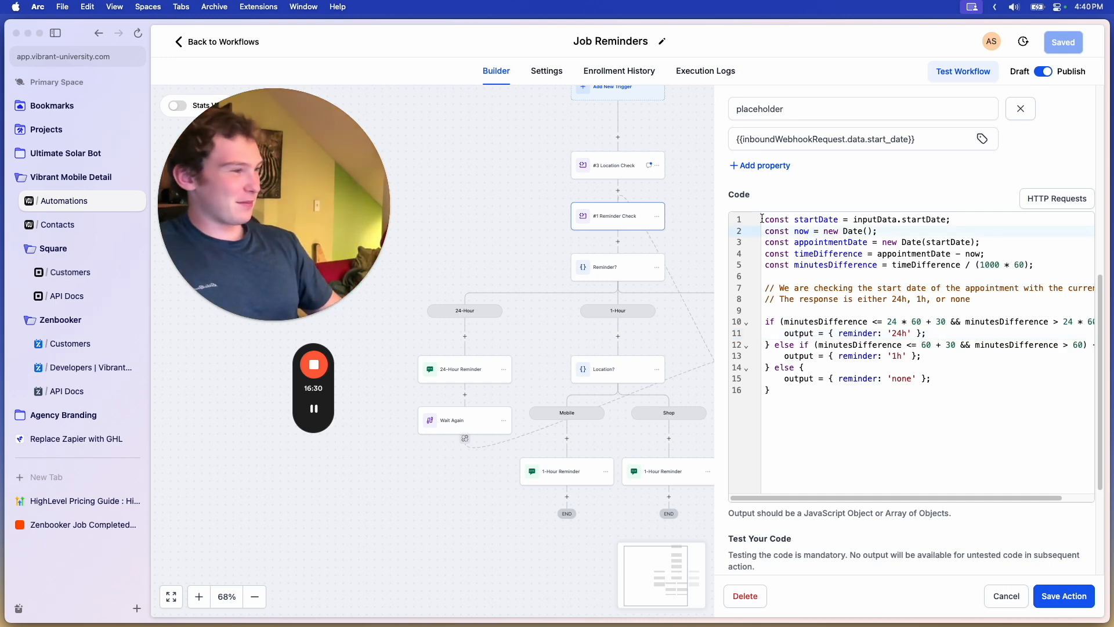
left_click_drag(762, 219, 764, 288)
left_click(862, 430)
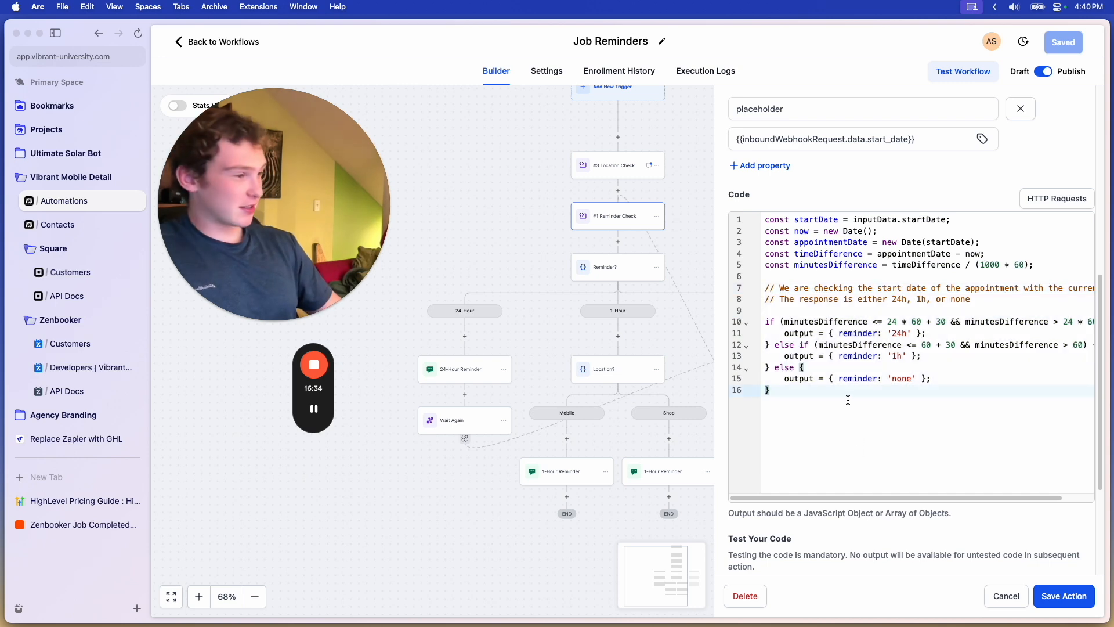
- Select the whole Reminder Check script, then switch to reminderCheck.js in Cursor and close the AI chat pane
key("super+a")
left_click(642, 586)
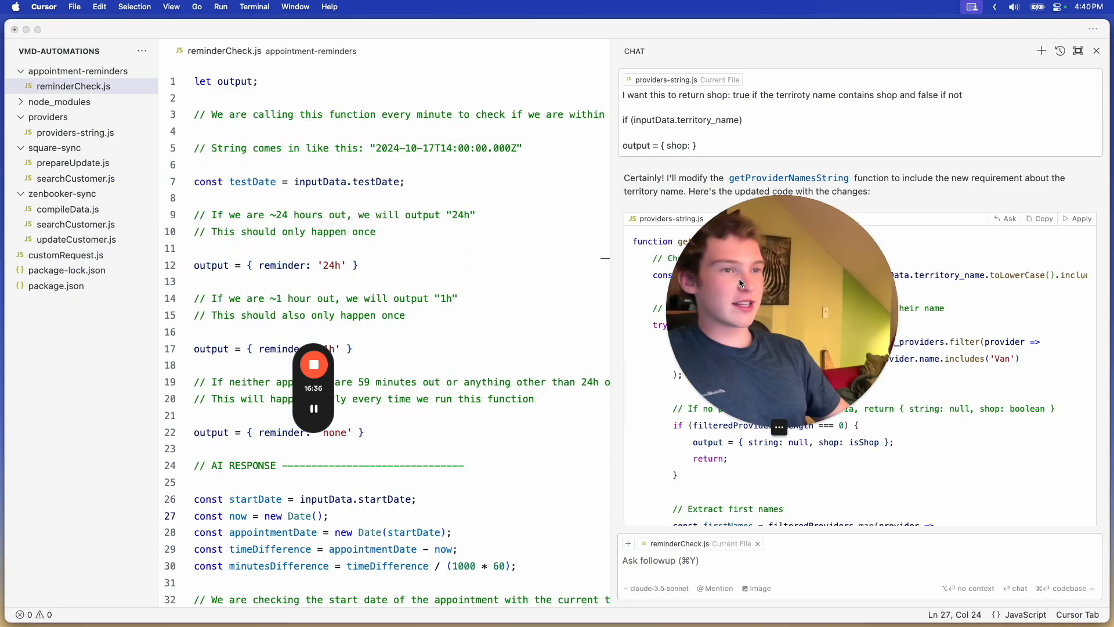
left_click(411, 215)
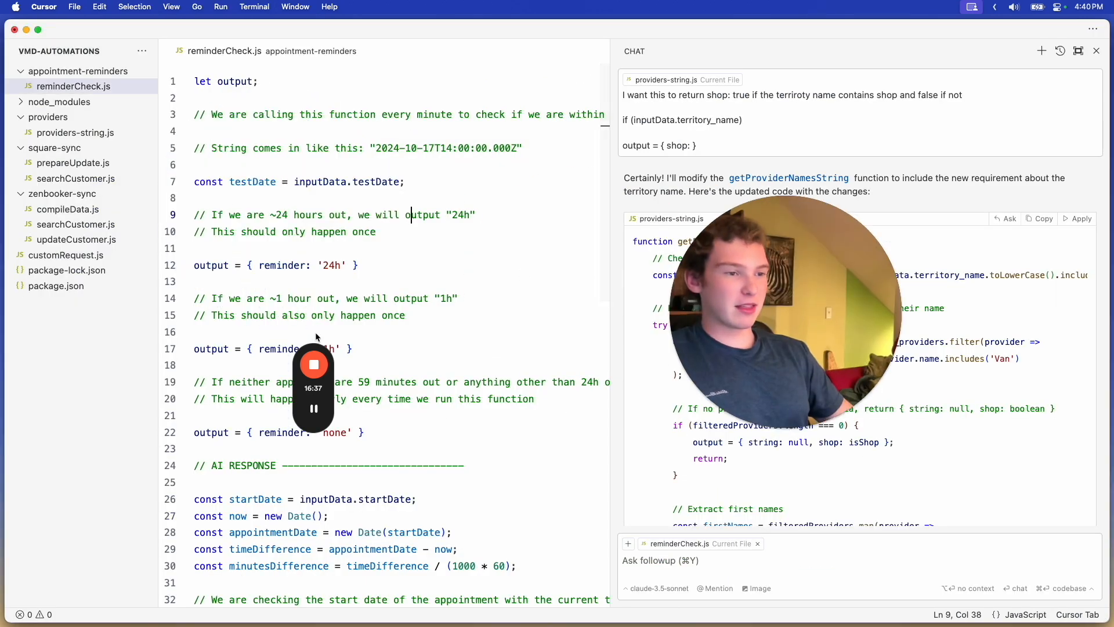
left_click(1096, 52)
left_click(1096, 52)
left_click(970, 104)
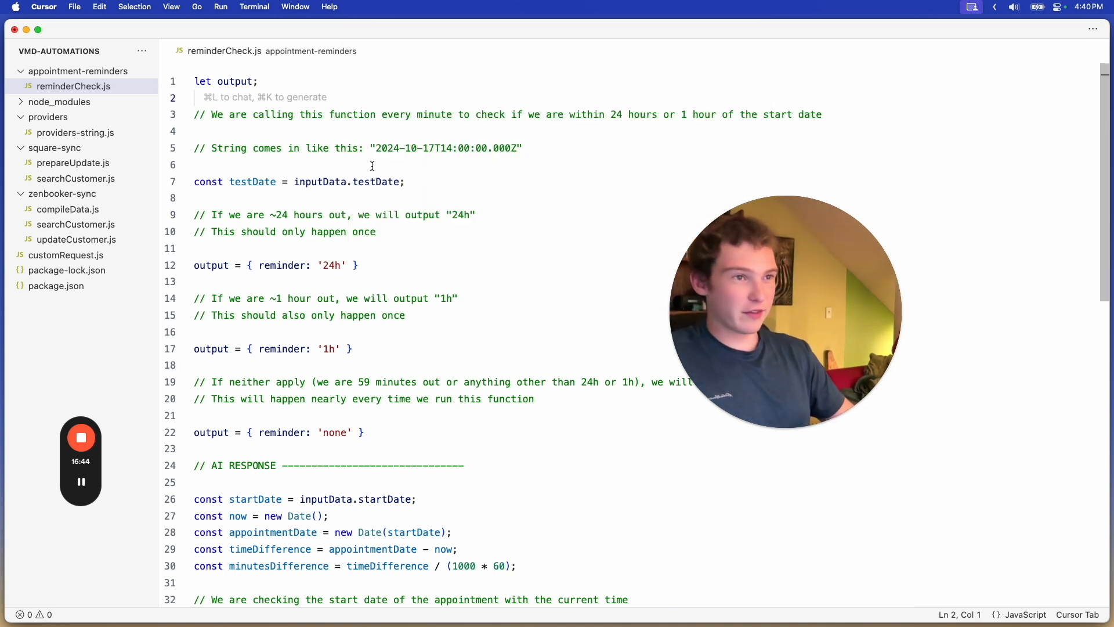
- Highlight the "let output;" declaration on the first line of reminderCheck.js
left_click(603, 135)
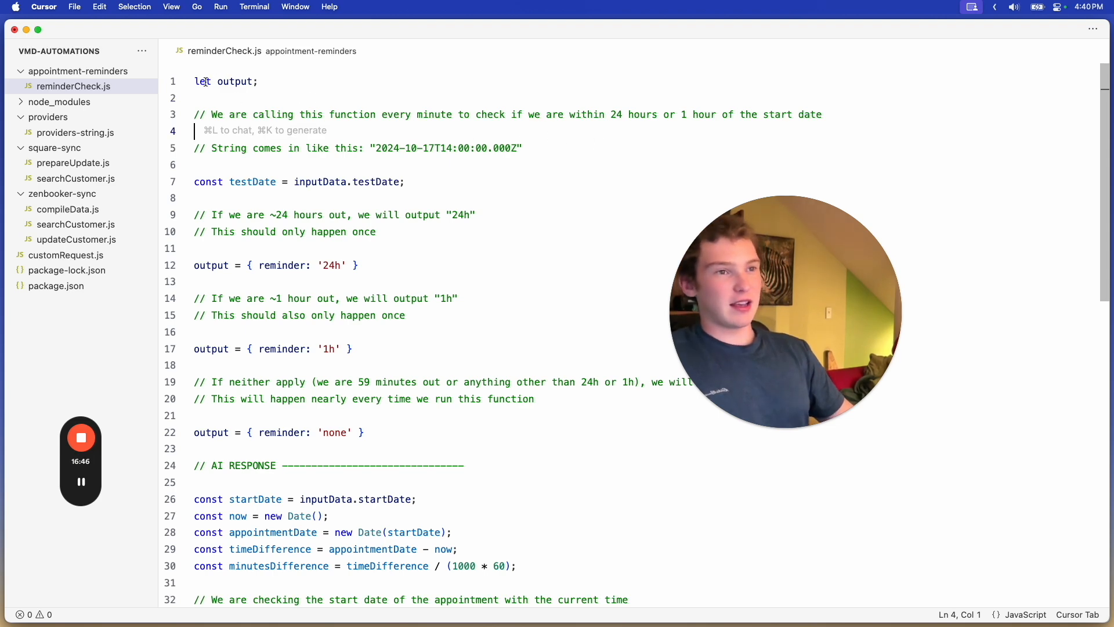
mouse_move(195, 81)
left_mouse_down()
mouse_move(313, 85)
mouse_move(195, 81)
left_mouse_up()
left_click(333, 82)
left_click(325, 81)
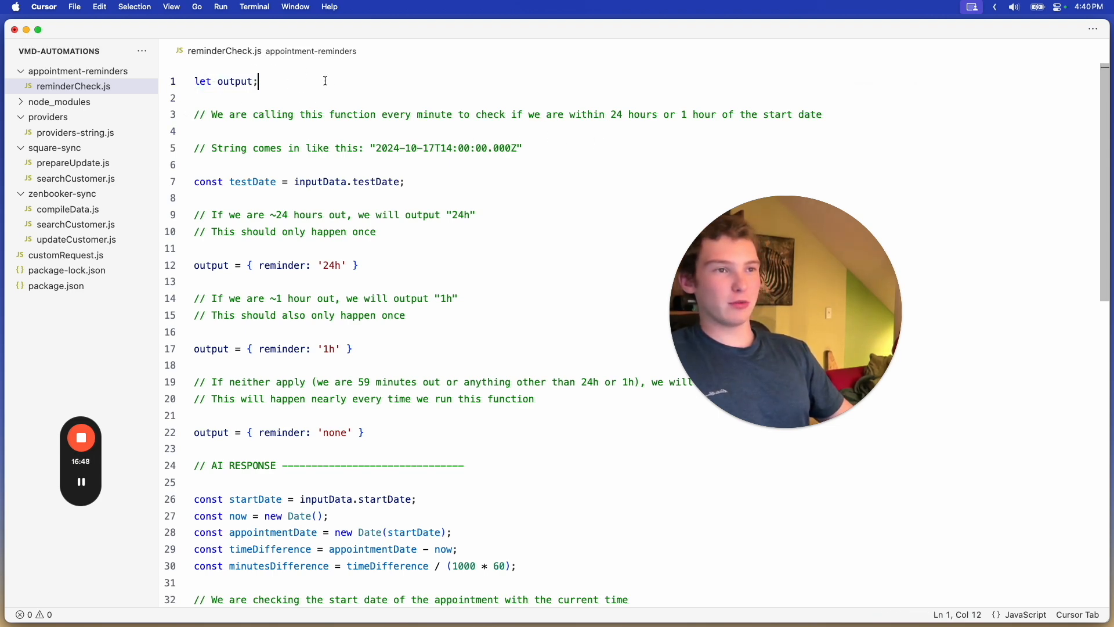
left_click_drag(325, 80, 198, 82)
- Switch back to the Job Reminders workflow in Arc and highlight the 'none' output line in the Reminder Check code
key("super+Tab")
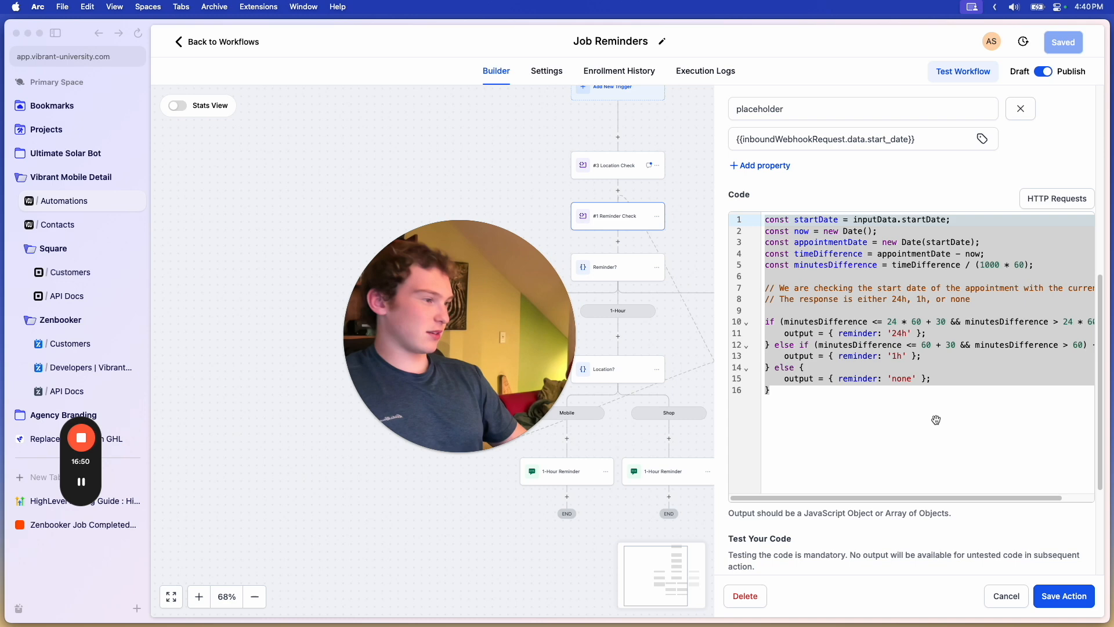
left_click(936, 420)
mouse_move(932, 378)
left_mouse_down()
mouse_move(786, 380)
mouse_move(946, 380)
left_mouse_up()
left_click(785, 380)
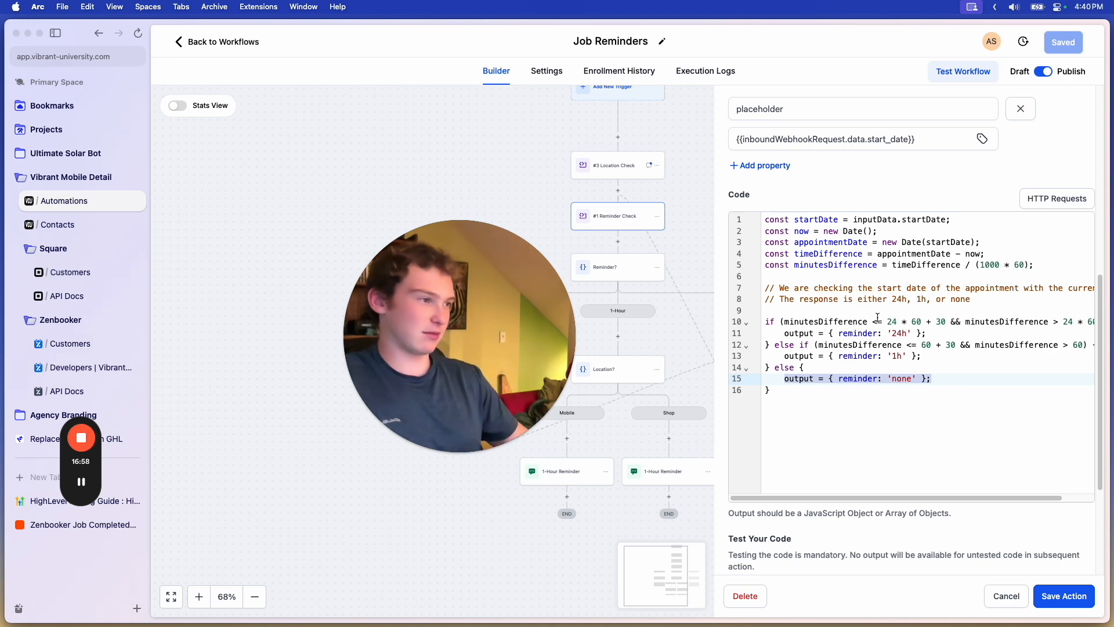
- Return to reminderCheck.js in Cursor, highlight the output declaration on line 1 again, and clear the selection
key("super+Tab")
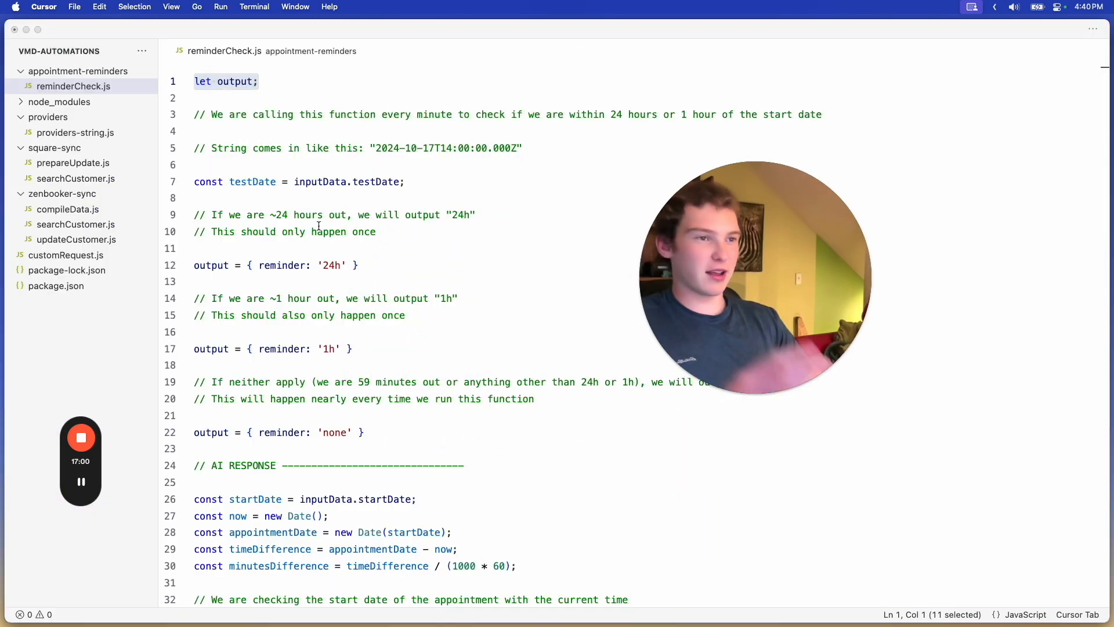
left_click(460, 192)
left_click(462, 177)
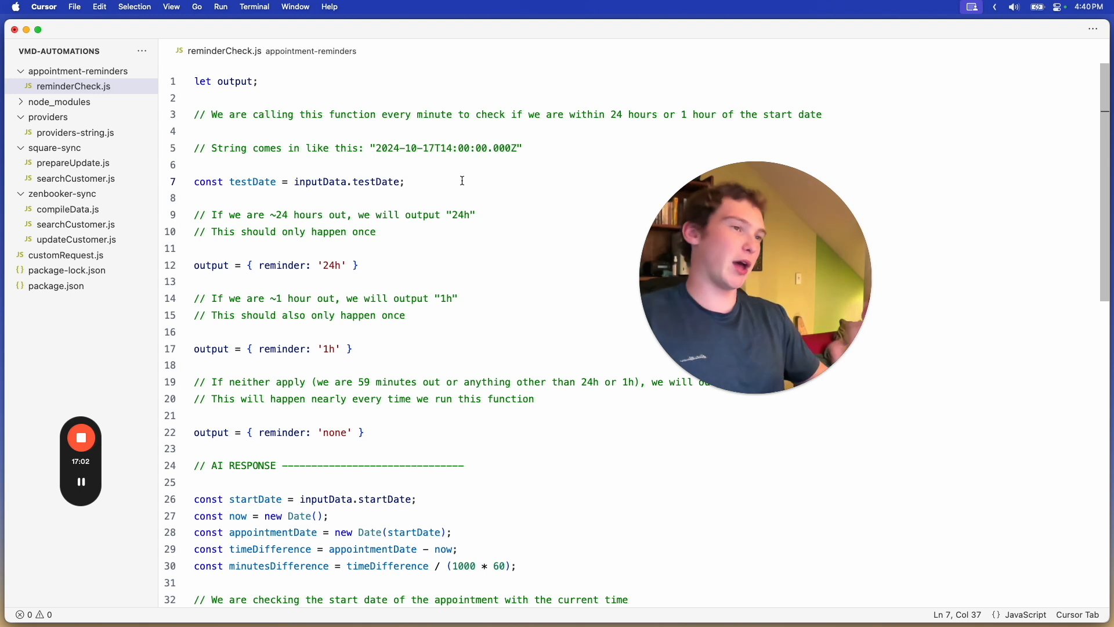
left_click_drag(265, 81, 201, 77)
left_click(434, 132)
left_click(412, 113)
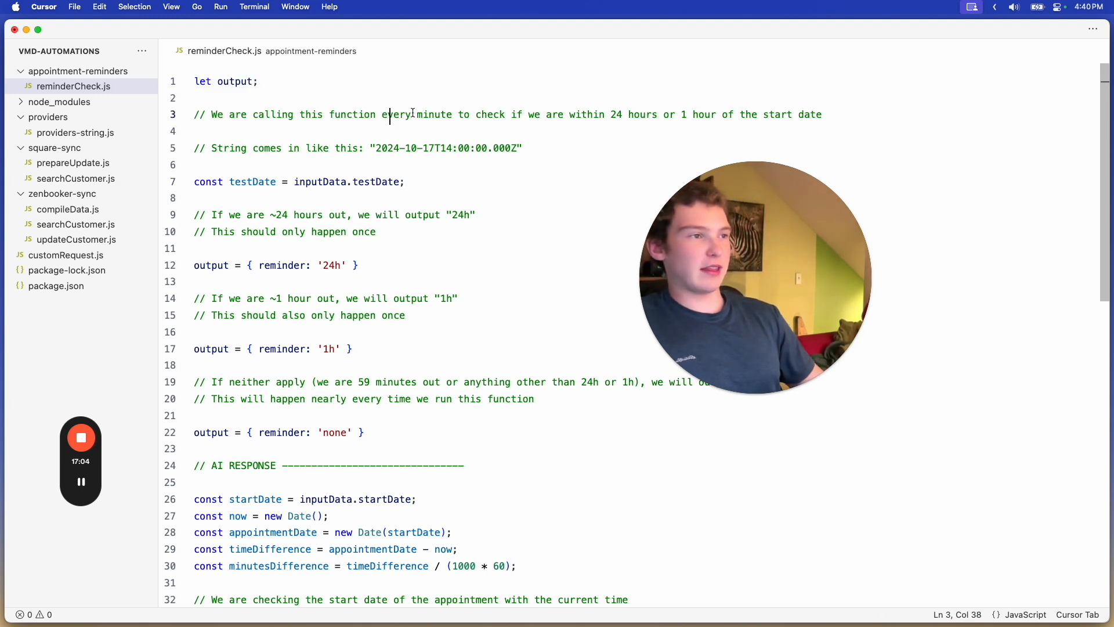
- Change the line 3 comment in reminderCheck.js to say the function is called every 30 minutes
left_click_drag(816, 114, 330, 119)
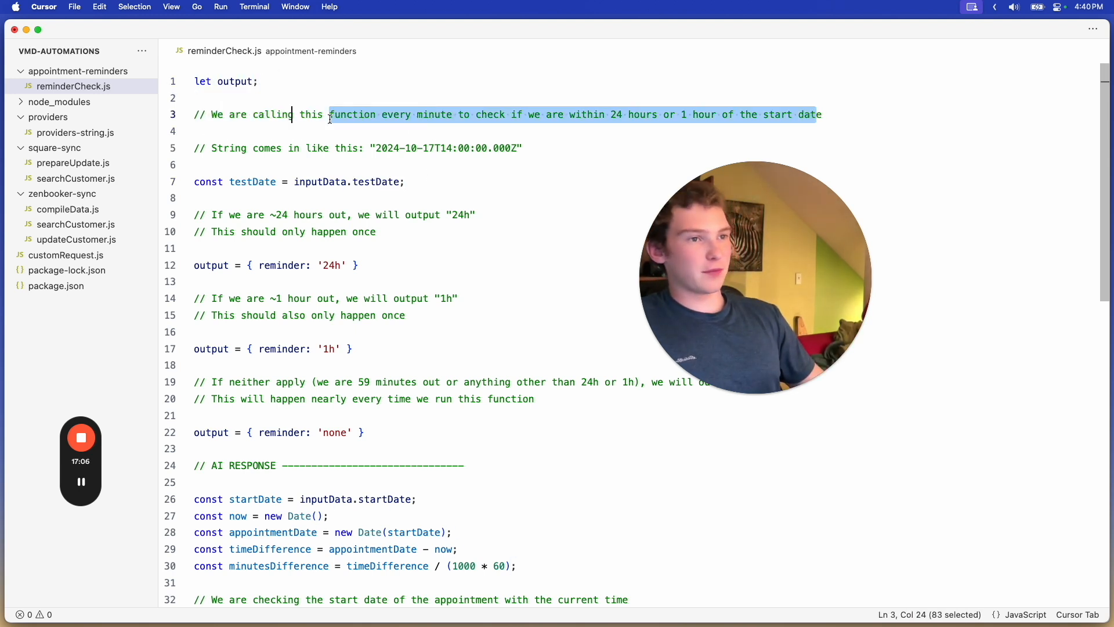
double_click(441, 116)
type("30 minut")
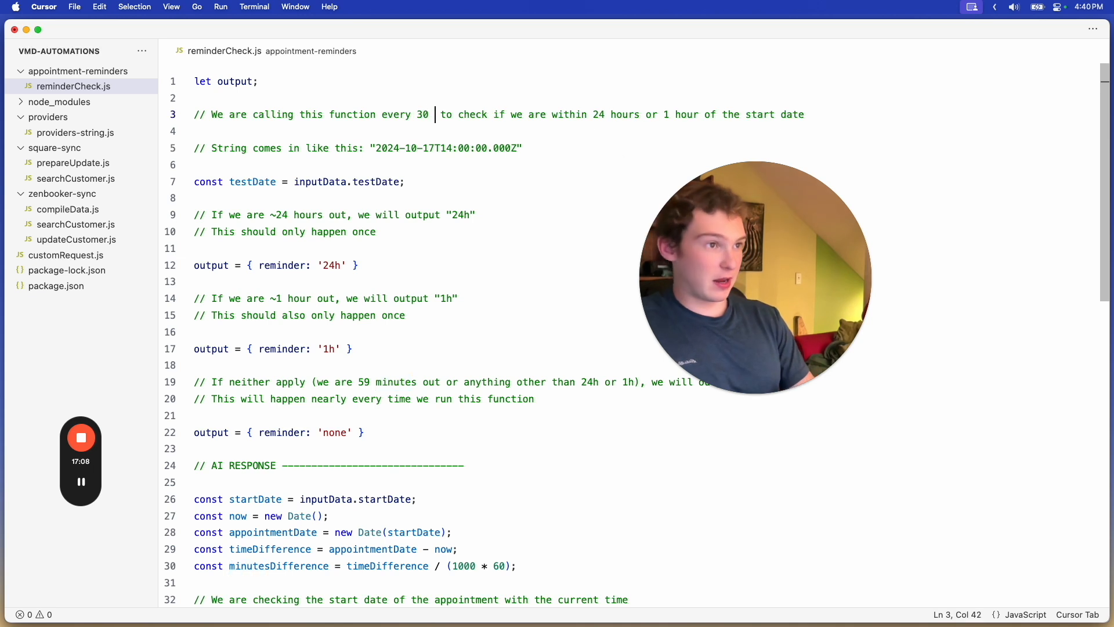
left_click(615, 137)
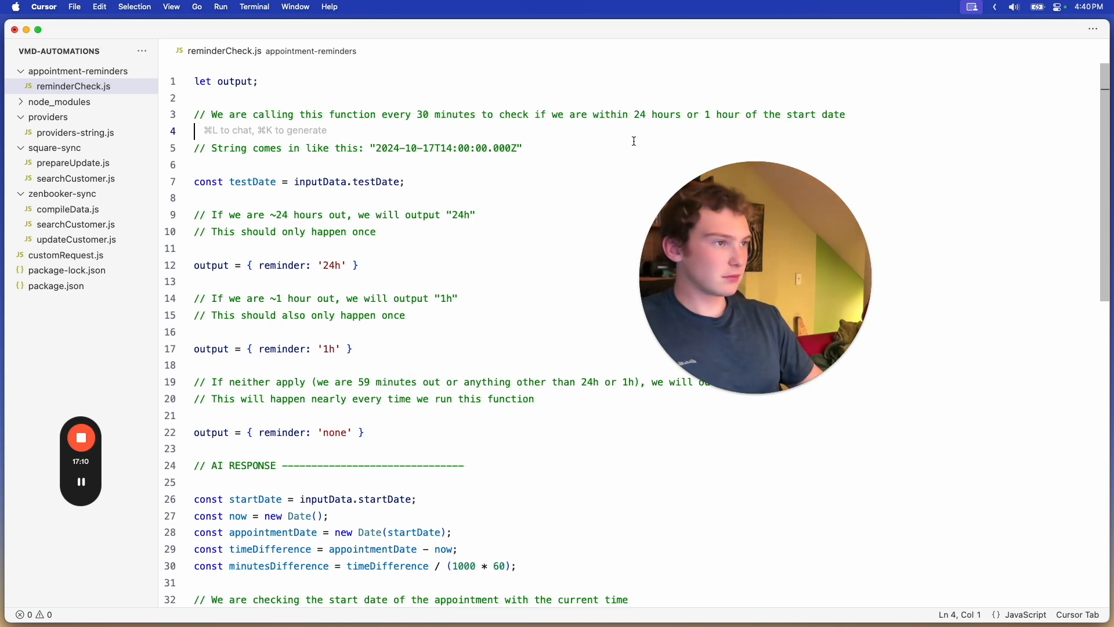
- Examine the date string comment and the testDate line, highlighting inputData, and clear the selection
left_click(622, 161)
left_click(596, 144)
mouse_move(537, 141)
left_mouse_down()
mouse_move(193, 149)
mouse_move(555, 154)
left_mouse_up()
left_click_drag(430, 188, 406, 182)
left_click(322, 193)
left_click(341, 221)
left_click(383, 183)
double_click(306, 183)
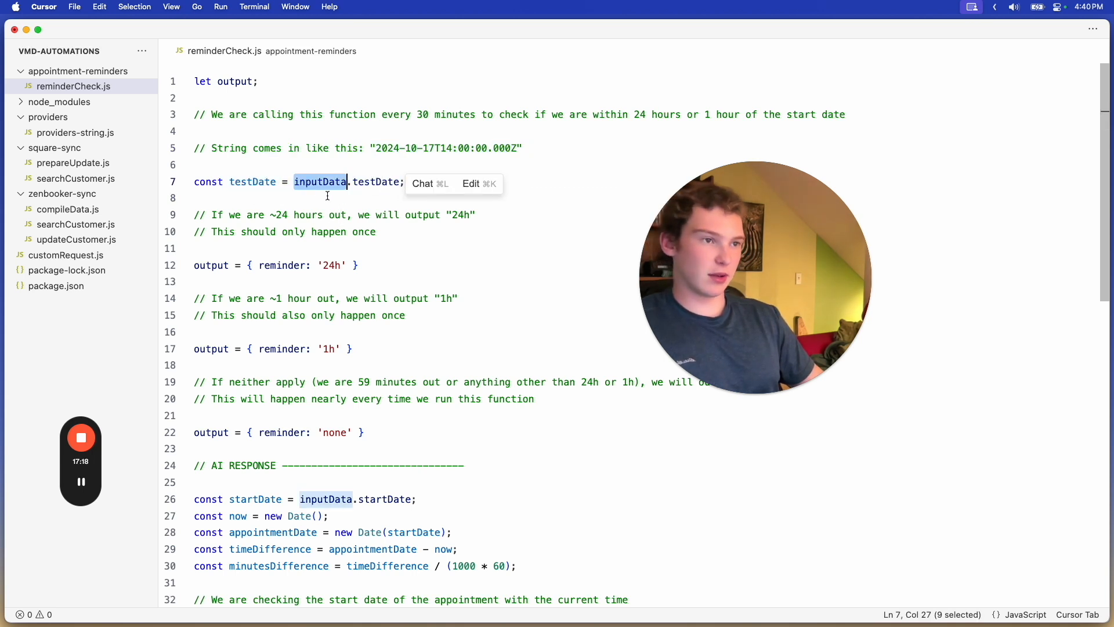
left_click(345, 233)
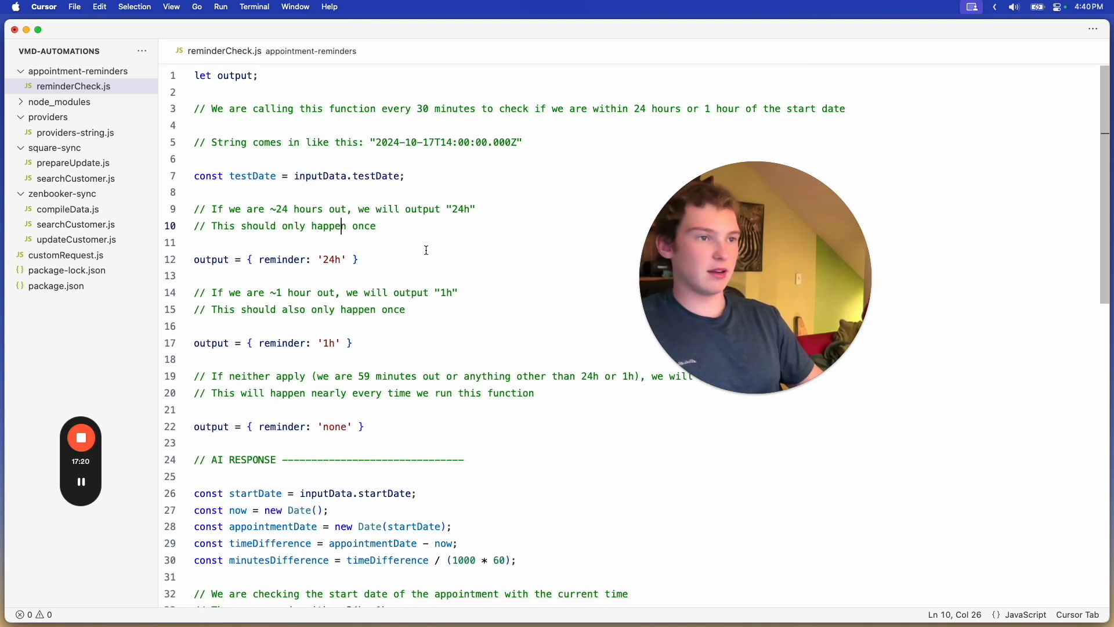
- Highlight the comments describing the 24-hour case and its '24h' output line, and clear the selection
scroll(417, 233, "down", 2)
left_click_drag(384, 224, 195, 218)
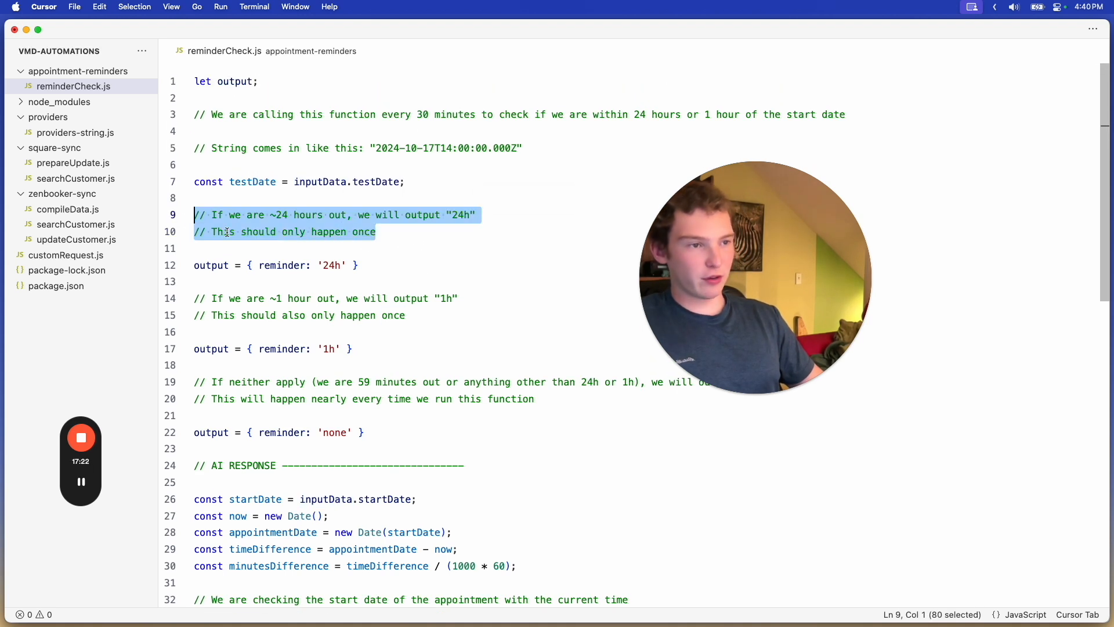
left_click(371, 245)
left_click_drag(408, 271, 195, 267)
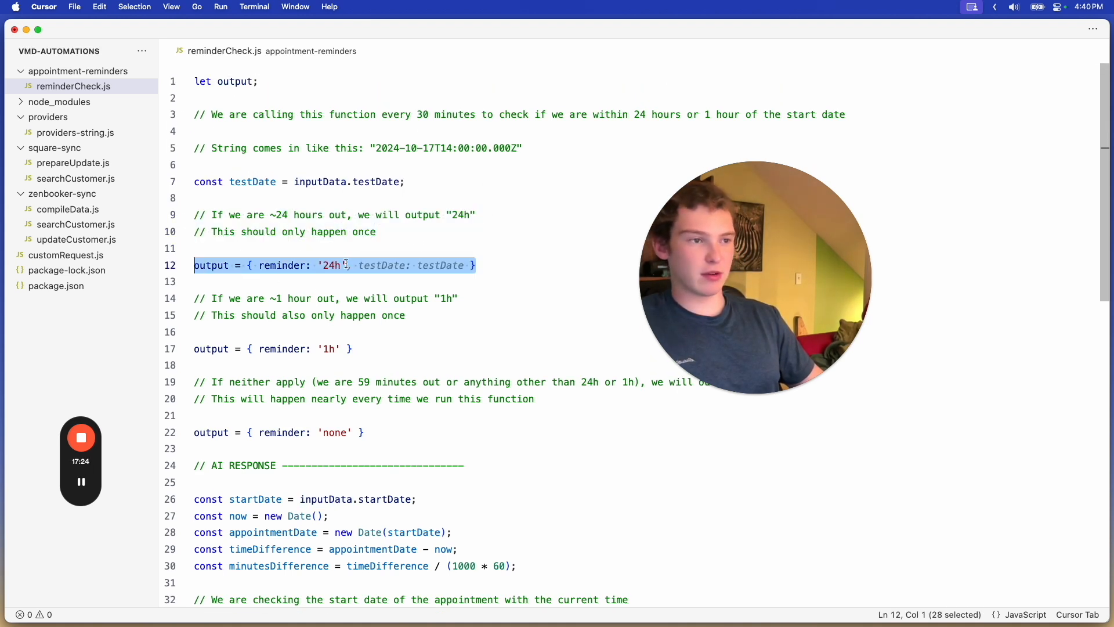
left_click(319, 315)
- Highlight the '1h' and 'none' output lines and read on through the AI response section below them
scroll(318, 315, "down", 2)
left_click_drag(355, 283, 201, 285)
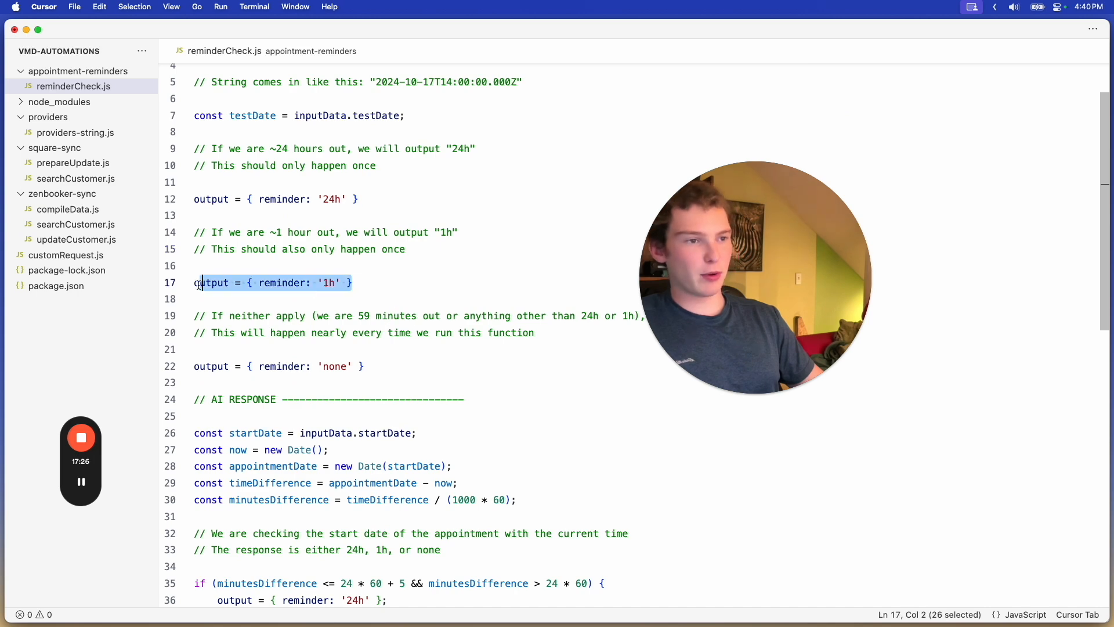
left_click(282, 315)
scroll(283, 307, "down", 1)
left_click_drag(365, 354, 195, 342)
left_click(412, 360)
scroll(377, 331, "down", 5)
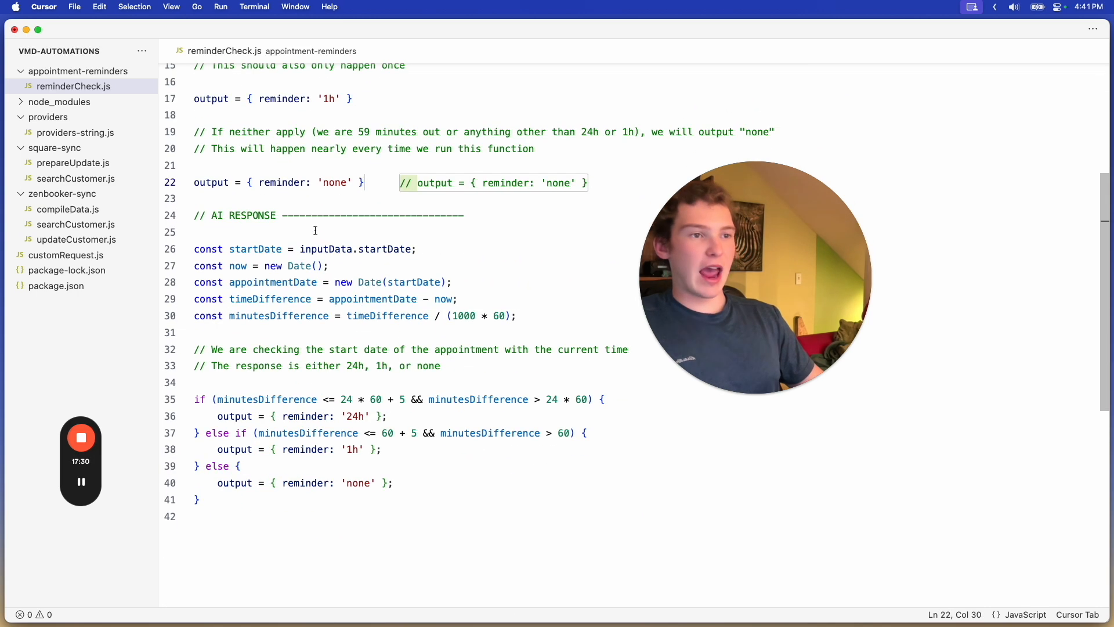
scroll(320, 250, "up", 4)
left_click(330, 282)
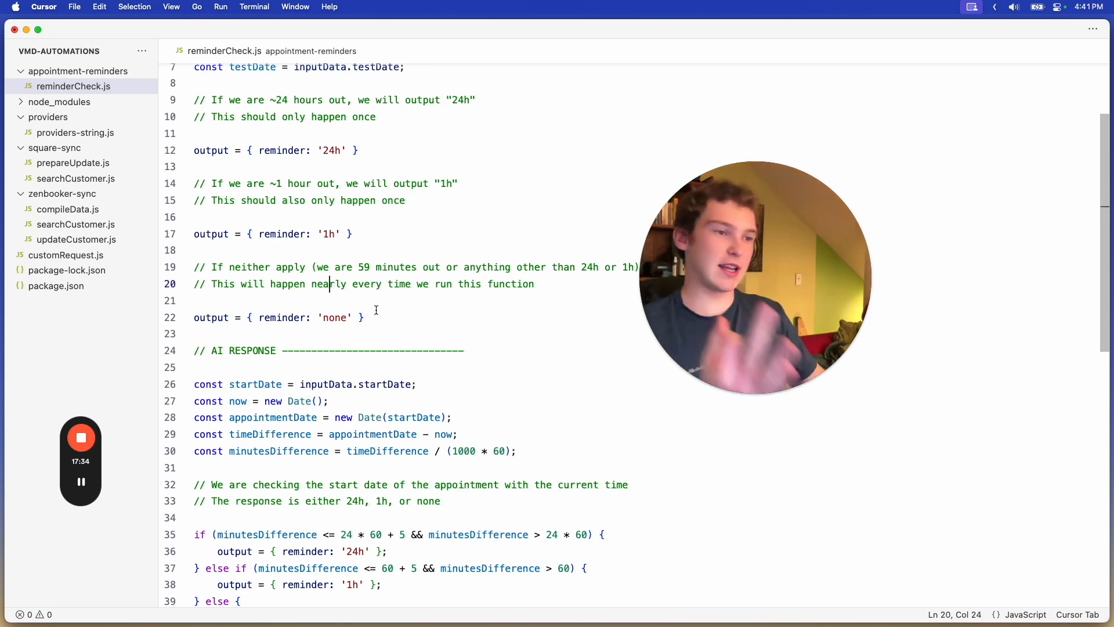
- Add lines 1–22 of reminderCheck.js to a new AI chat, begin the request "Please d othis for", and close the chat
left_click_drag(377, 310, 197, 67)
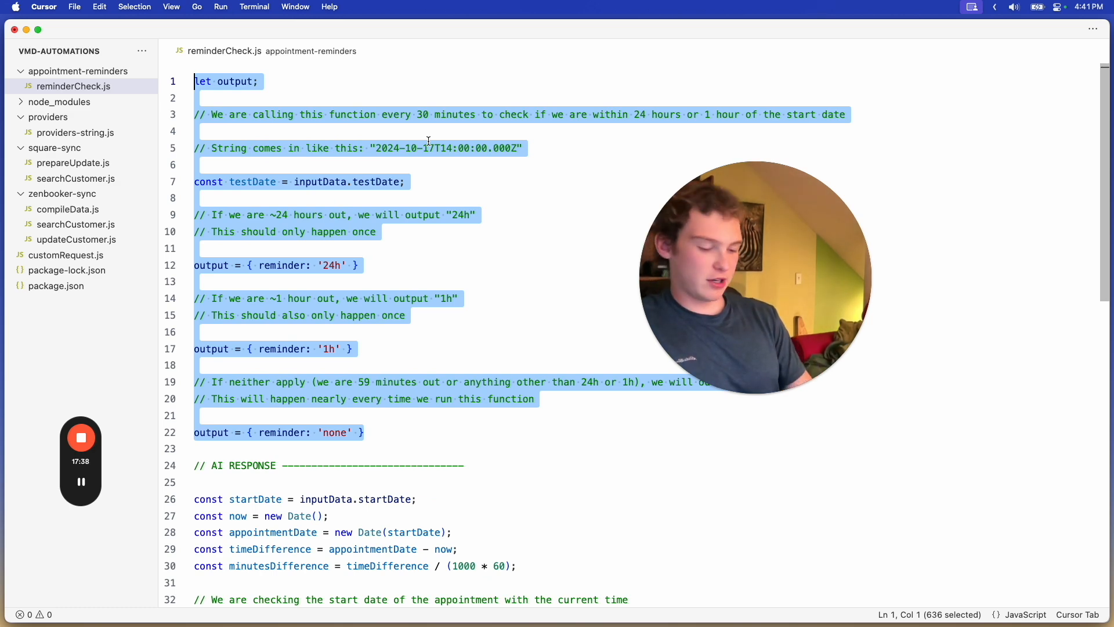
key("super+l")
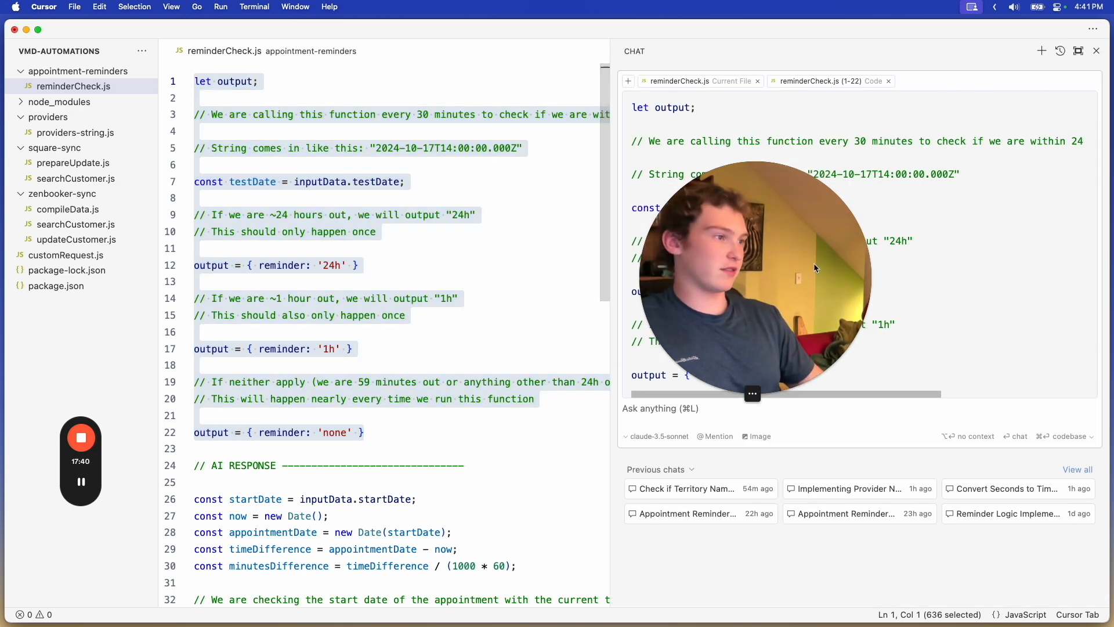
left_click_drag(815, 268, 281, 258)
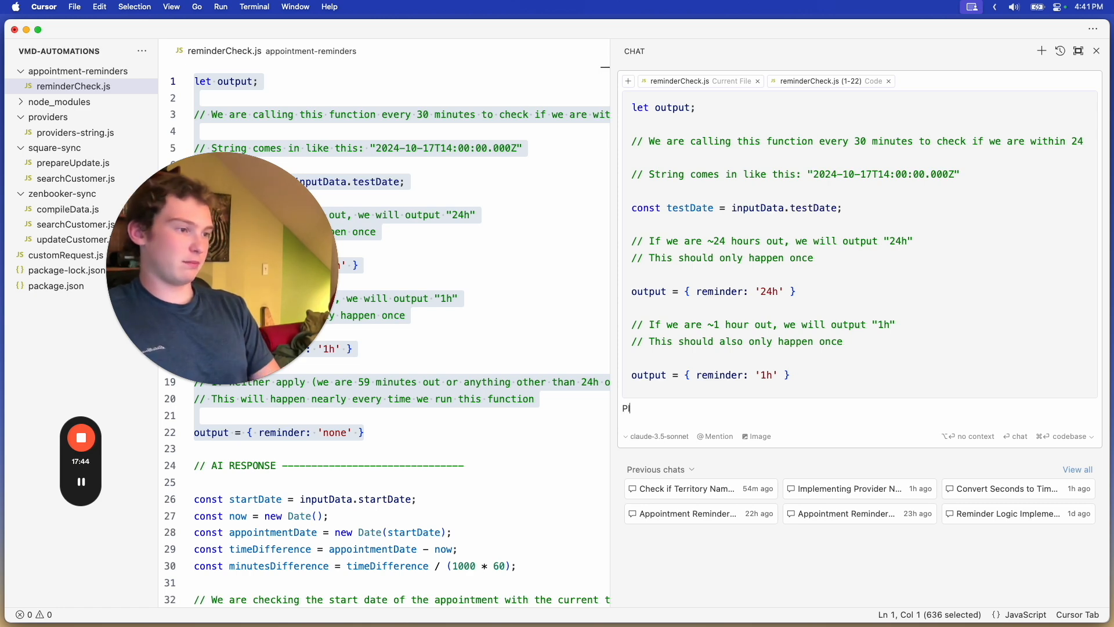
type("Please d othis for")
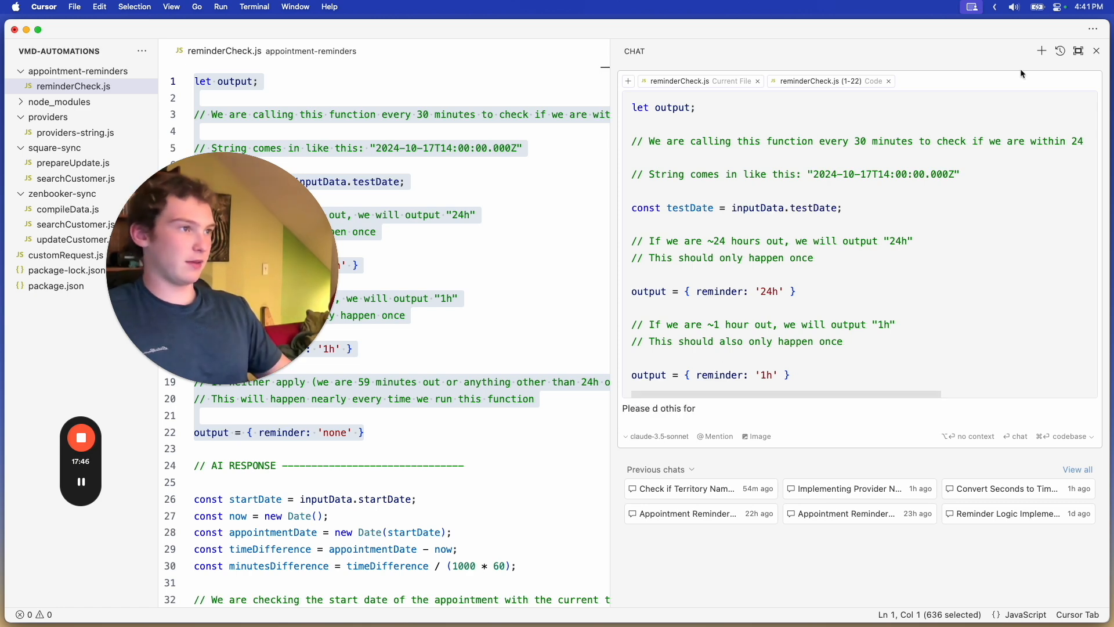
left_click(1095, 52)
- Highlight the AI-written code on lines 25 to 41, beneath the AI RESPONSE comment
scroll(460, 348, "down", 10)
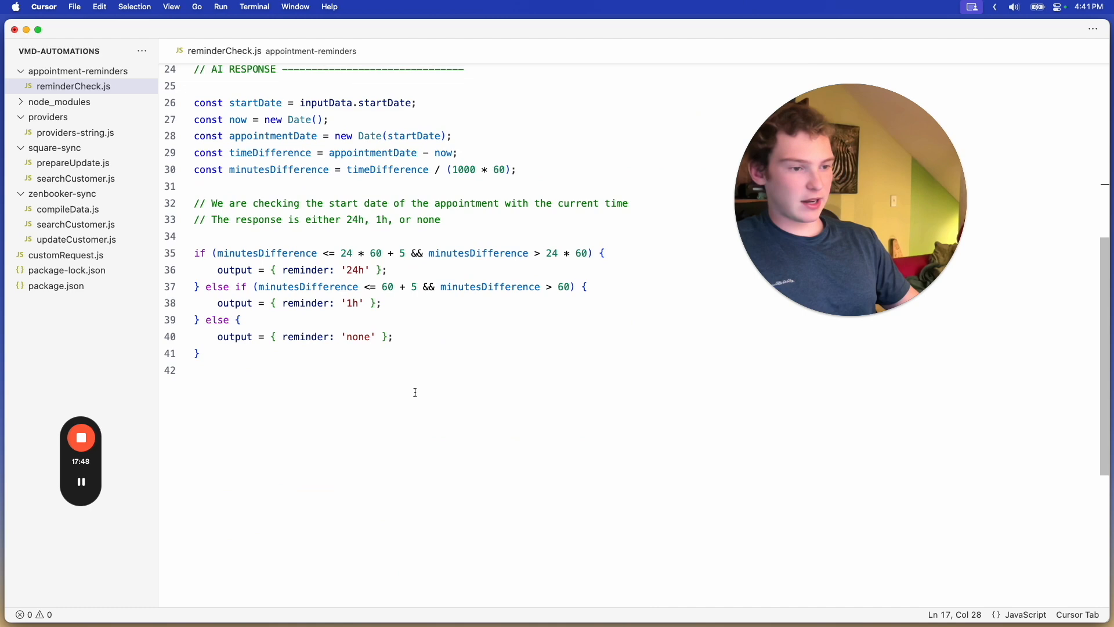
left_click(365, 369)
left_click_drag(365, 369, 196, 86)
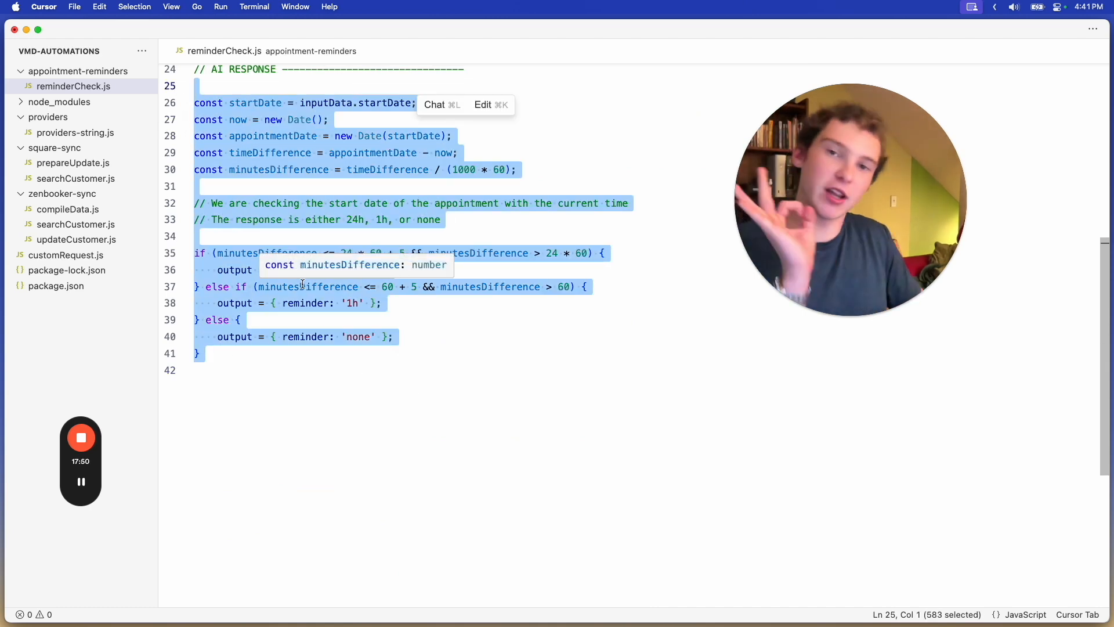
- Switch back to the Job Reminders workflow in Arc and select the entire Reminder Check script
left_click(442, 584)
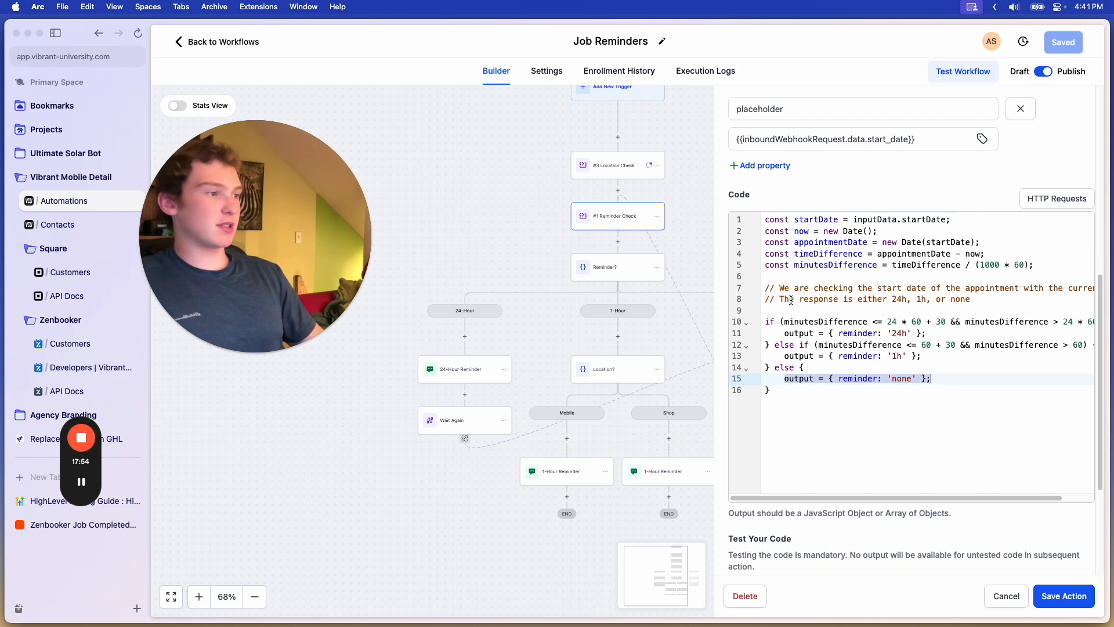
left_click(867, 356)
key("super+a")
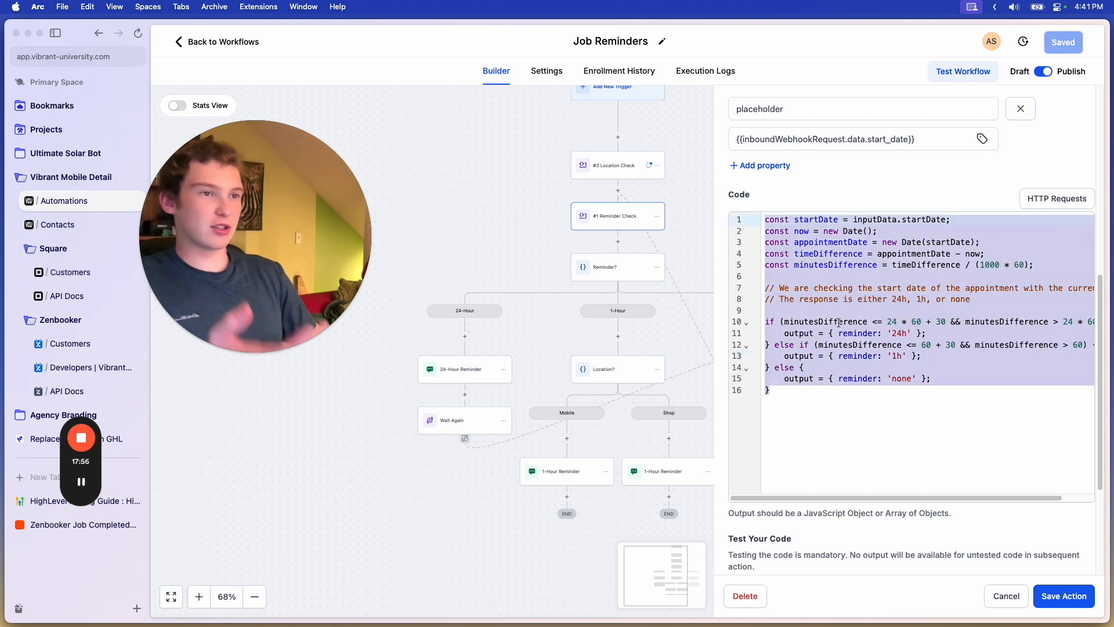
- Review the startDate, testDate and placeholder properties of Reminder Check and close its settings
scroll(839, 323, "up", 1)
scroll(839, 323, "up", 1)
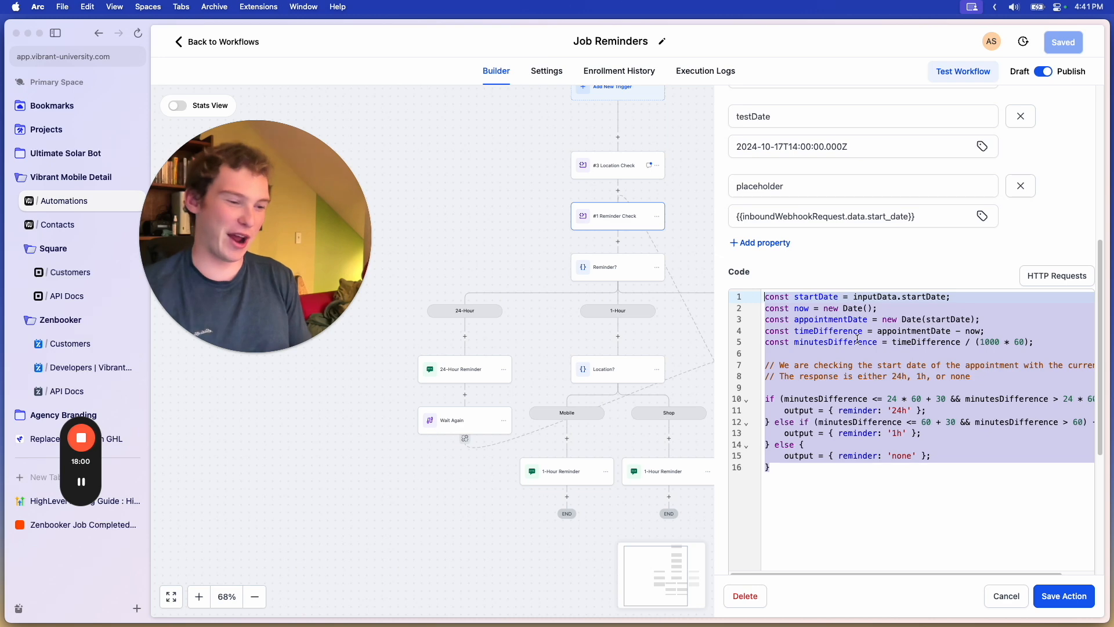
scroll(923, 275, "up", 8)
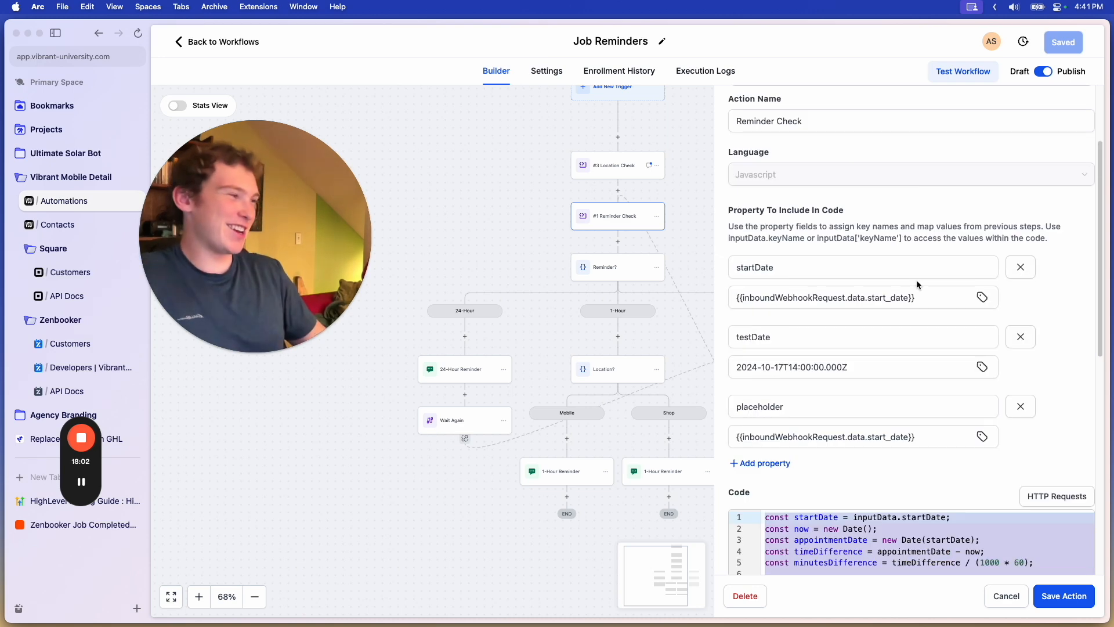
scroll(923, 275, "up", 3)
left_click(1082, 109)
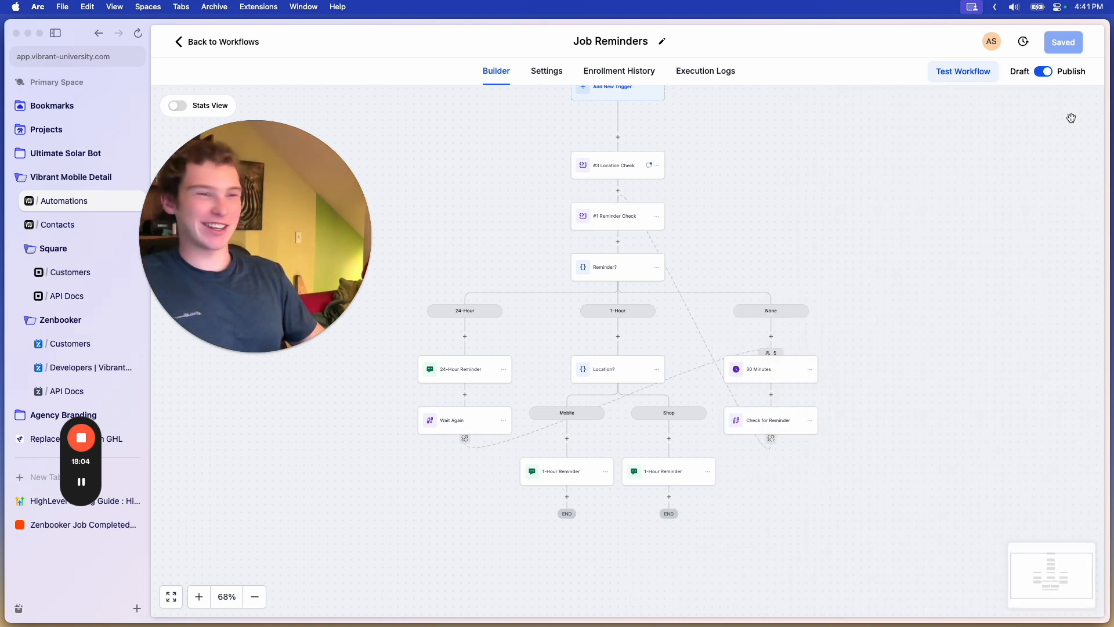
left_click_drag(746, 199, 726, 241)
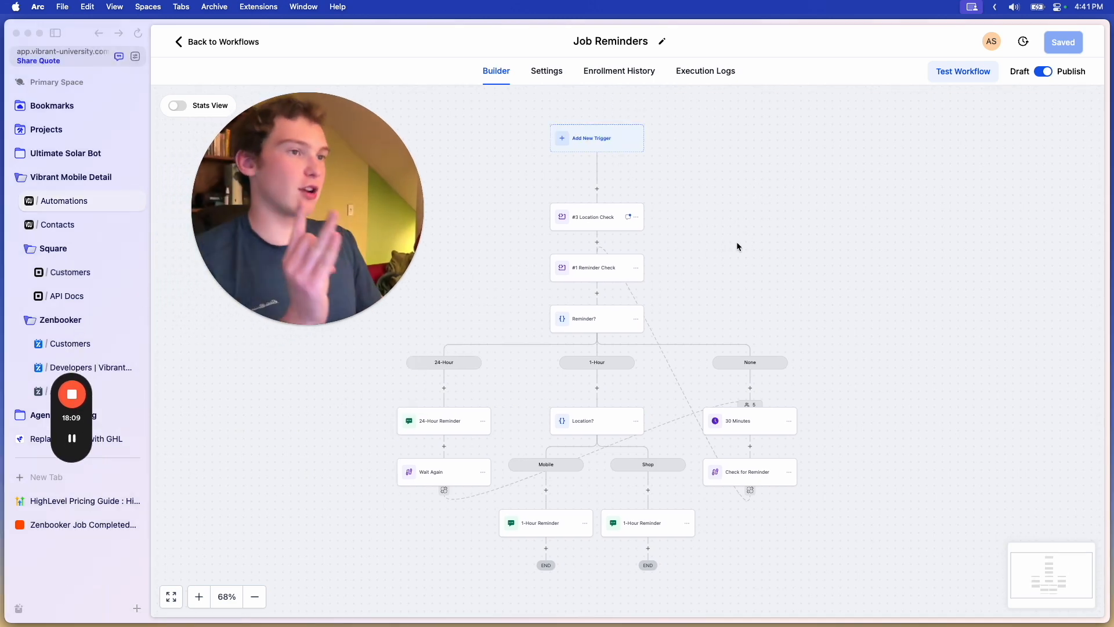
left_click_drag(733, 252, 755, 176)
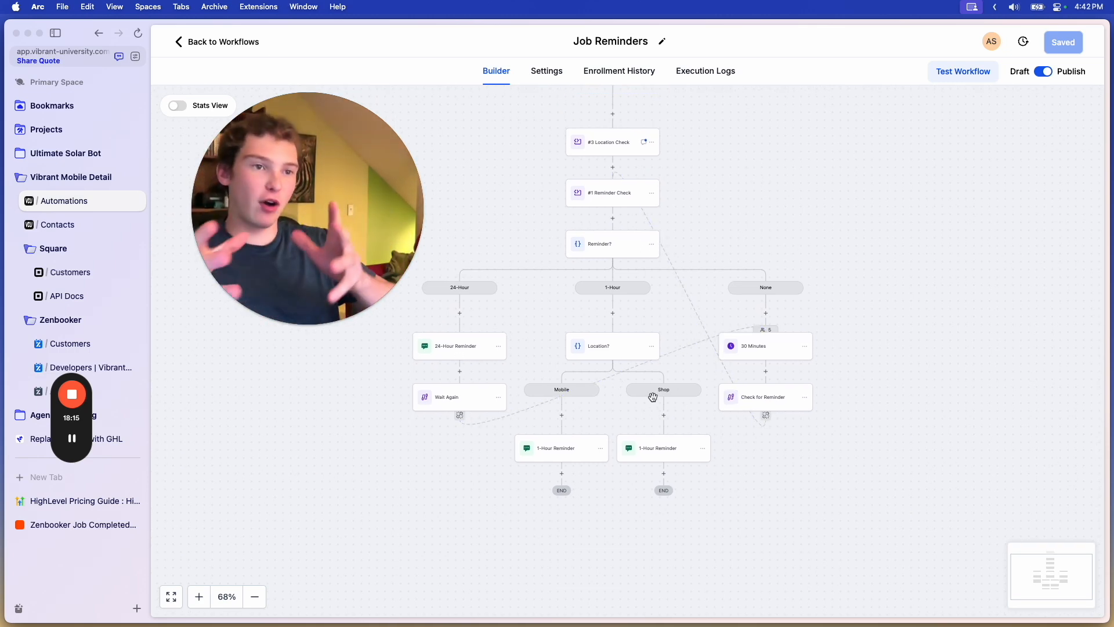
left_click_drag(644, 307, 628, 319)
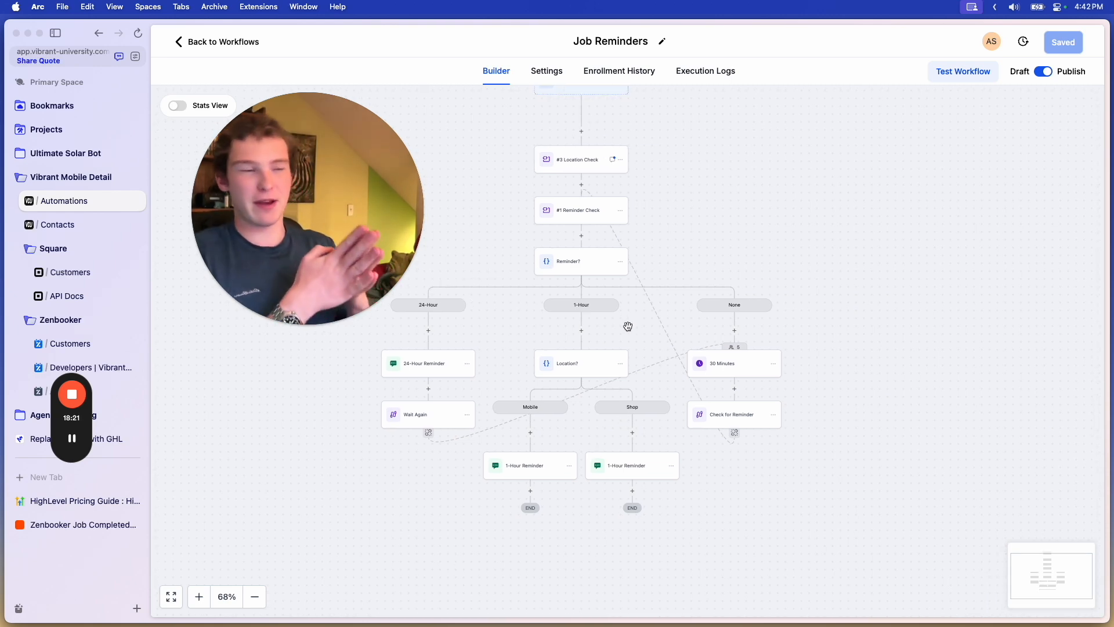
scroll(633, 328, "up", 2)
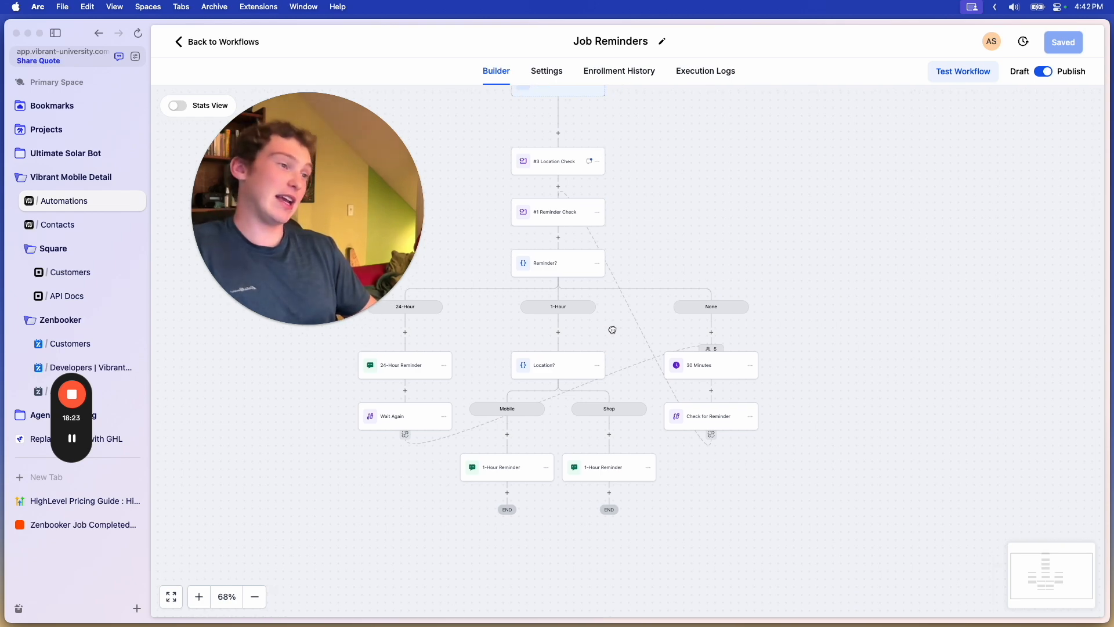
left_click_drag(727, 202, 793, 271)
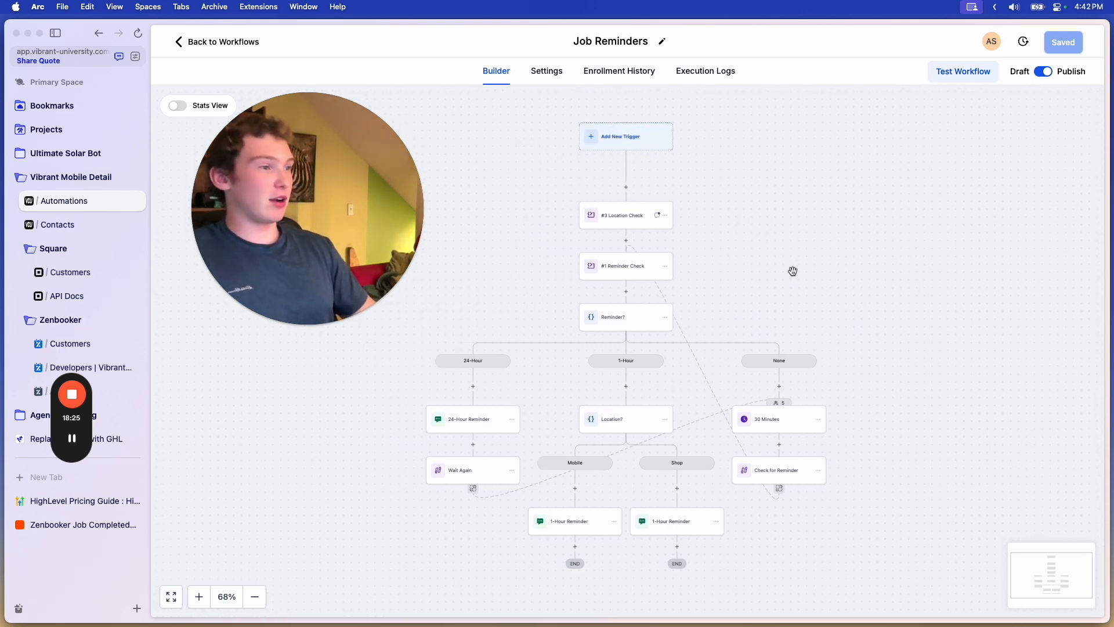
left_click_drag(731, 233, 691, 214)
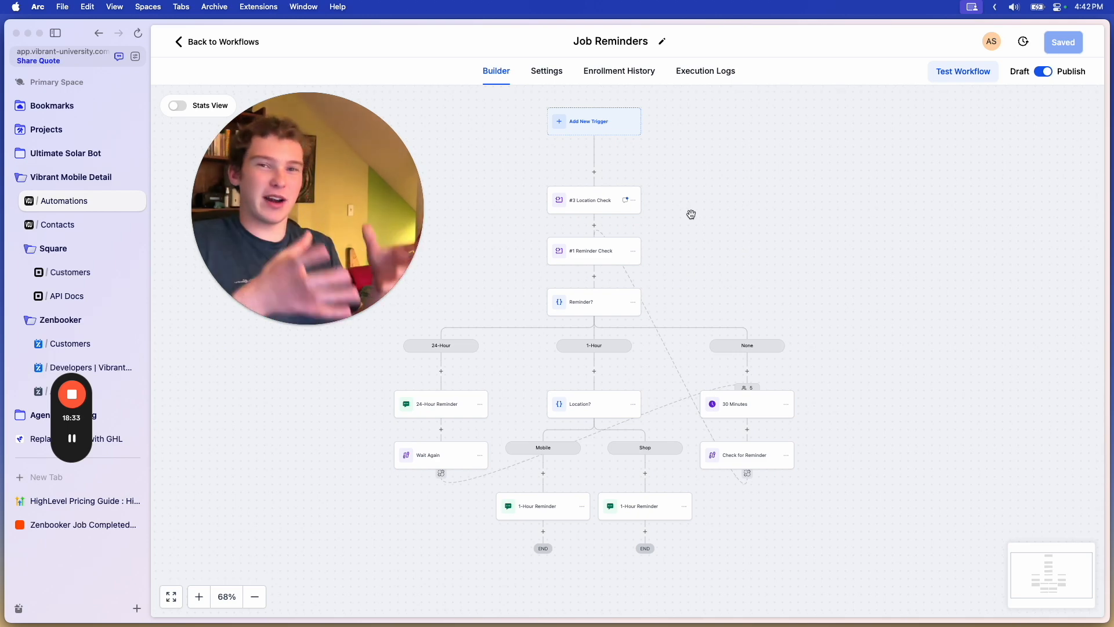
mouse_move(712, 233)
left_mouse_down()
mouse_move(689, 181)
mouse_move(704, 221)
left_mouse_up()
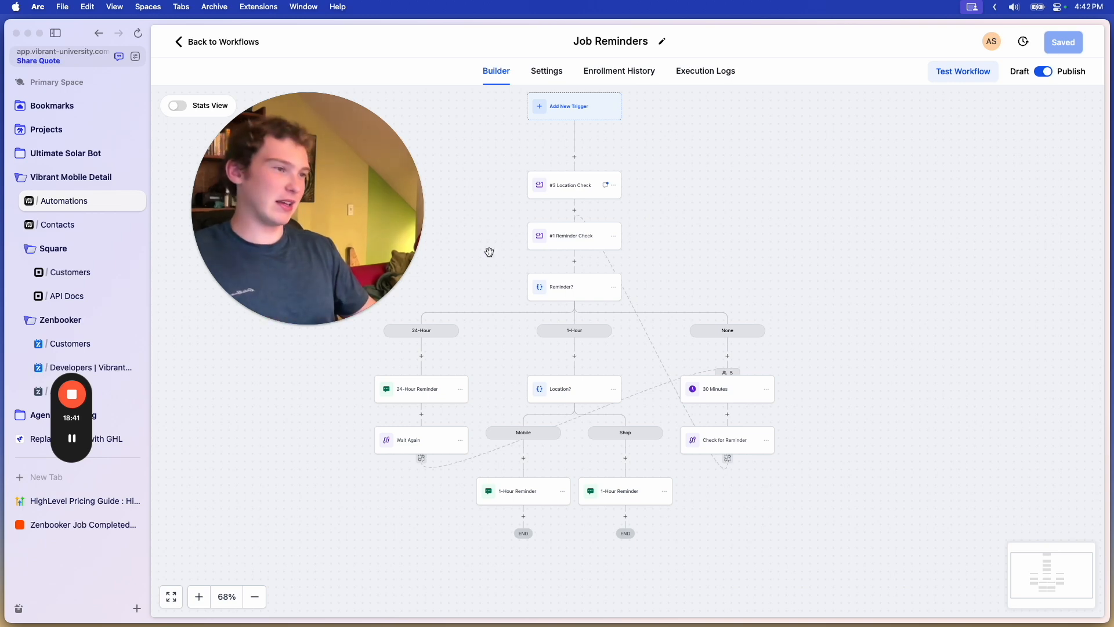
left_click_drag(702, 220, 758, 202)
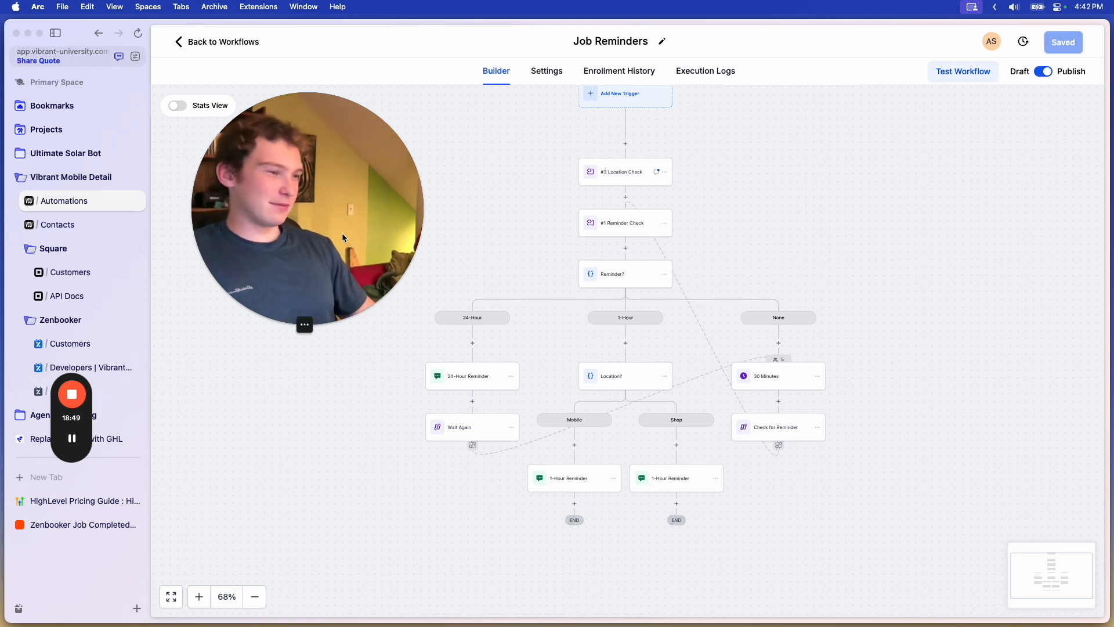
left_click_drag(403, 241, 468, 220)
left_click(71, 439)
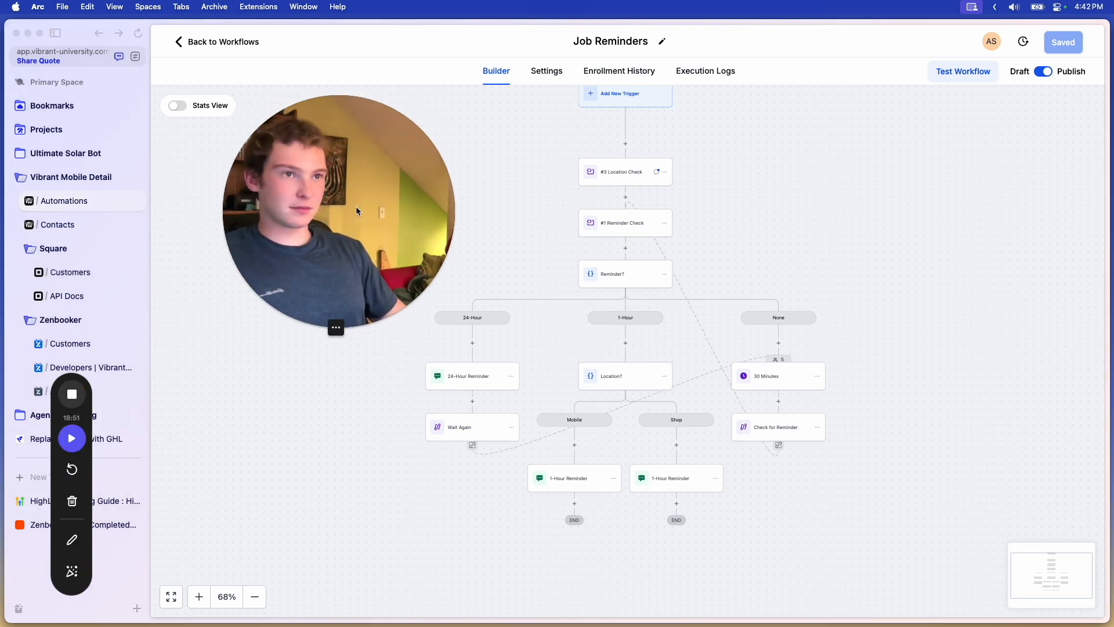
left_click(72, 438)
left_click_drag(343, 218, 428, 201)
- Review the available app icons and the referral section in Arc's settings, and close the settings window
left_click(37, 6)
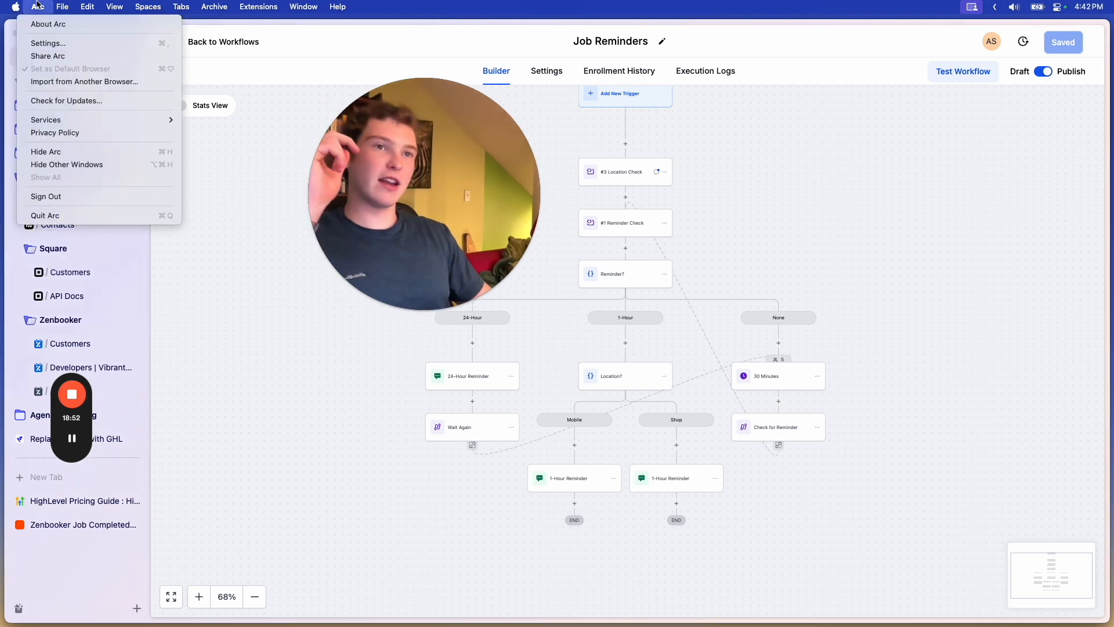
left_click(48, 56)
left_click_drag(422, 162, 815, 154)
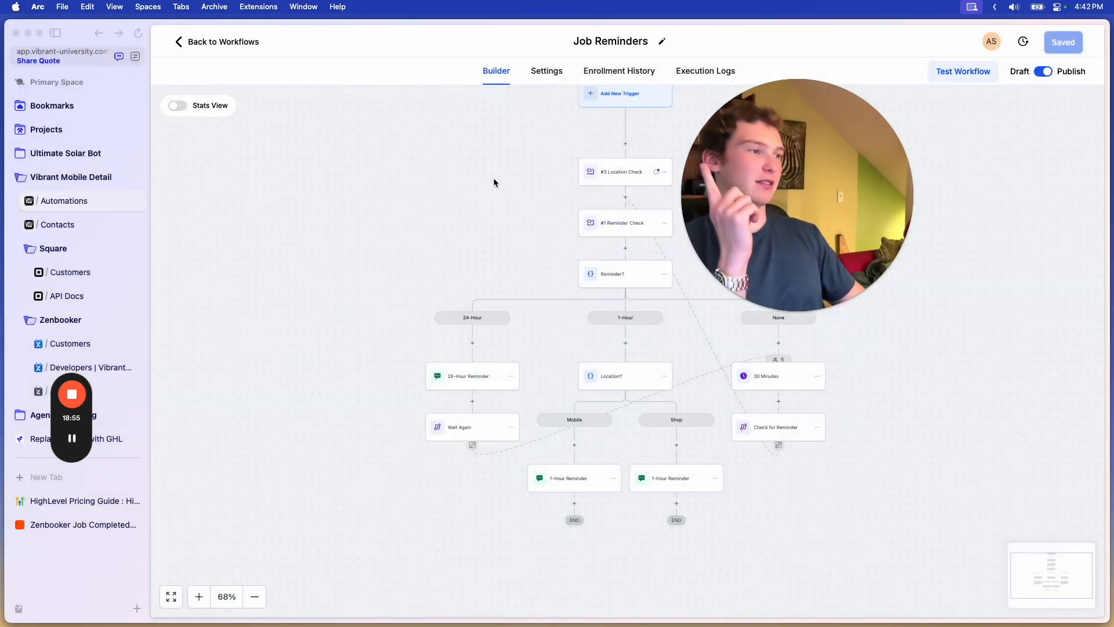
left_click(53, 5)
mouse_move(42, 6)
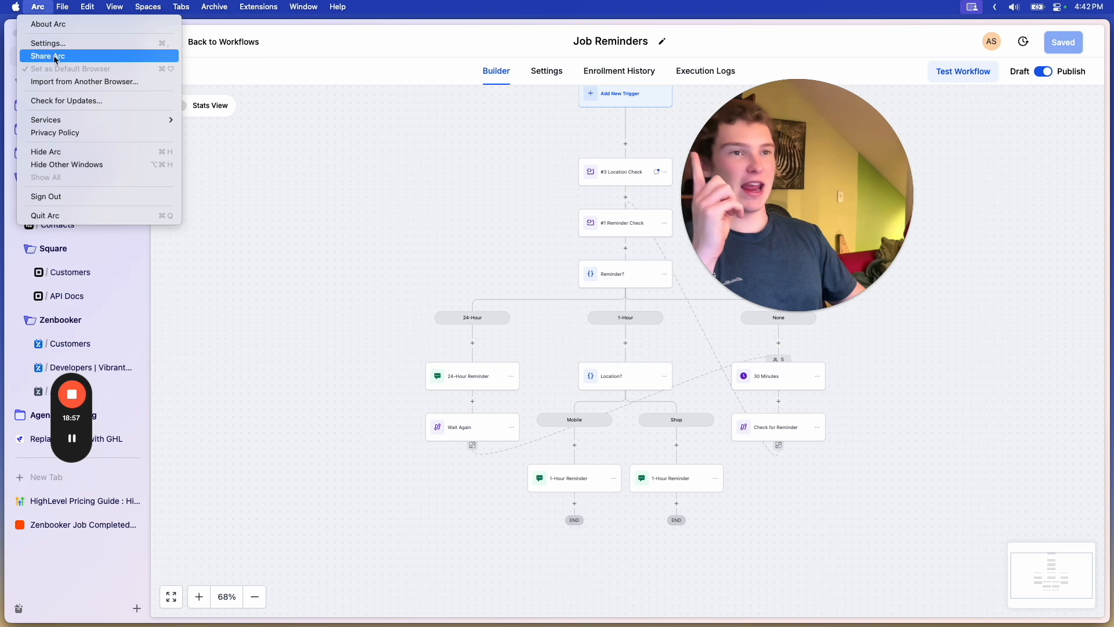
left_click(61, 44)
left_click(596, 122)
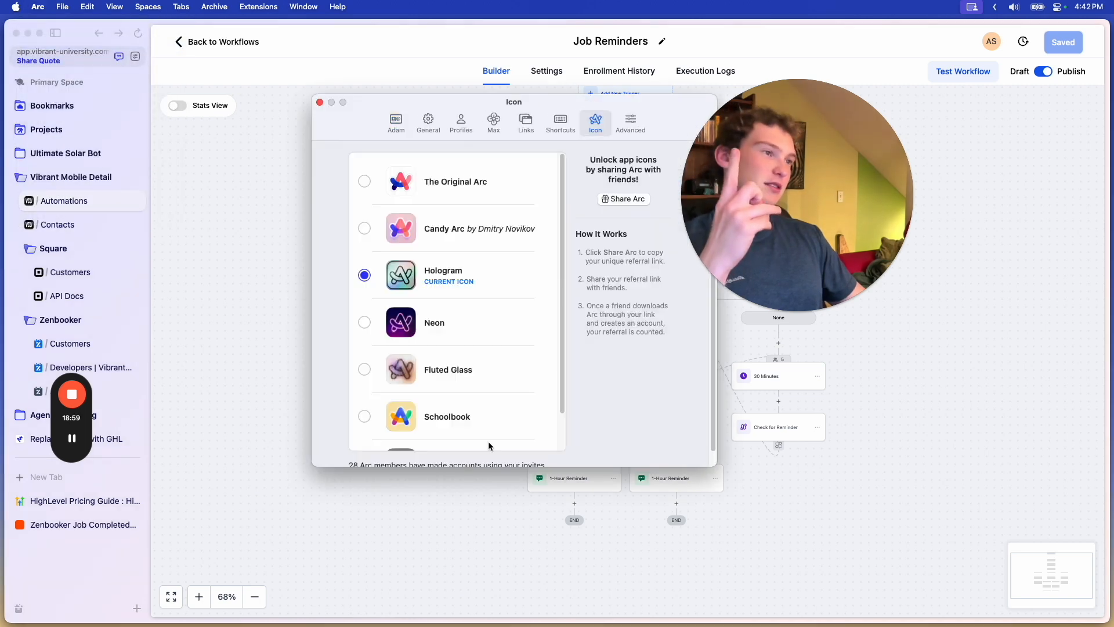
scroll(464, 348, "down", 2)
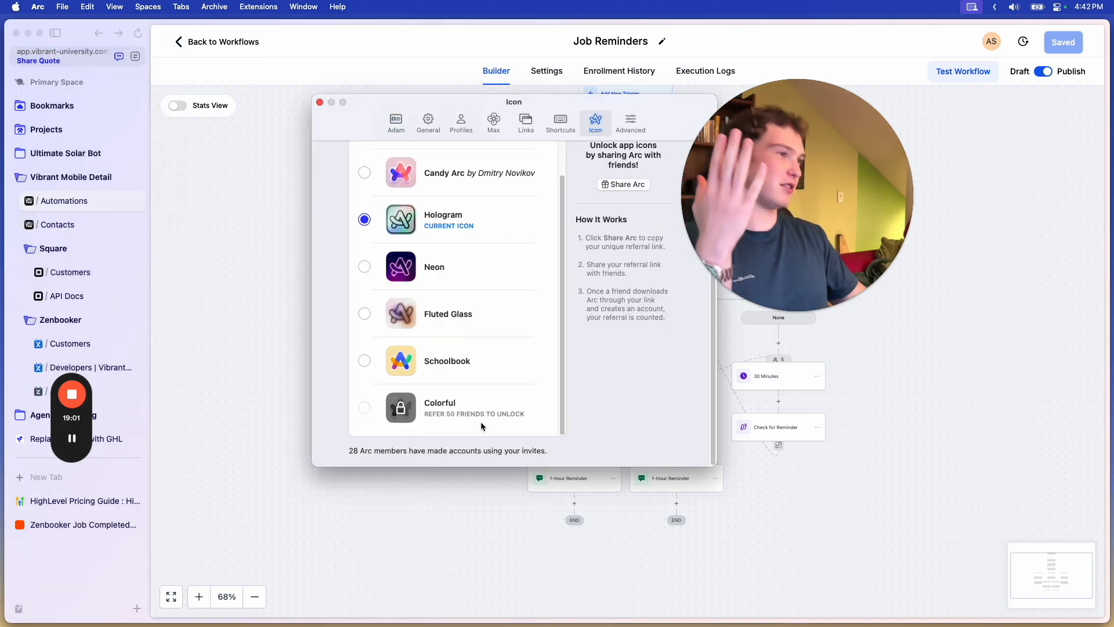
scroll(415, 230, "up", 2)
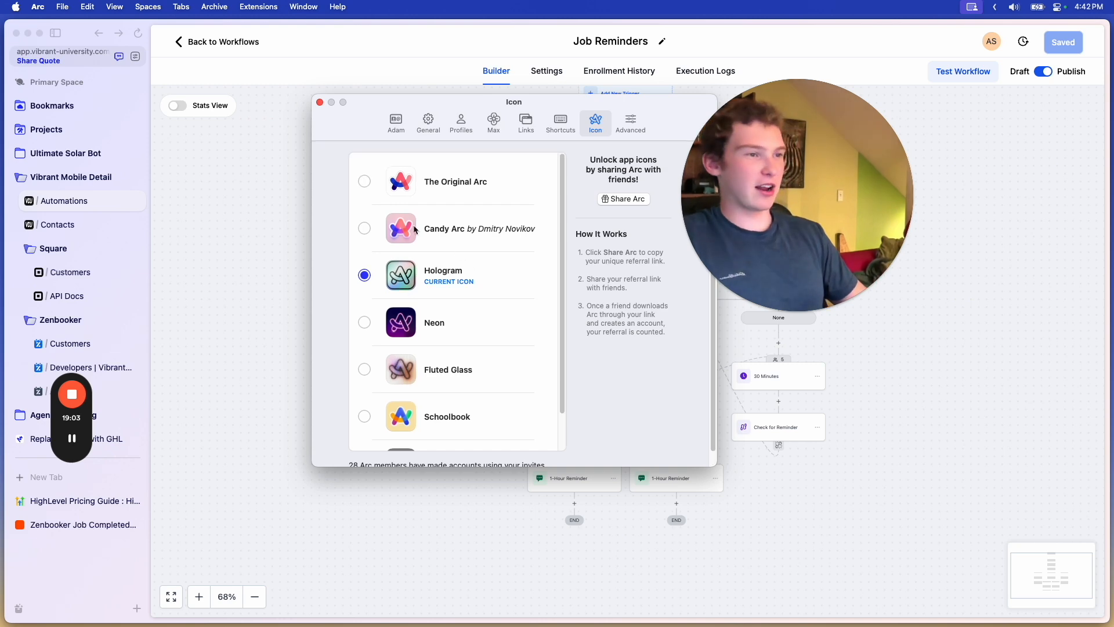
left_click(320, 103)
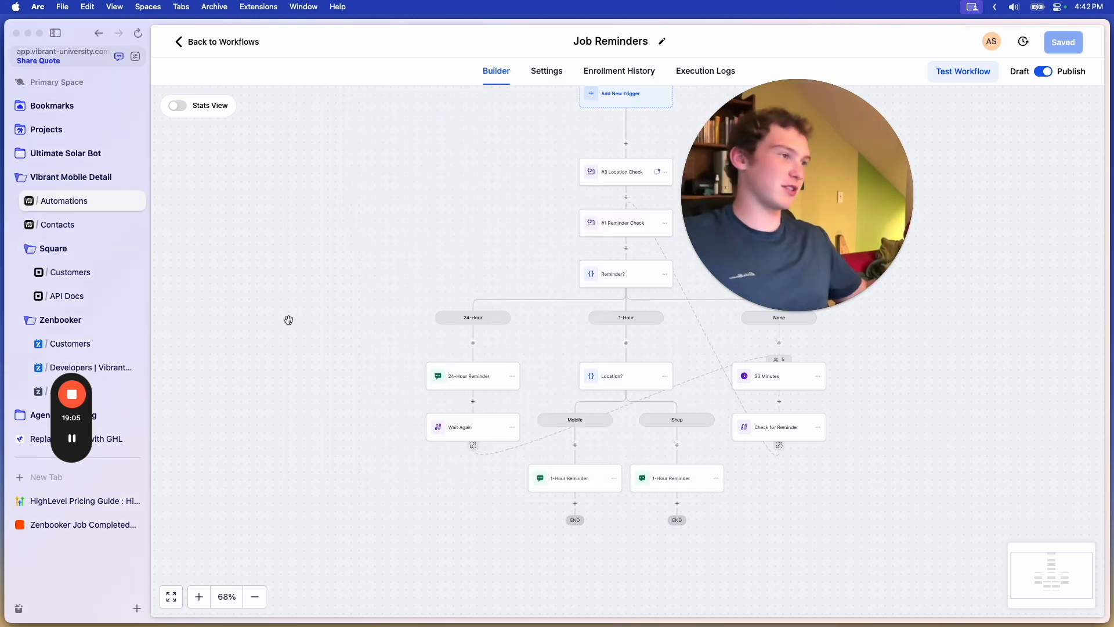
- Return to the Replace Zapier with GHL comparison board and clear any selection on it
left_click(116, 439)
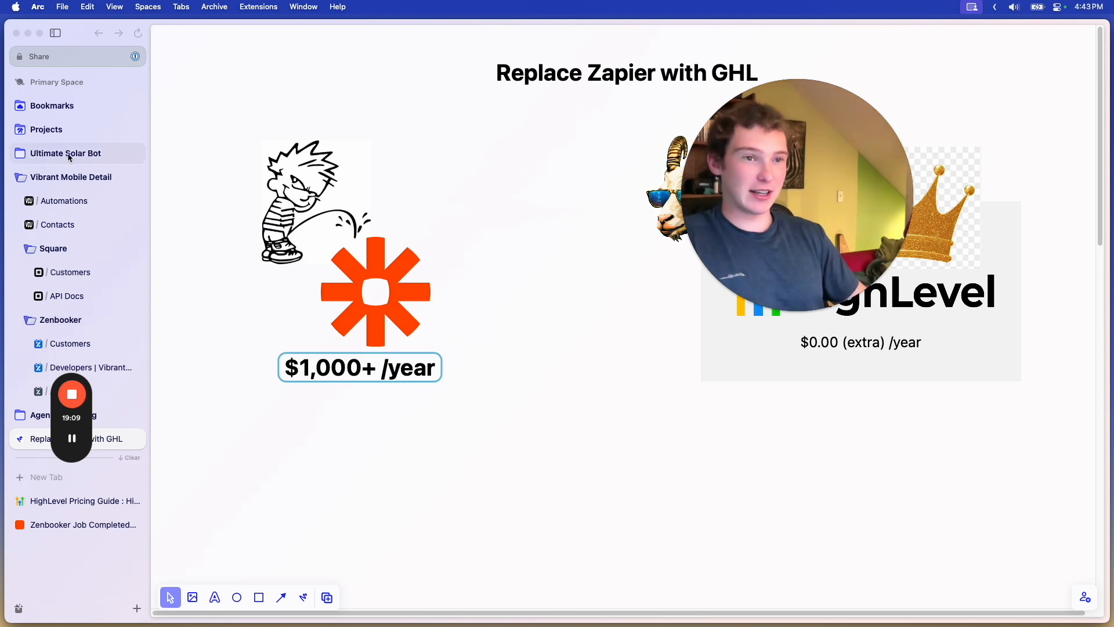
key("super+a")
left_click(564, 506)
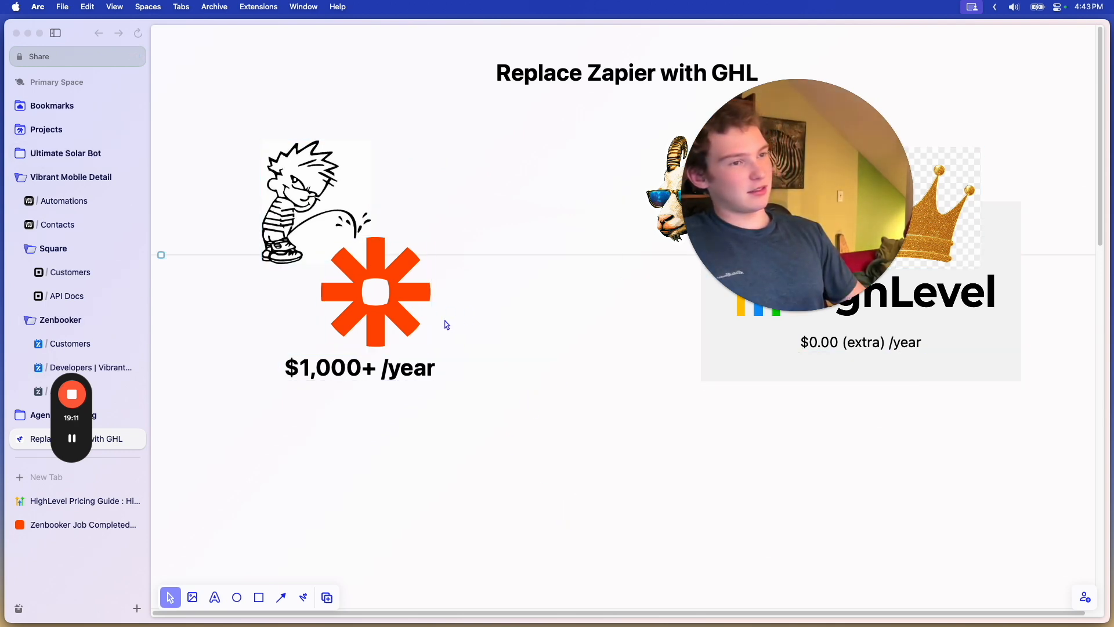